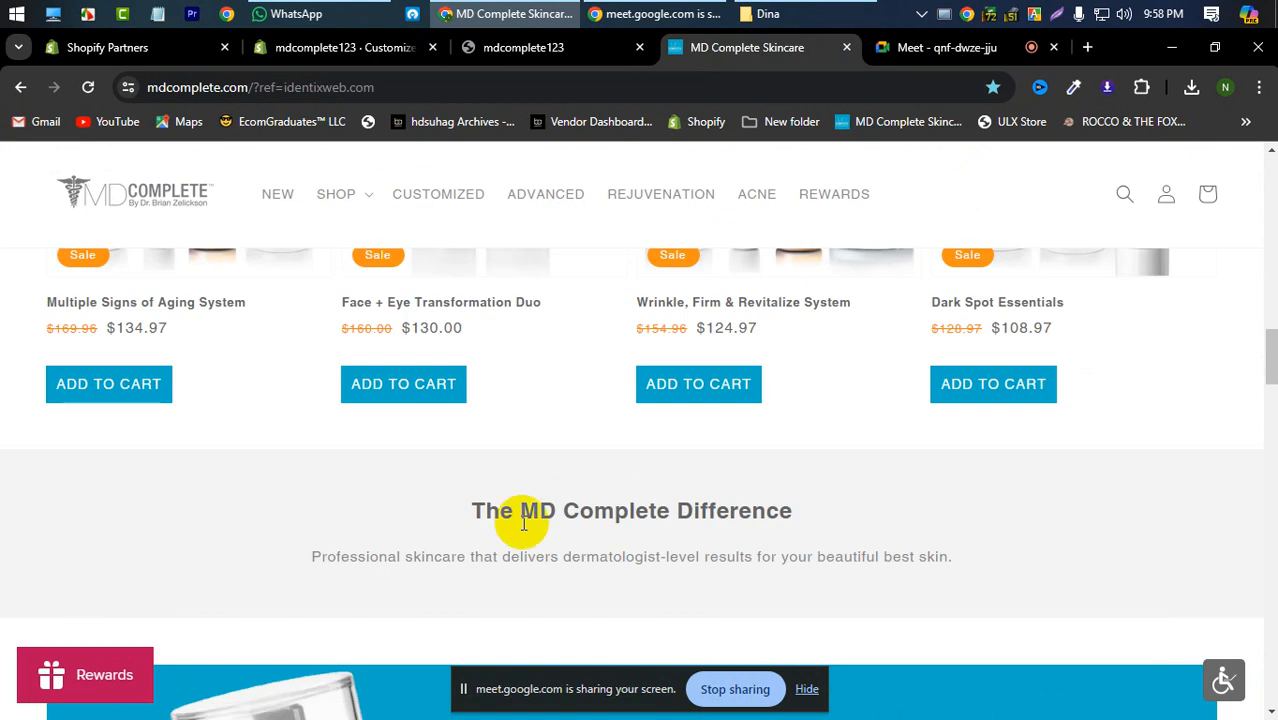
Step: Compare the spacing around The MD Complete Difference banner on the reference MD Complete site with the mdcomplete123 store's home page
scroll(659, 548, "down", 3)
scroll(652, 398, "down", 9)
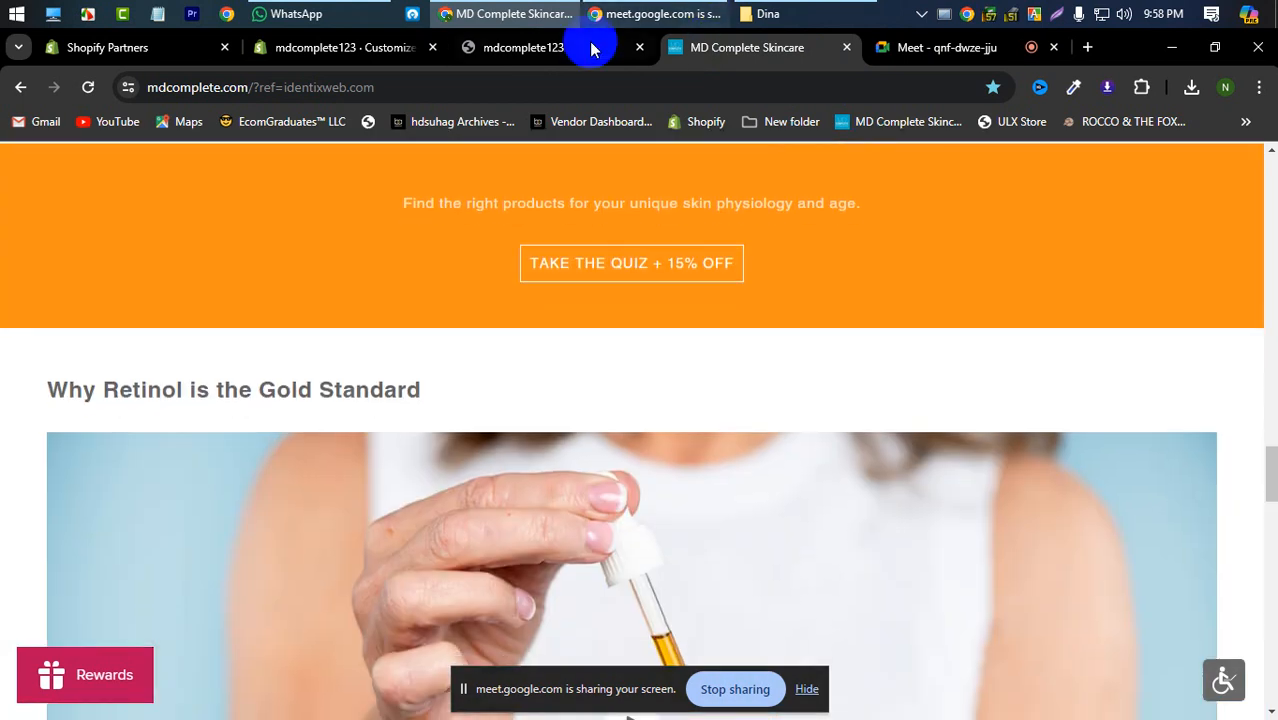
left_click(591, 50)
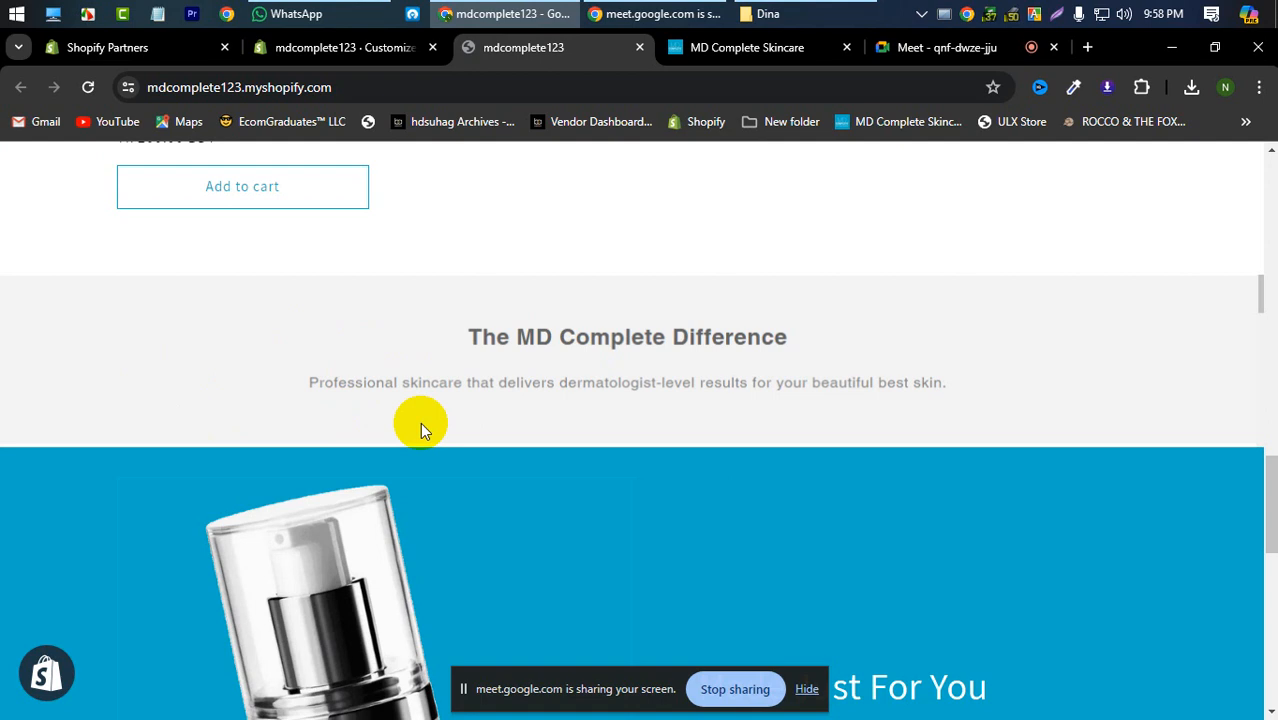
scroll(421, 428, "down", 10)
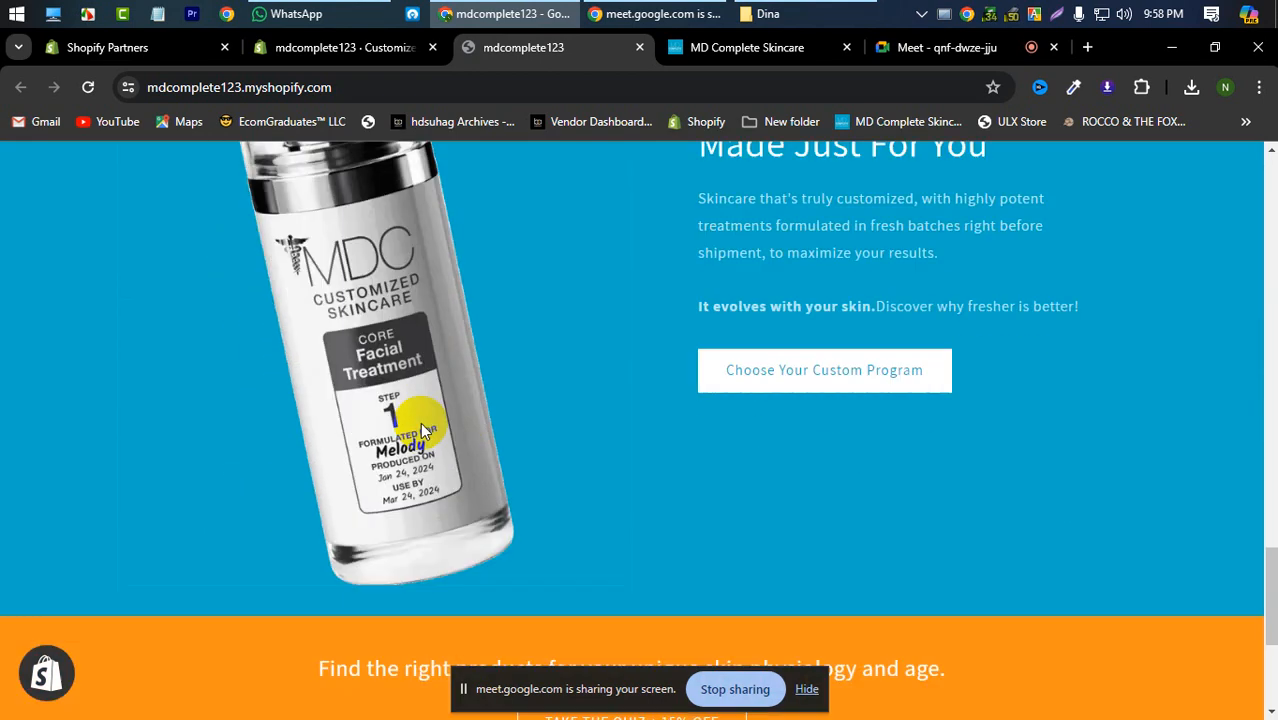
scroll(421, 428, "up", 5)
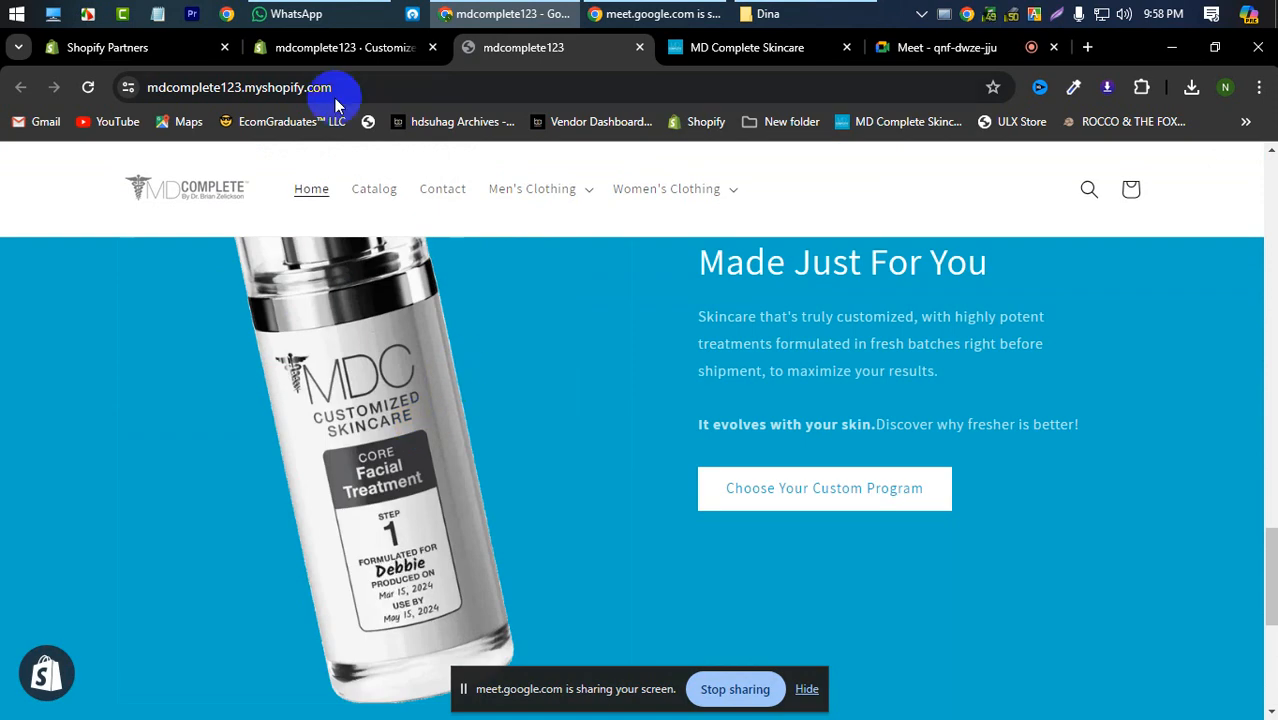
left_click(345, 47)
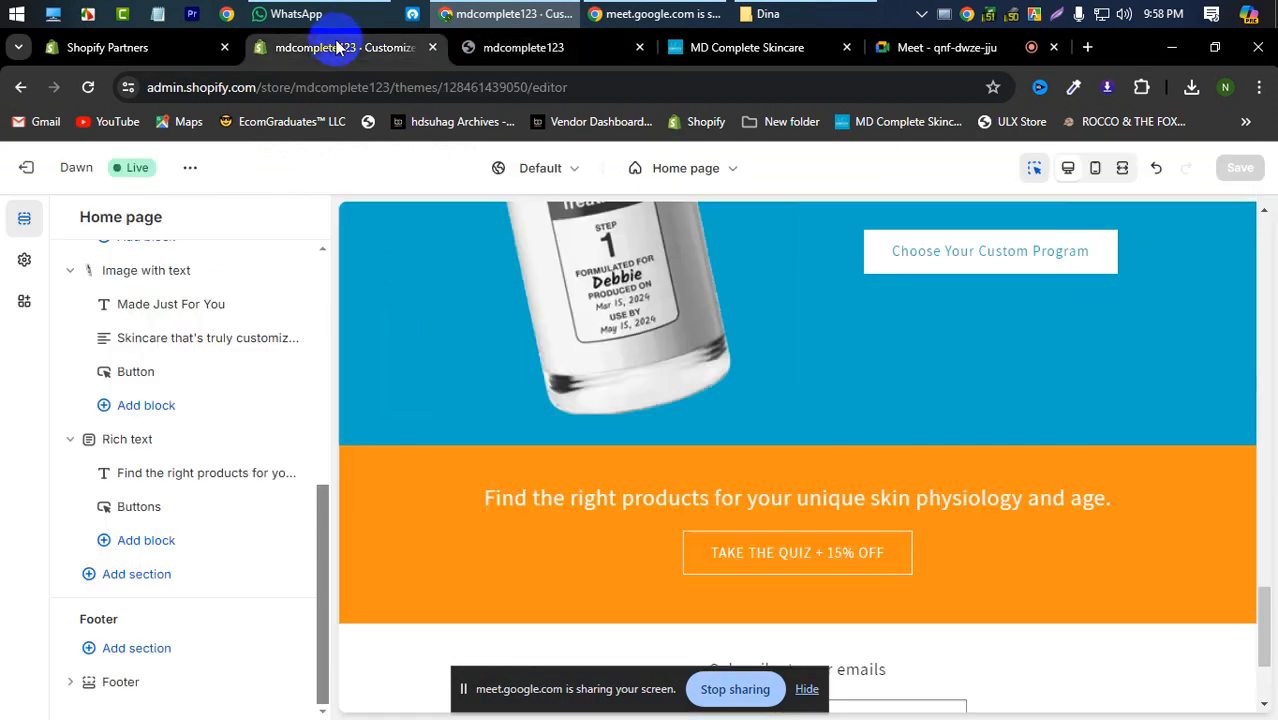
left_click(186, 170)
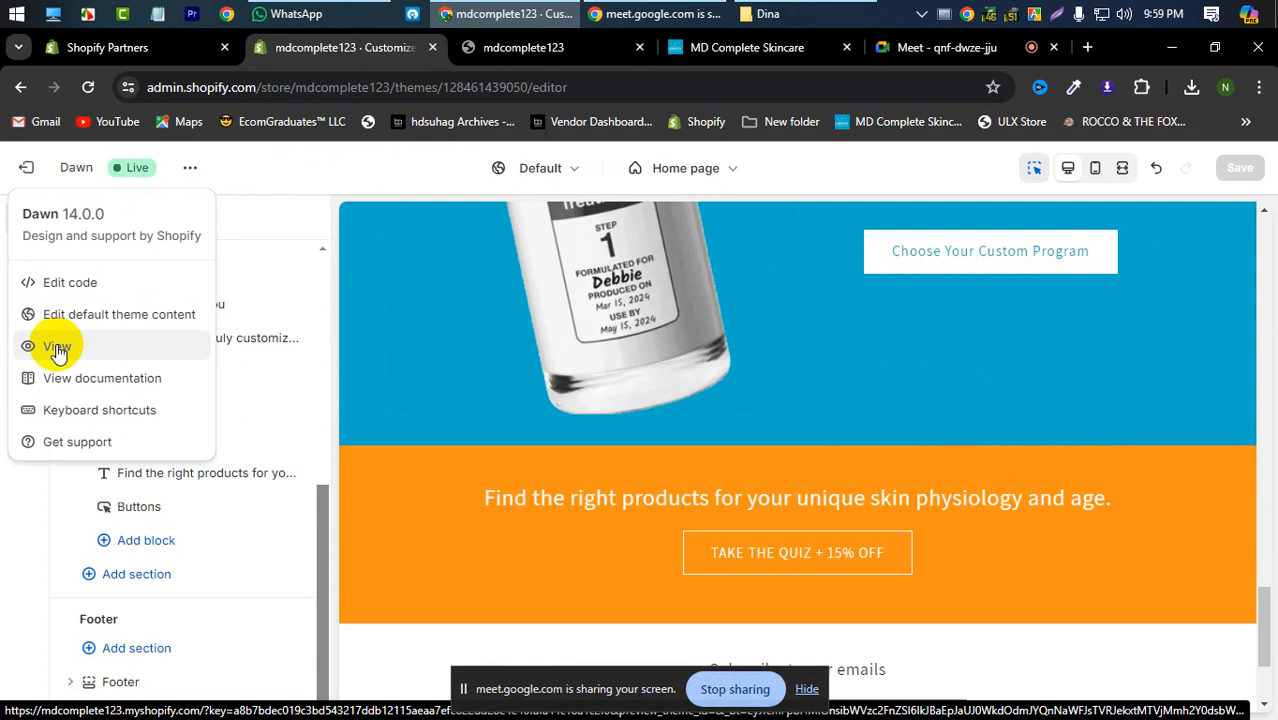
left_click(490, 50)
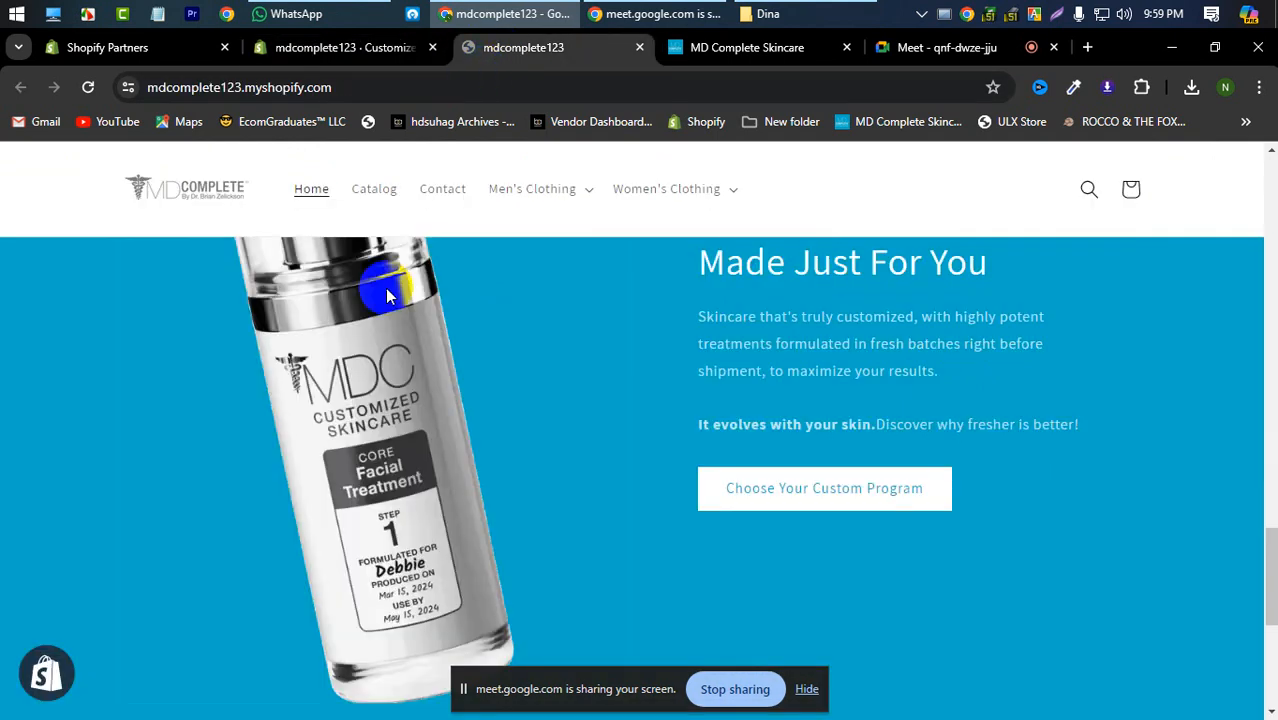
scroll(385, 288, "up", 5)
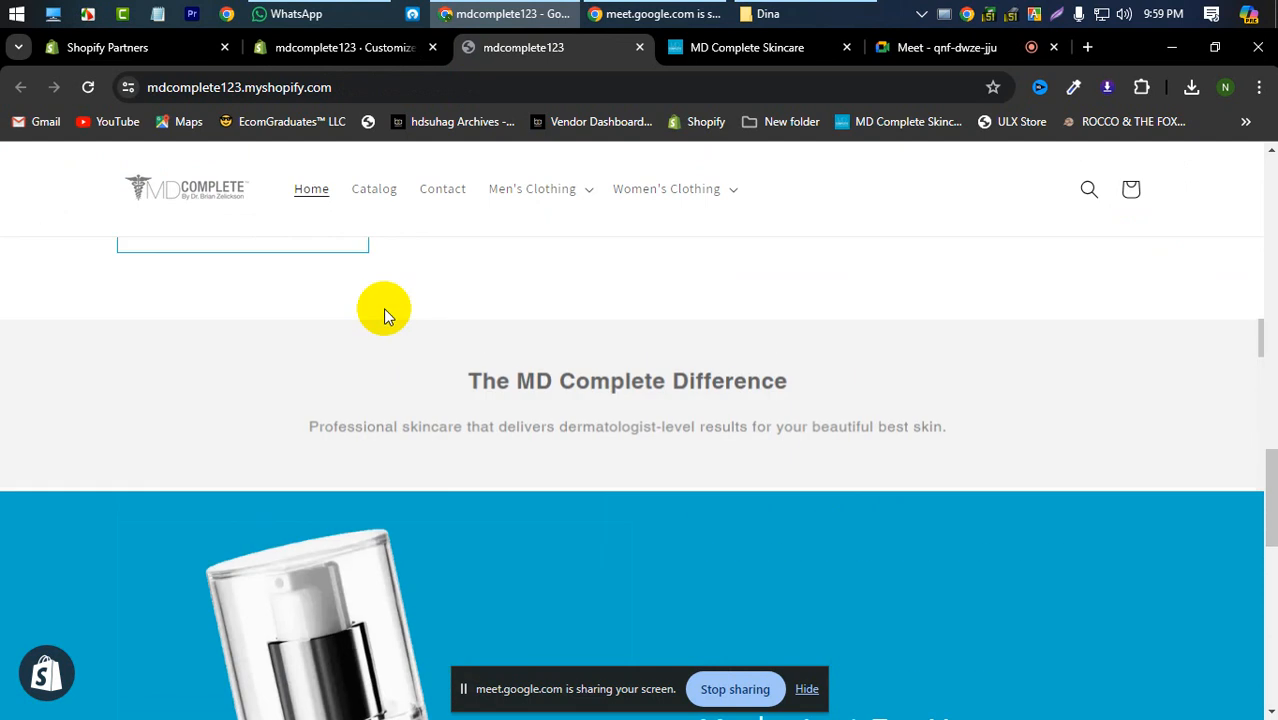
scroll(493, 465, "up", 4)
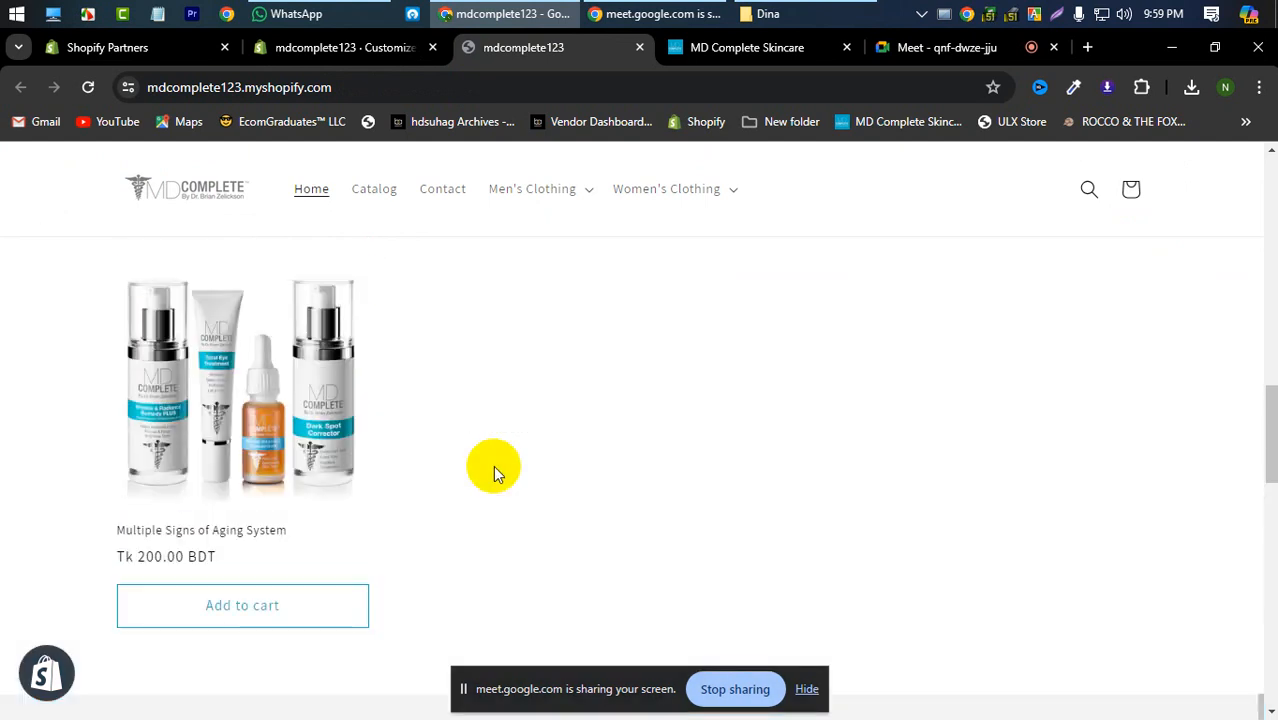
scroll(522, 460, "down", 3)
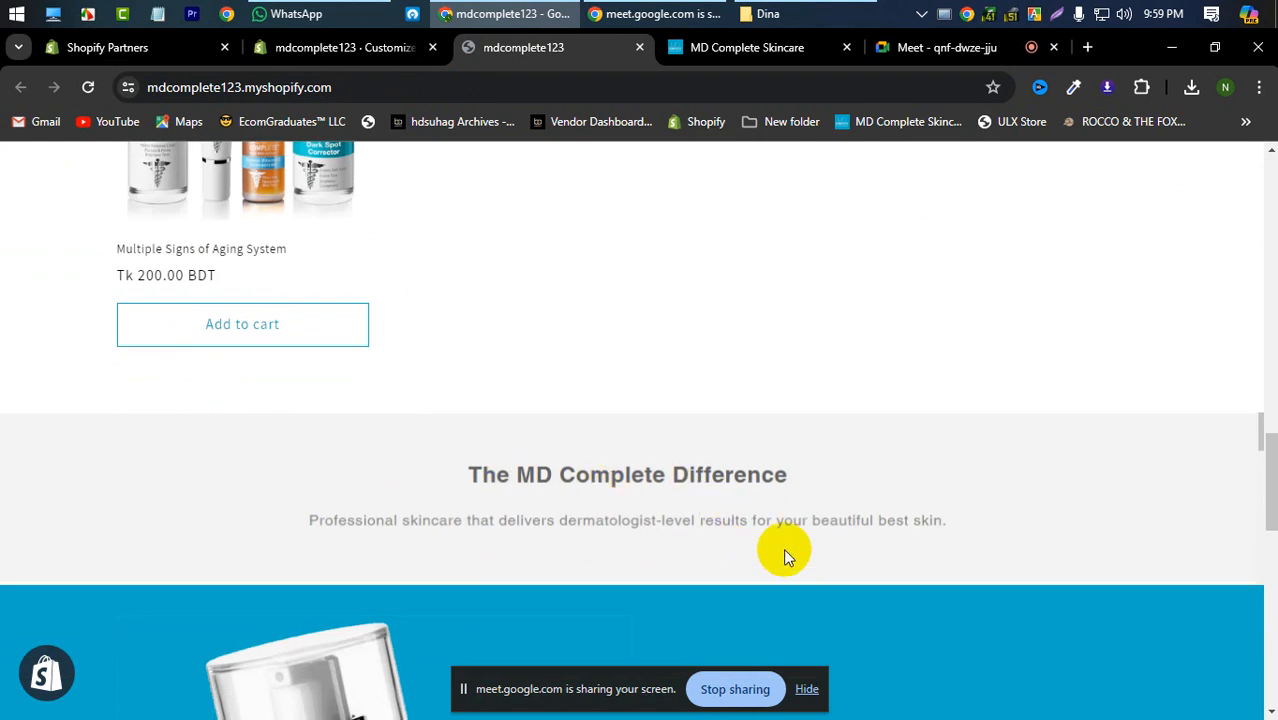
Step: Inspect The MD Complete Difference banner in the store page and select its outer Banner-template div in the markup
right_click(818, 487)
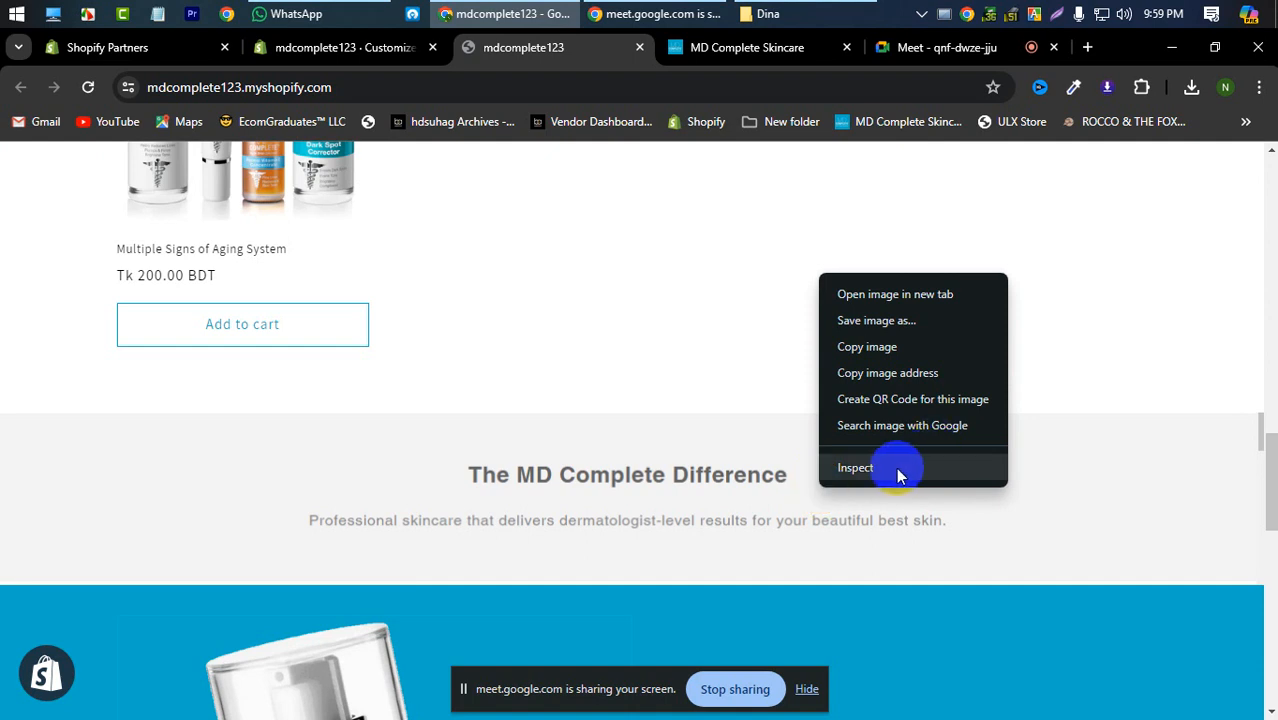
left_click(897, 468)
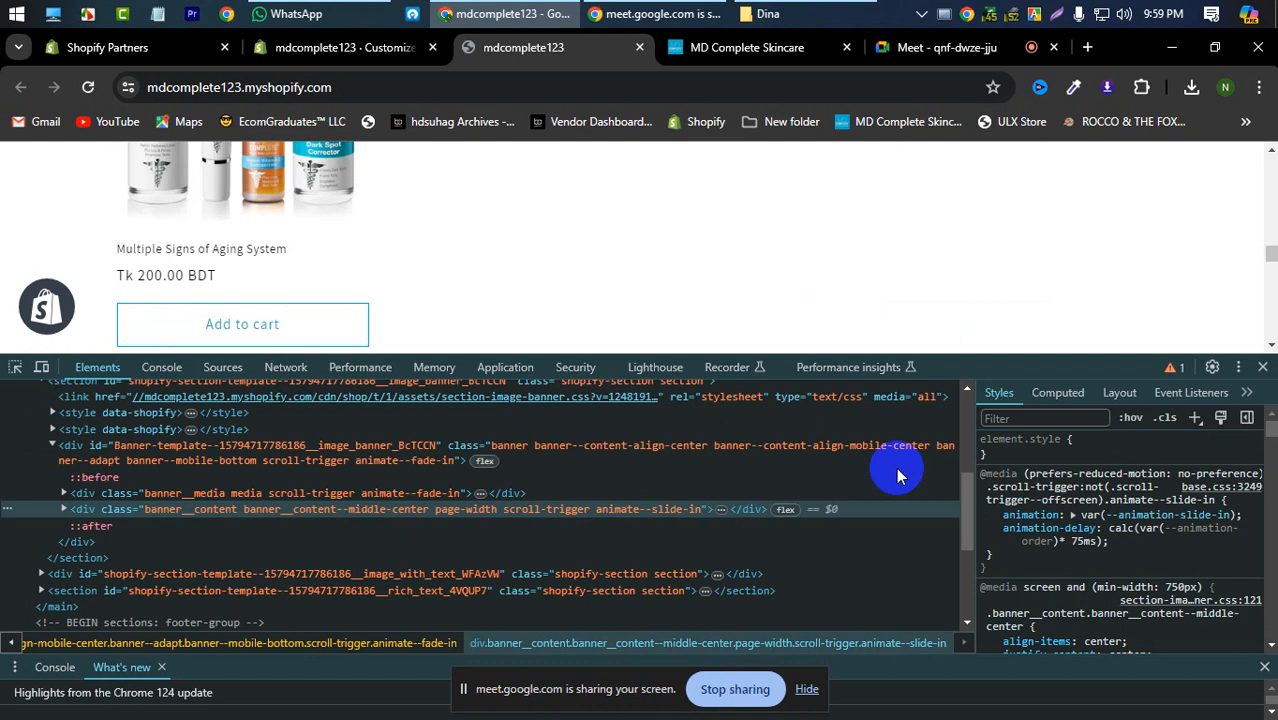
scroll(640, 257, "down", 1)
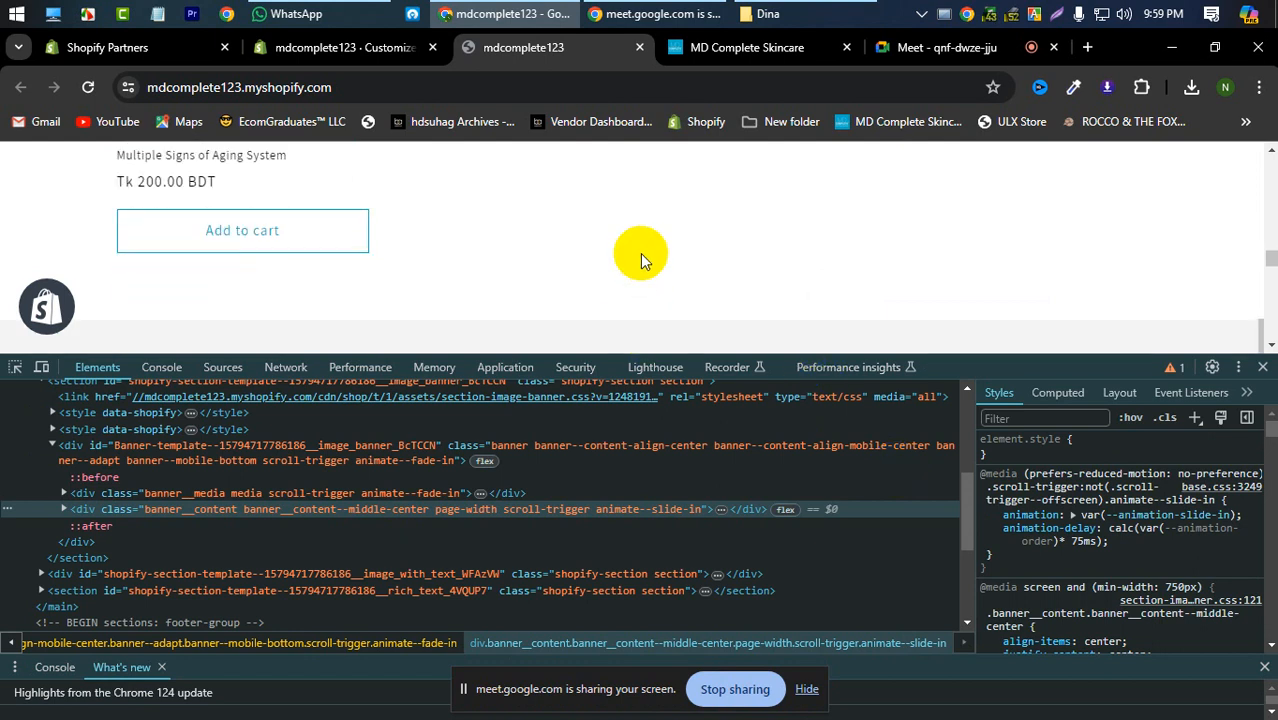
scroll(640, 253, "down", 2)
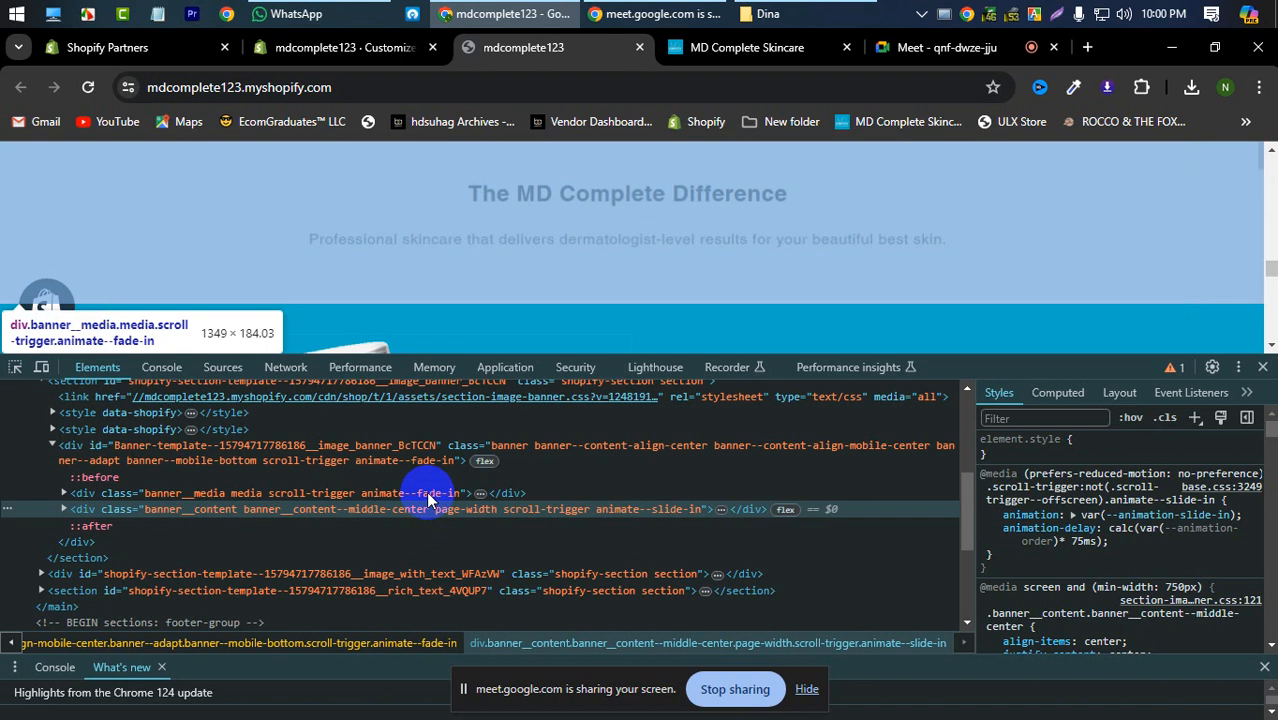
left_click(428, 493)
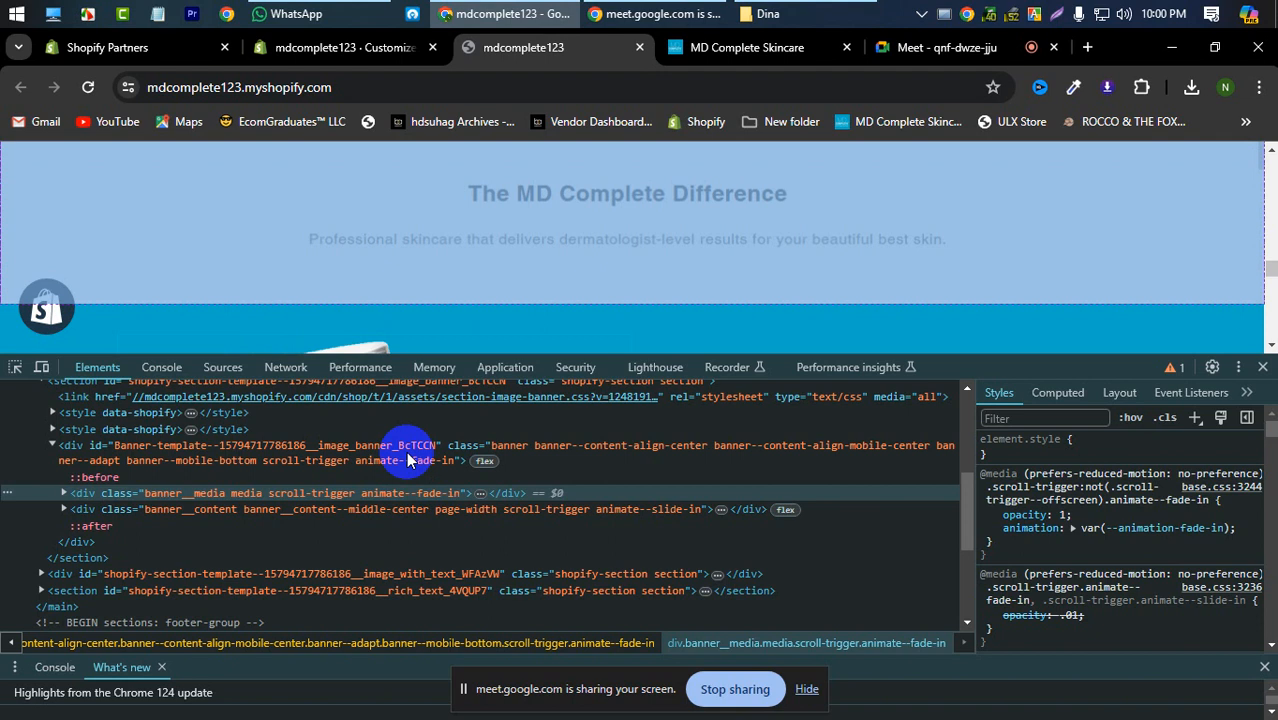
left_click(407, 460)
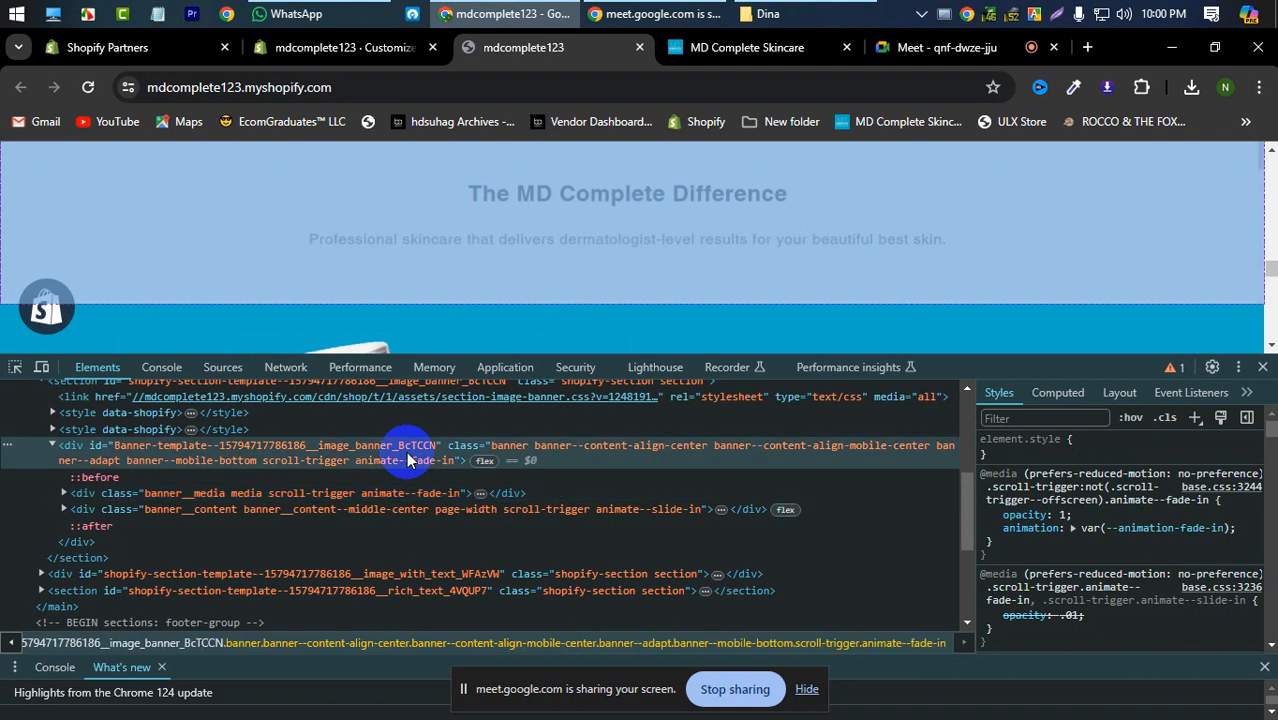
Step: Add margin-bottom: 50px to the banner div's .banner--adapt style rule and check the gap below the banner
scroll(1140, 555, "down", 1)
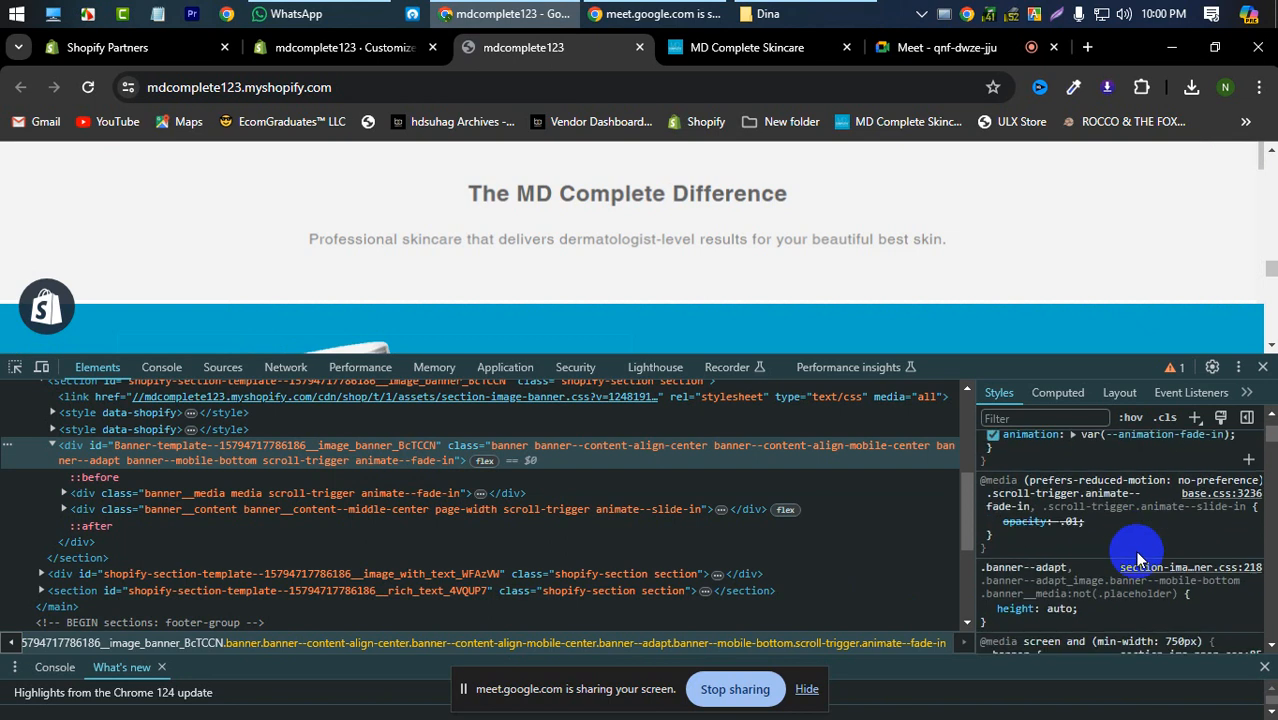
scroll(1120, 556, "down", 1)
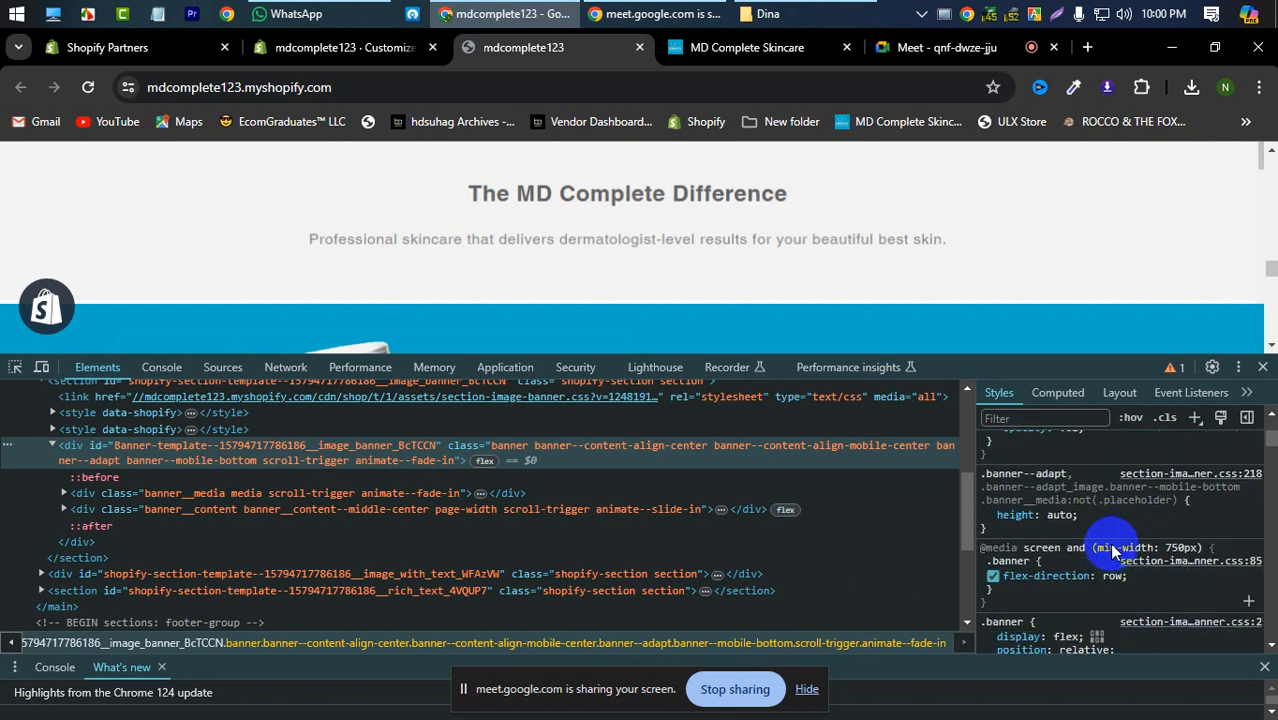
scroll(1105, 525, "up", 3)
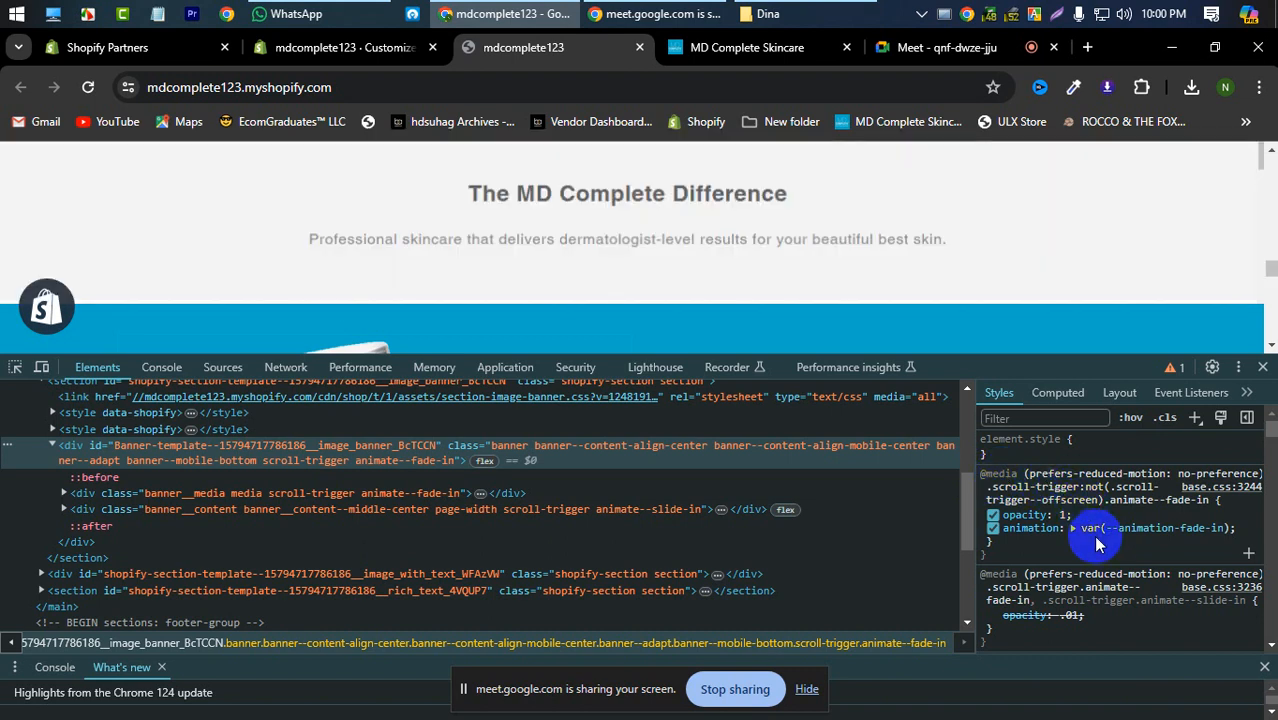
scroll(1090, 542, "down", 3)
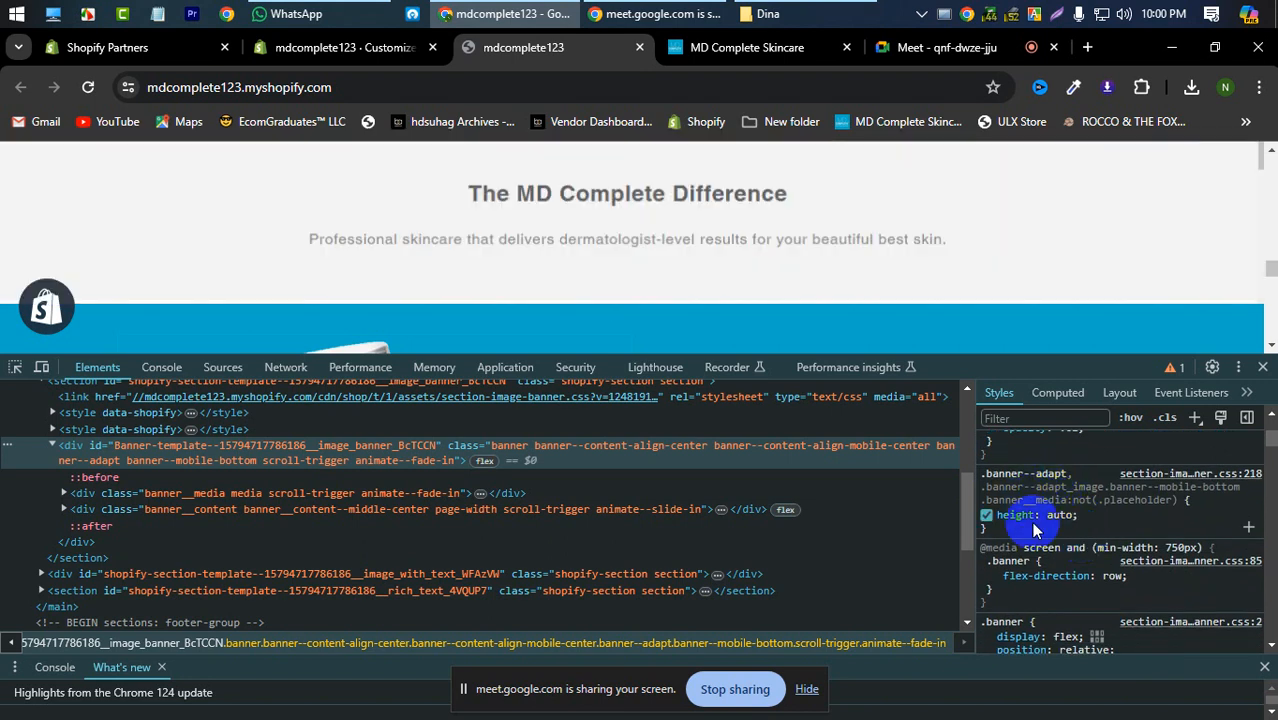
left_click(1097, 525)
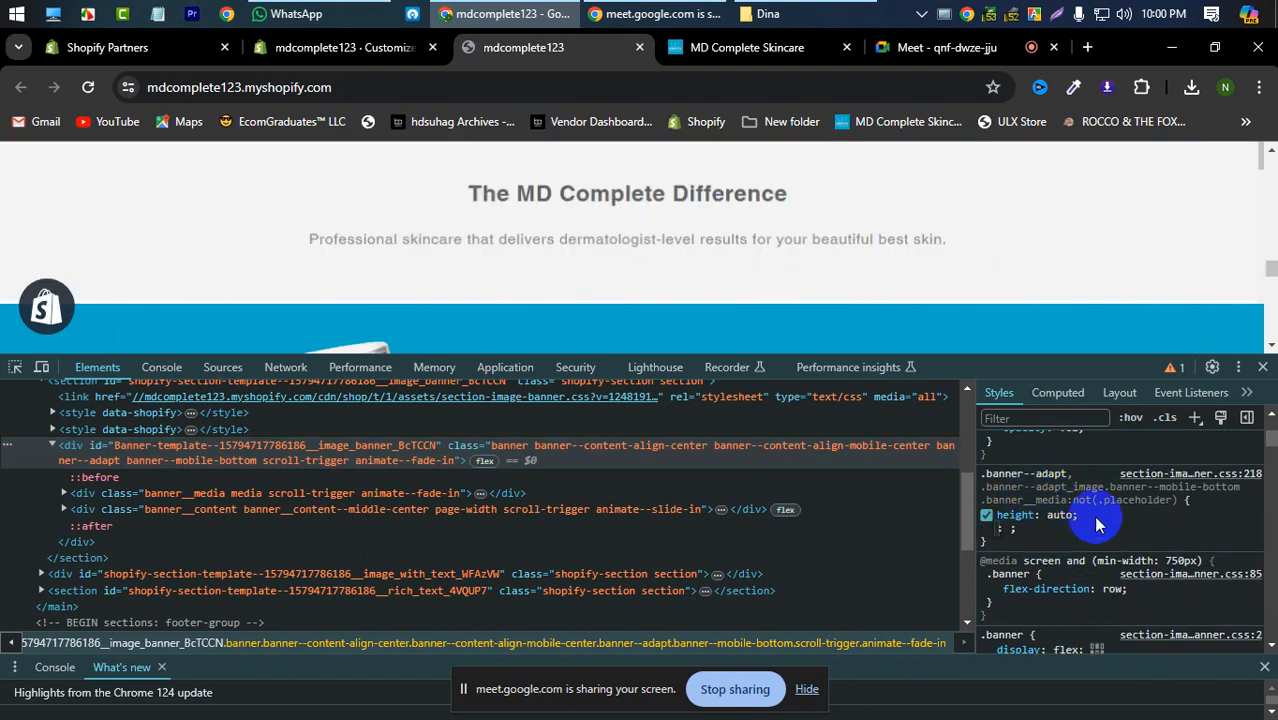
type("mar")
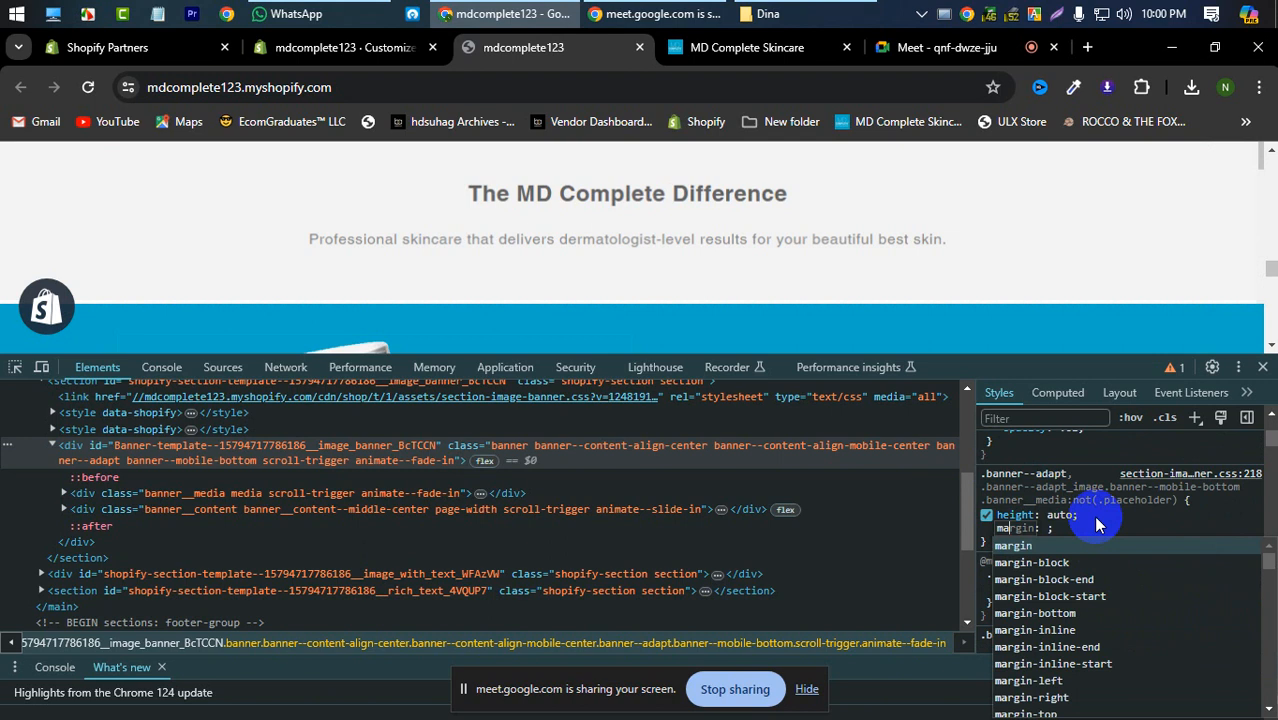
left_click(1057, 614)
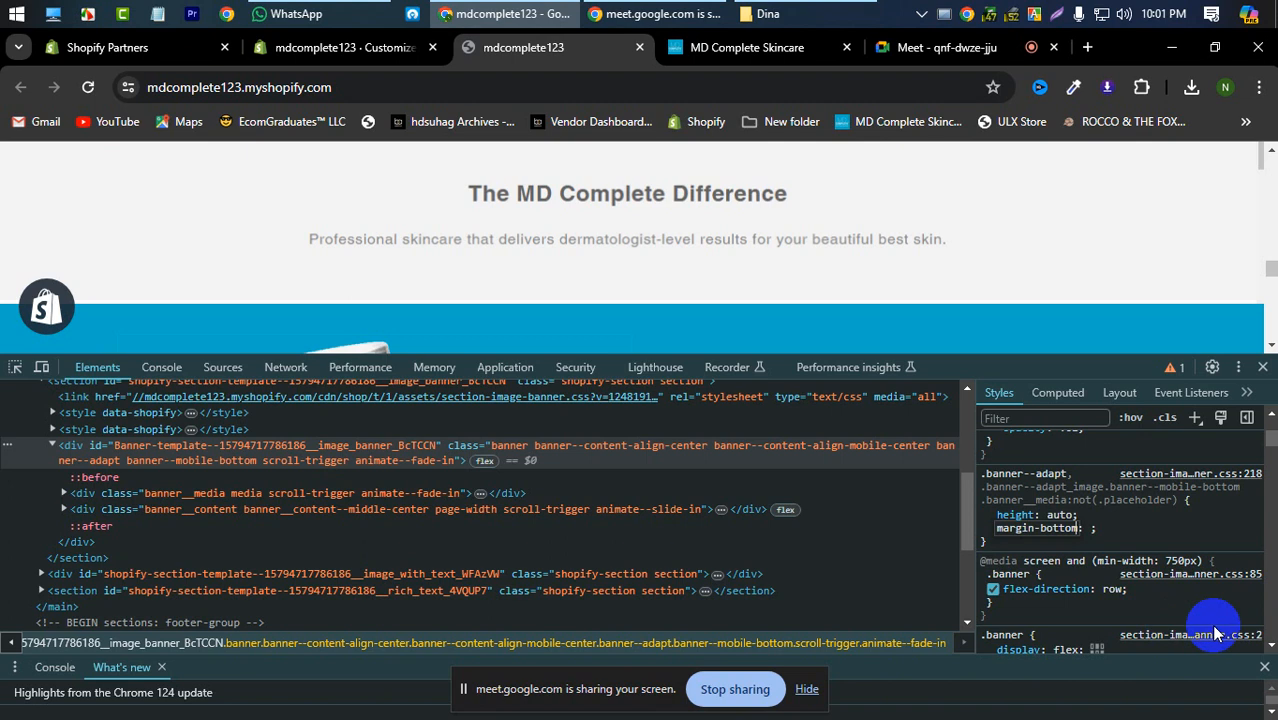
key("Tab")
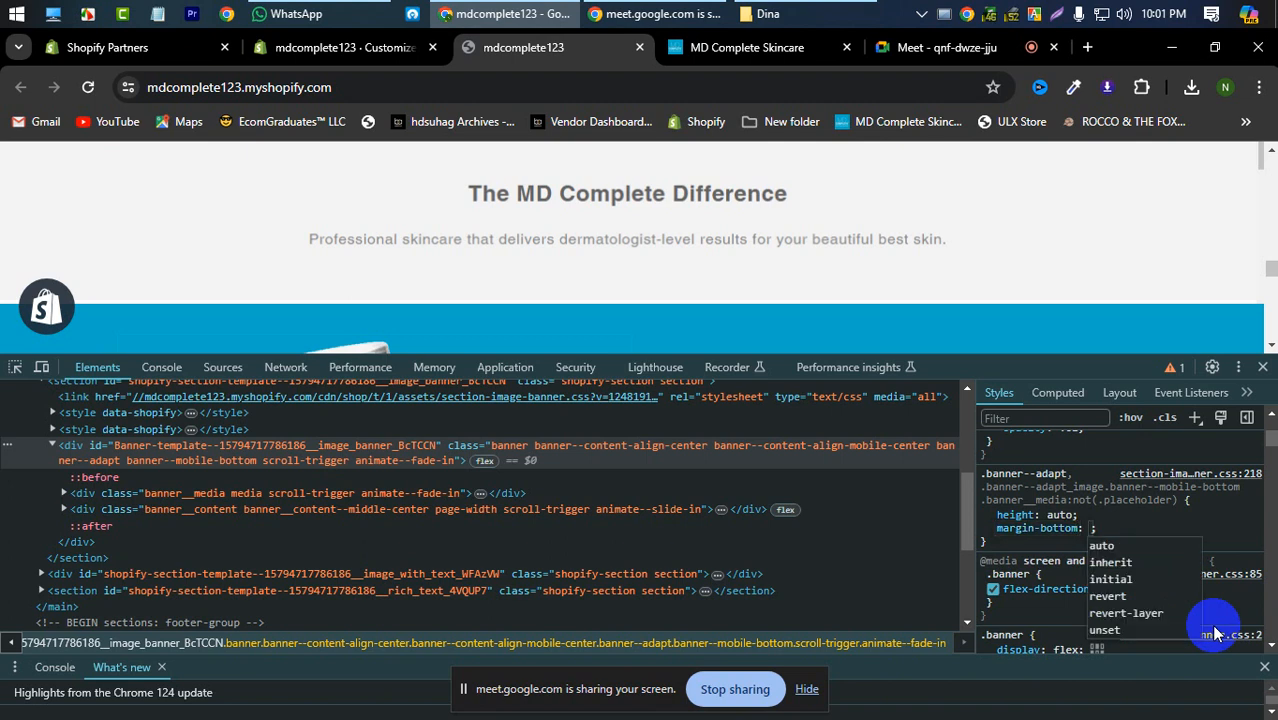
type("50")
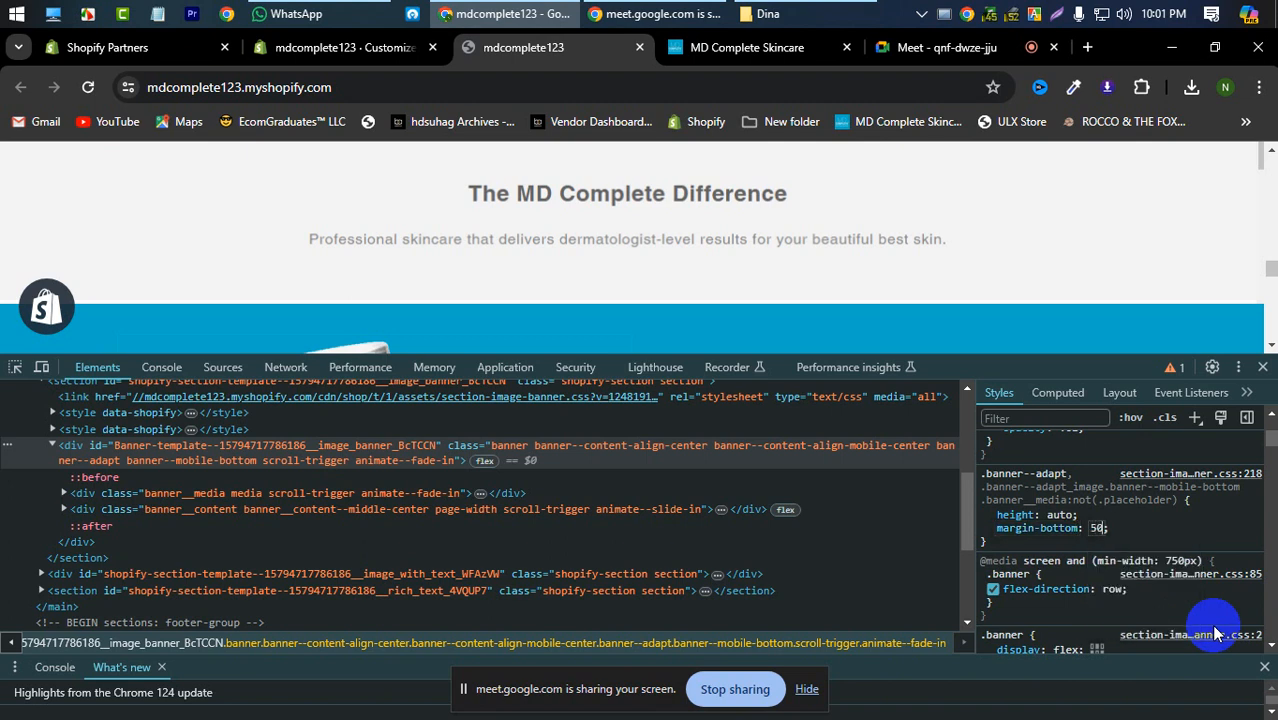
type("px")
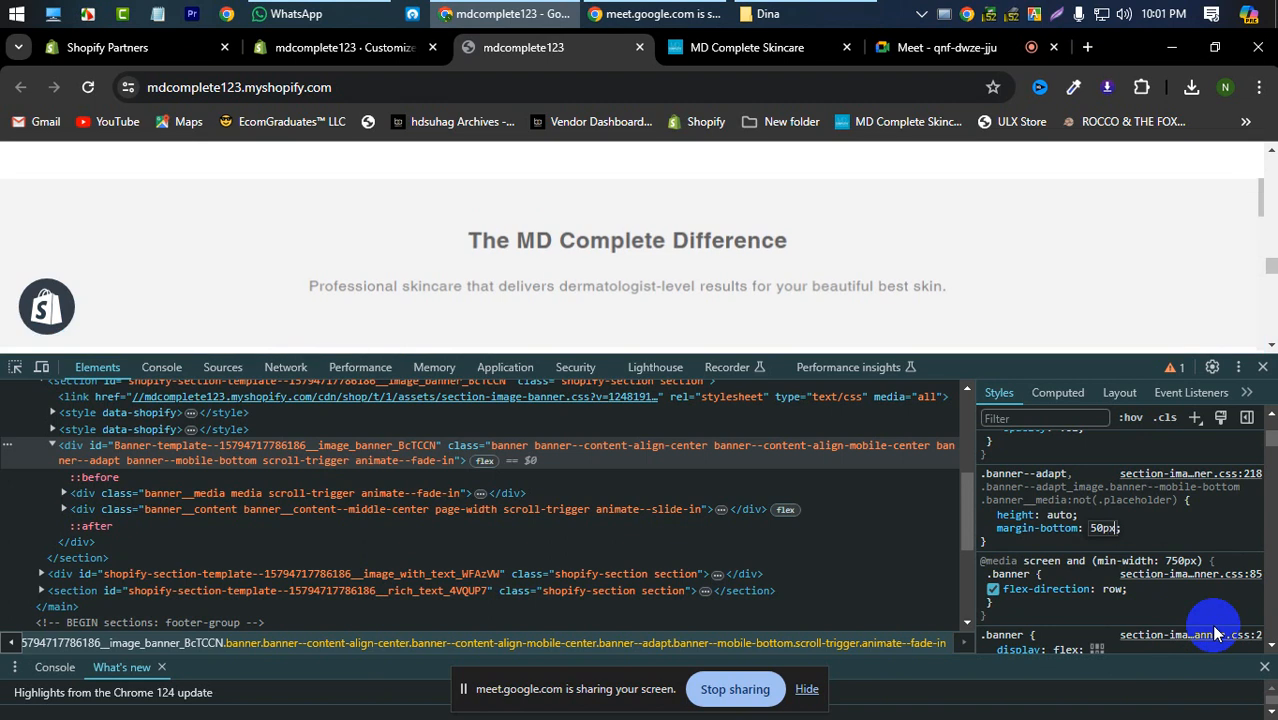
scroll(907, 250, "down", 1)
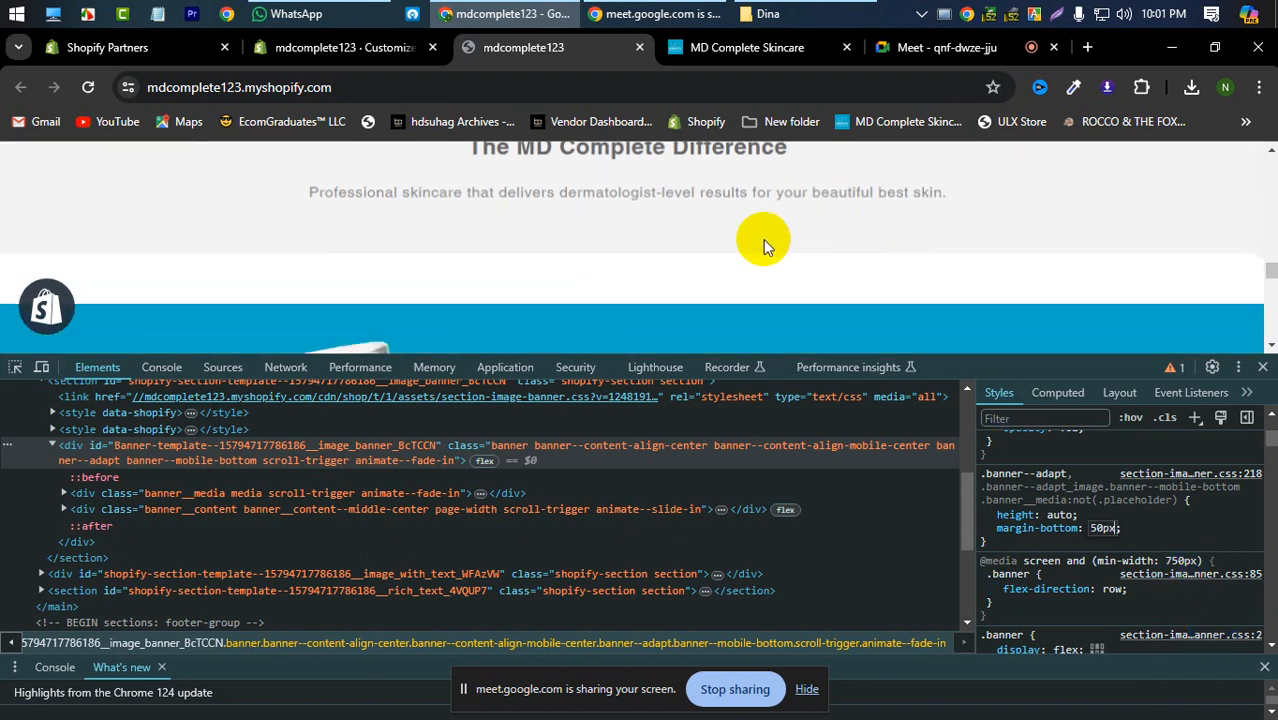
left_click(1025, 551)
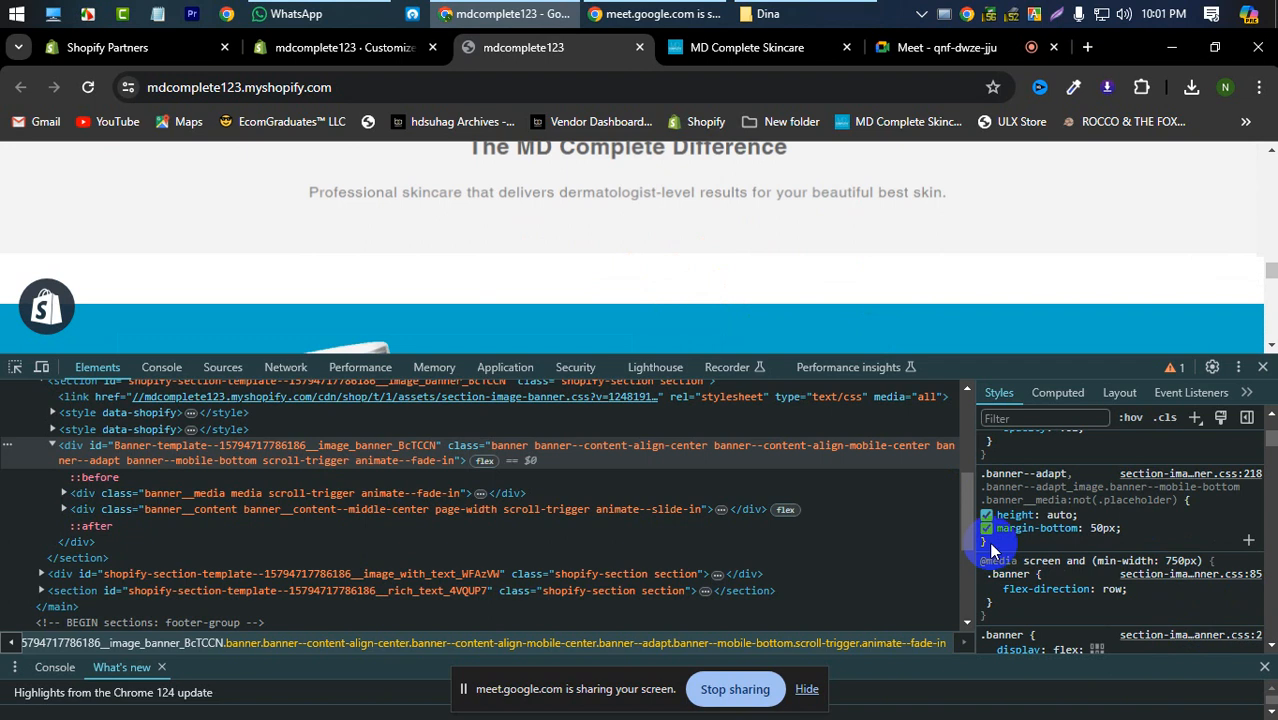
Step: Copy the whole .banner--adapt rule, and select The MD Complete Difference image banner section in the Shopify theme editor
left_click_drag(984, 542, 979, 472)
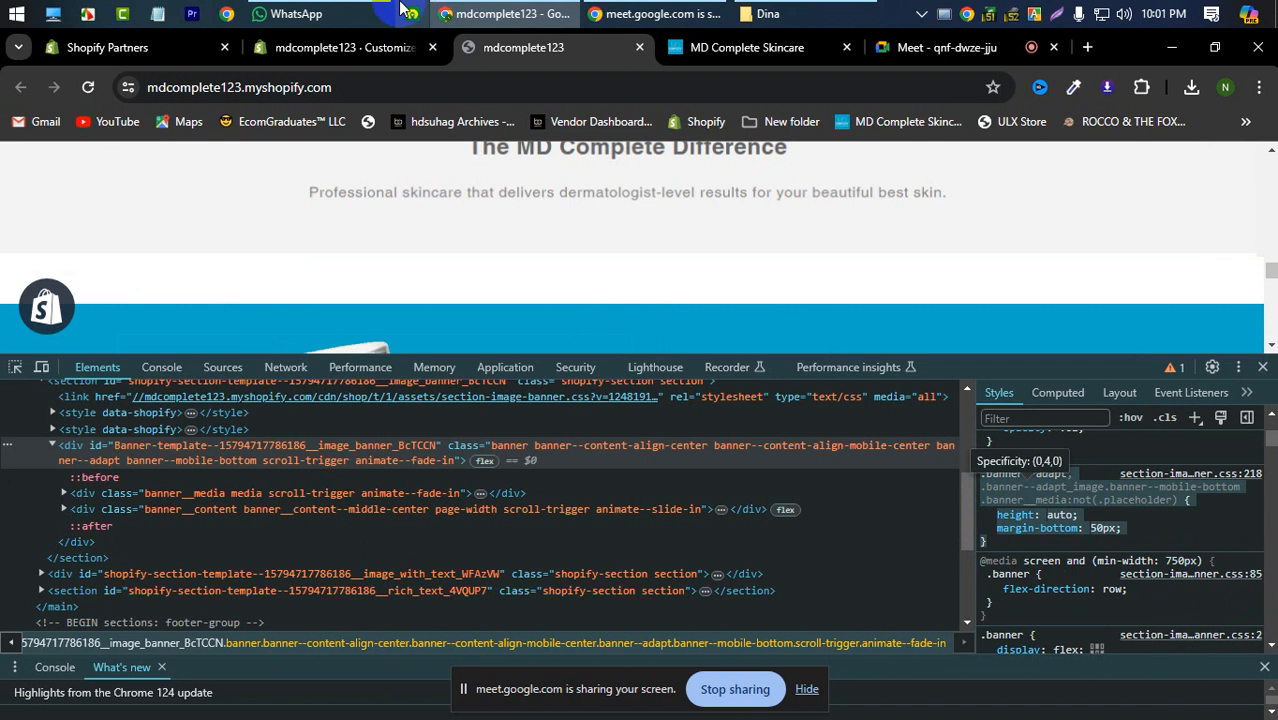
left_click(344, 50)
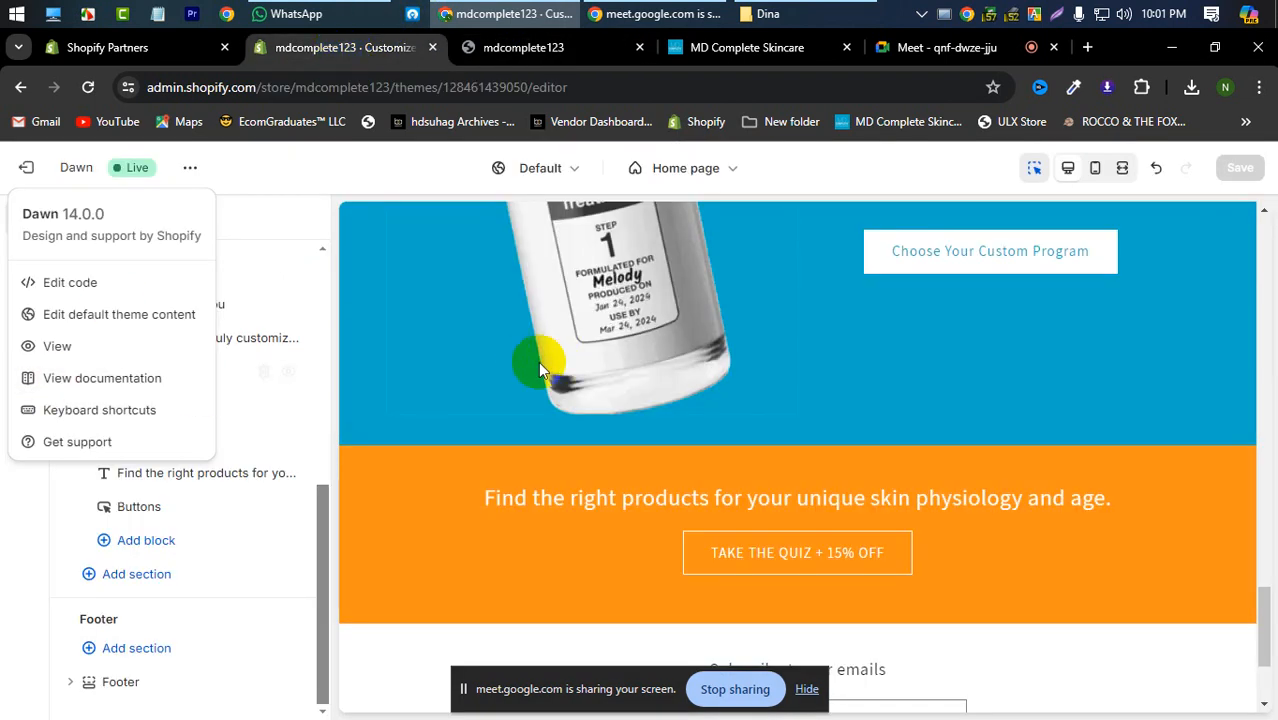
scroll(540, 392, "up", 10)
scroll(538, 391, "up", 4)
scroll(533, 300, "down", 5)
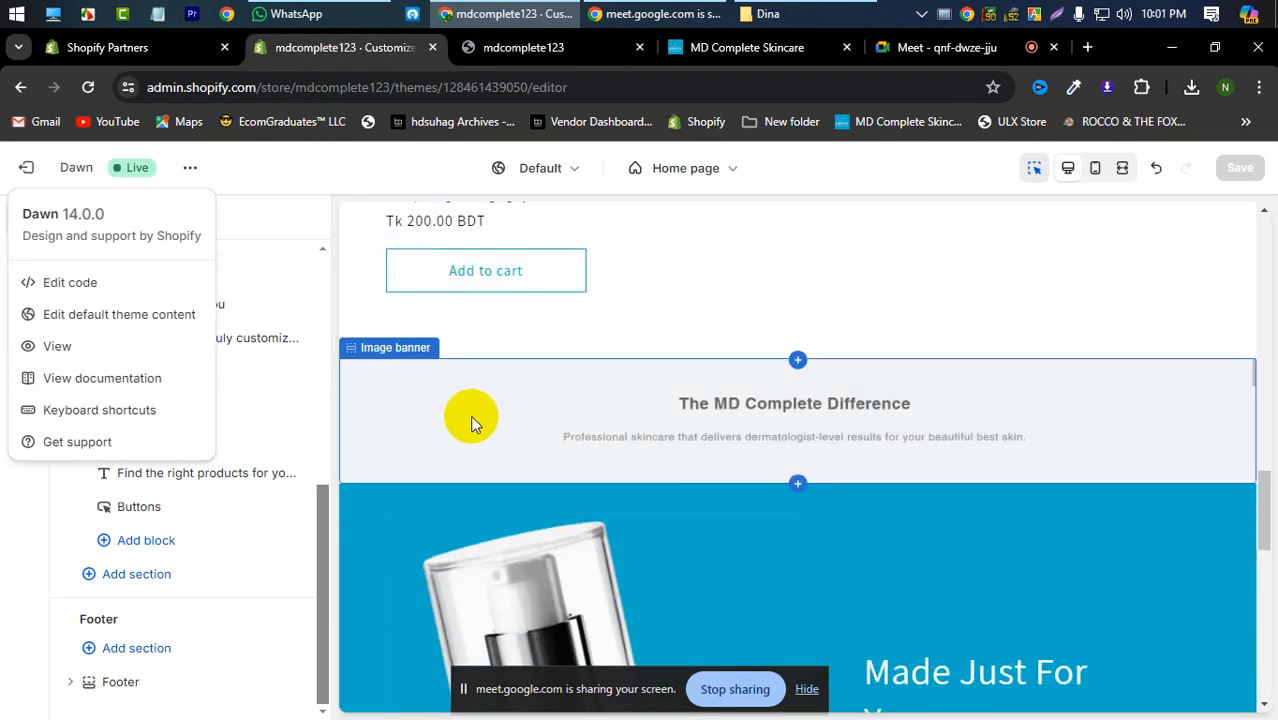
left_click(470, 415)
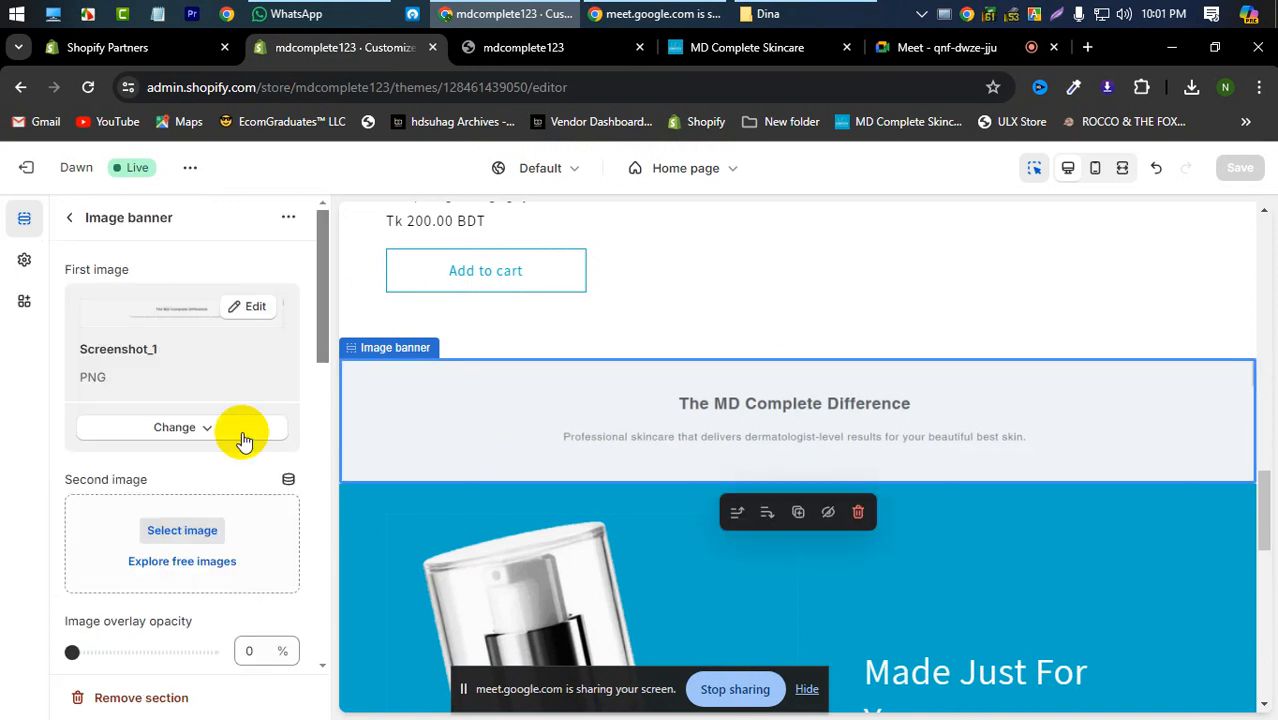
Step: Paste the copied .banner--adapt rule with margin-bottom: 50px into the image banner section's Custom CSS and save the theme
scroll(240, 440, "down", 10)
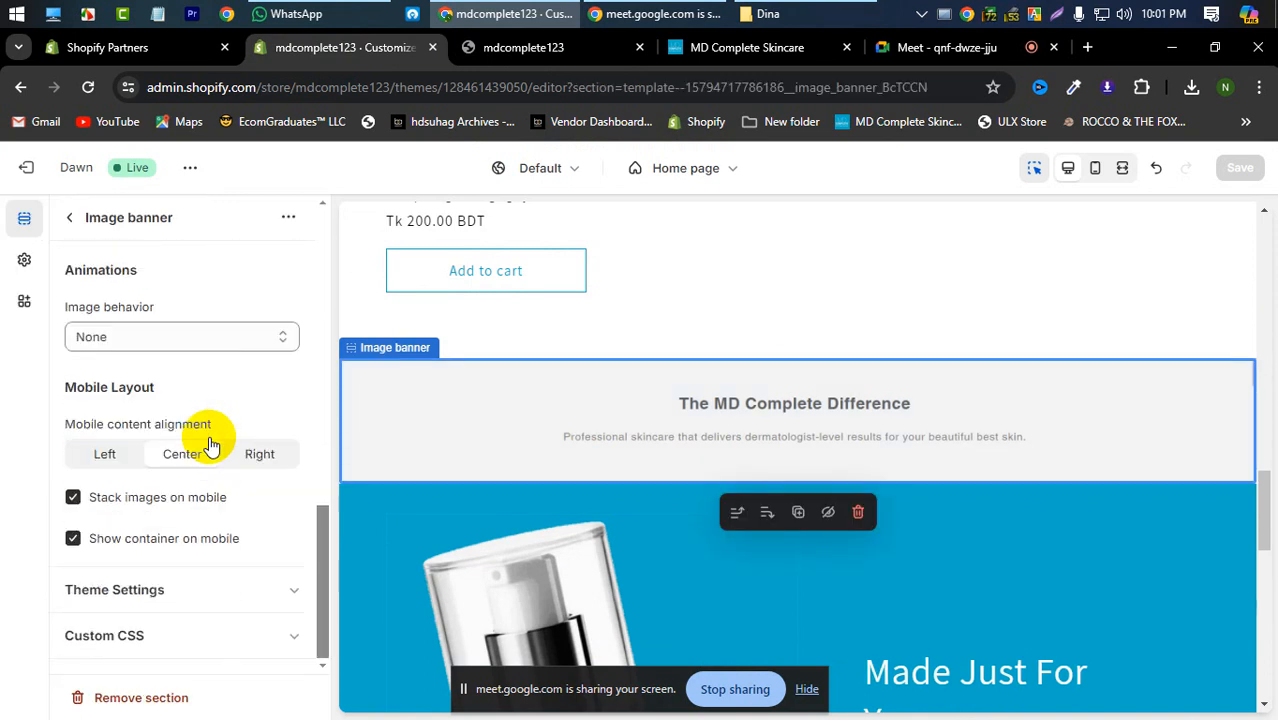
left_click(148, 592)
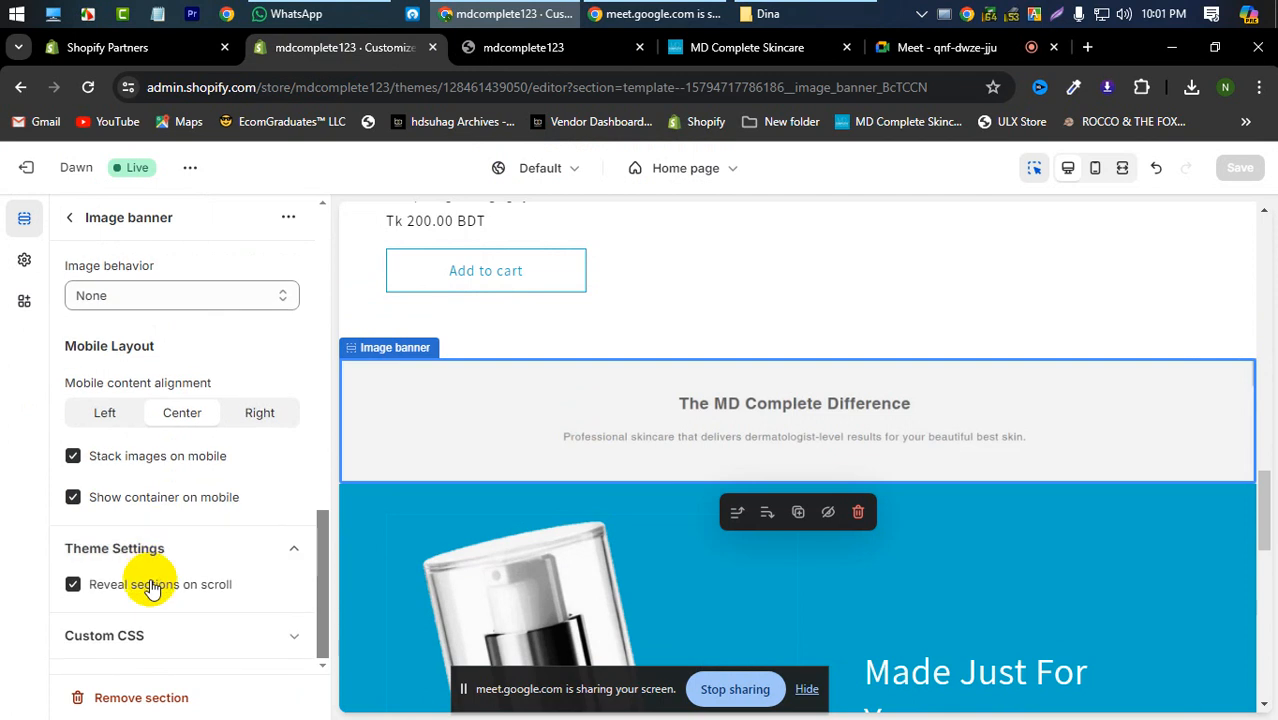
left_click(142, 636)
scroll(157, 555, "down", 2)
left_click(150, 570)
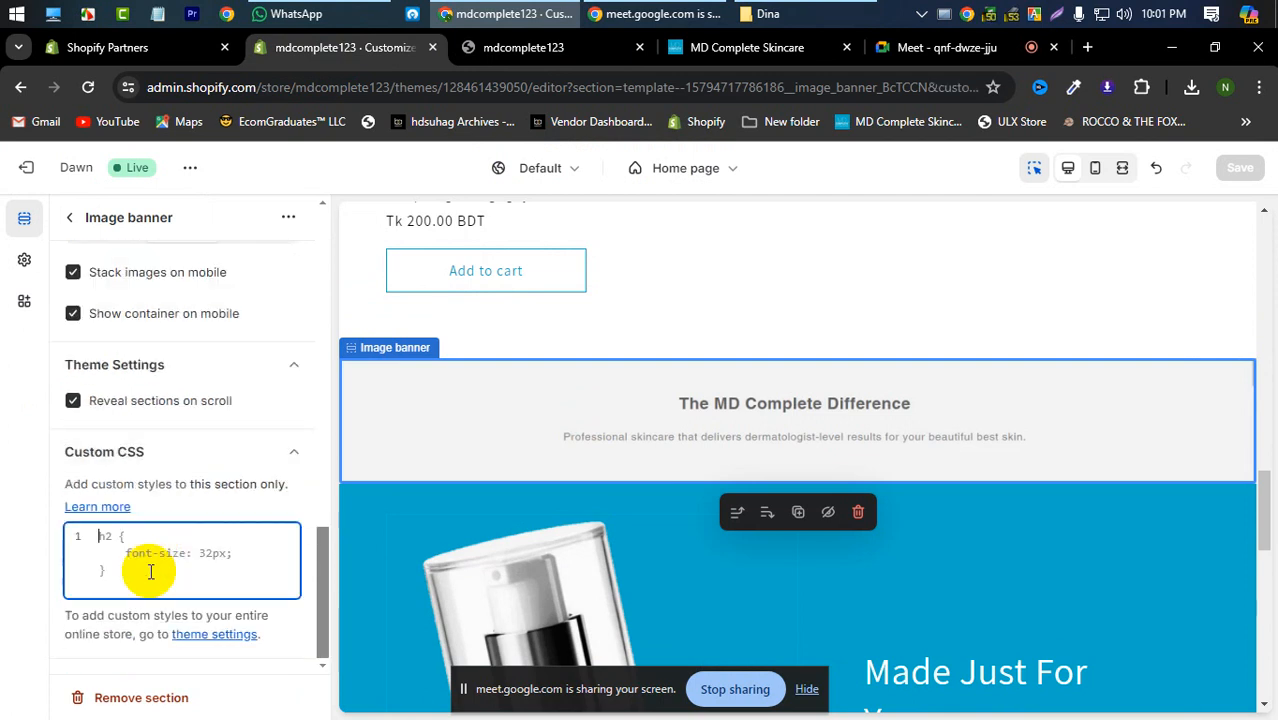
type(".banner--adapt, .banner--adapt_image.banner--mobile-bottom .banner__media:not(.placeholder) {     height: auto;     margin-bottom: 50px; }")
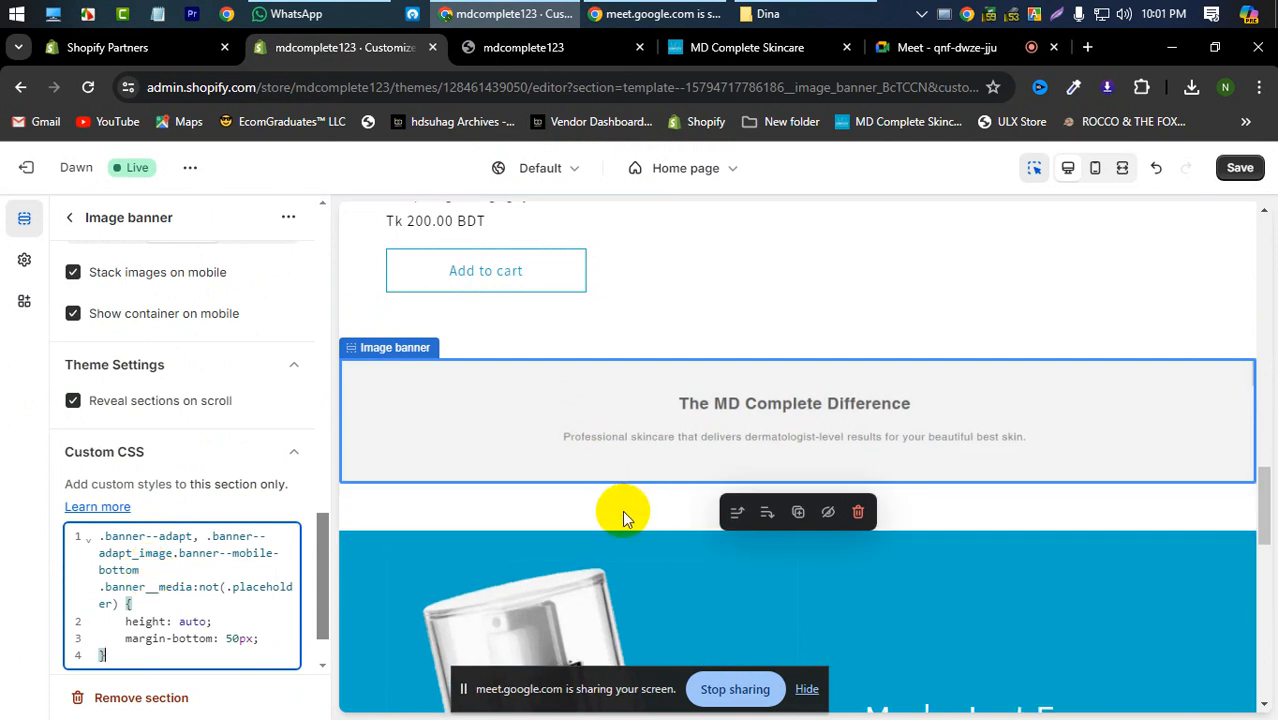
left_click(1242, 167)
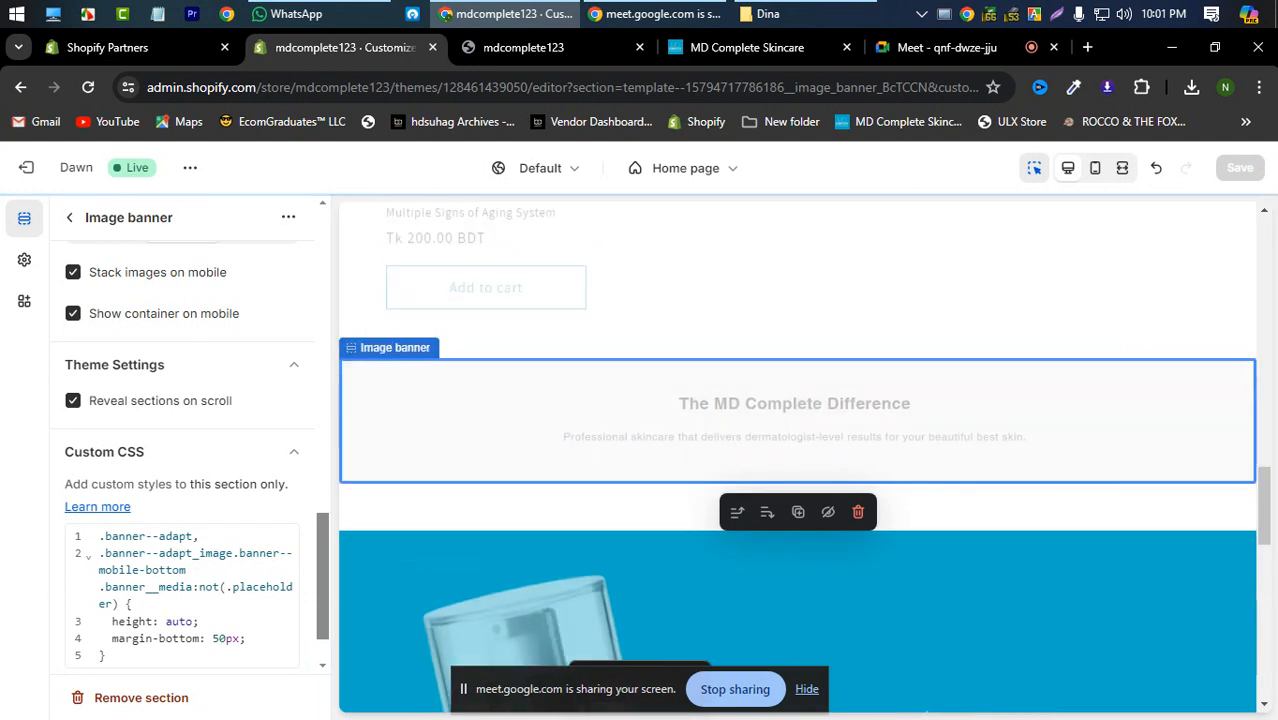
Step: Close the current inspection on the mdcomplete123 store page and inspect the orange "Find the right products" rich text banner instead
scroll(1218, 410, "down", 3)
scroll(1216, 408, "down", 6)
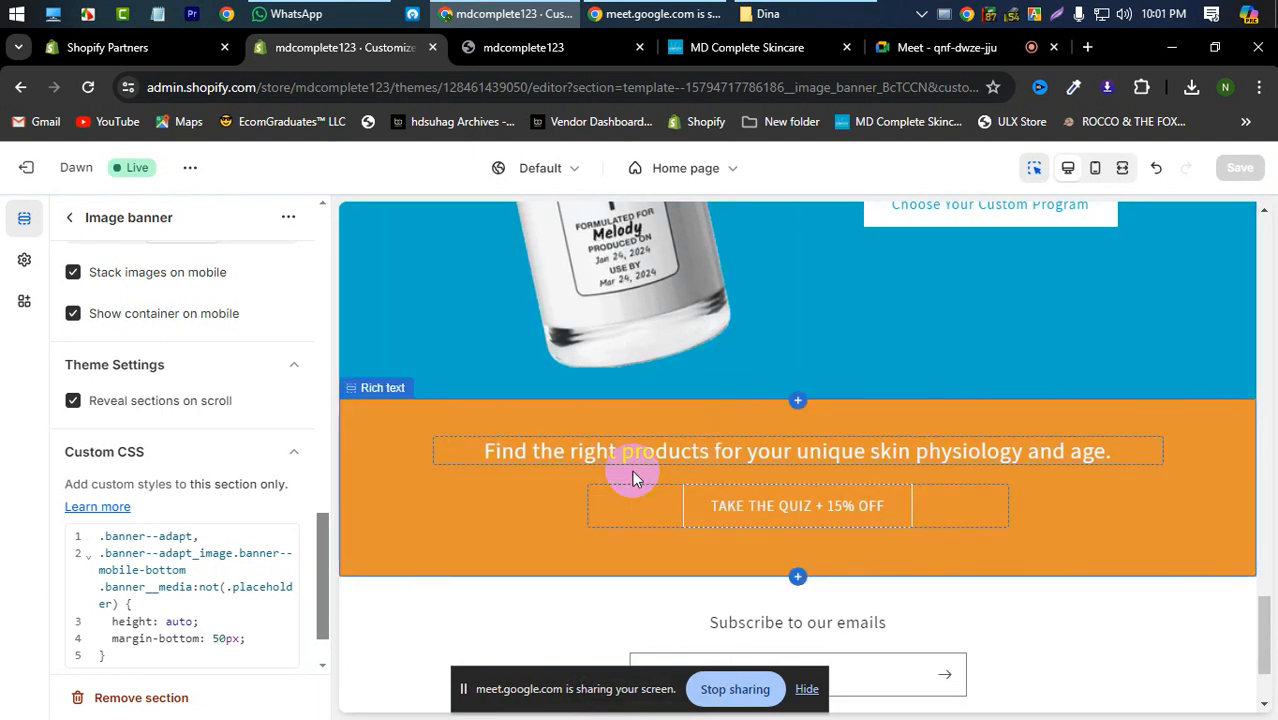
left_click(742, 62)
left_click(562, 48)
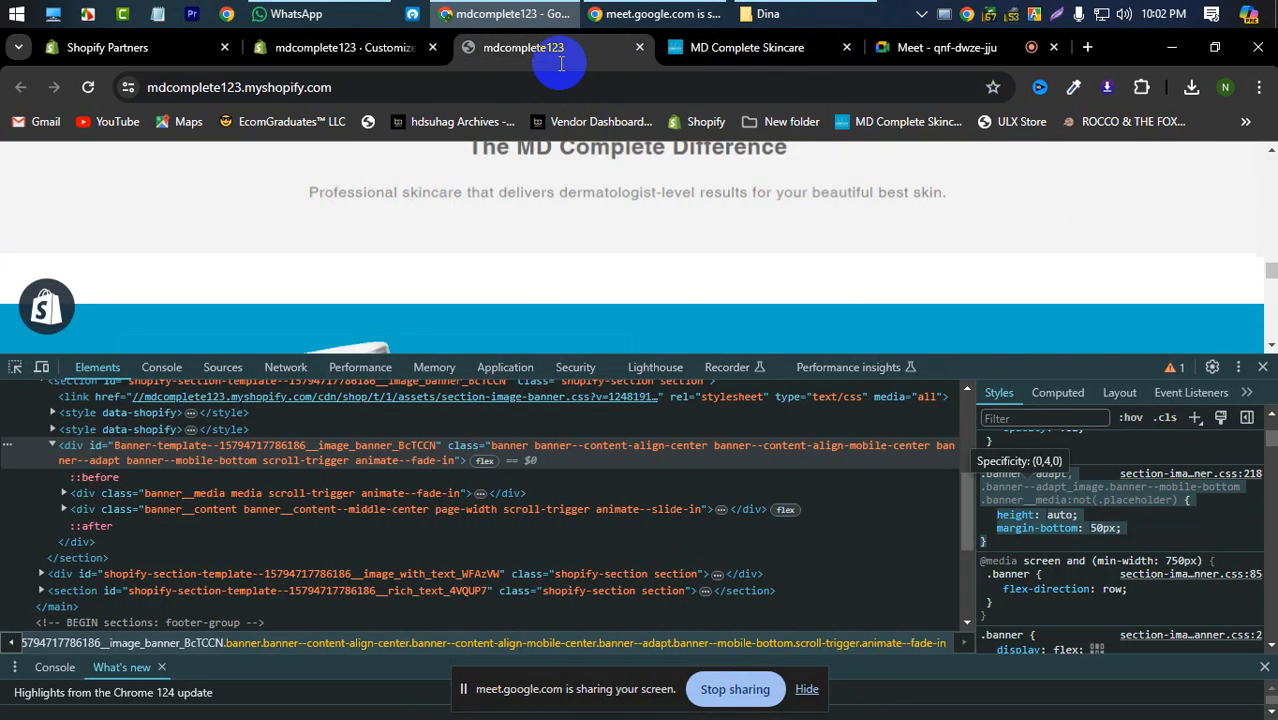
left_click(1262, 367)
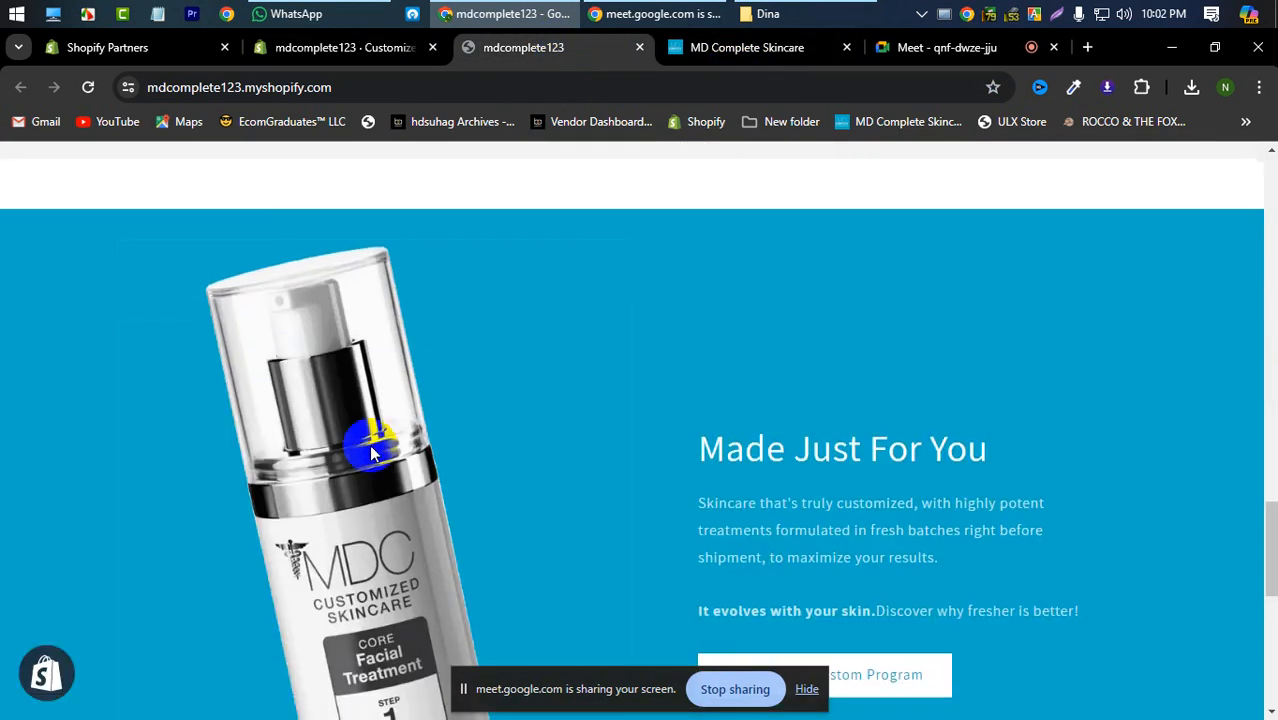
scroll(369, 444, "down", 5)
scroll(369, 444, "down", 1)
right_click(270, 358)
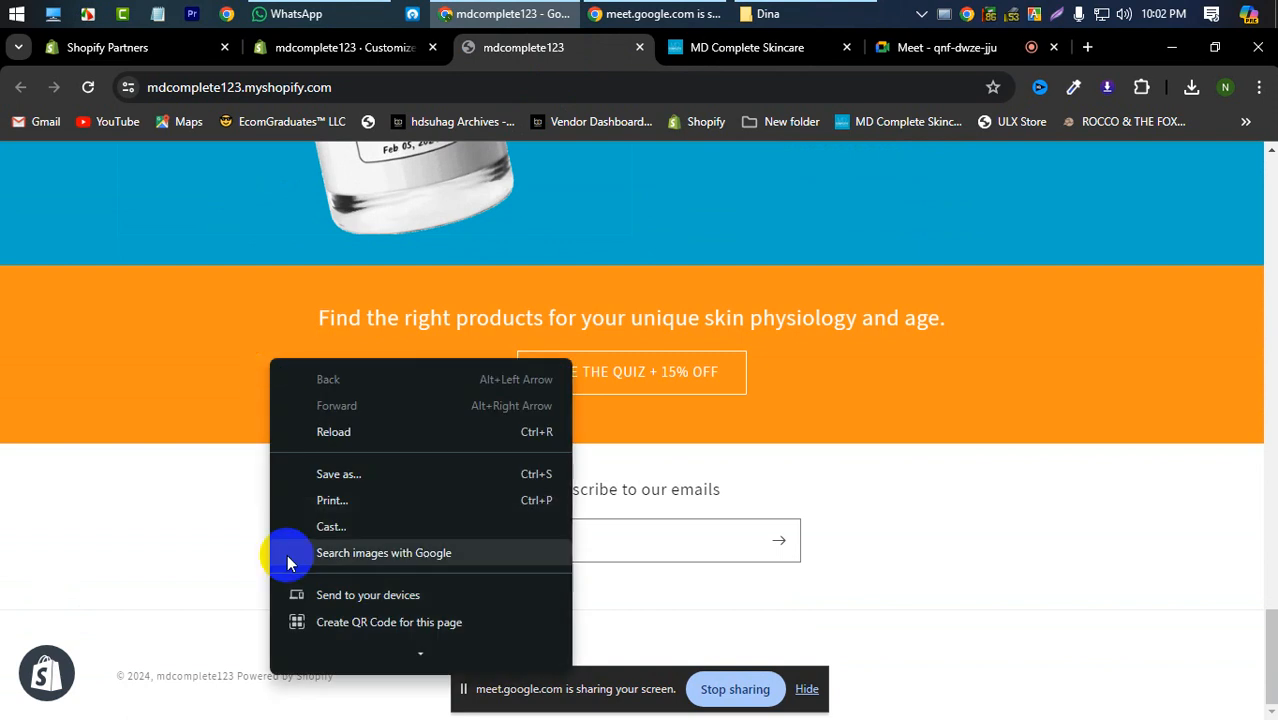
scroll(328, 592, "down", 1)
scroll(328, 590, "down", 2)
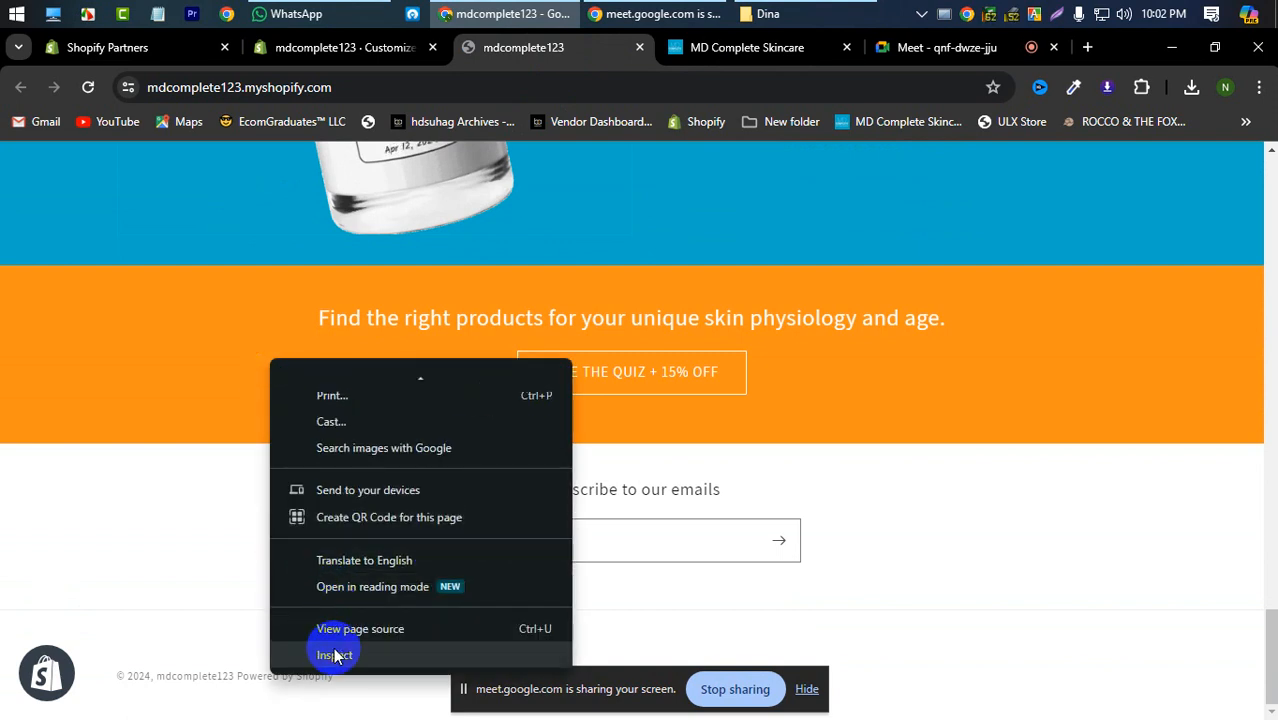
left_click(192, 440)
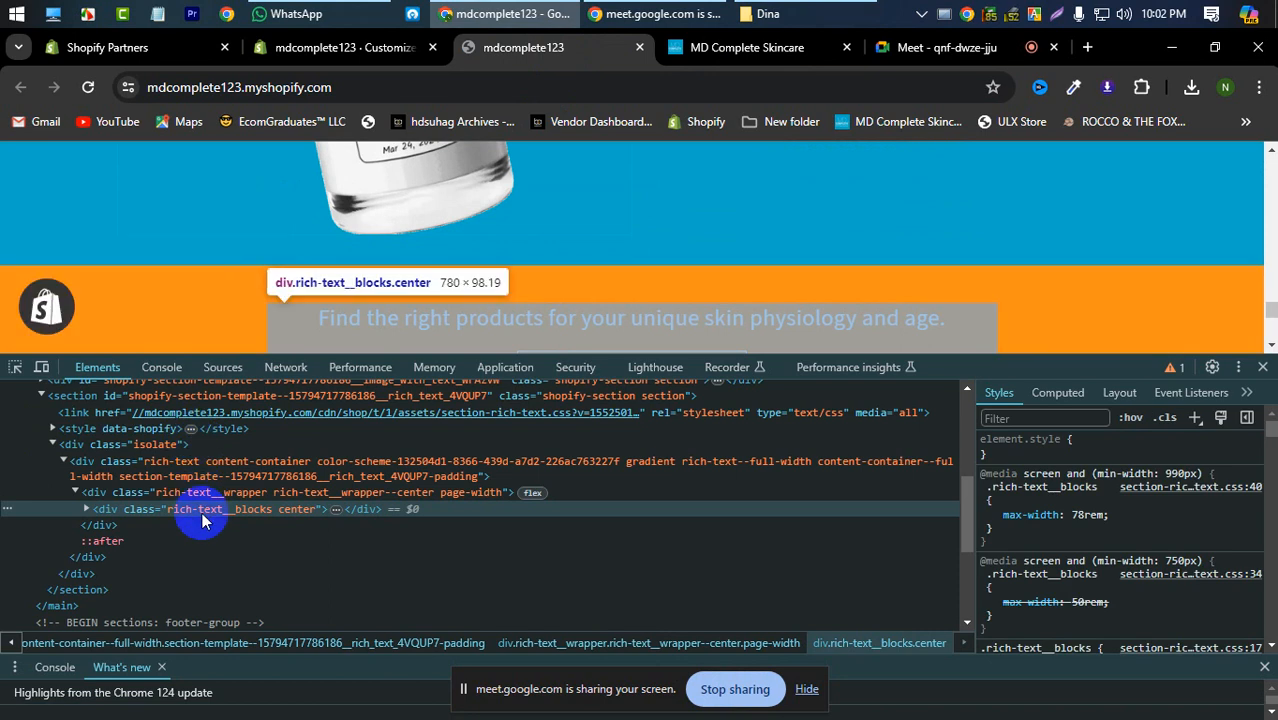
Step: Check the style rules of the rich text section and its nested divs, and select its div with class isolate in the markup
scroll(202, 512, "up", 2)
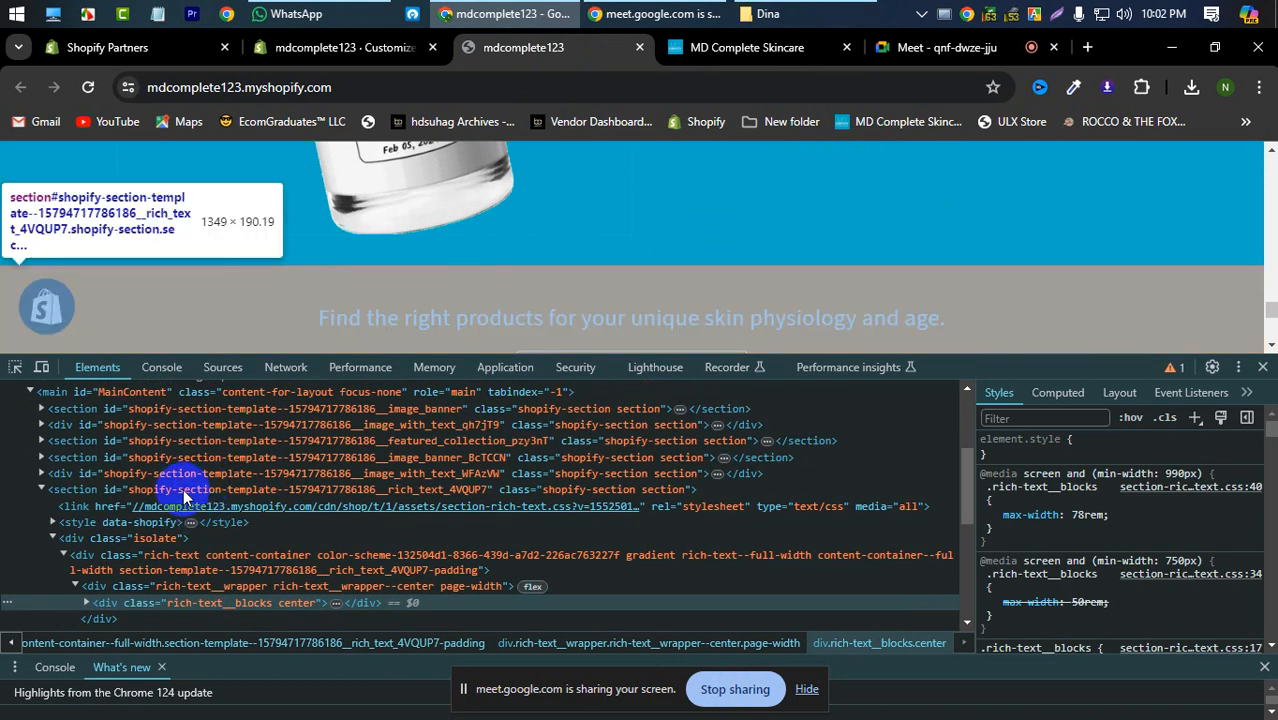
left_click(185, 490)
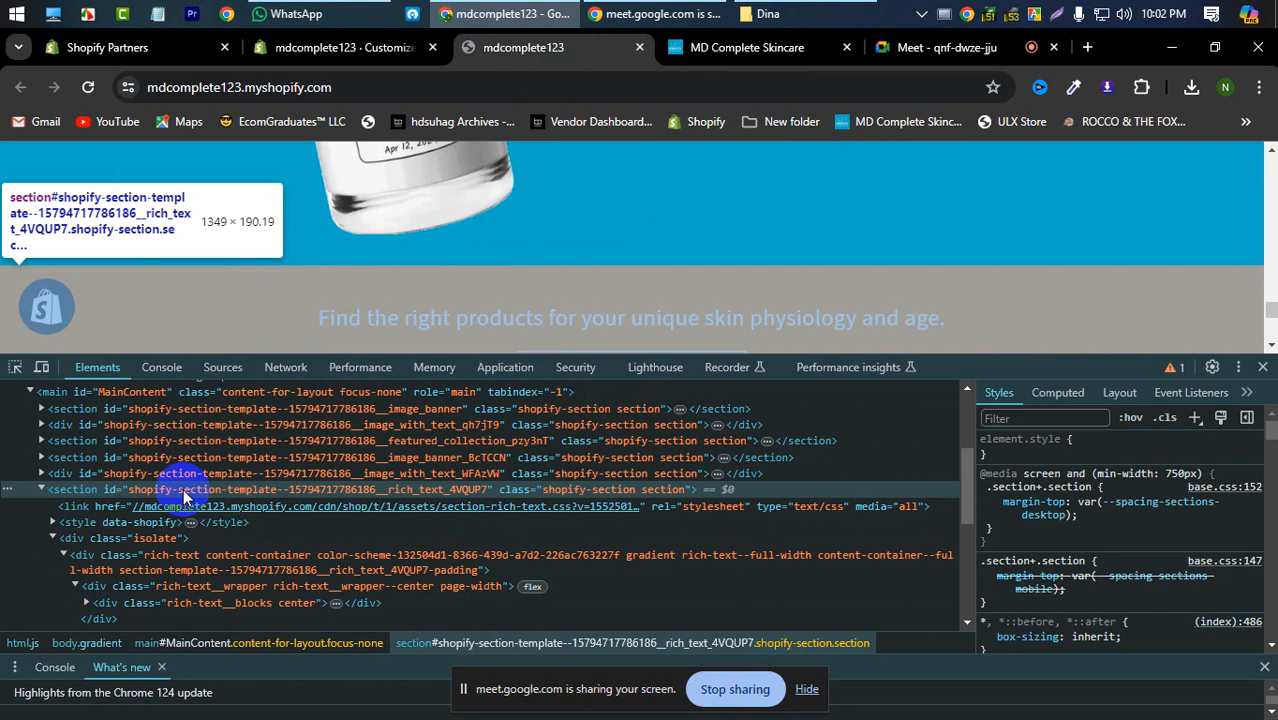
scroll(1053, 525, "down", 2)
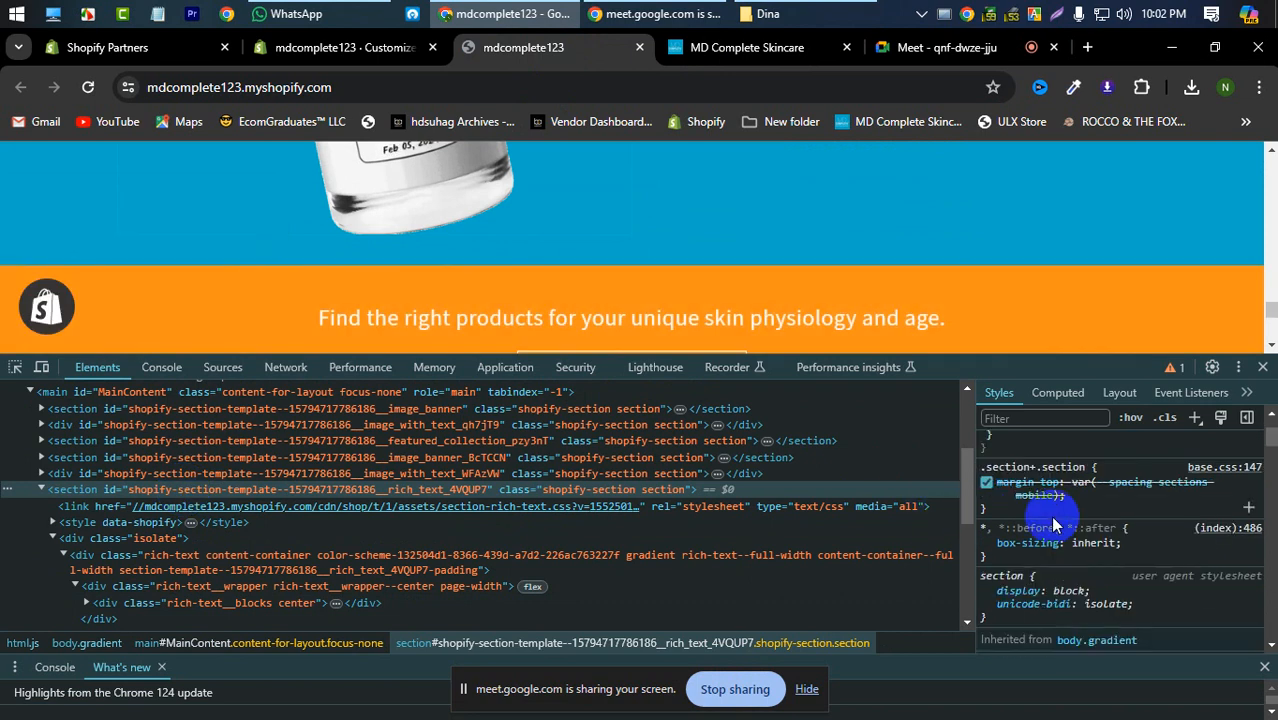
scroll(1053, 525, "down", 2)
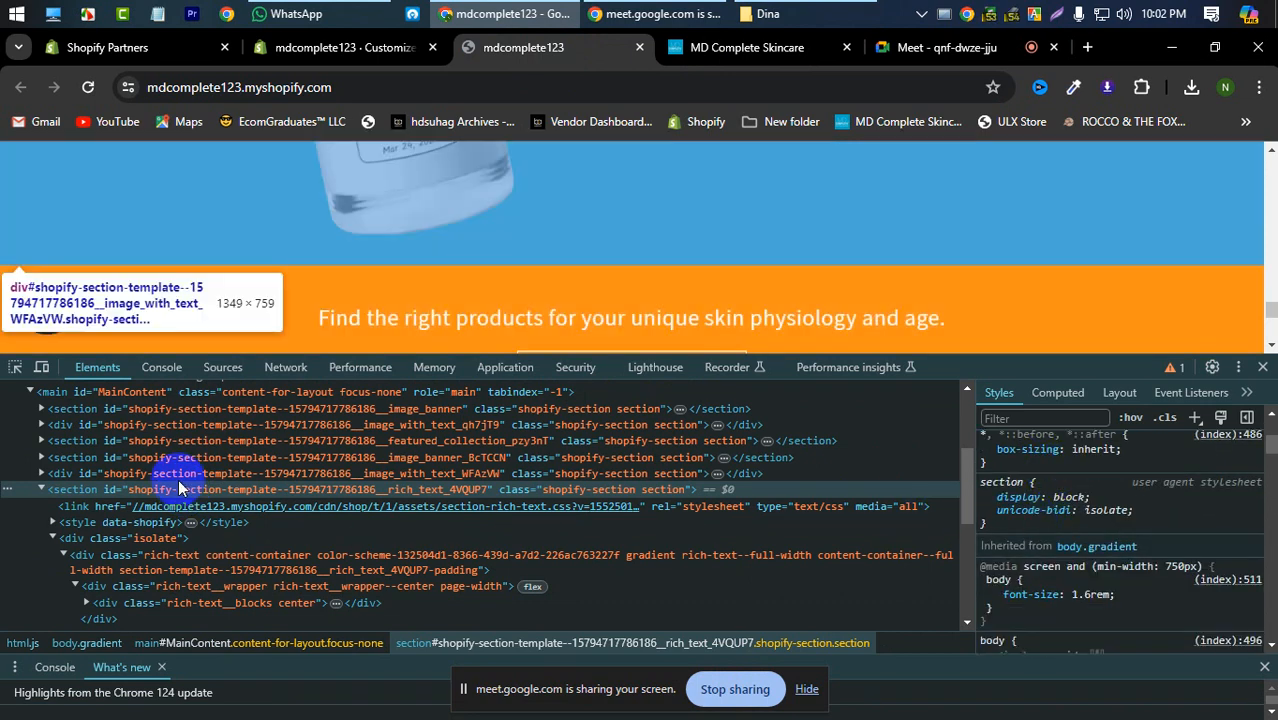
left_click(167, 541)
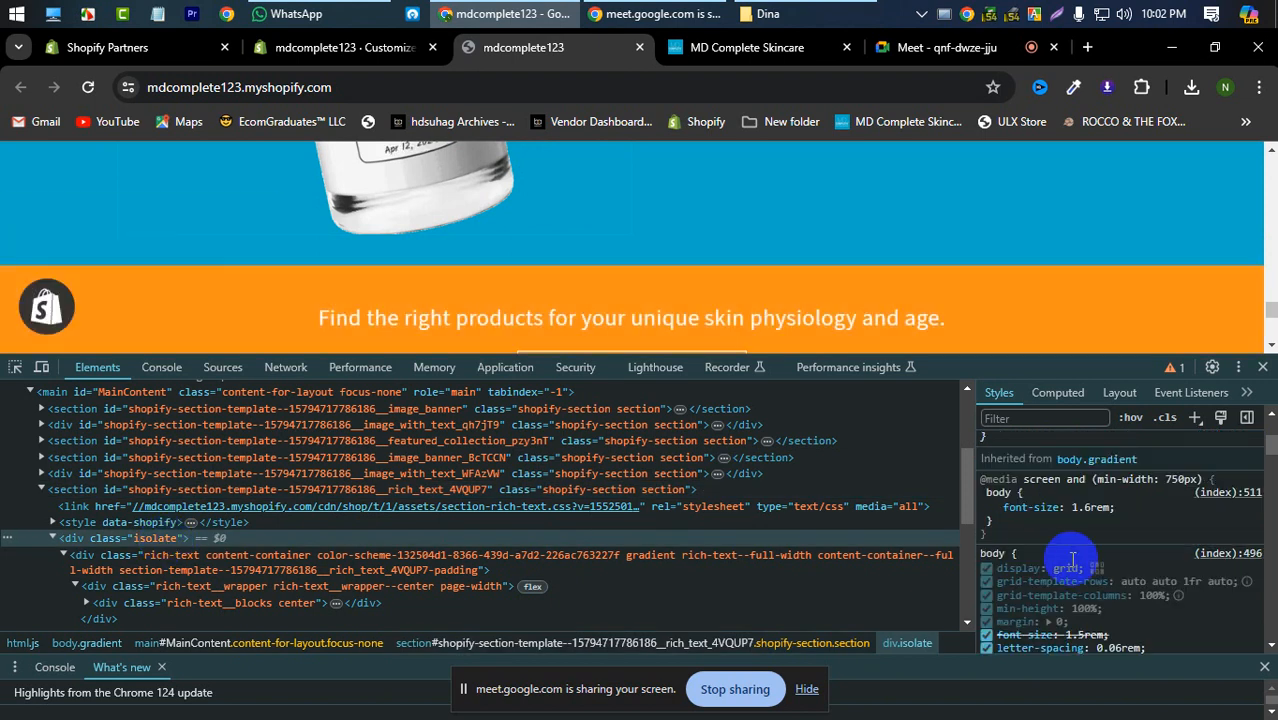
scroll(1084, 560, "down", 5)
scroll(1088, 553, "down", 8)
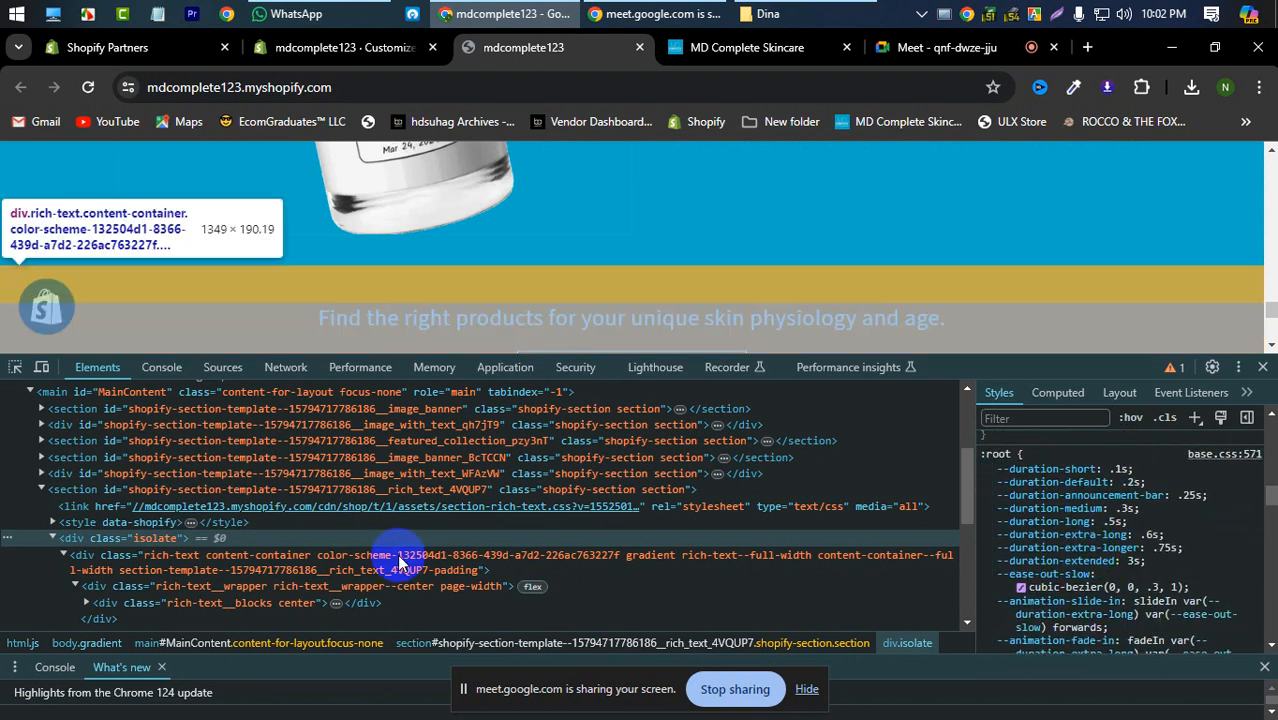
left_click(231, 563)
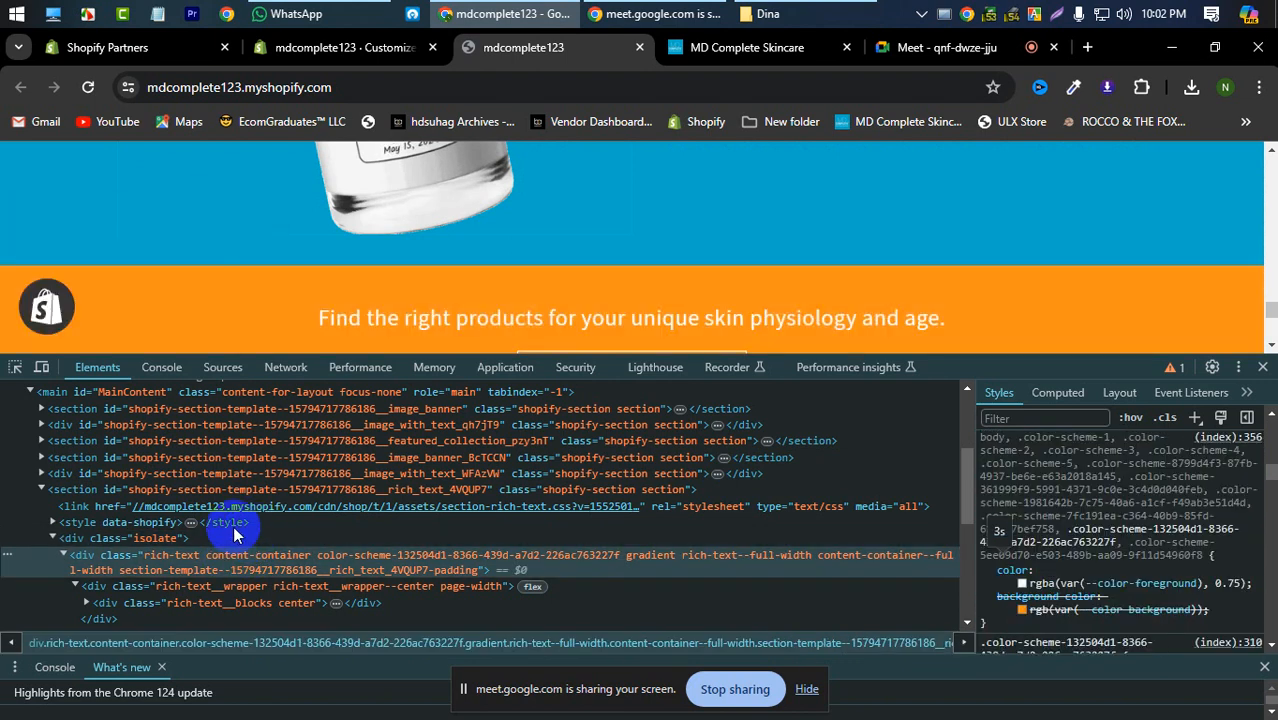
left_click(150, 540)
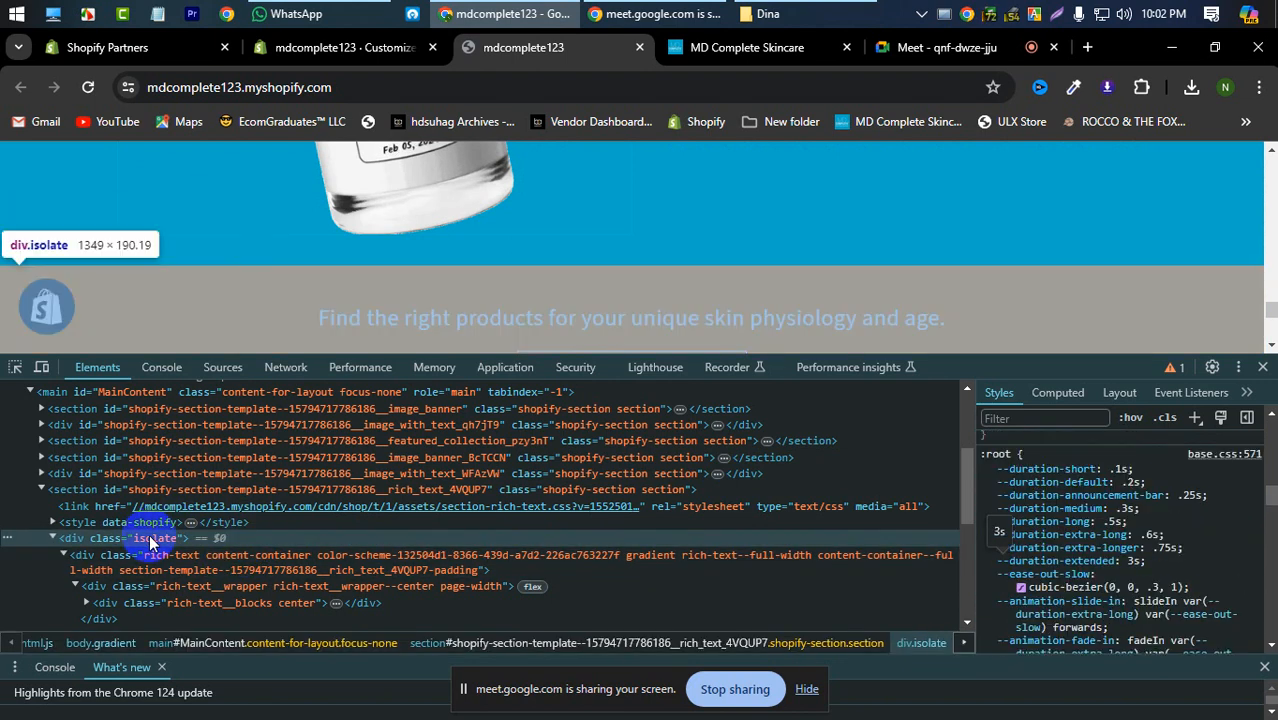
Step: Add margin-bottom: 50px to the .isolate style rule of the rich text banner
scroll(1030, 500, "up", 10)
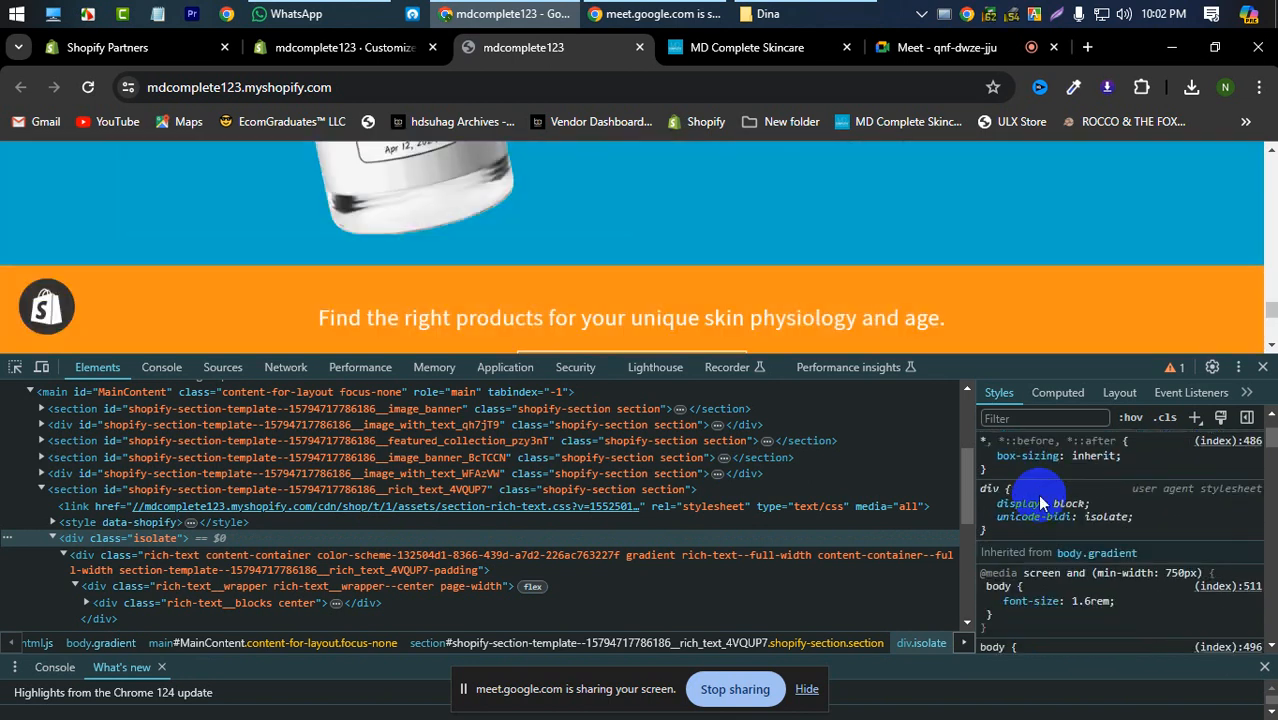
scroll(1037, 494, "up", 3)
left_click(1086, 512)
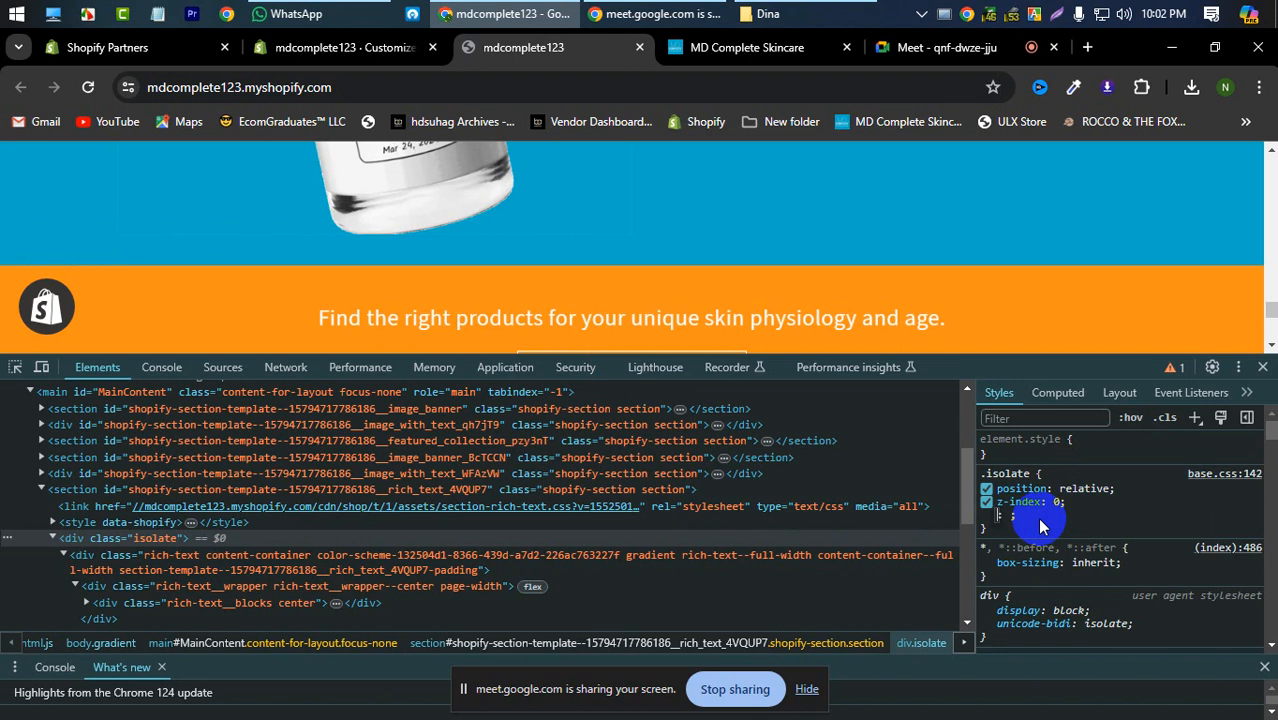
type("ma")
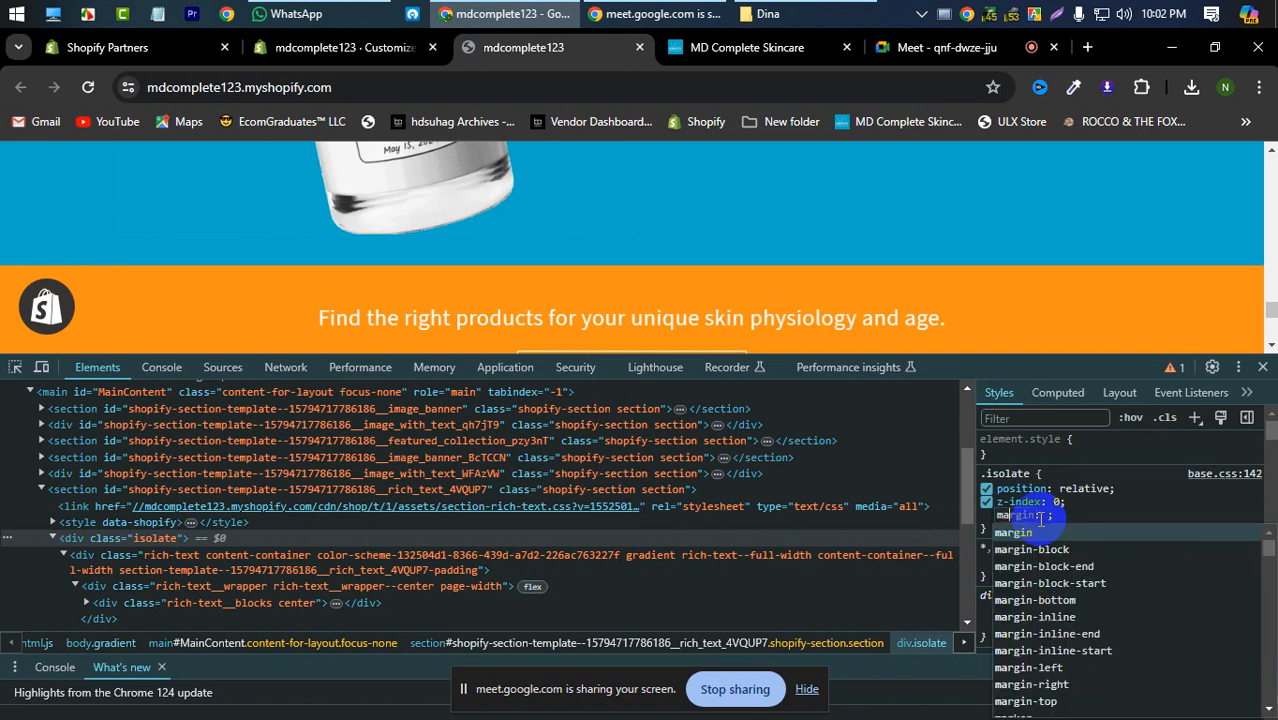
left_click(1058, 598)
key("Tab")
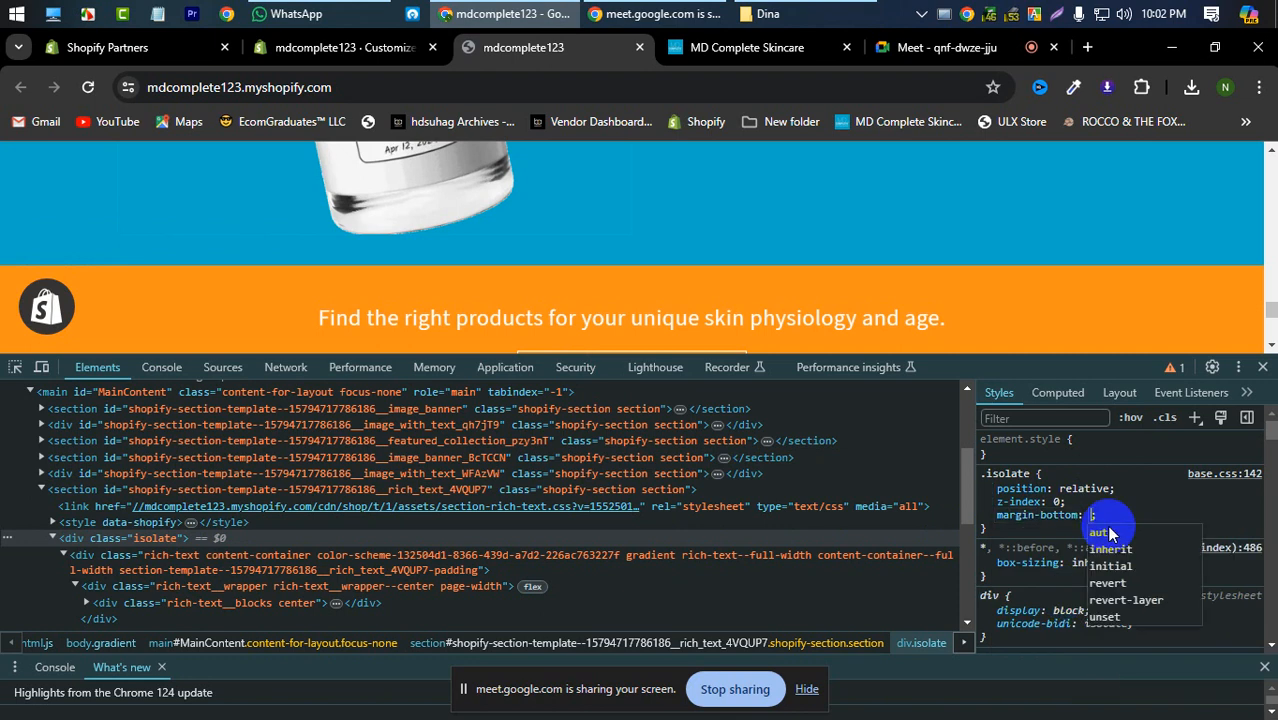
type("50")
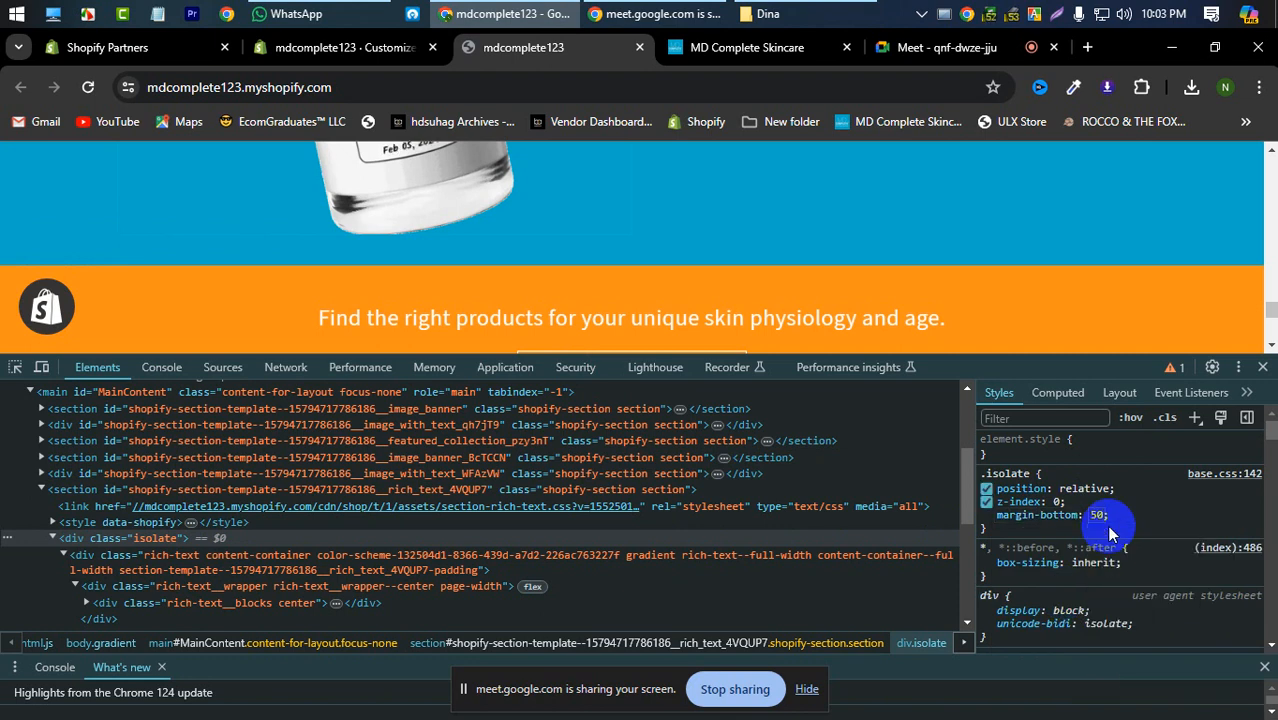
type("px")
left_click(1131, 522)
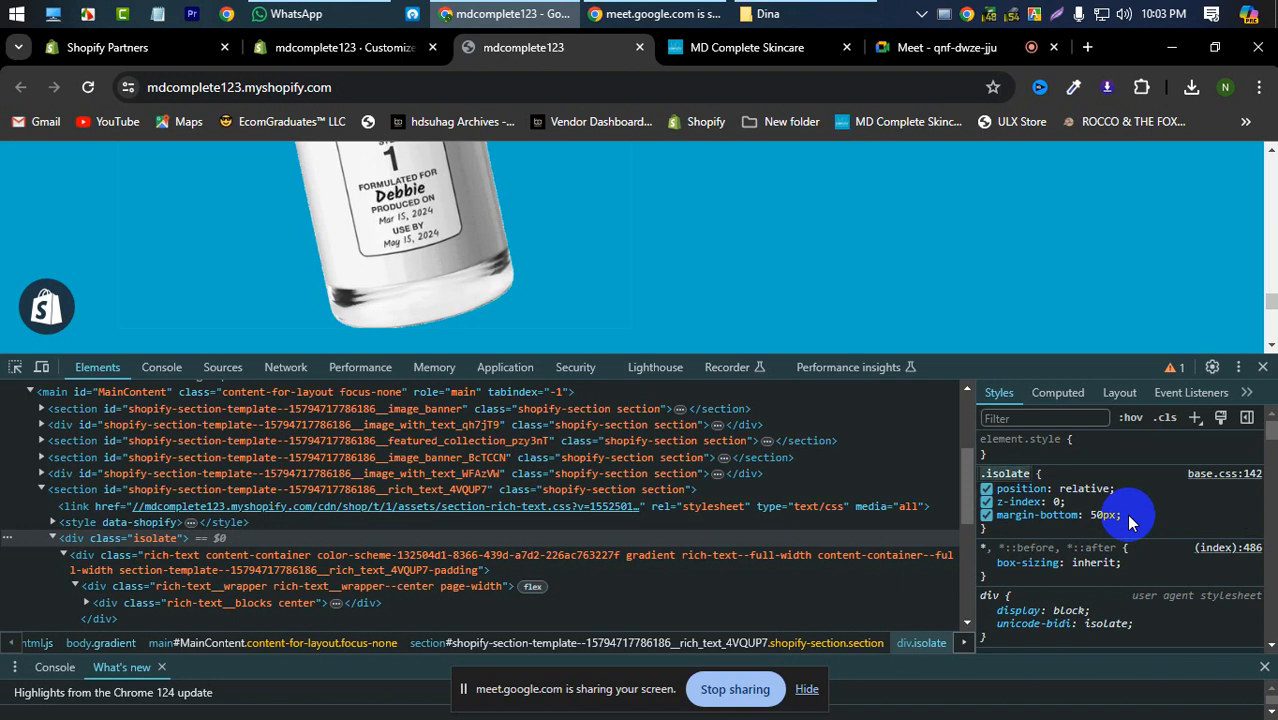
Step: Add margin-top: 50px to the same .isolate style rule
left_click(1131, 522)
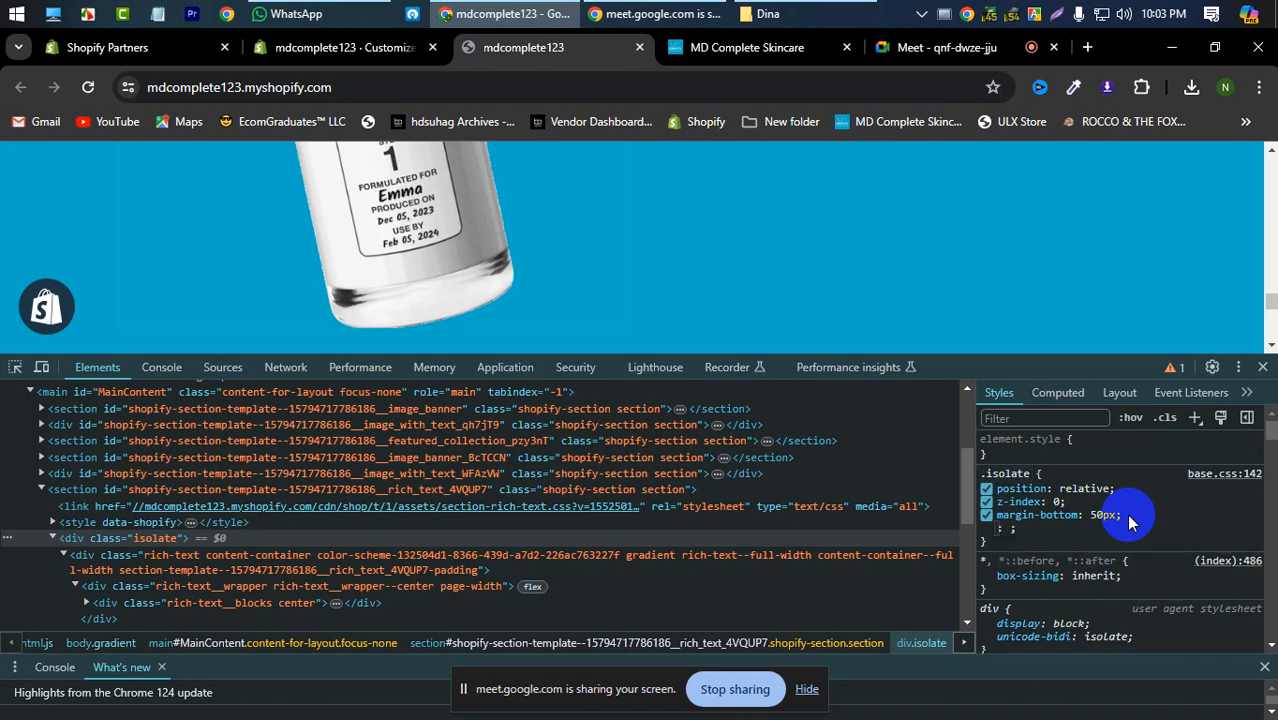
type("ma")
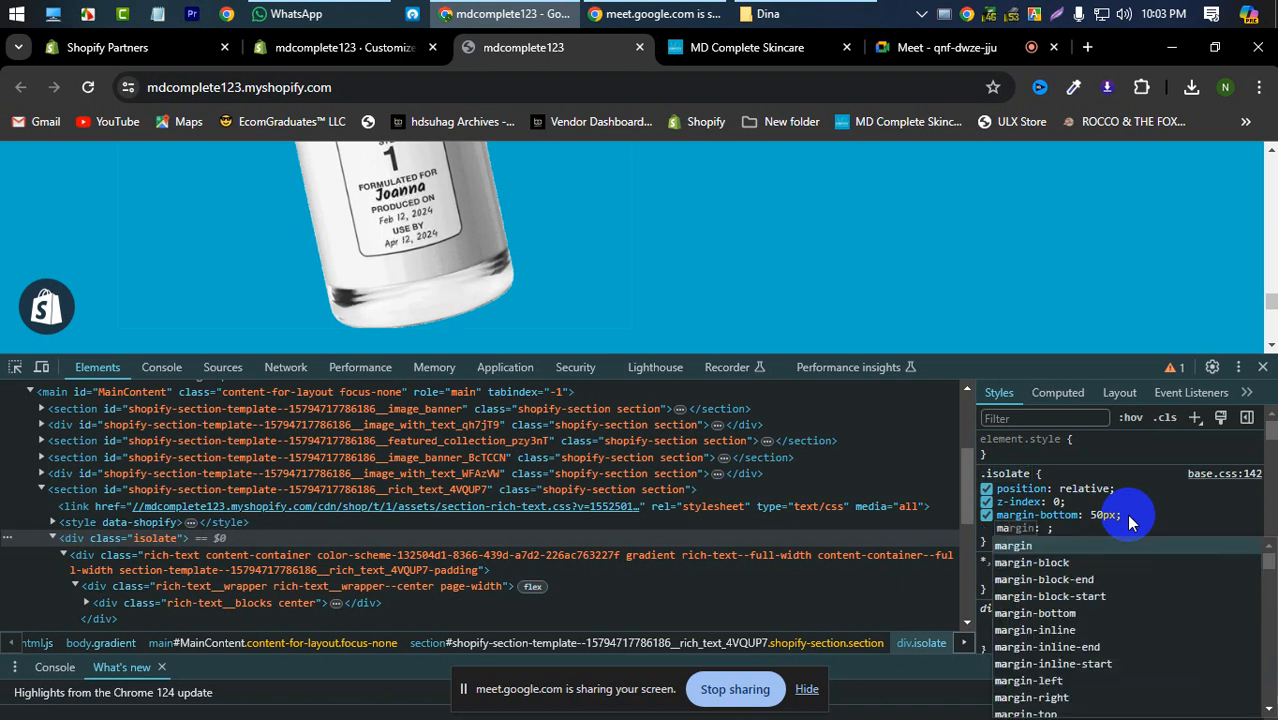
scroll(1050, 620, "down", 2)
left_click(1052, 622)
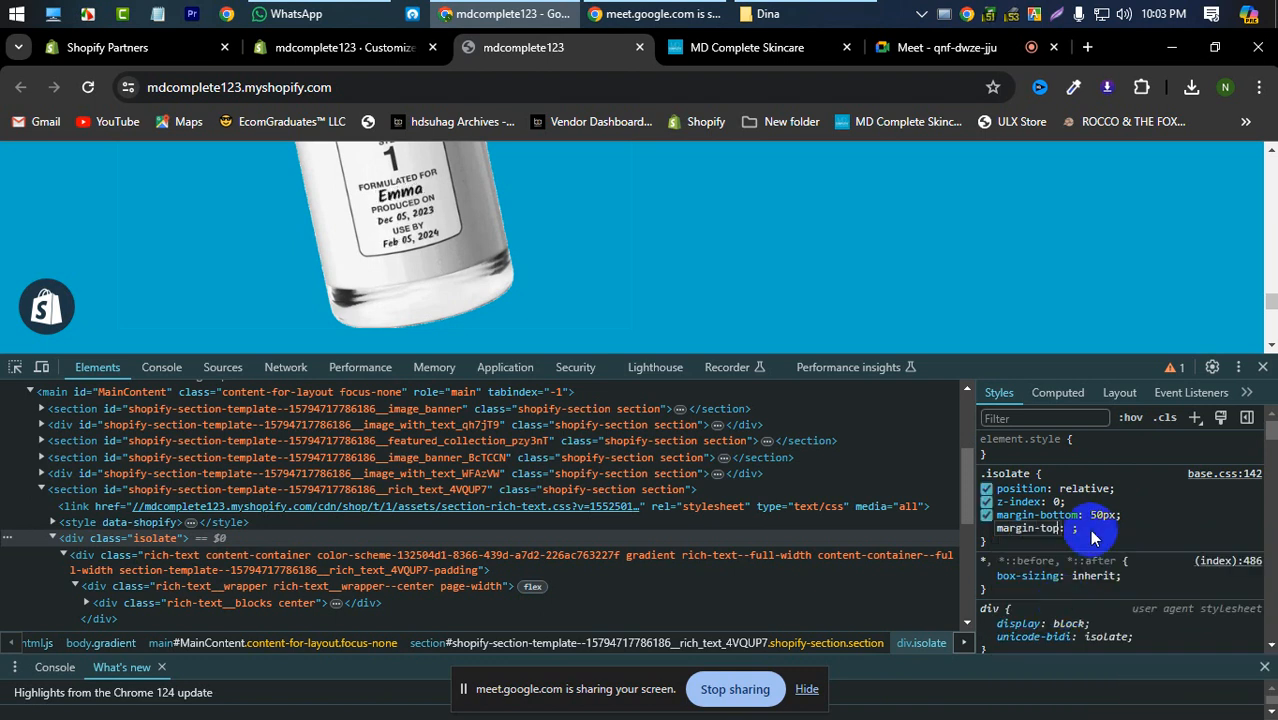
type("50p")
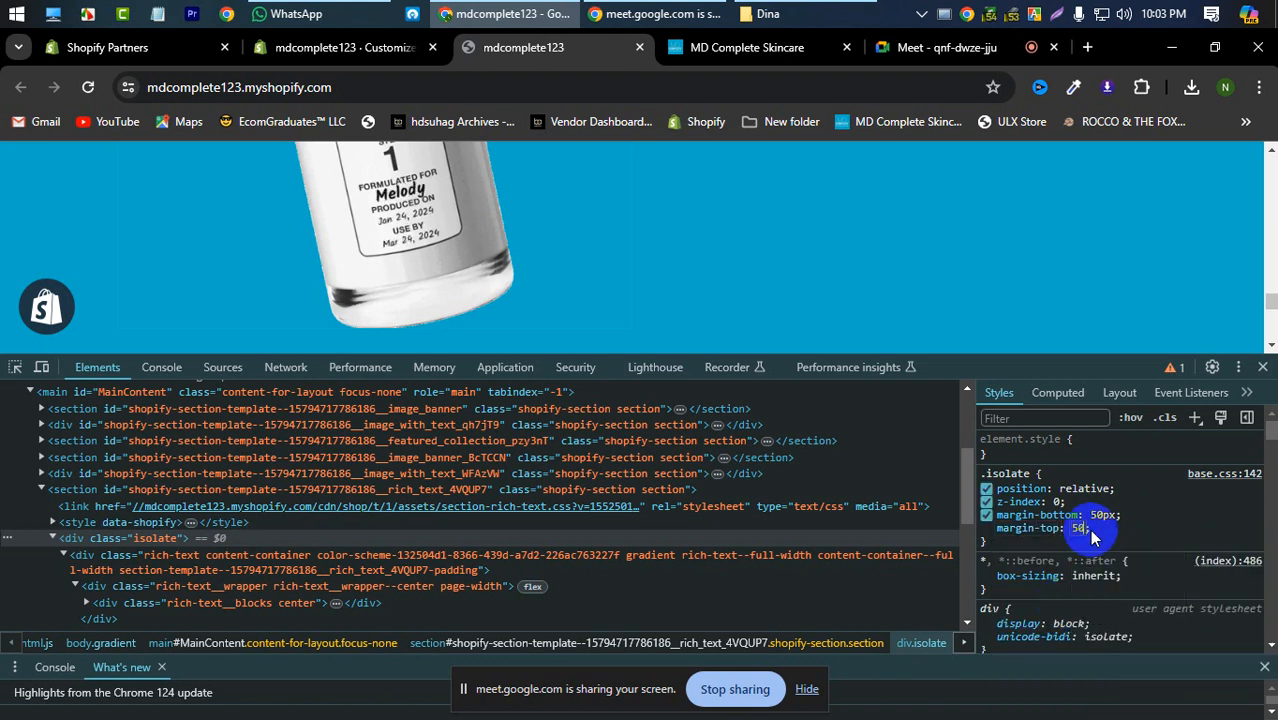
type("x")
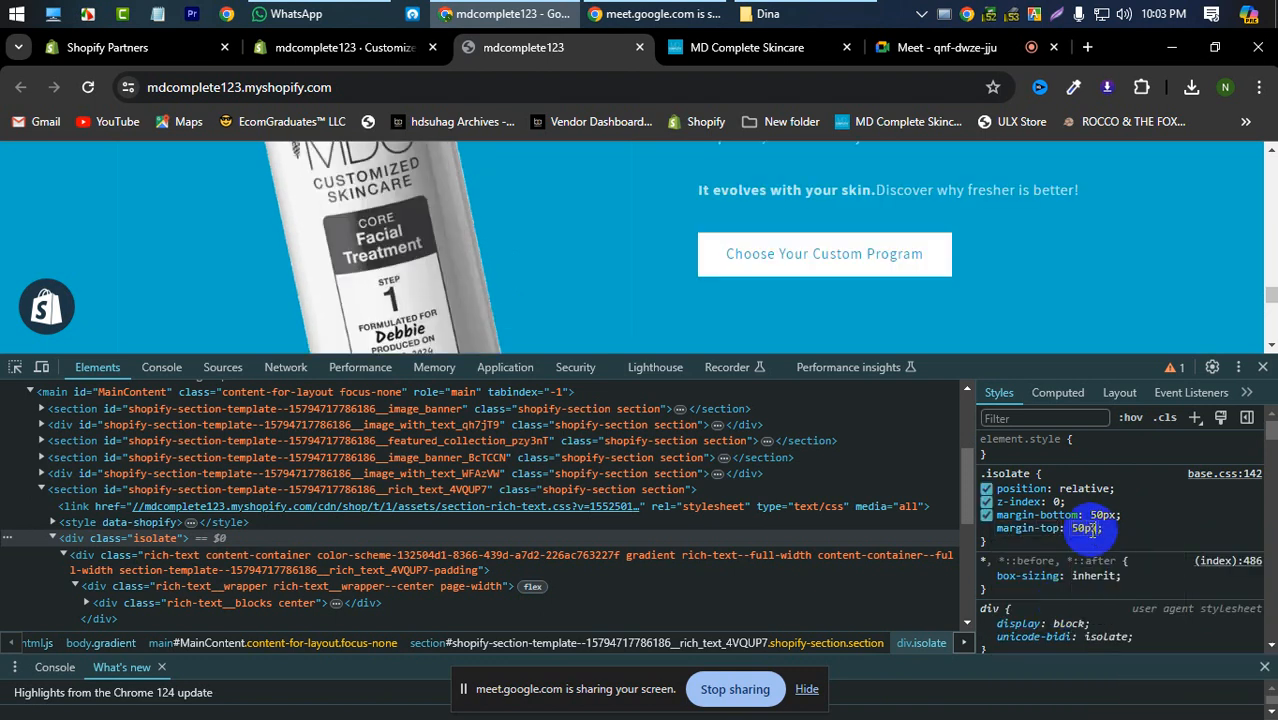
left_click(1117, 535)
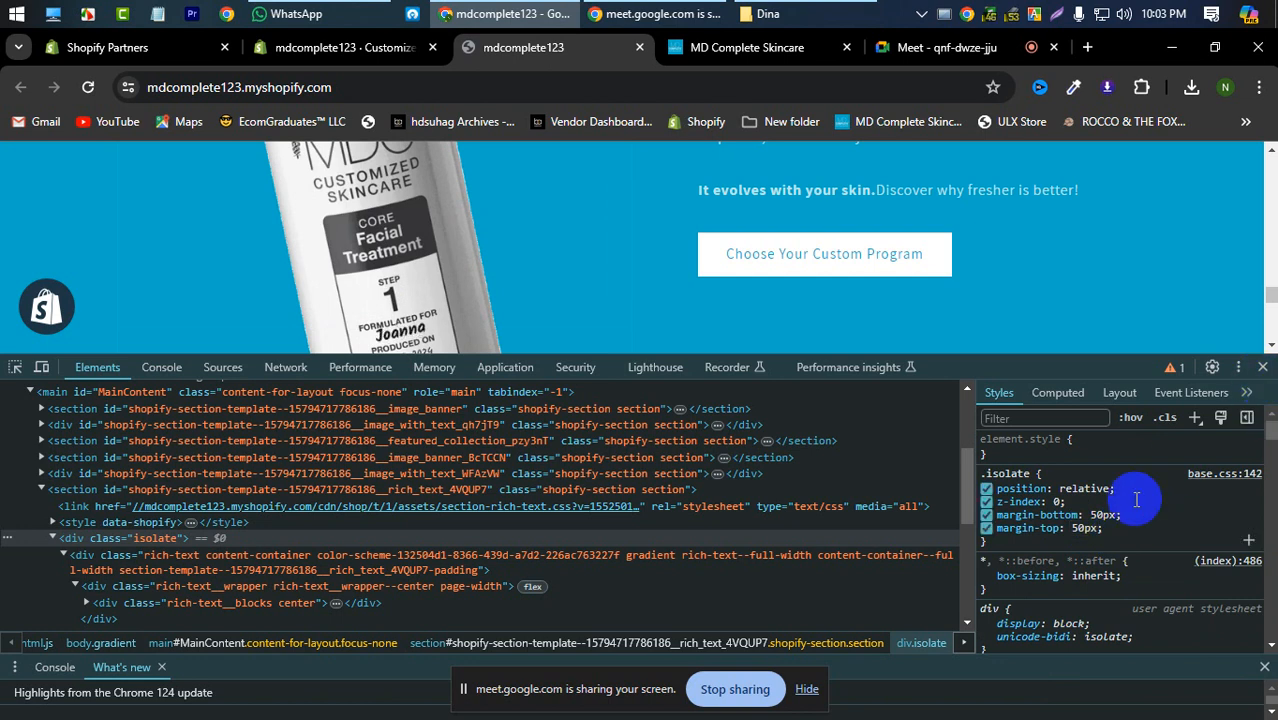
Step: Copy the whole .isolate rule, close the inspector, and select the orange rich text section in the Shopify theme editor
left_click_drag(991, 546, 986, 472)
right_click(987, 472)
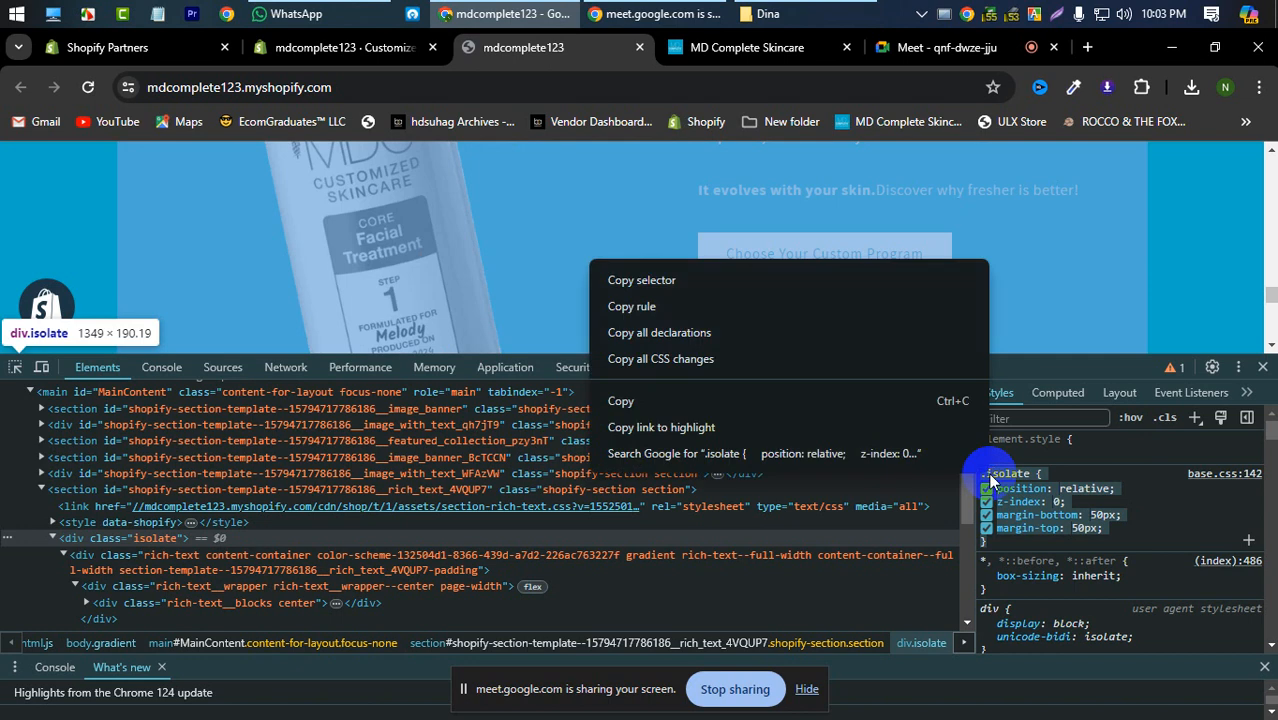
left_click(664, 401)
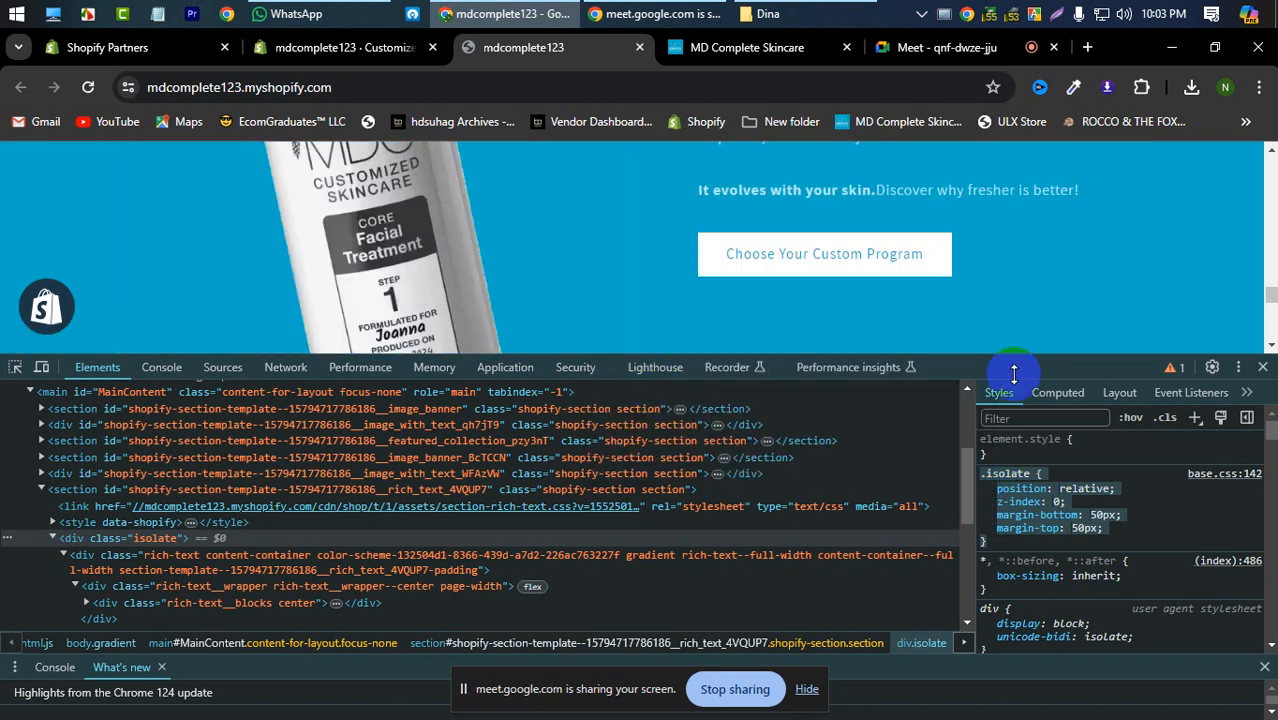
left_click(1264, 368)
left_click(330, 47)
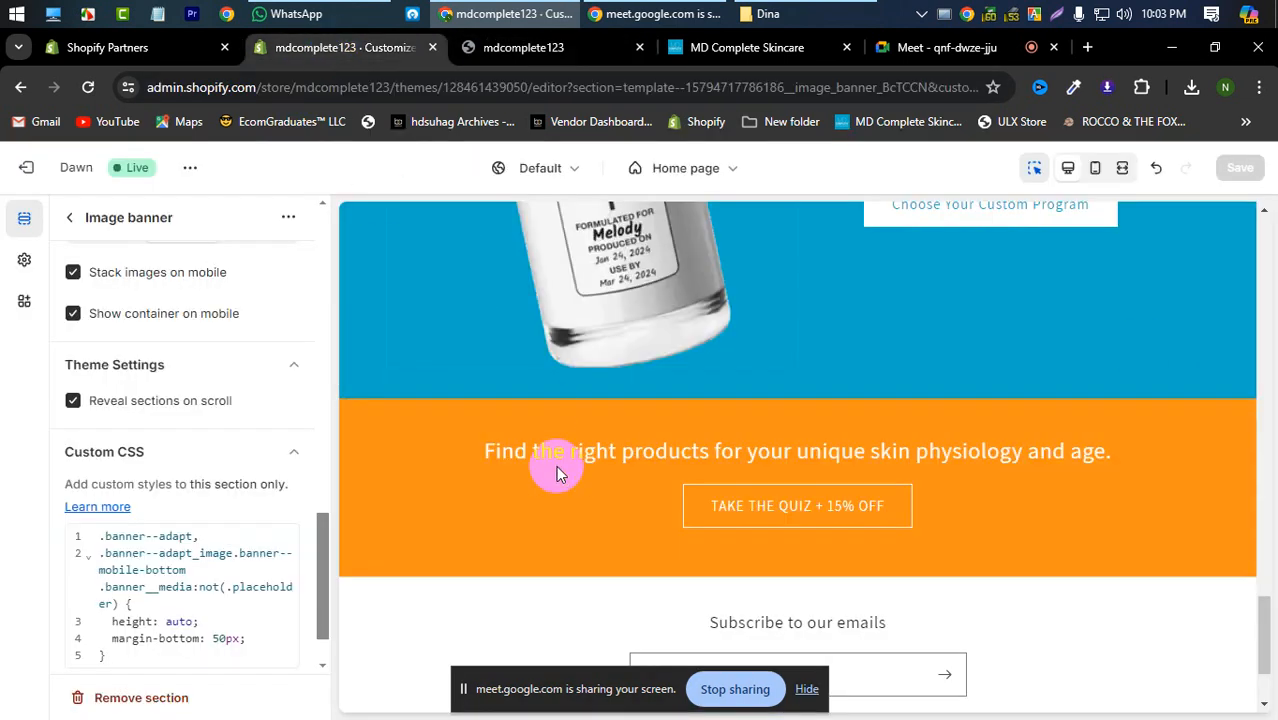
left_click(413, 481)
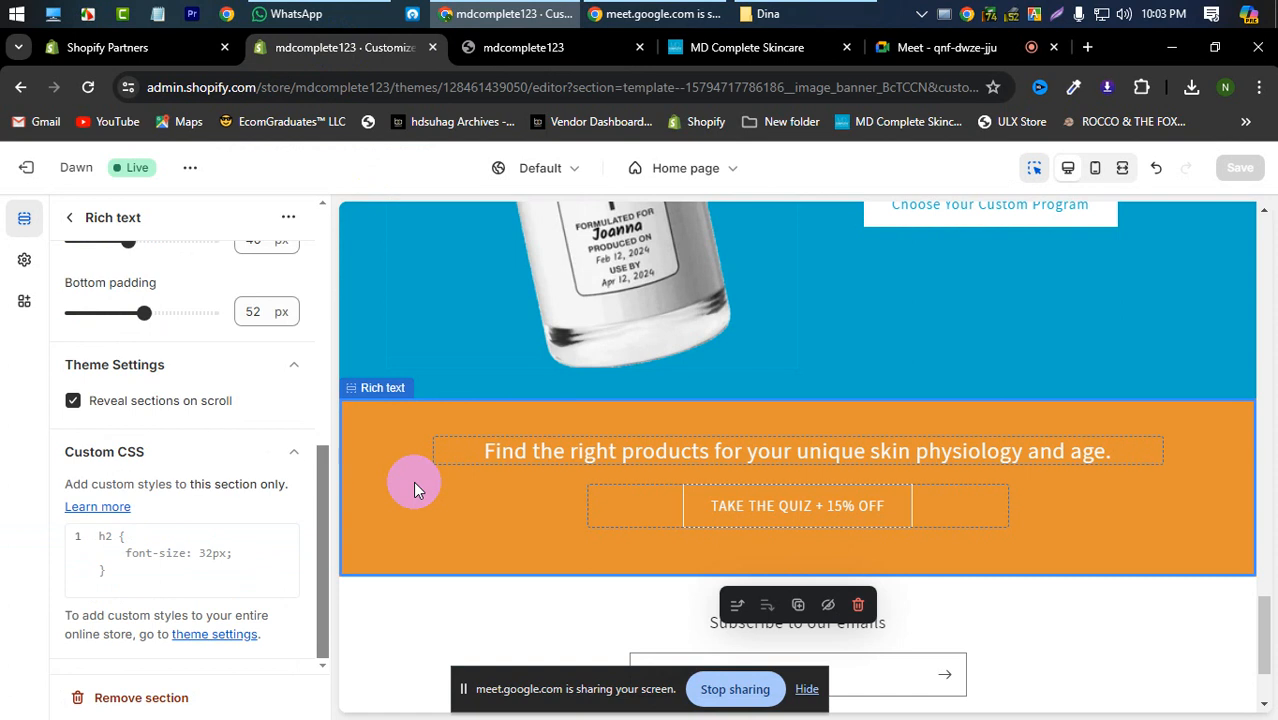
Step: Paste the copied .isolate rule into the orange rich text section's Custom CSS and save the theme
left_click(144, 568)
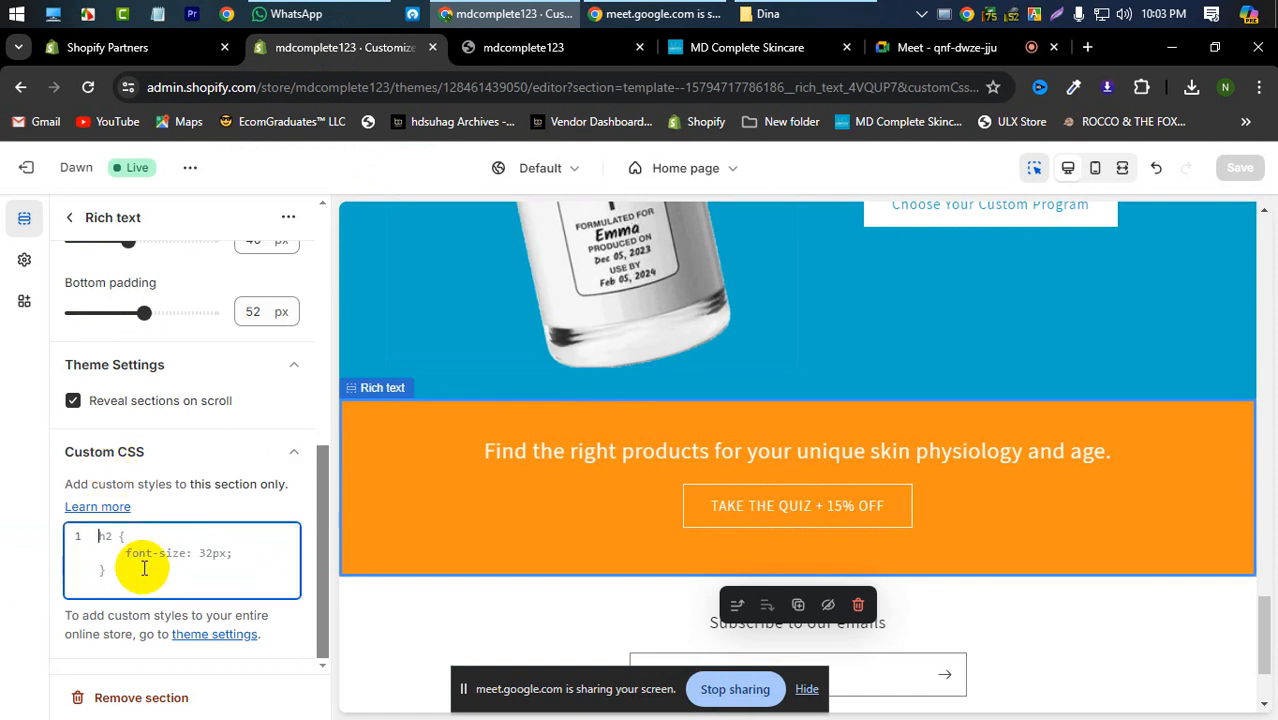
key("ctrl+v")
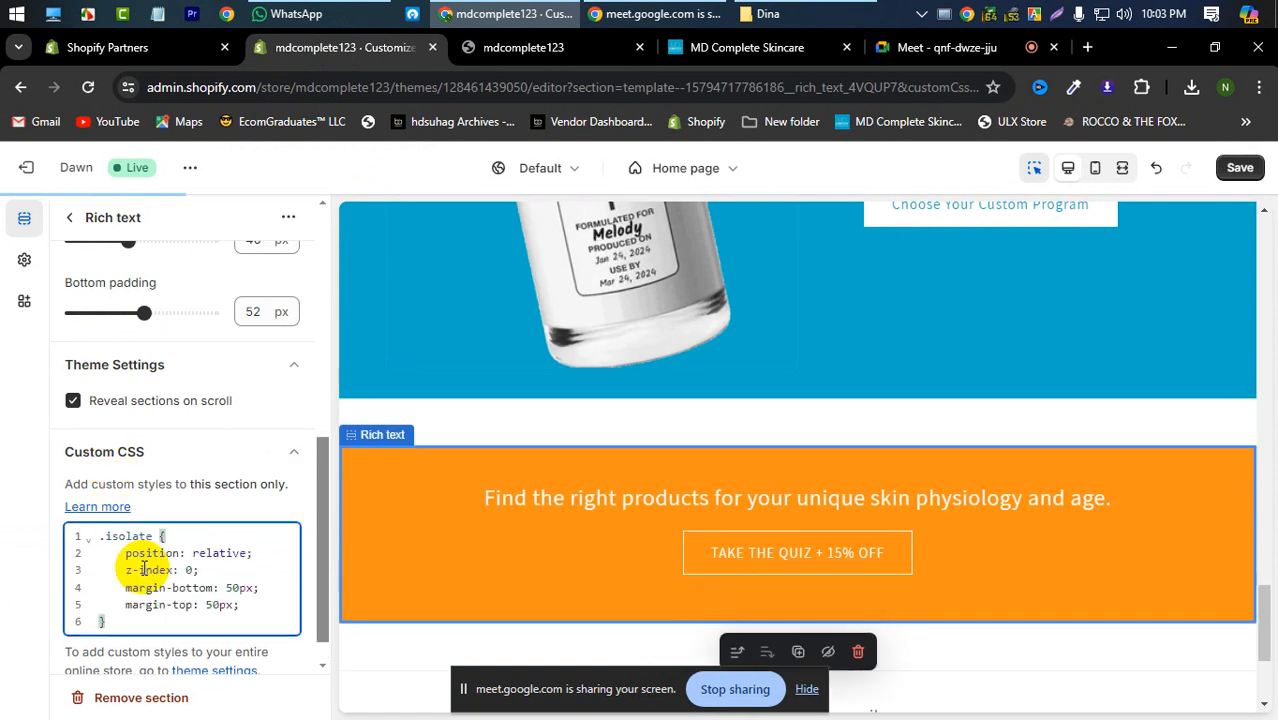
left_click(1240, 167)
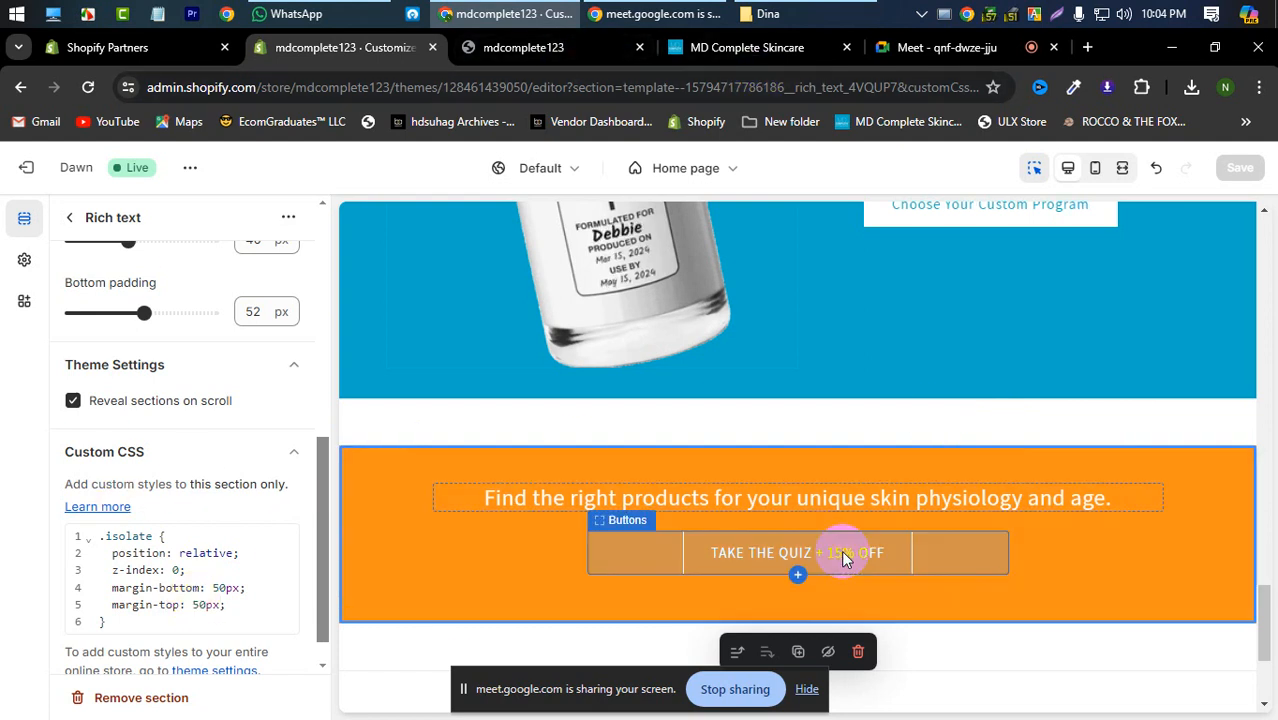
Step: Check the spacing around the orange banner on the mdcomplete123 storefront and examine the section below it on the MD Complete reference site
left_click(526, 48)
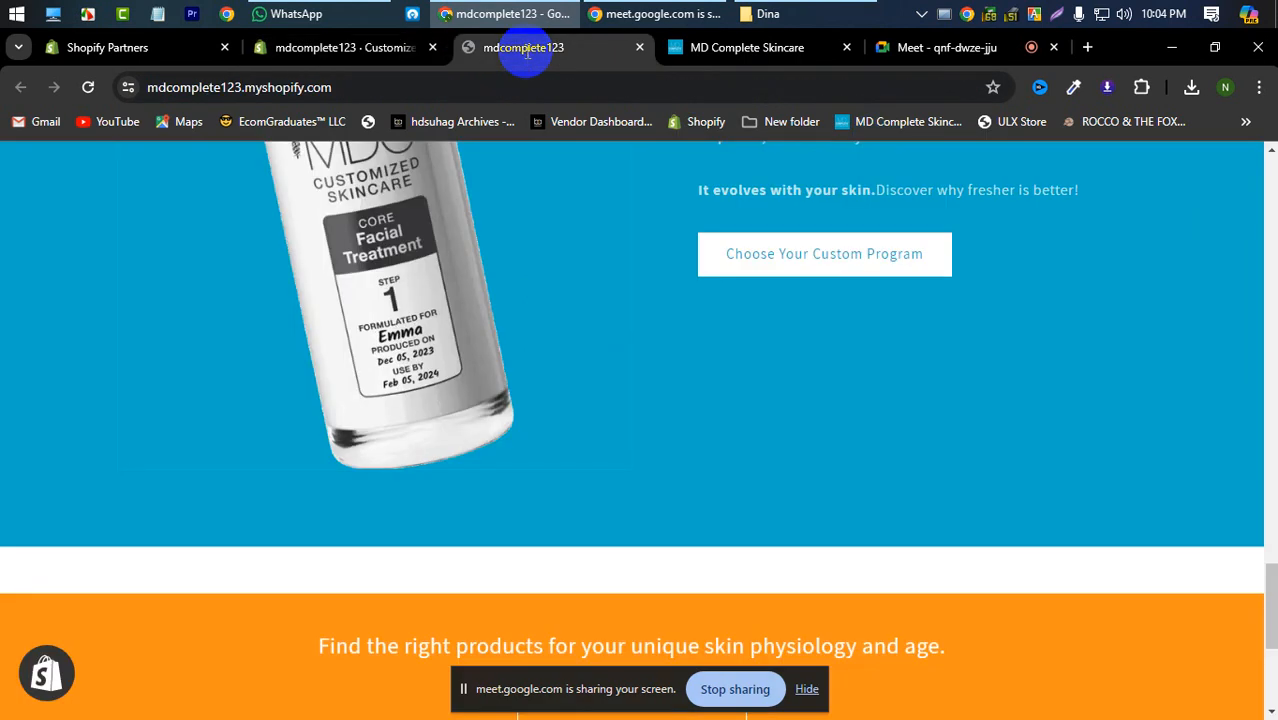
scroll(110, 518, "down", 4)
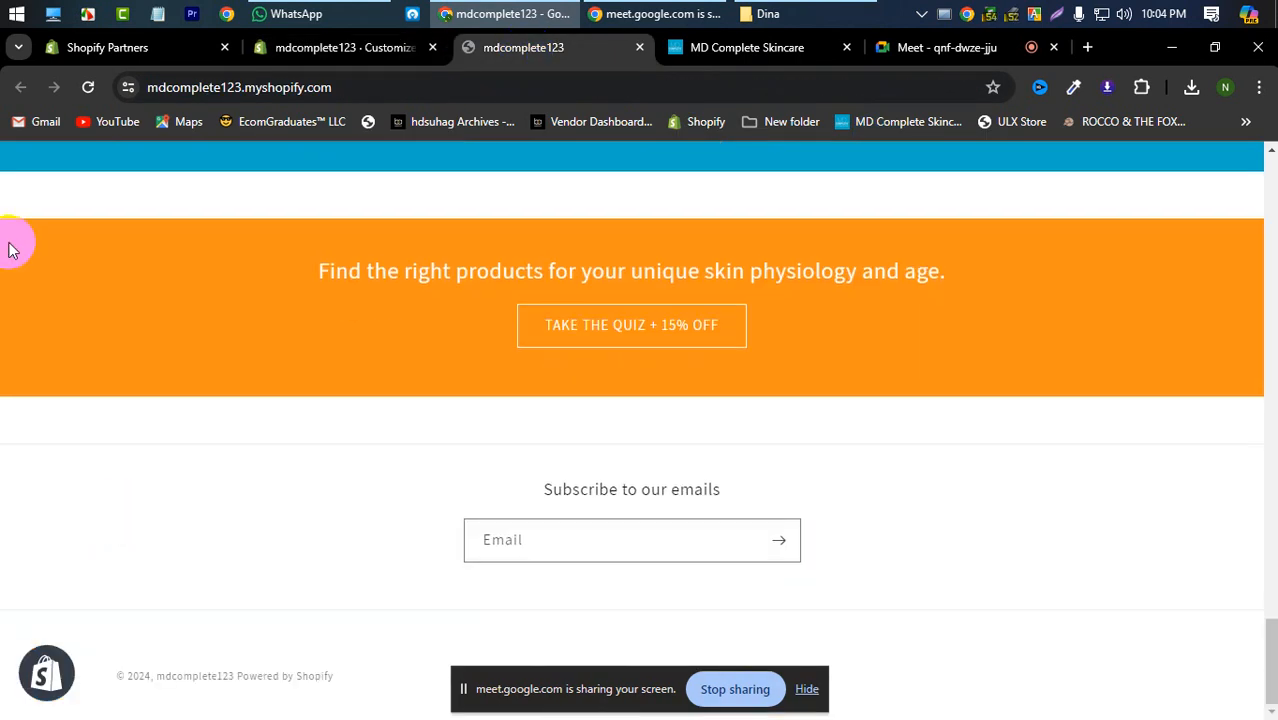
scroll(69, 368, "up", 10)
scroll(69, 370, "down", 8)
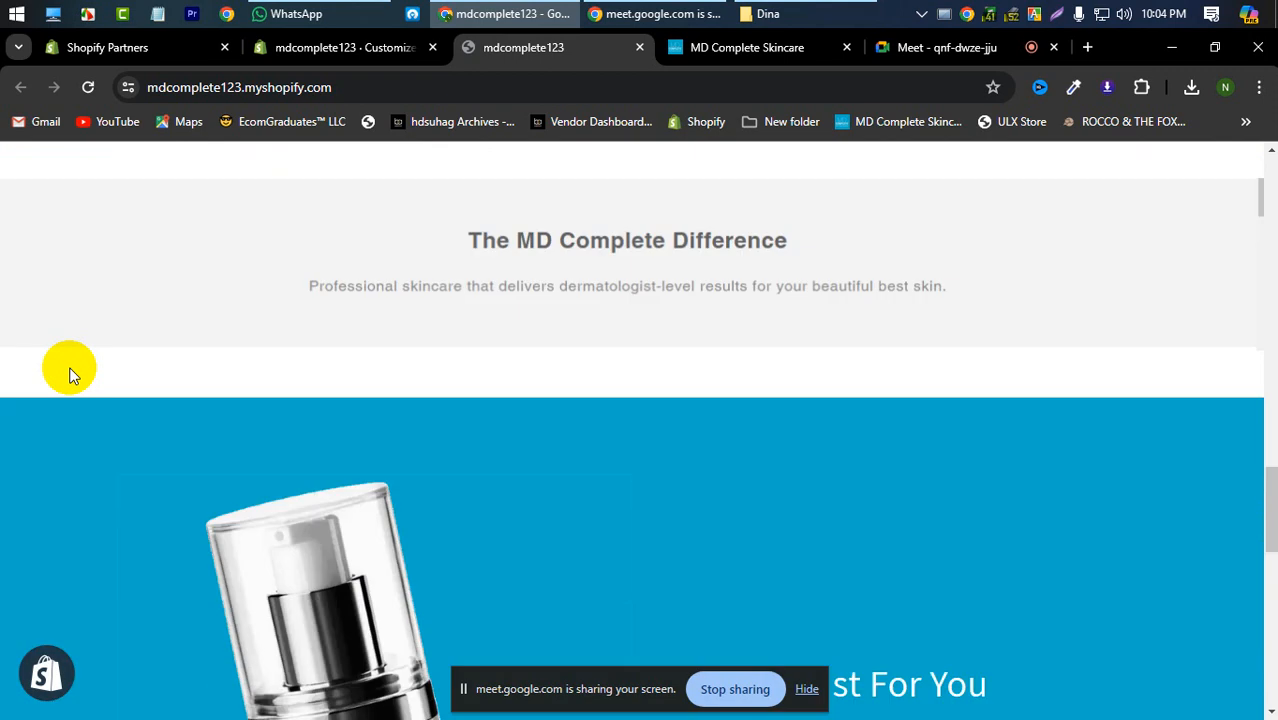
scroll(269, 327, "down", 3)
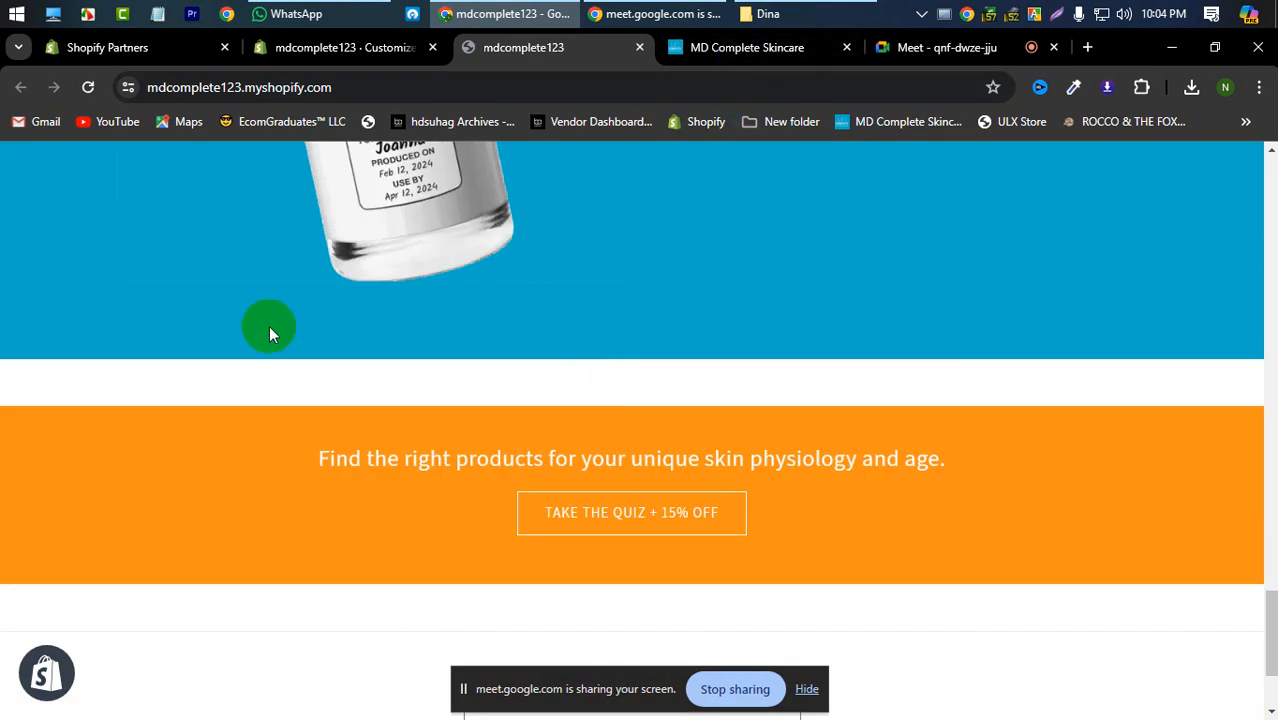
left_click(744, 52)
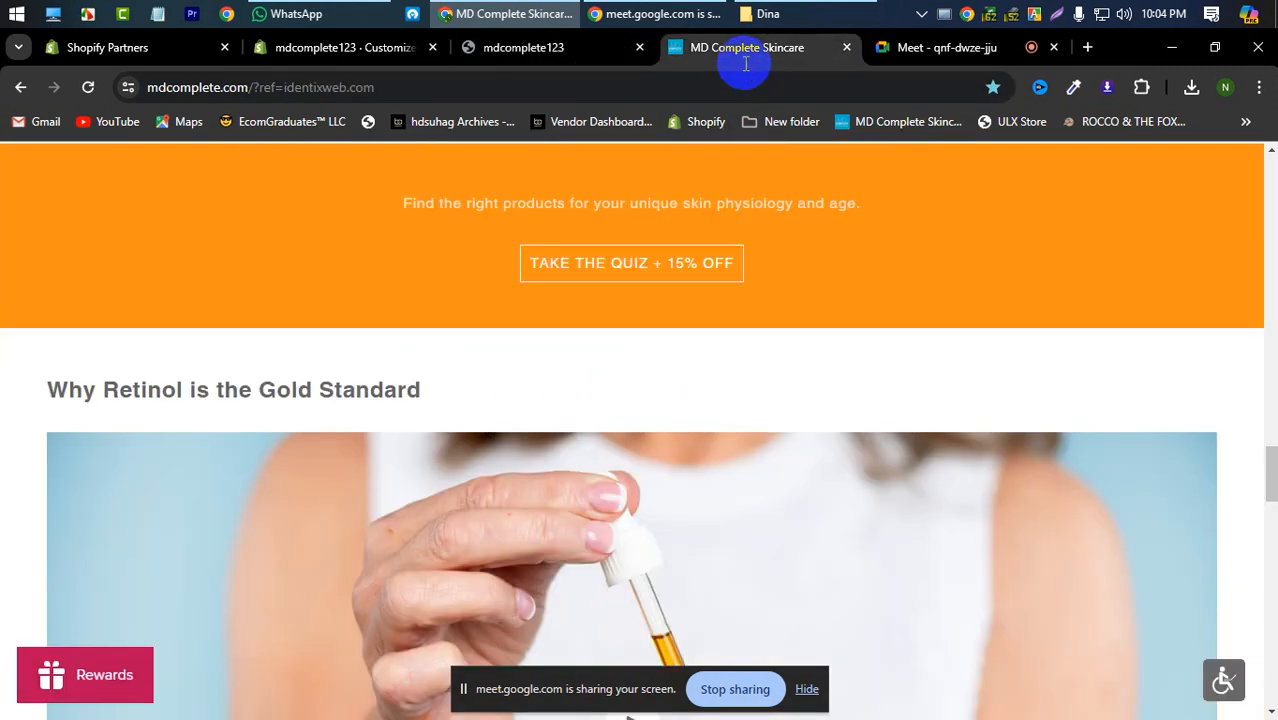
scroll(442, 328, "down", 4)
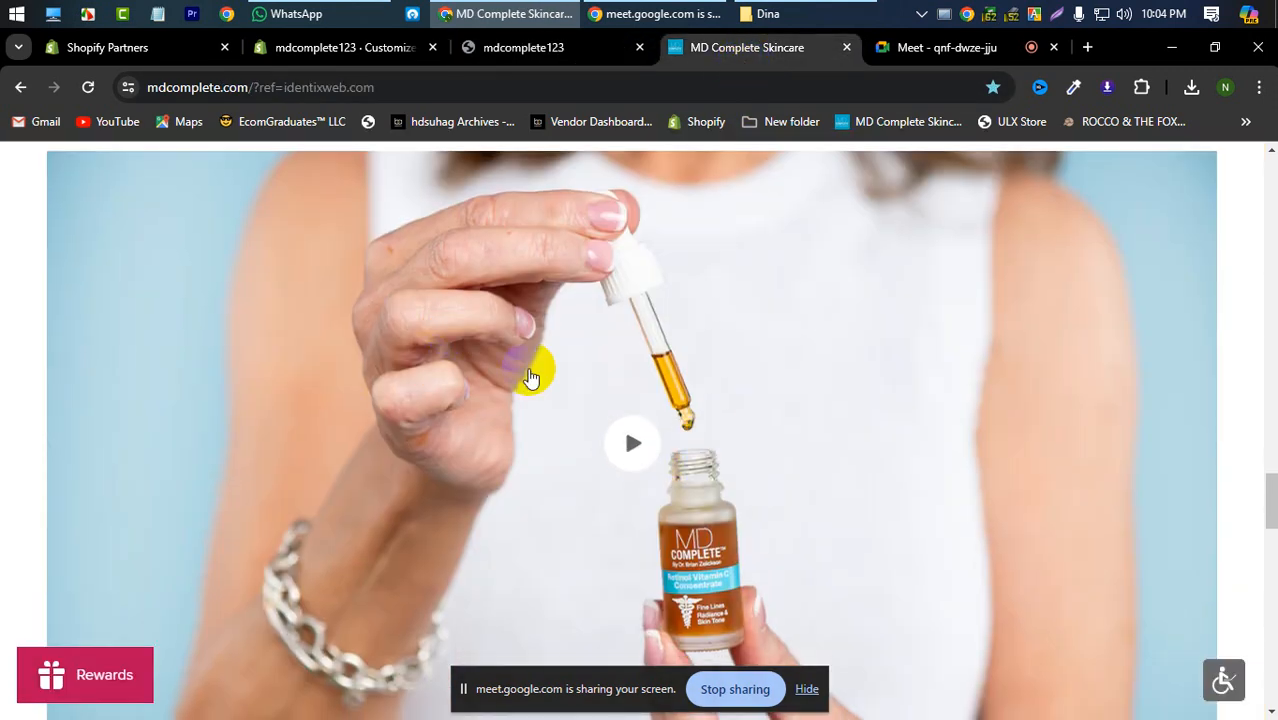
left_click(540, 50)
Step: Return to the theme editor and add a Video section below the orange rich text section on the home page
left_click(318, 52)
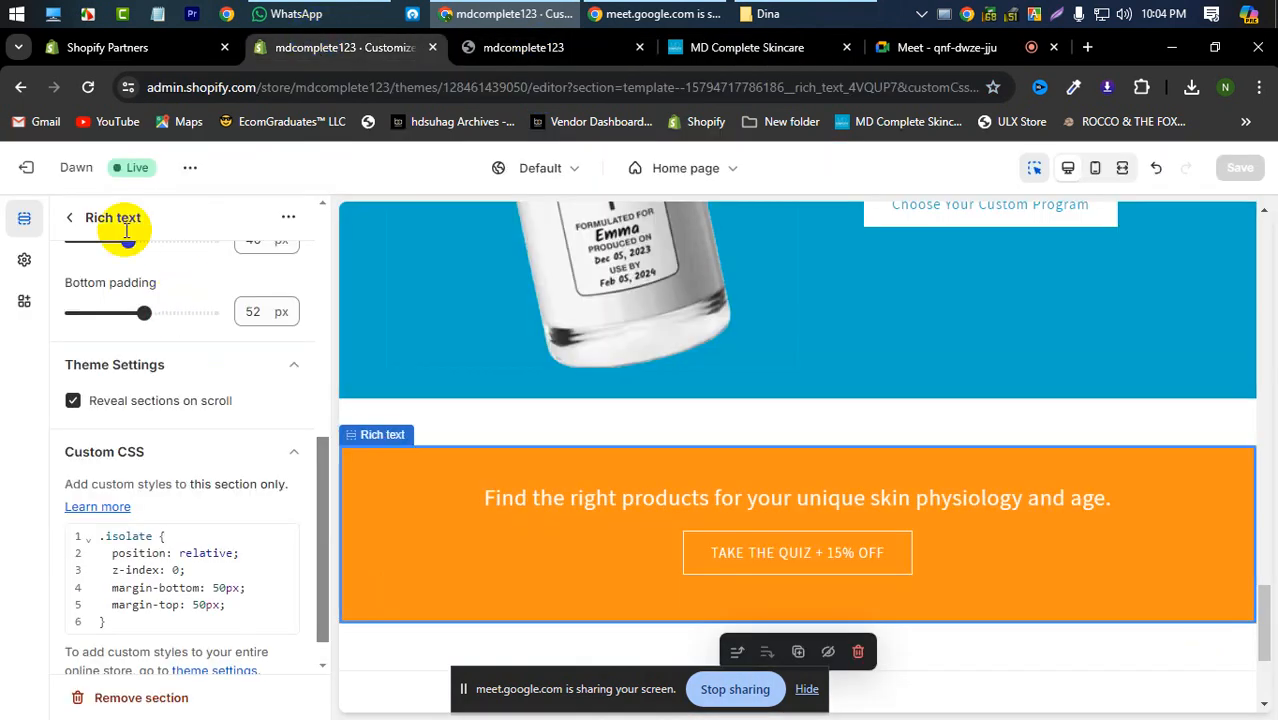
left_click(70, 221)
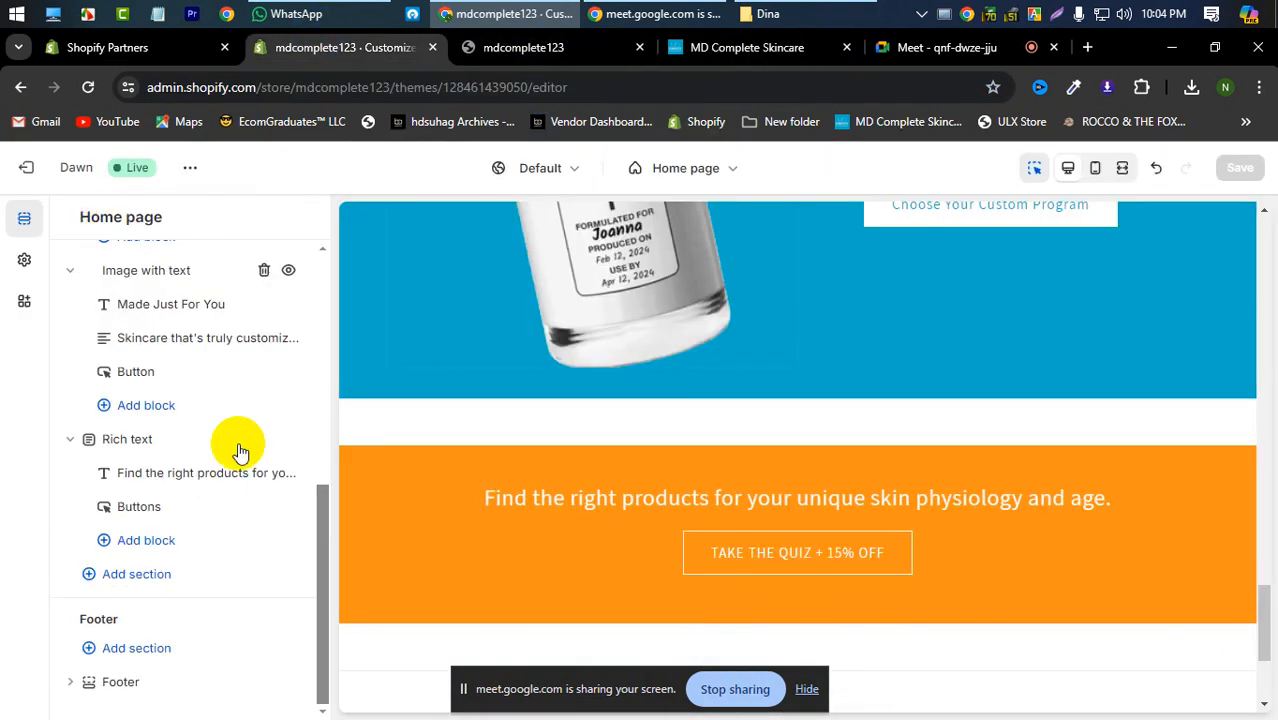
left_click(190, 577)
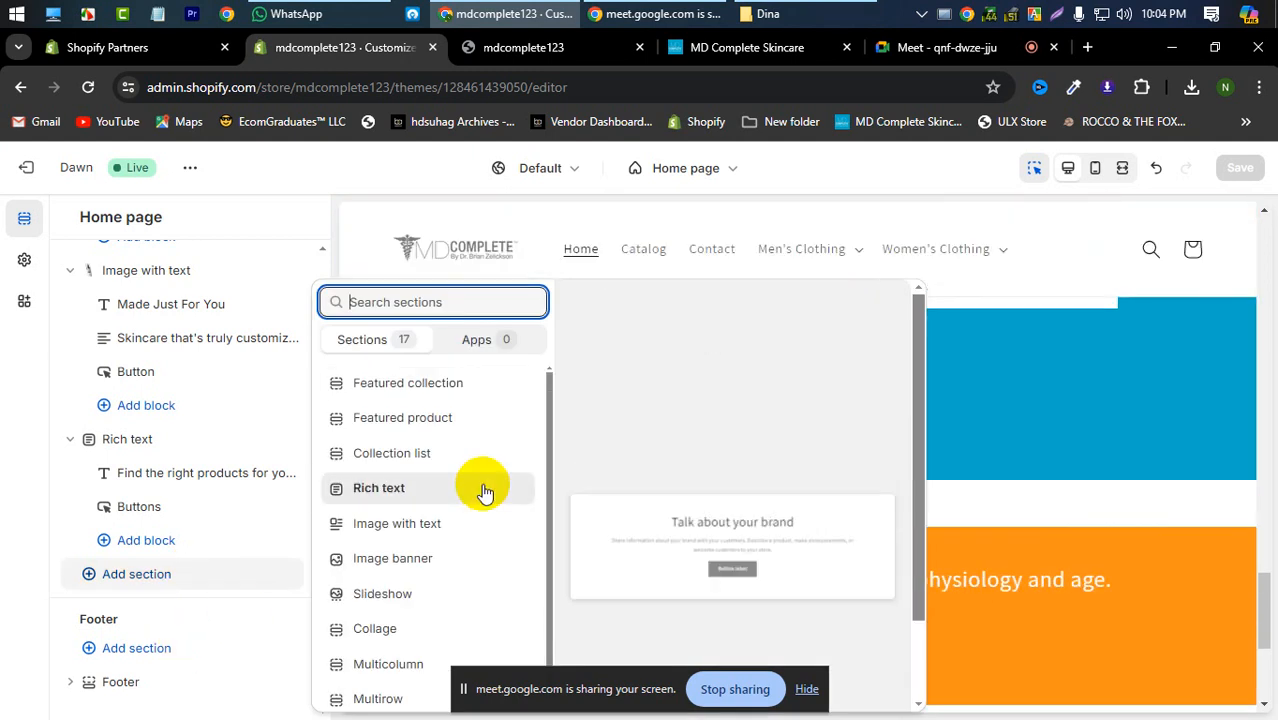
scroll(452, 476, "down", 2)
scroll(455, 480, "down", 1)
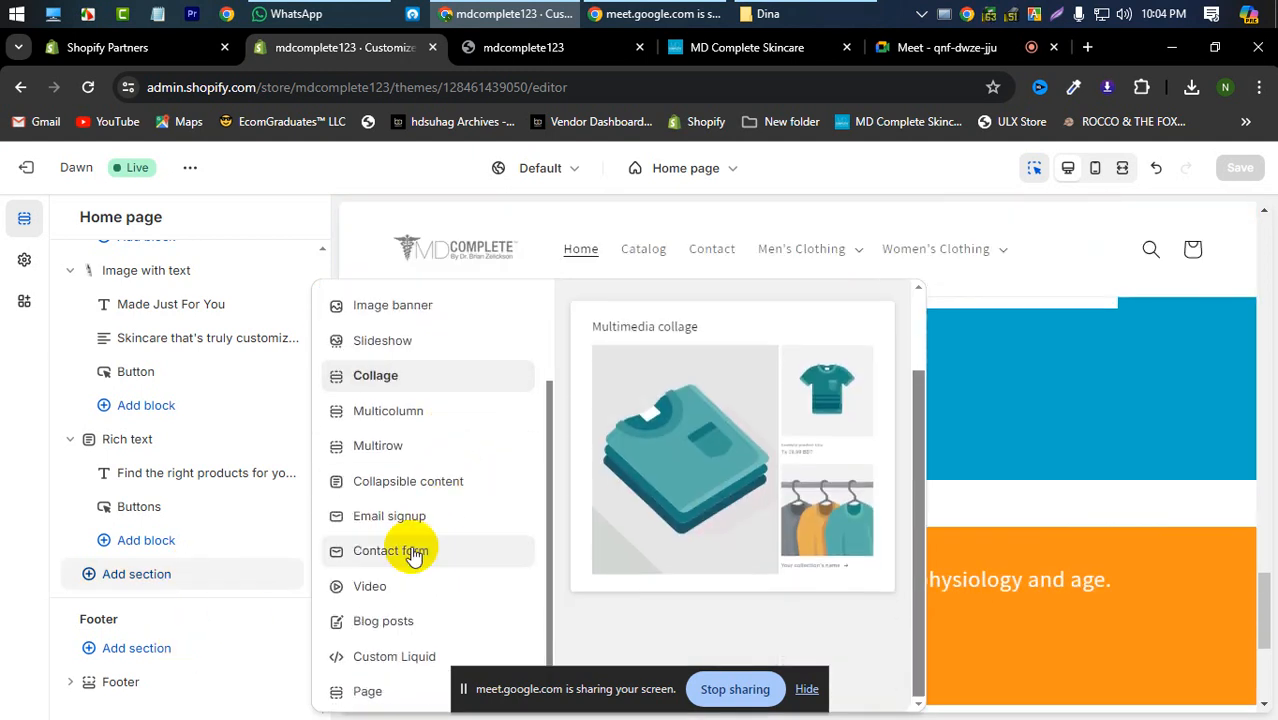
left_click(390, 595)
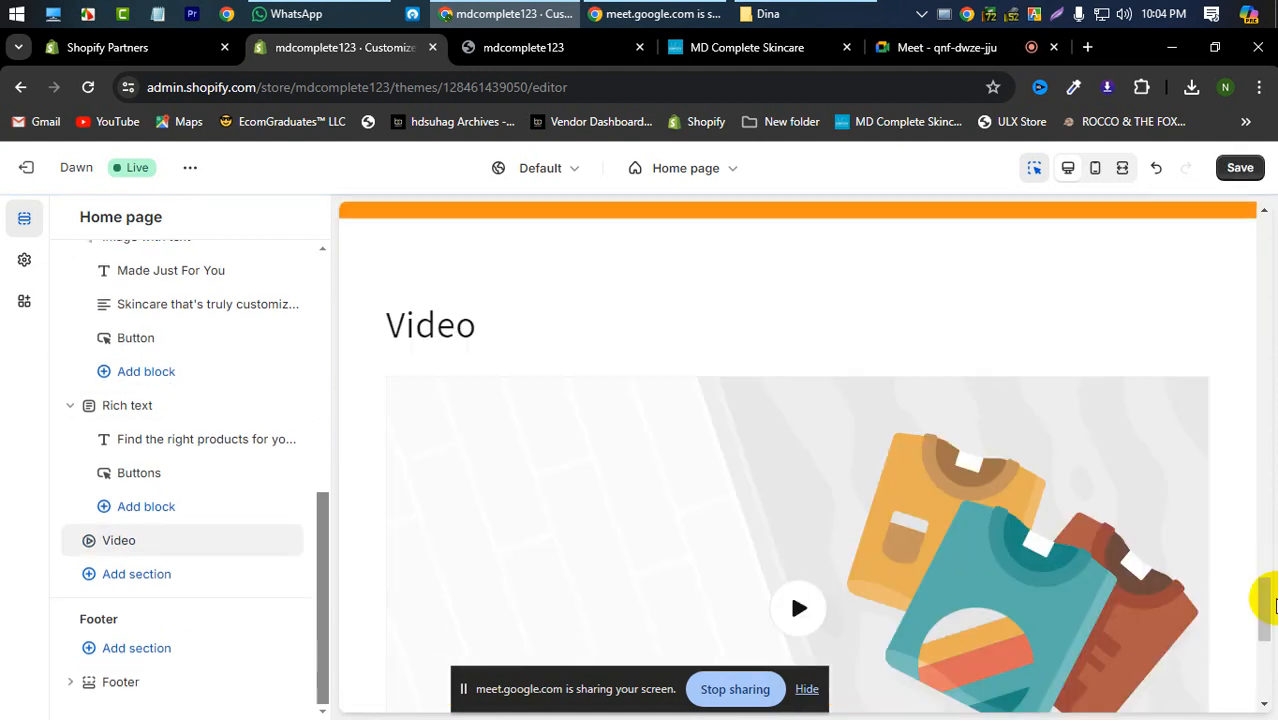
Step: Copy the heading "Why Retinol is the Gold Standard" from the MD Complete reference site
left_click(770, 52)
scroll(385, 400, "up", 5)
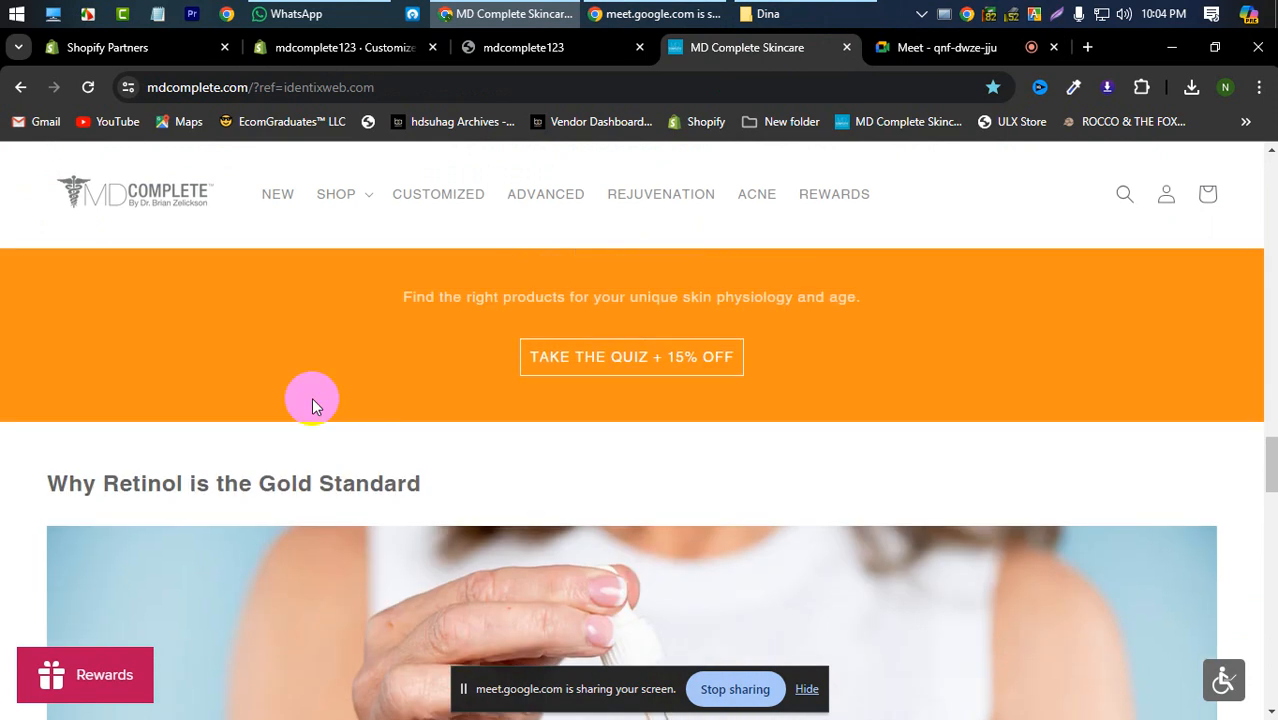
left_click_drag(422, 479, 47, 479)
key("ctrl+c")
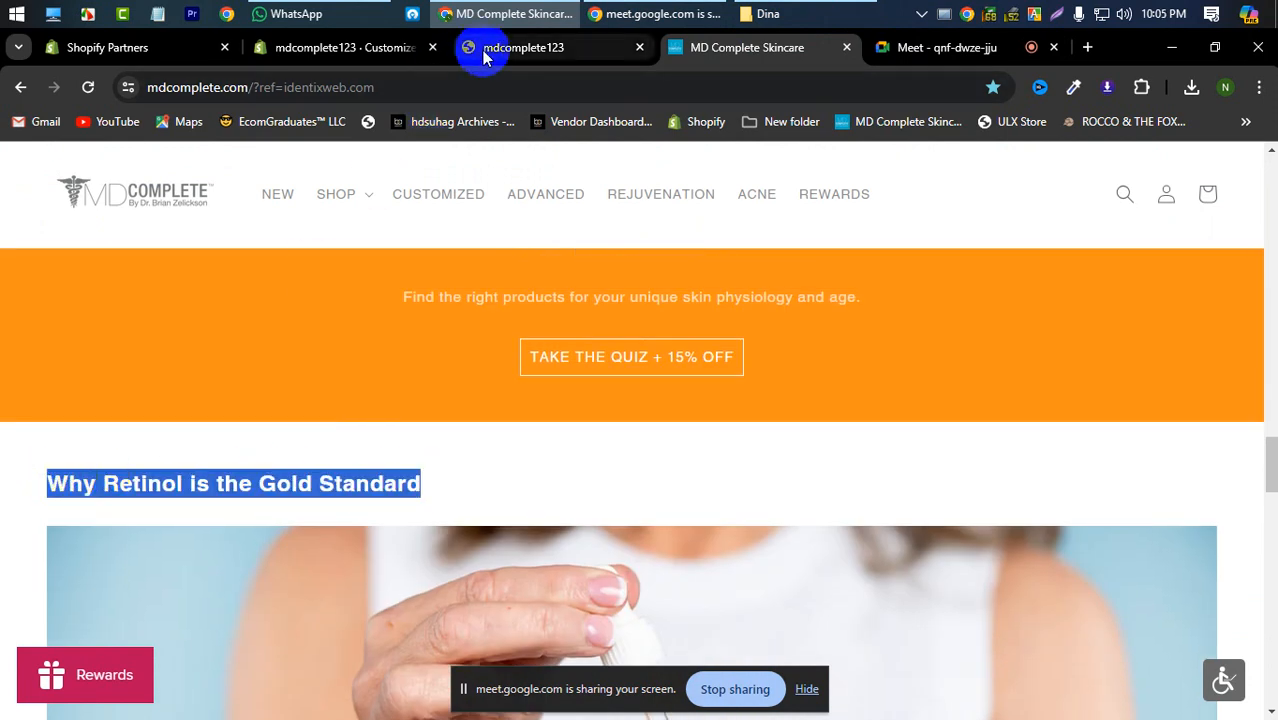
Step: Set the Video section's heading to "Why Retinol is the Gold Standard" in the theme editor and its heading size to Small
left_click(410, 47)
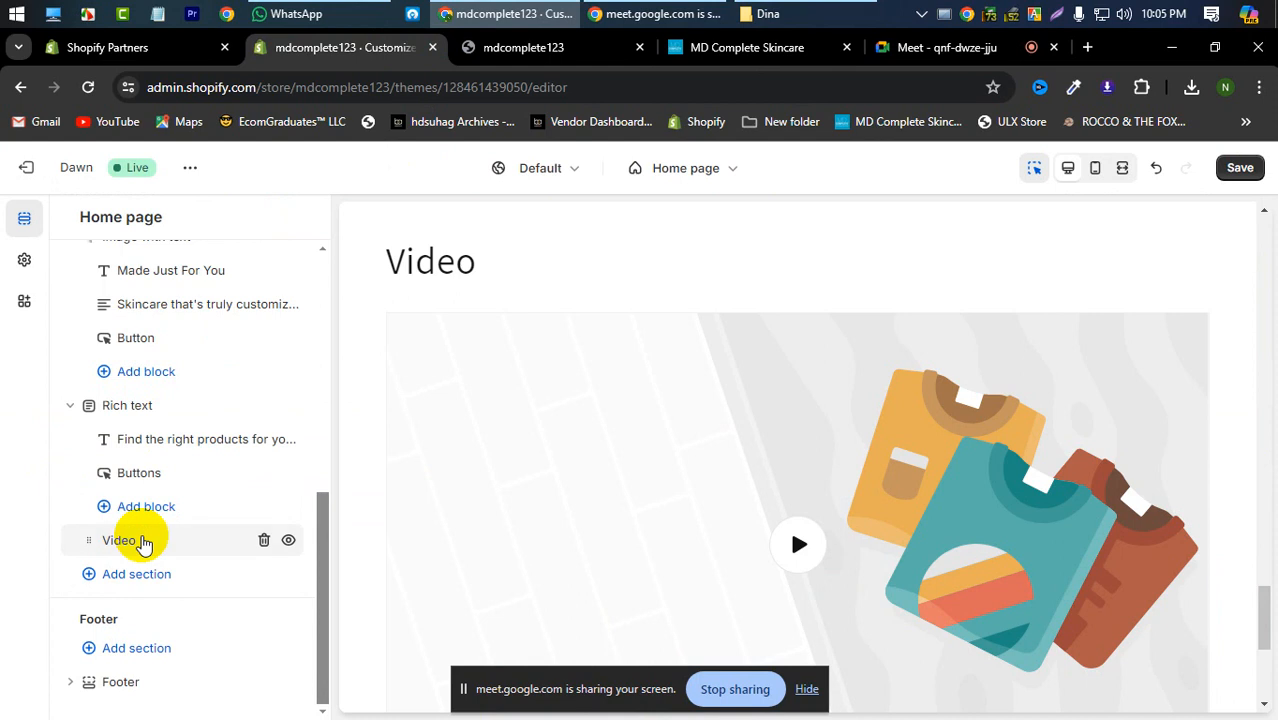
left_click(143, 542)
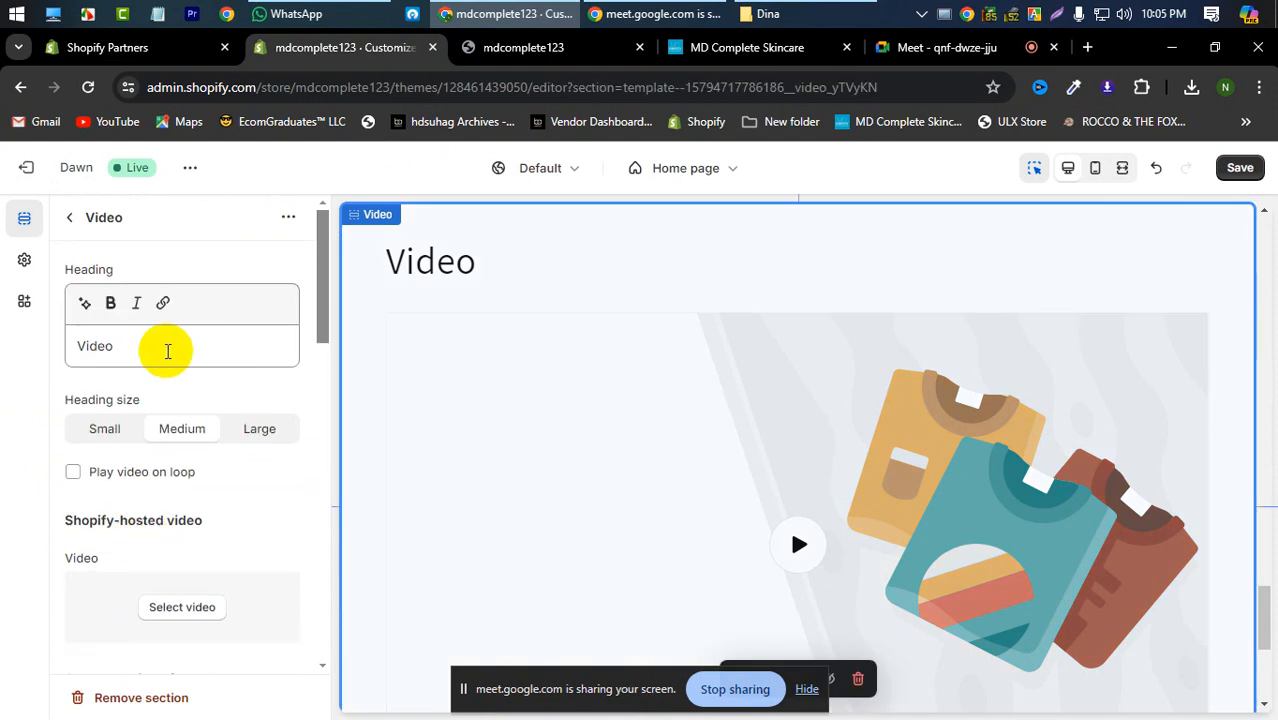
left_click_drag(165, 348, 57, 345)
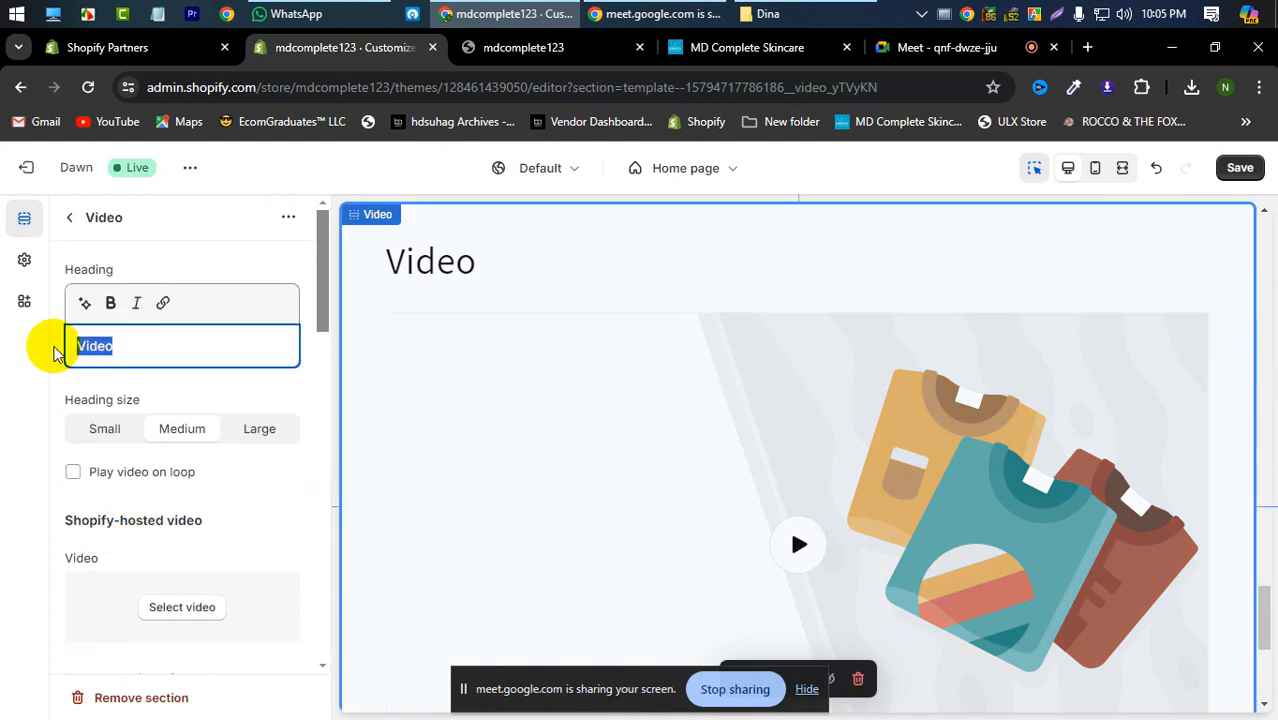
key("ctrl+v")
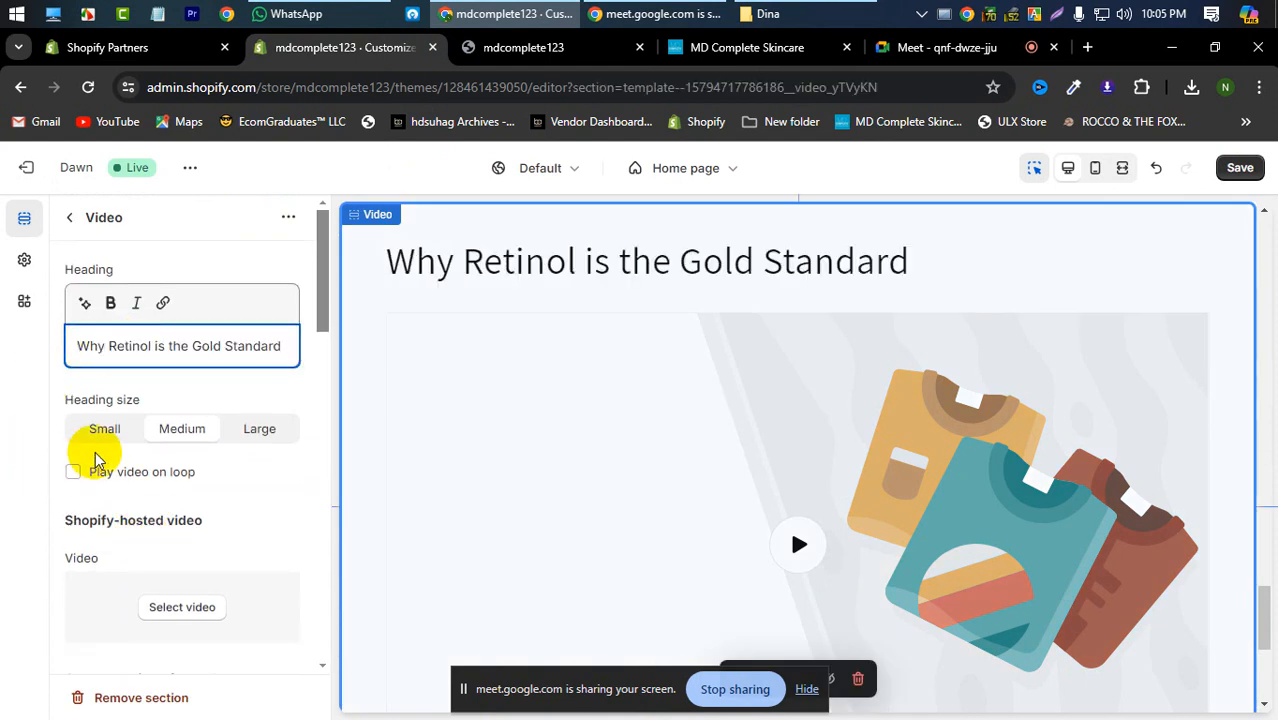
left_click(112, 430)
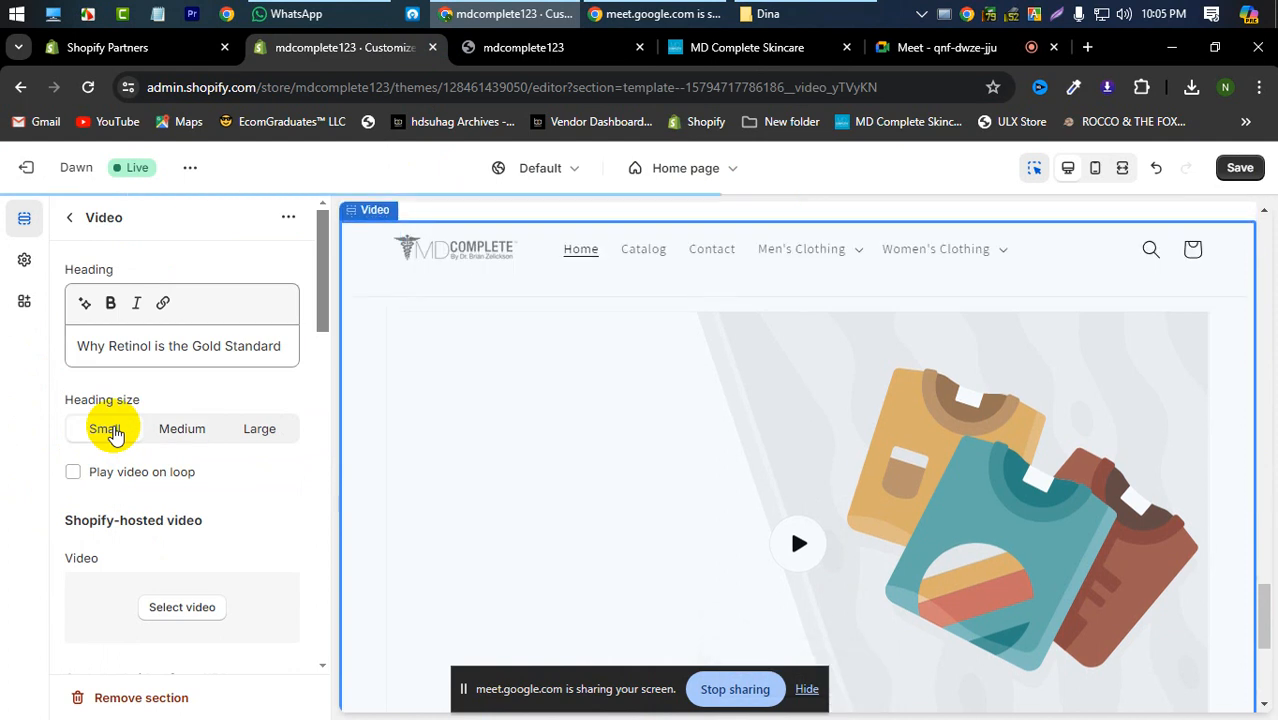
Step: Select the whole placeholder YouTube URL in the Video section's embed settings
scroll(147, 562, "down", 1)
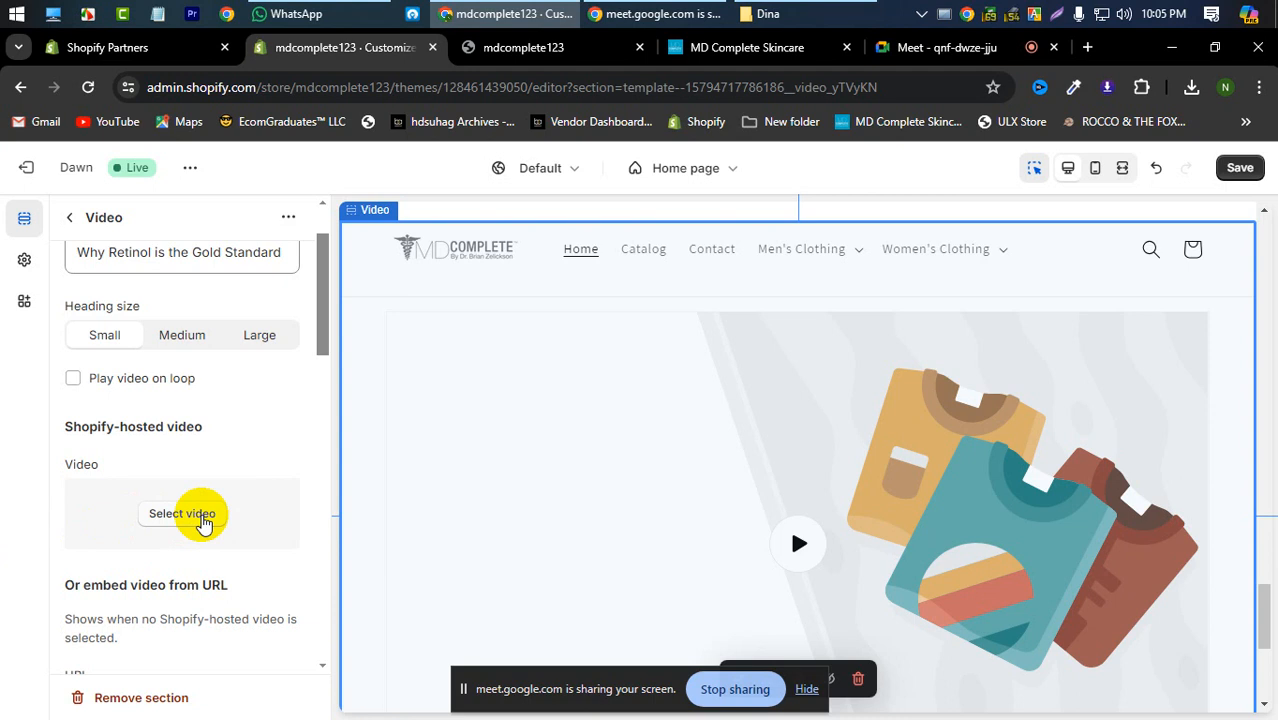
scroll(200, 520, "down", 2)
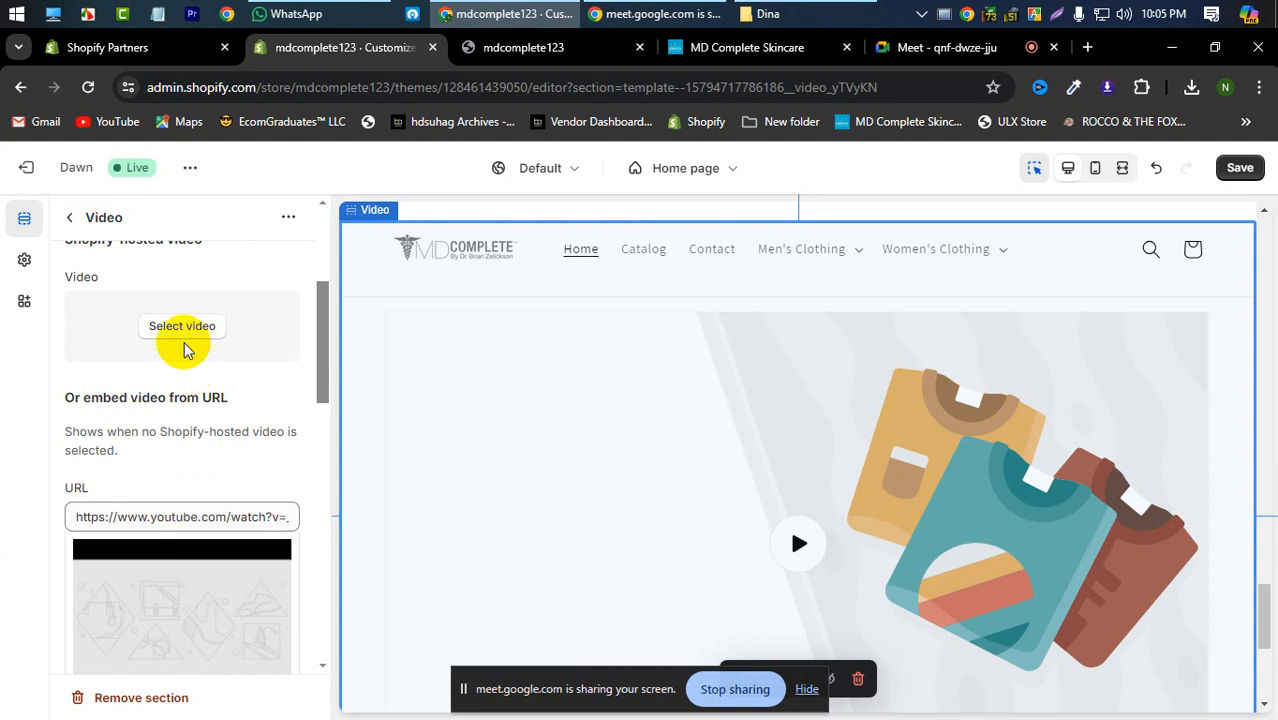
left_click(177, 515)
key("ctrl+a")
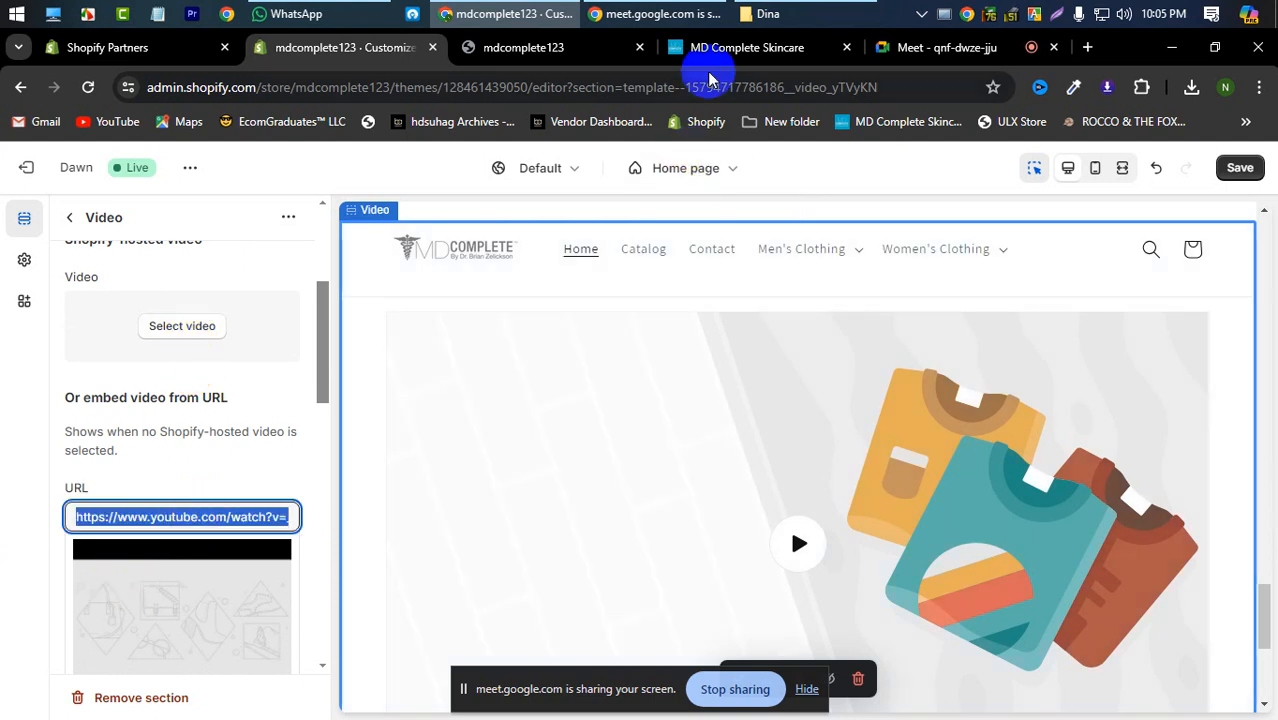
Step: Open a browser window with the first of the other Chrome profiles, restore its previous pages, and hide the screen-sharing notice
left_click(1225, 87)
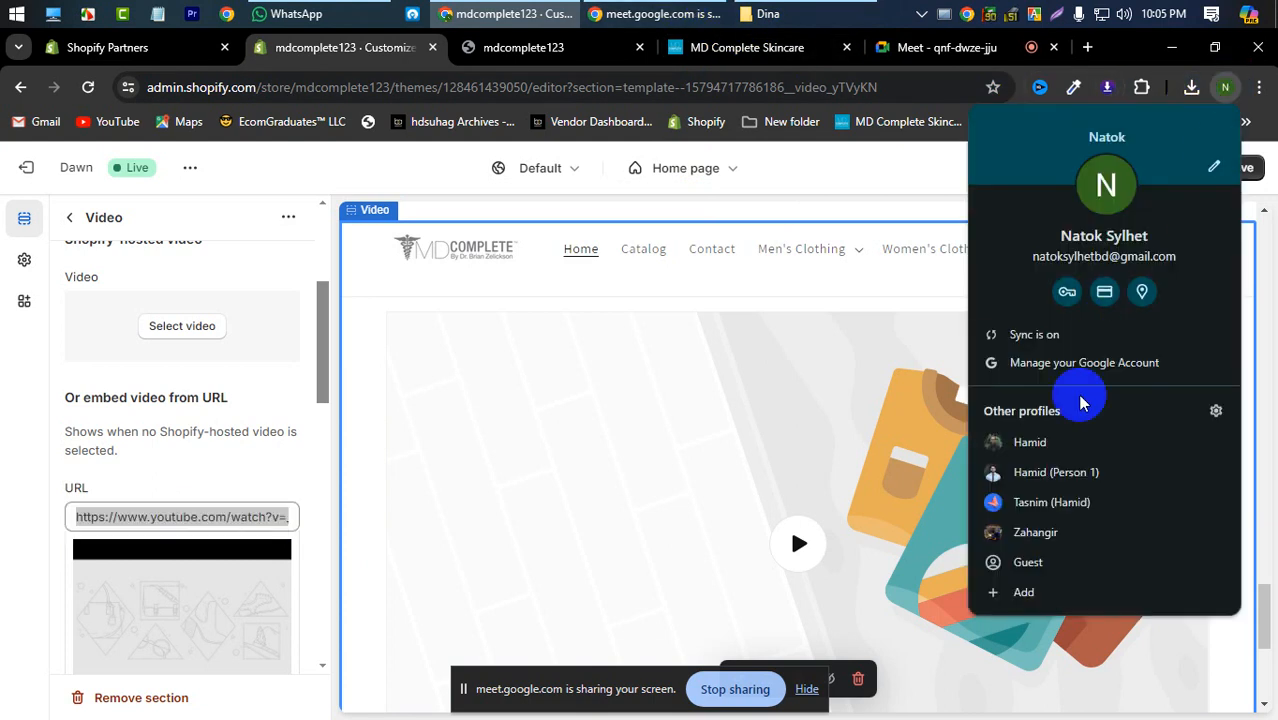
left_click(1048, 445)
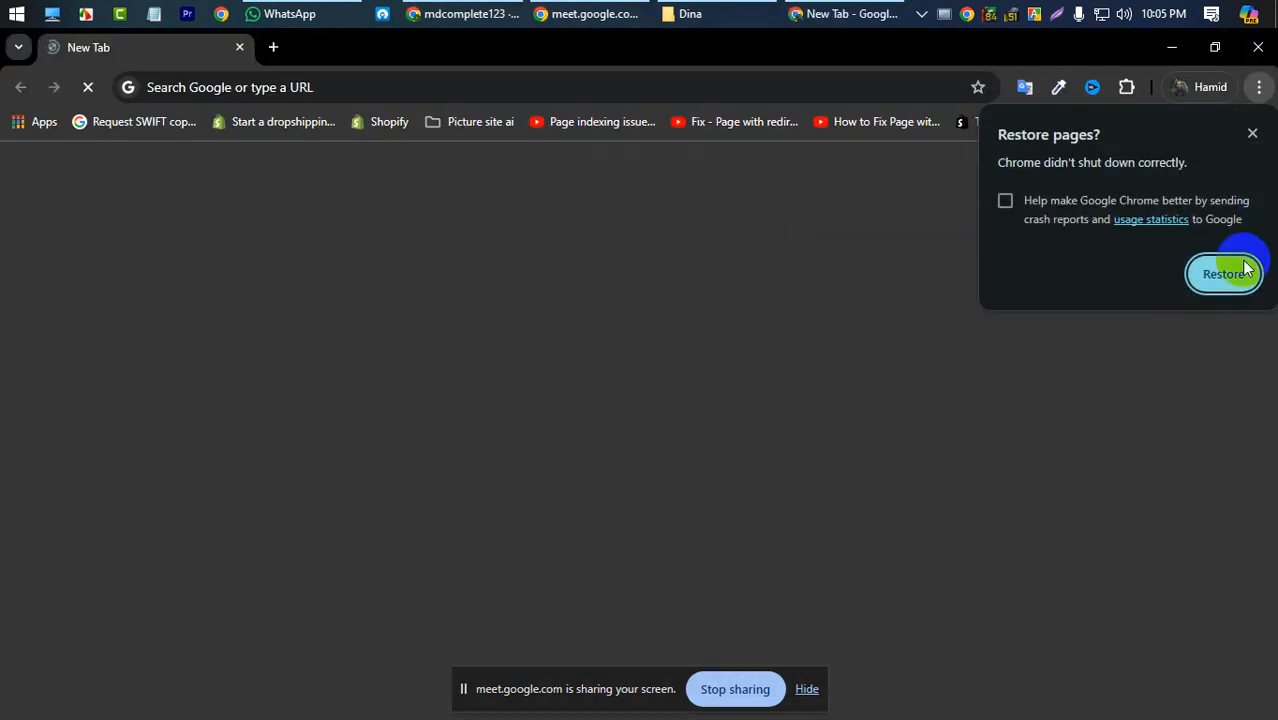
left_click(1230, 273)
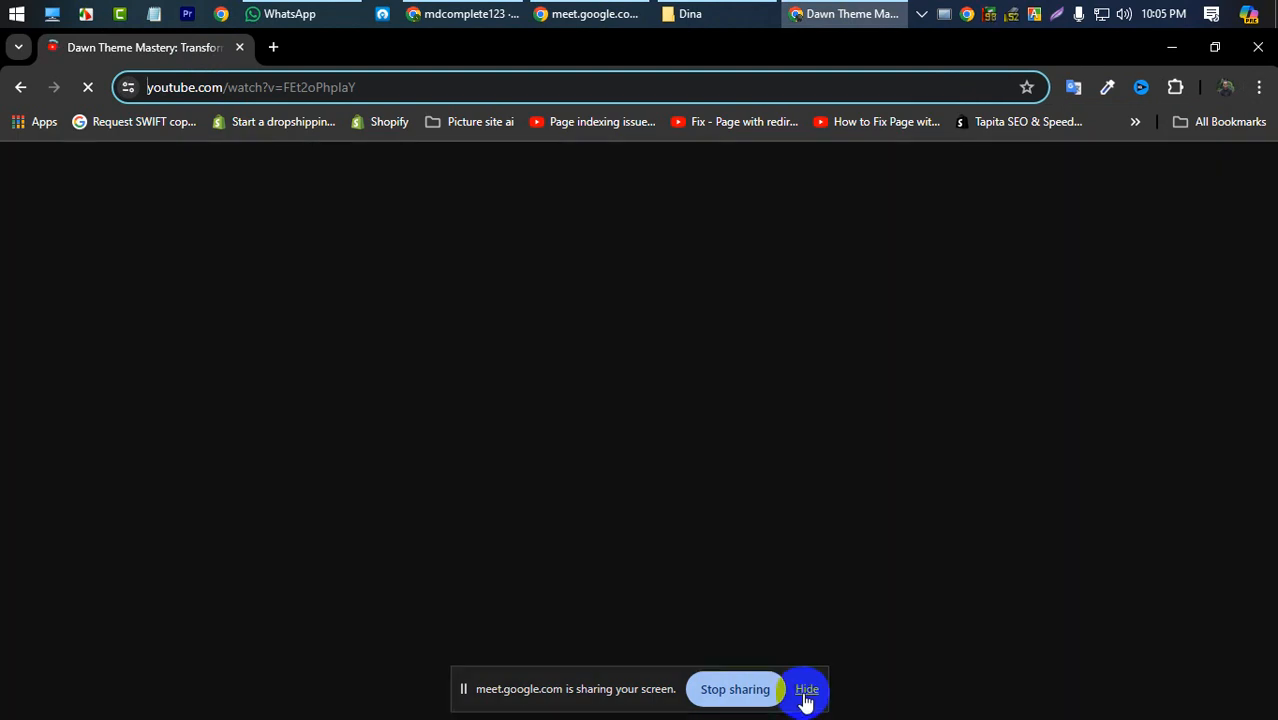
left_click(806, 689)
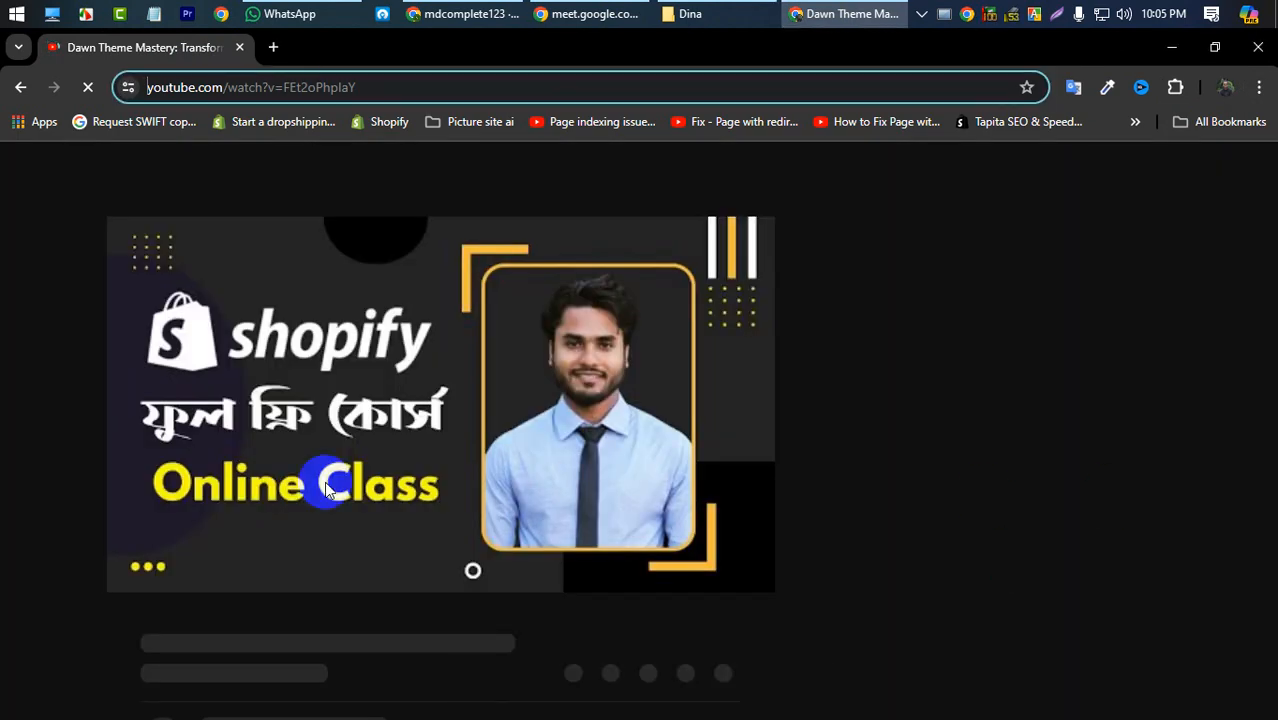
Step: Pause playback on the "Dawn Theme Mastery" YouTube video page and copy the video's share link
left_click(141, 577)
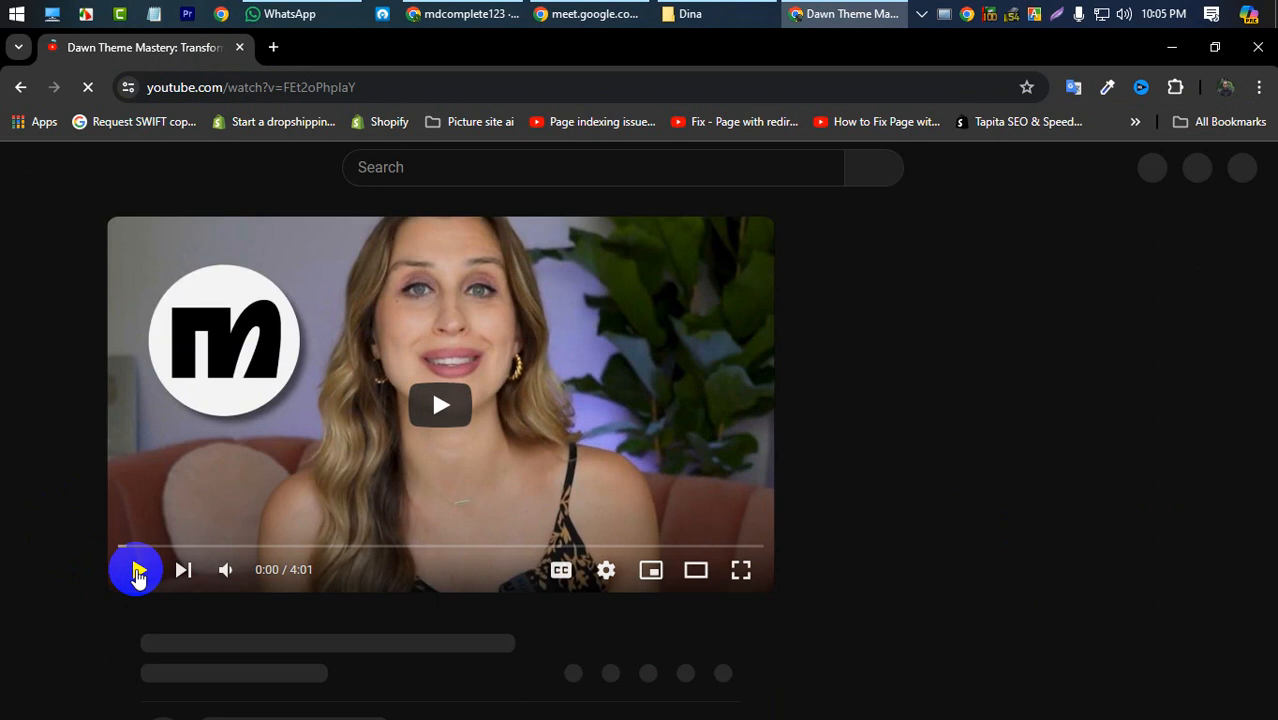
left_click(132, 570)
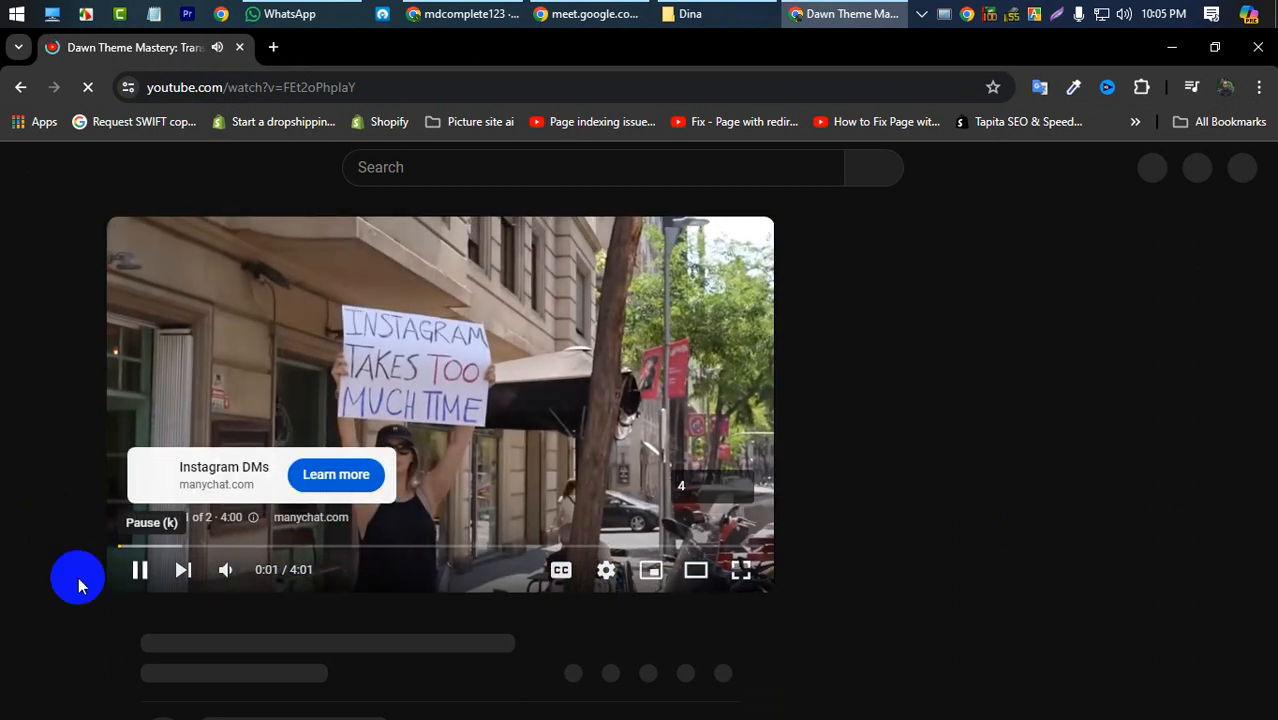
scroll(143, 563, "down", 3)
scroll(149, 345, "up", 2)
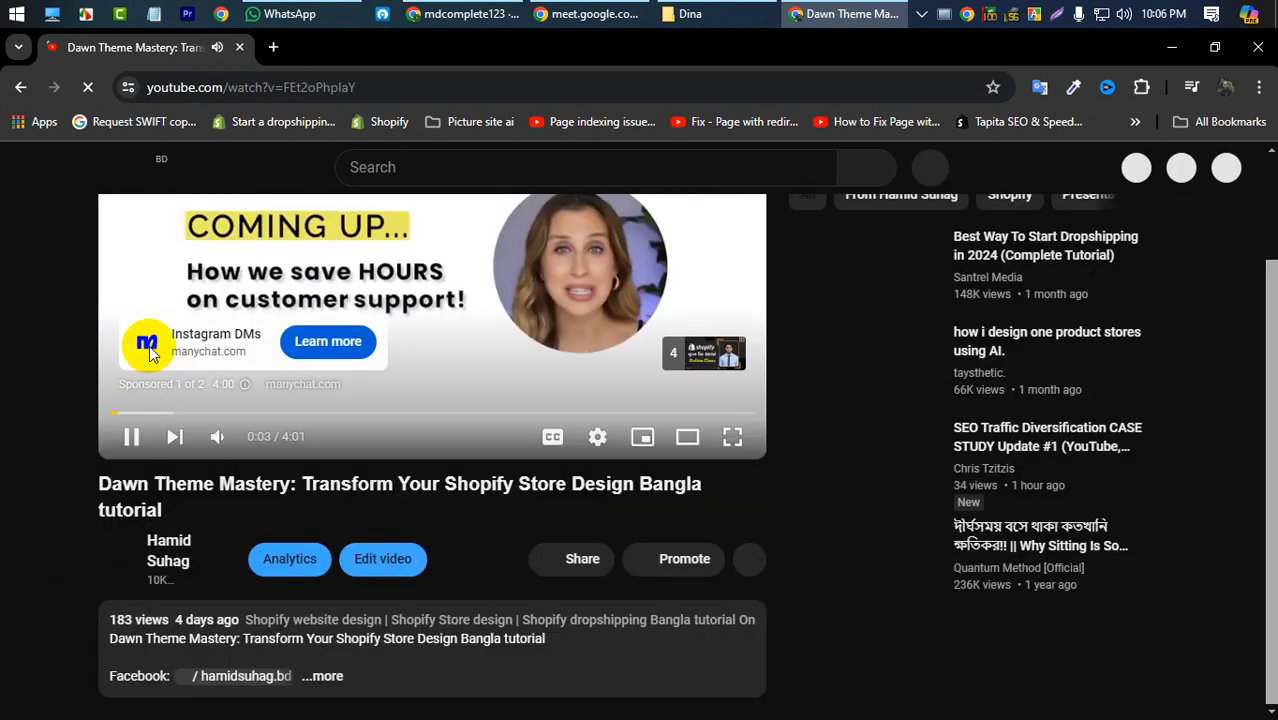
scroll(149, 345, "up", 1)
left_click(131, 494)
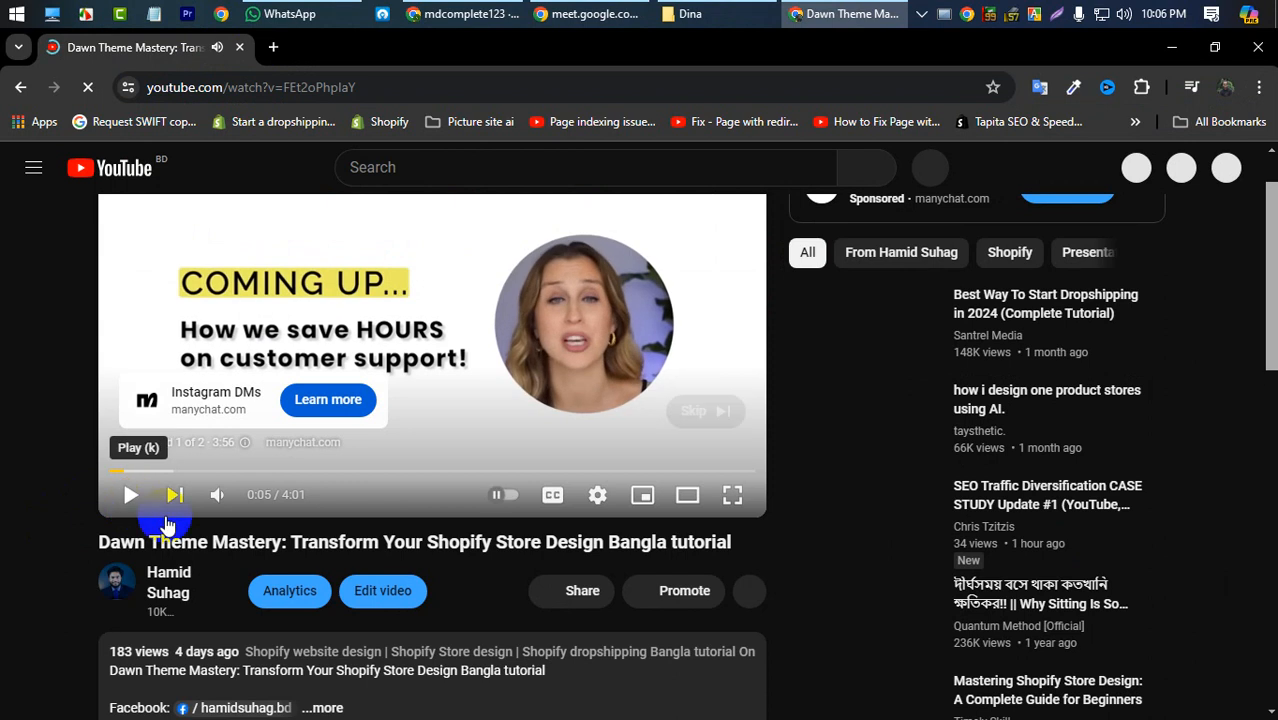
left_click(580, 598)
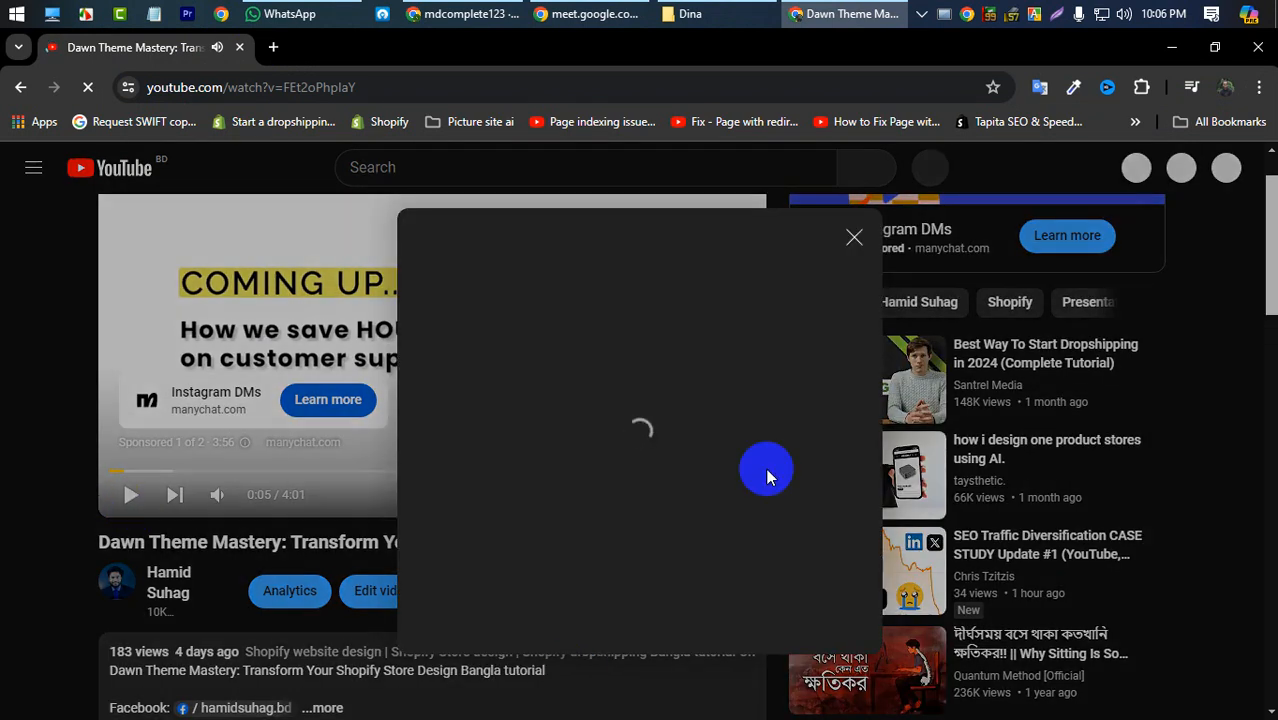
left_click(819, 466)
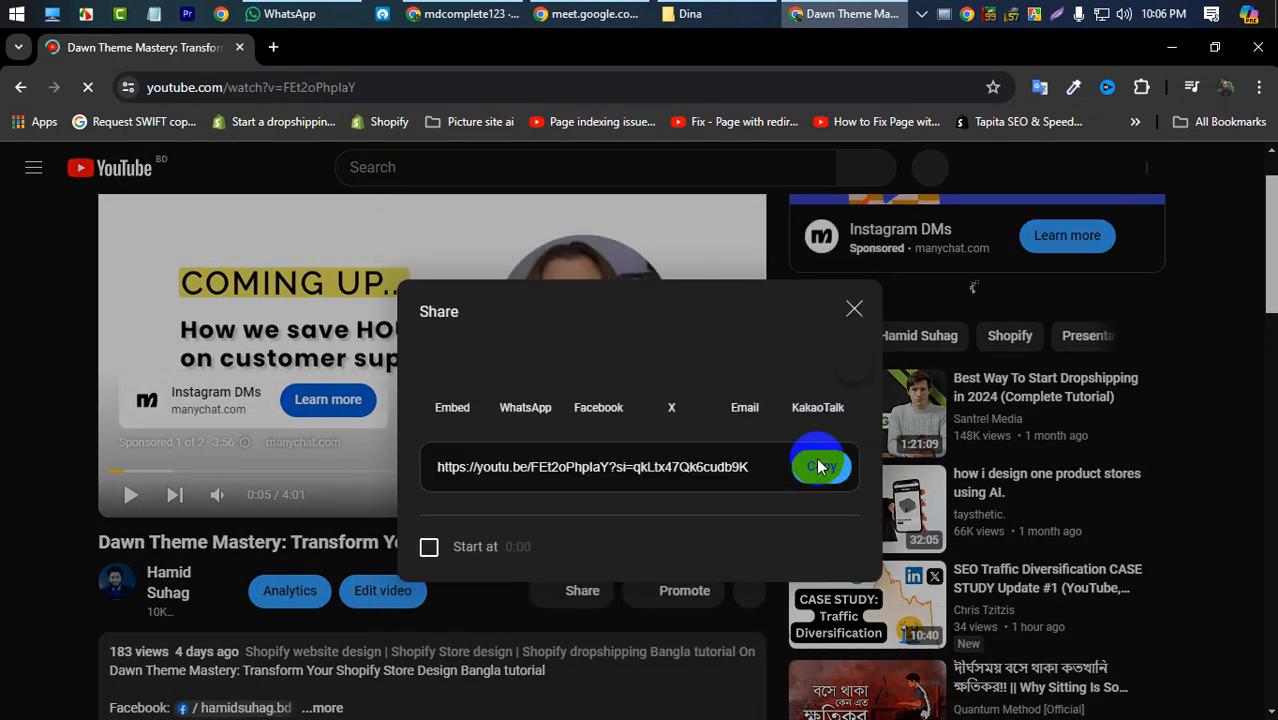
scroll(571, 391, "down", 3)
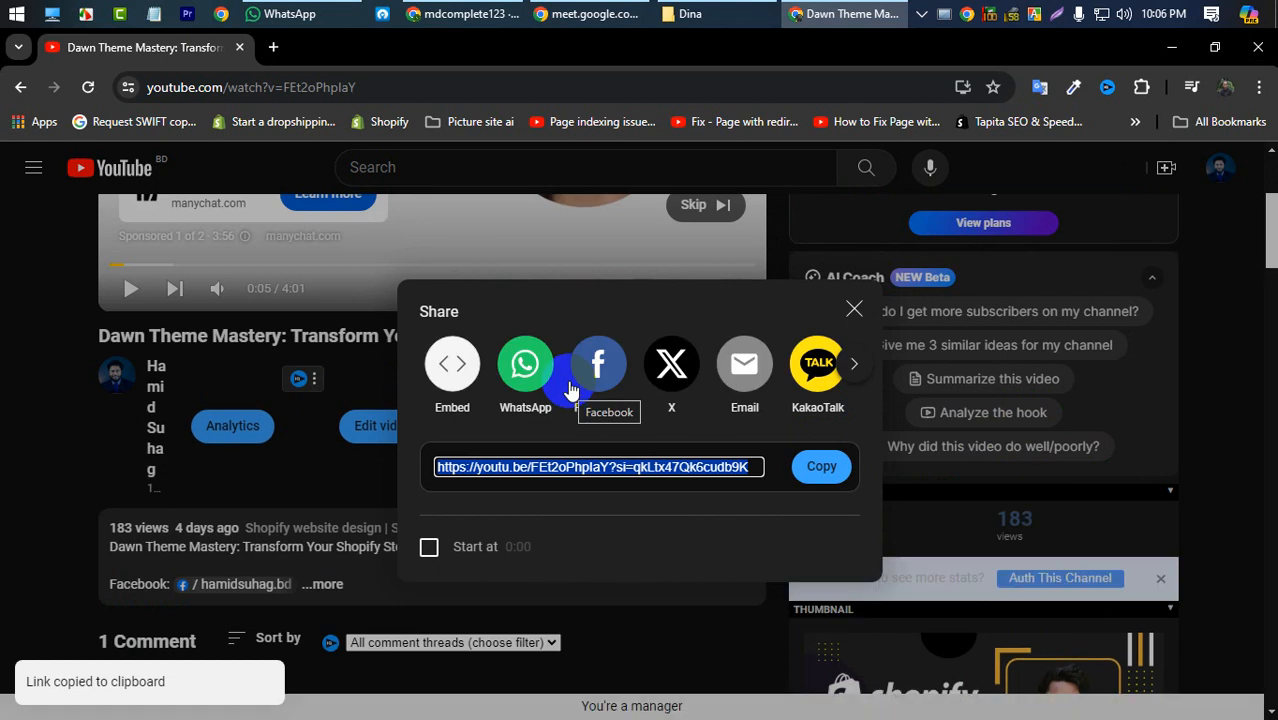
Step: Switch back to the theme editor and replace the Video section's placeholder embed URL with the copied YouTube share link
left_click(575, 15)
left_click(460, 14)
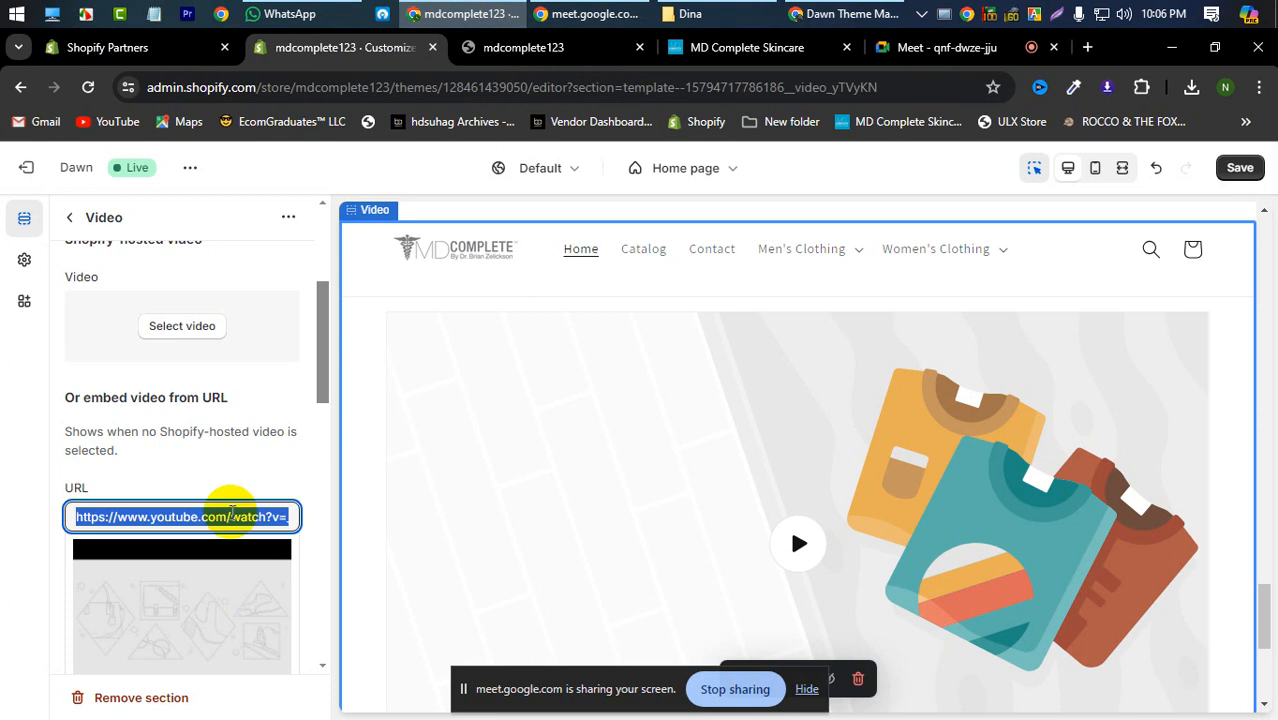
key("ctrl+v")
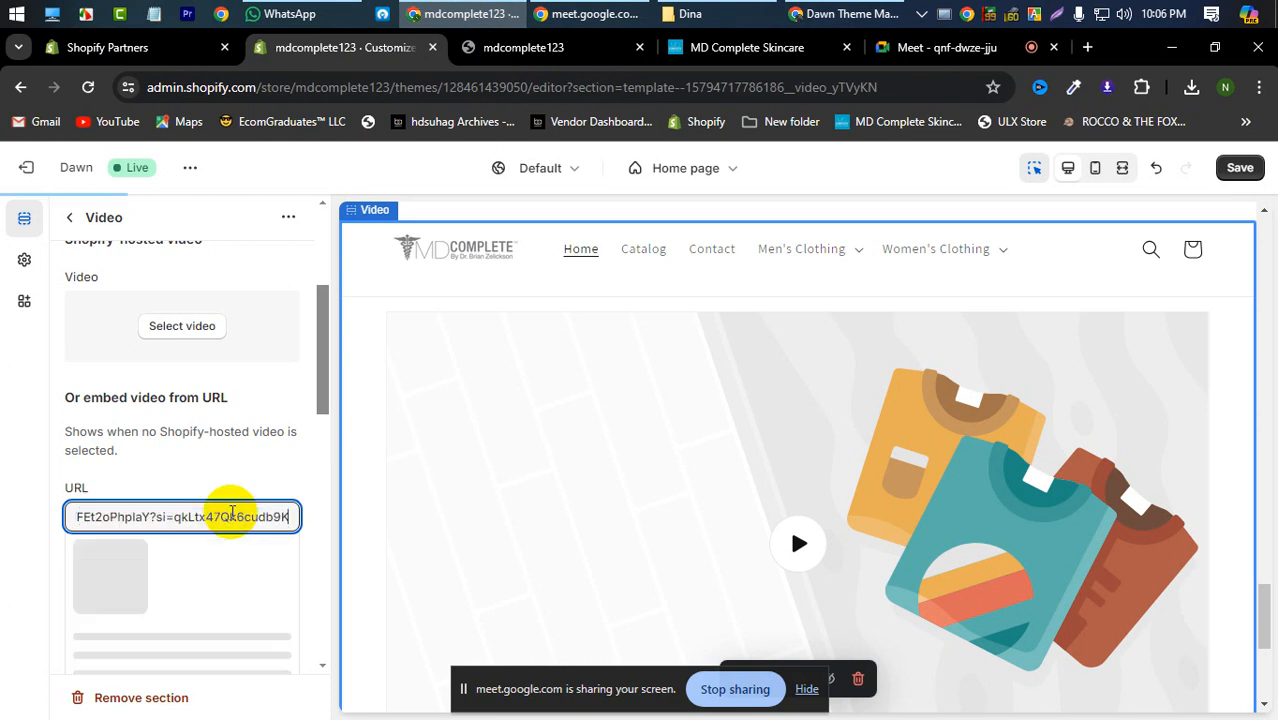
scroll(160, 583, "down", 2)
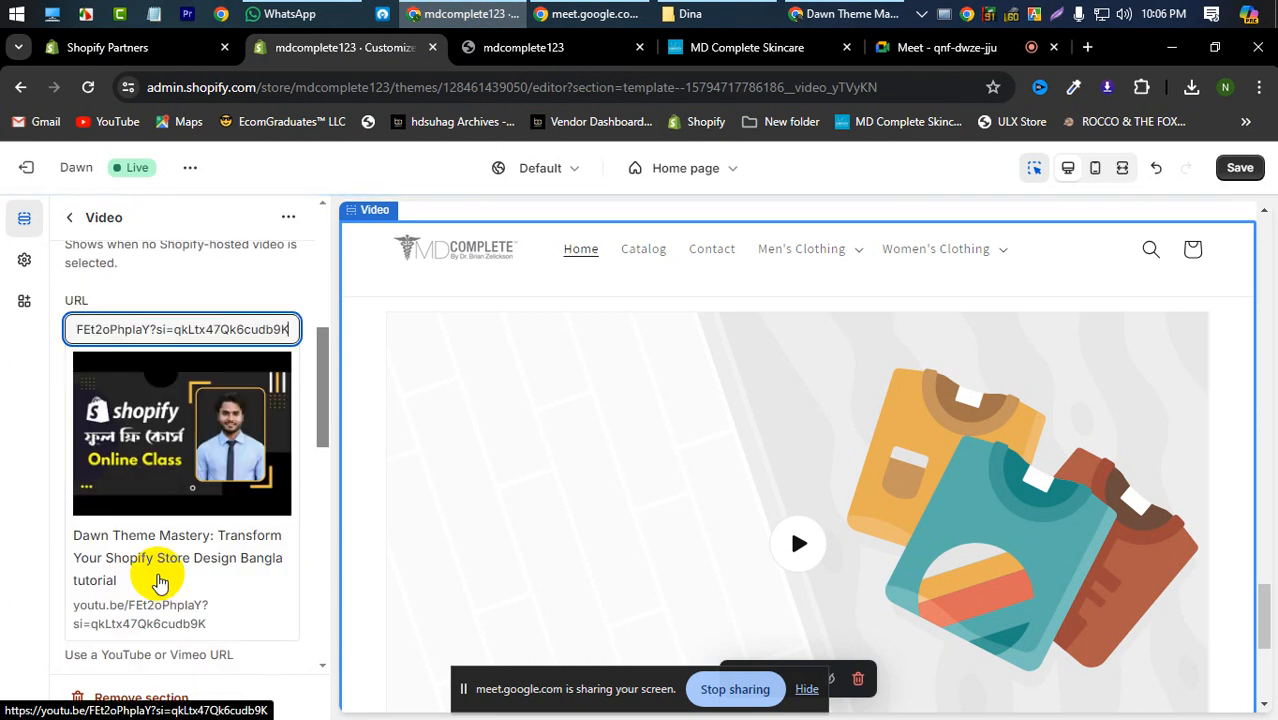
Step: Set the Video section's cover image to the Shopify_bangla_course image from the store library and save the theme
scroll(160, 583, "down", 2)
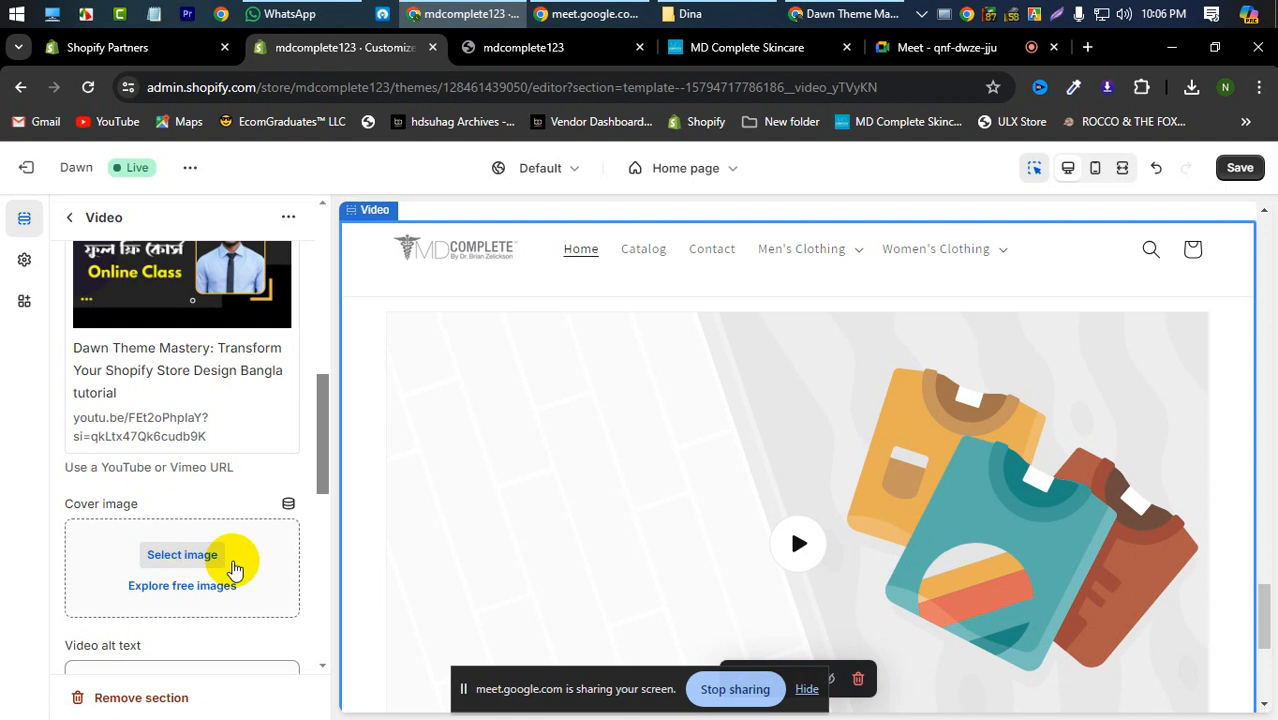
left_click(214, 554)
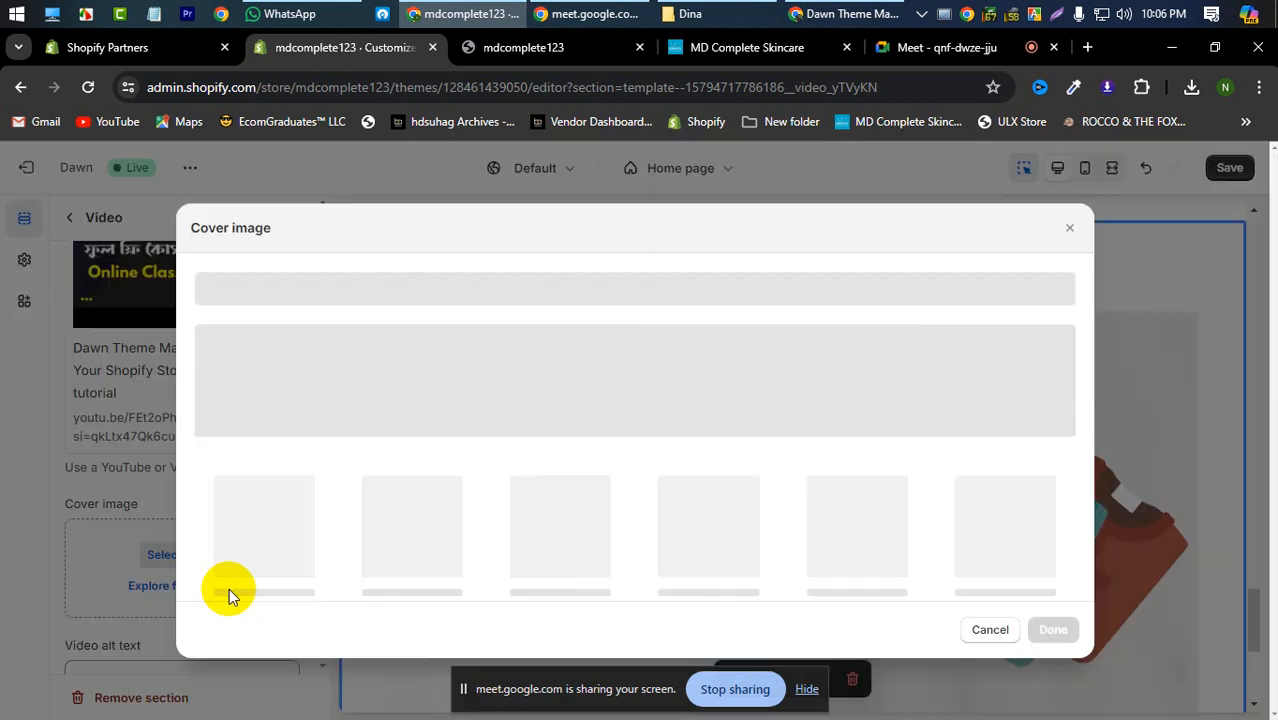
scroll(590, 500, "down", 2)
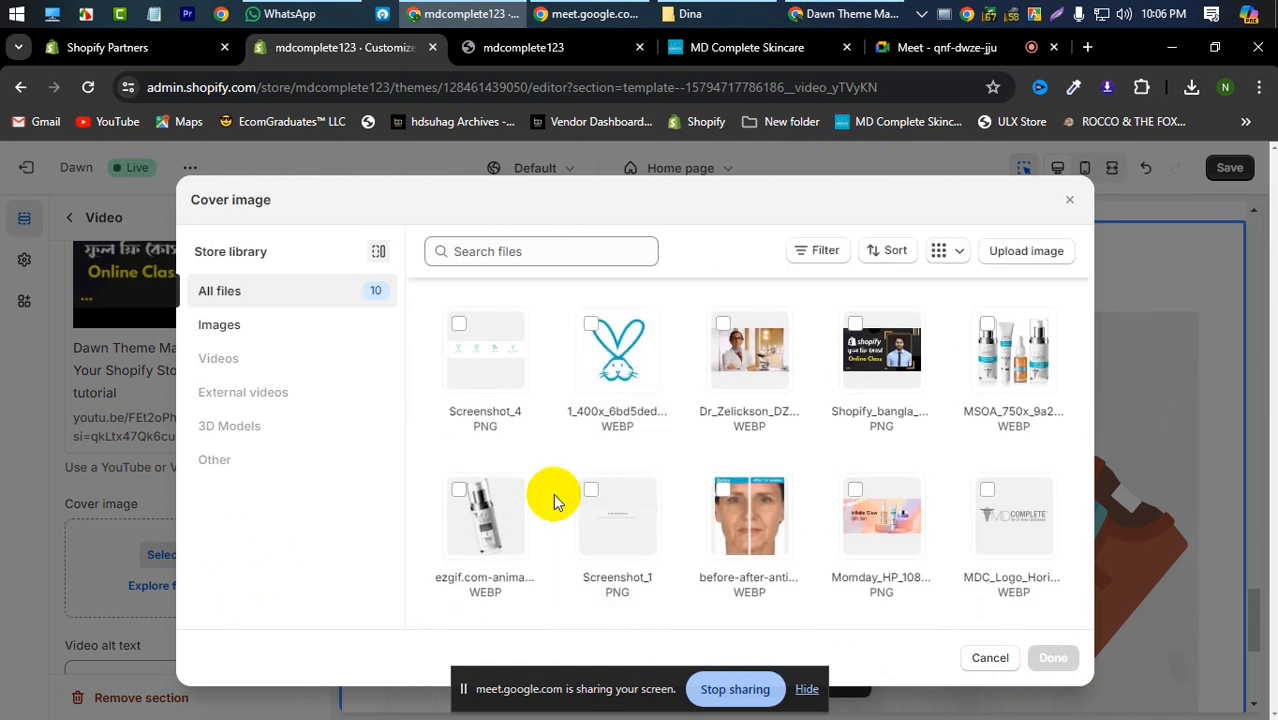
left_click(877, 362)
left_click(1053, 657)
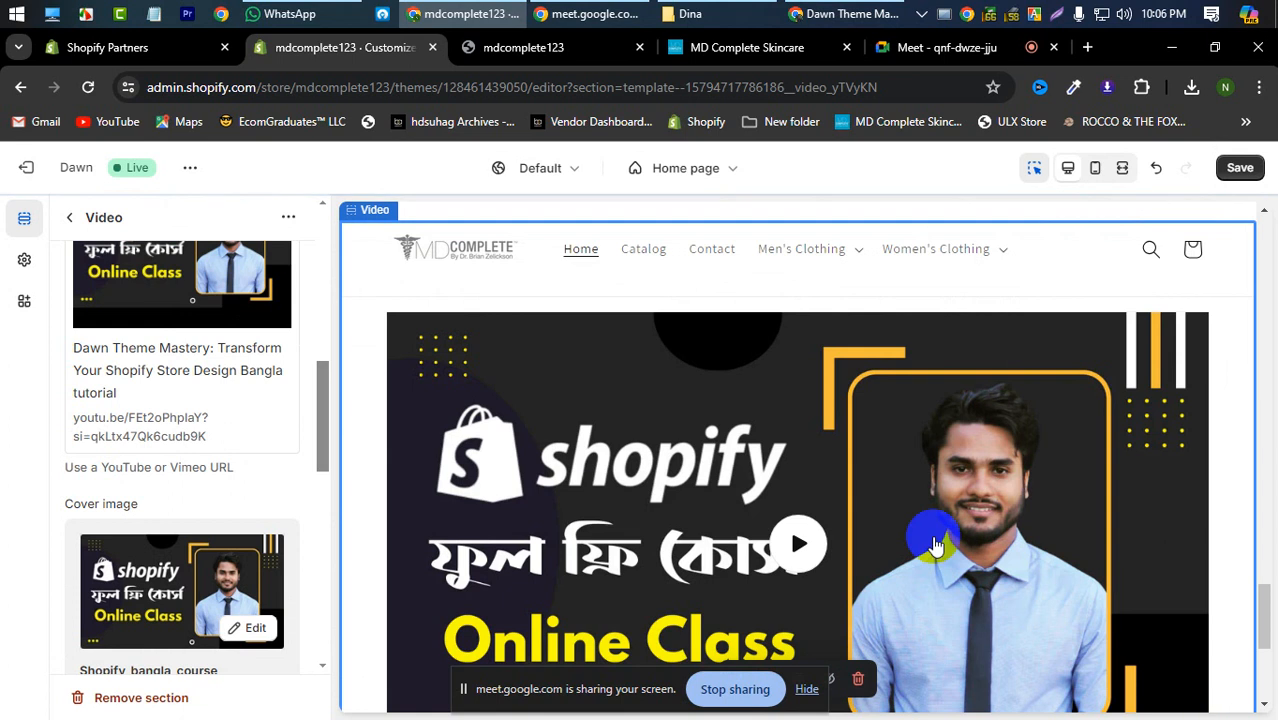
scroll(656, 541, "down", 1)
scroll(656, 538, "down", 1)
scroll(693, 522, "up", 3)
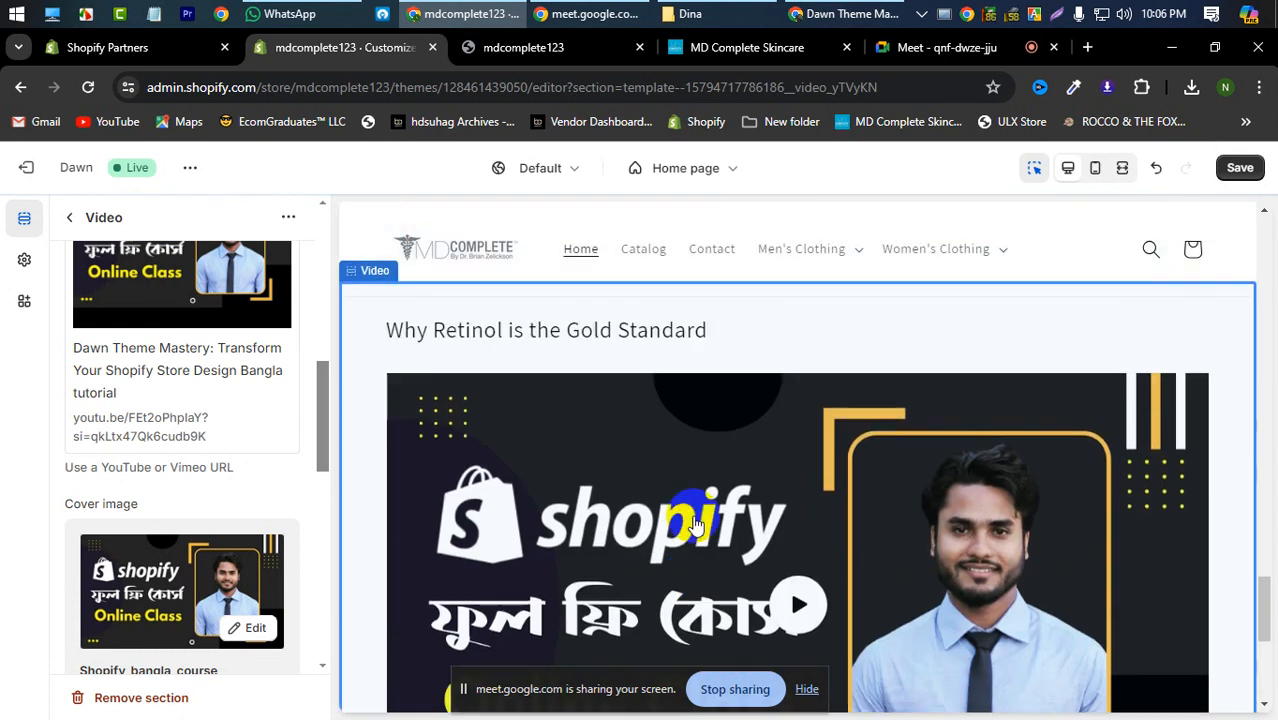
left_click(1240, 167)
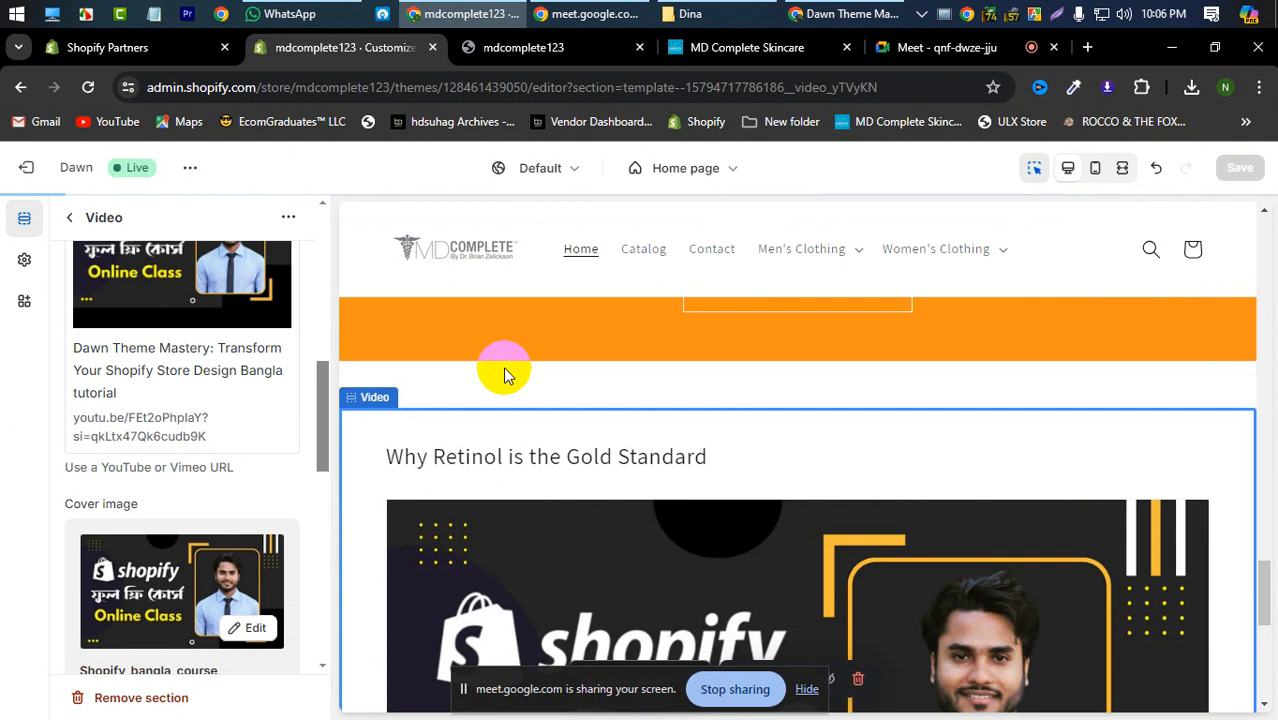
Step: Copy the heading "Best Sellers for Rejuvenation" from the reference MD Complete Skincare home page
left_click(730, 45)
scroll(459, 504, "down", 8)
scroll(459, 504, "down", 2)
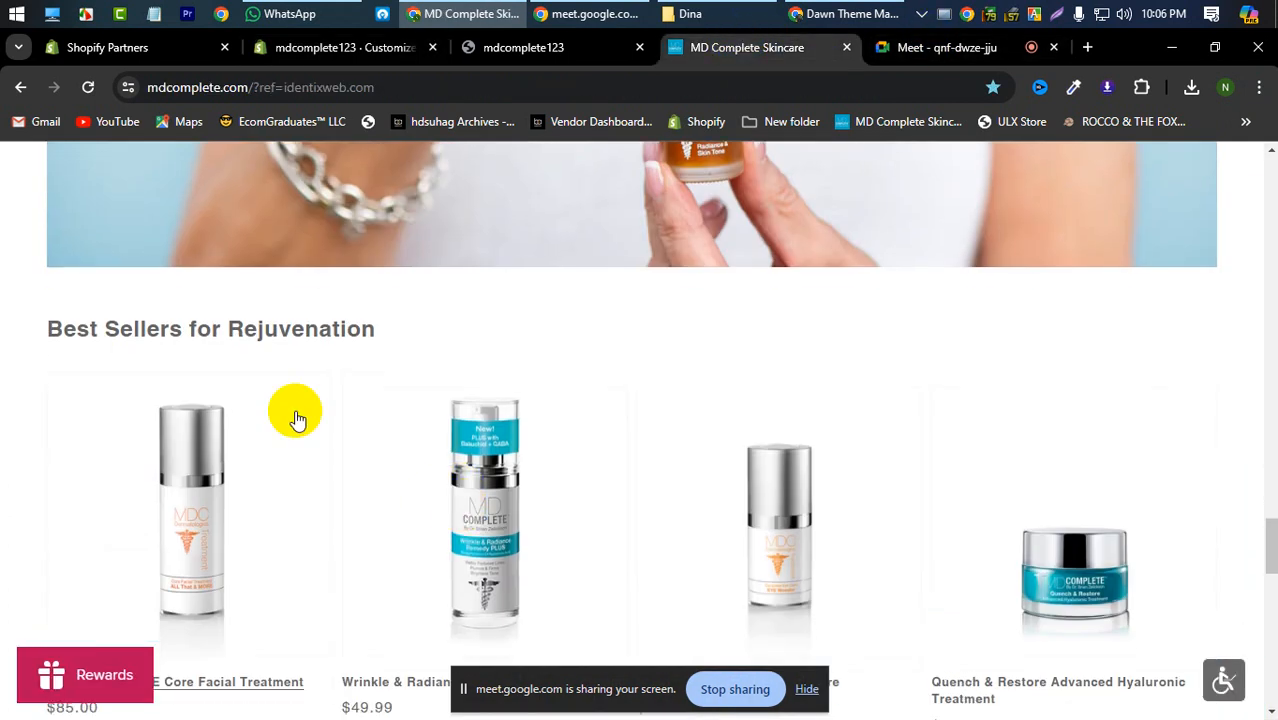
triple_click(286, 329)
right_click(286, 329)
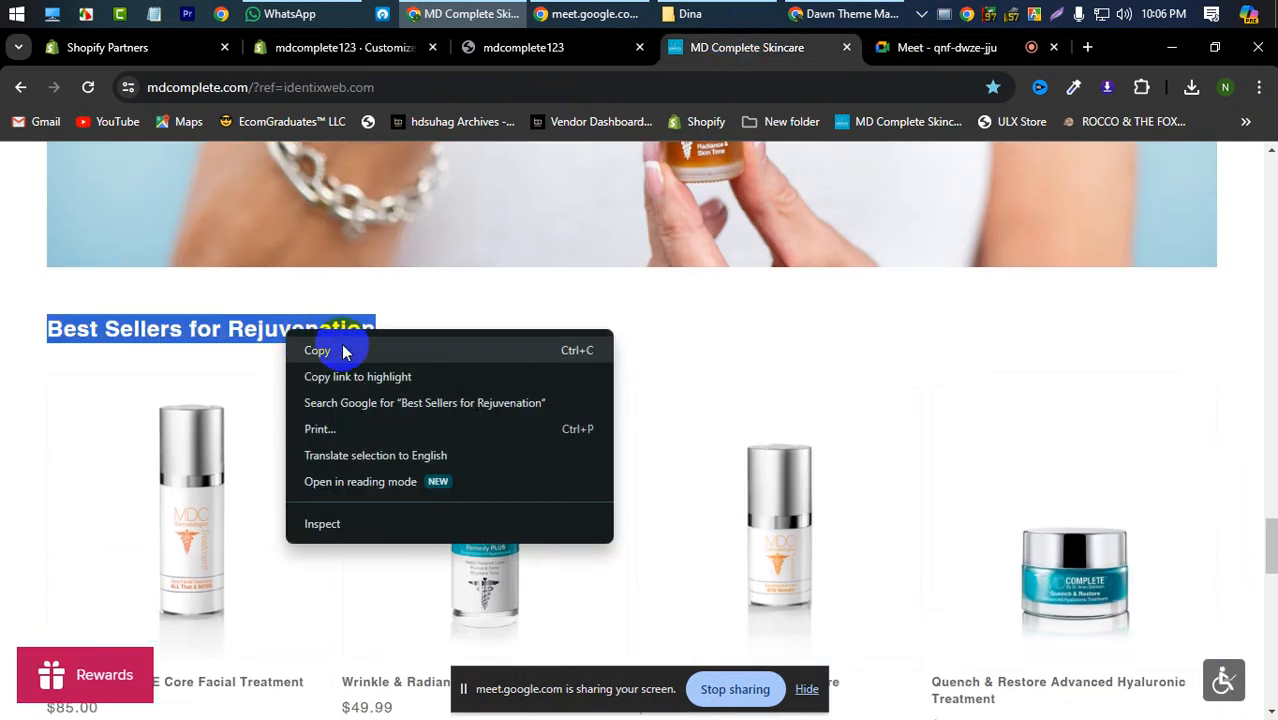
left_click(340, 351)
Step: Return to the theme editor and add a Featured collection section below the Video section on the home page
left_click(348, 47)
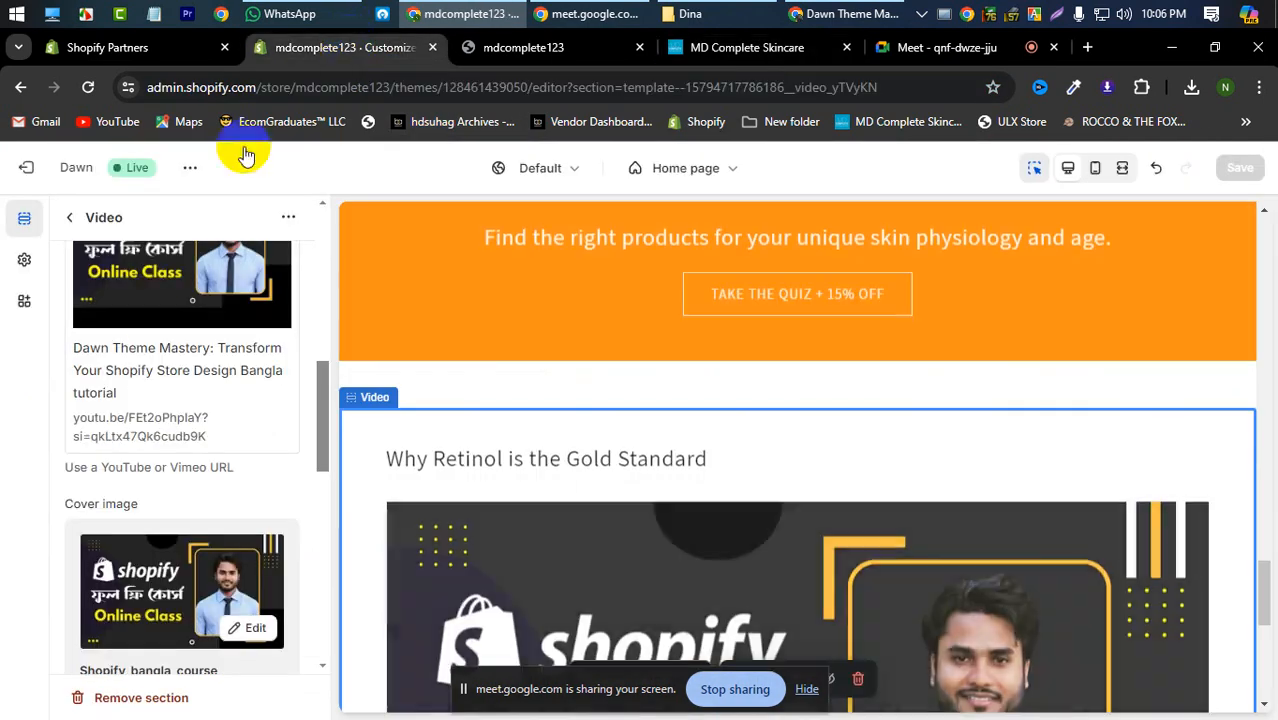
left_click(78, 220)
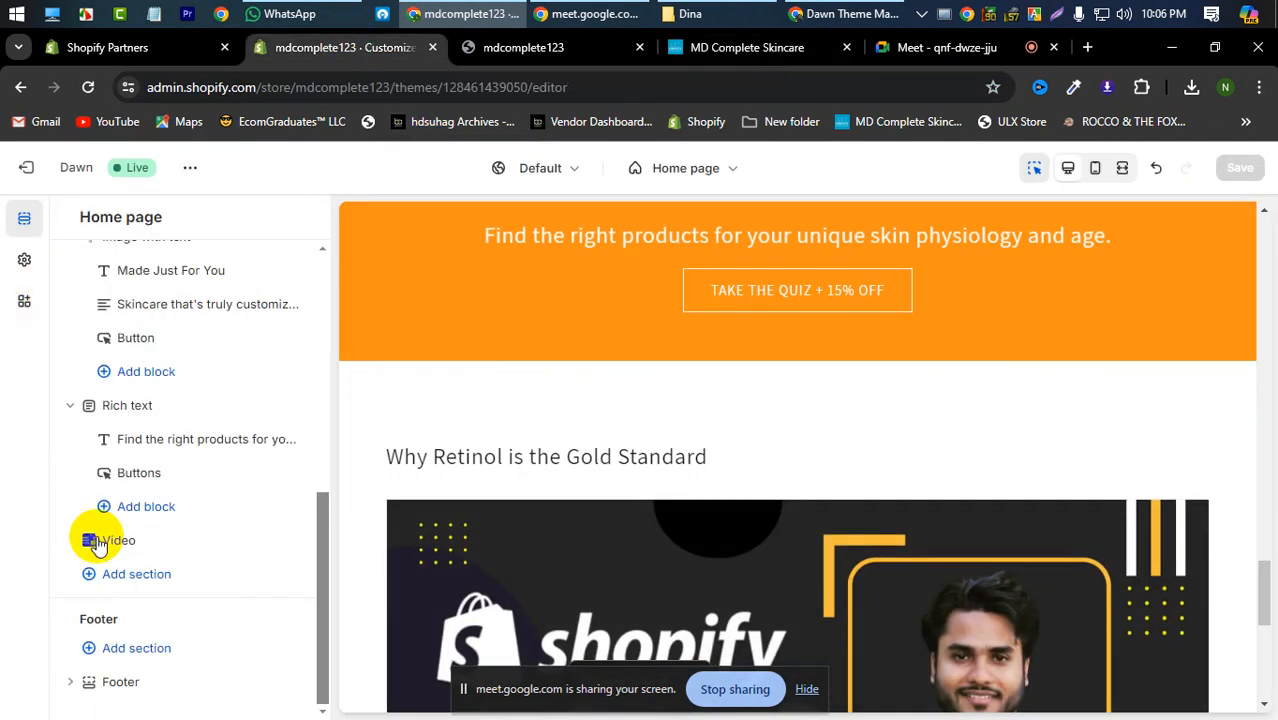
left_click(136, 575)
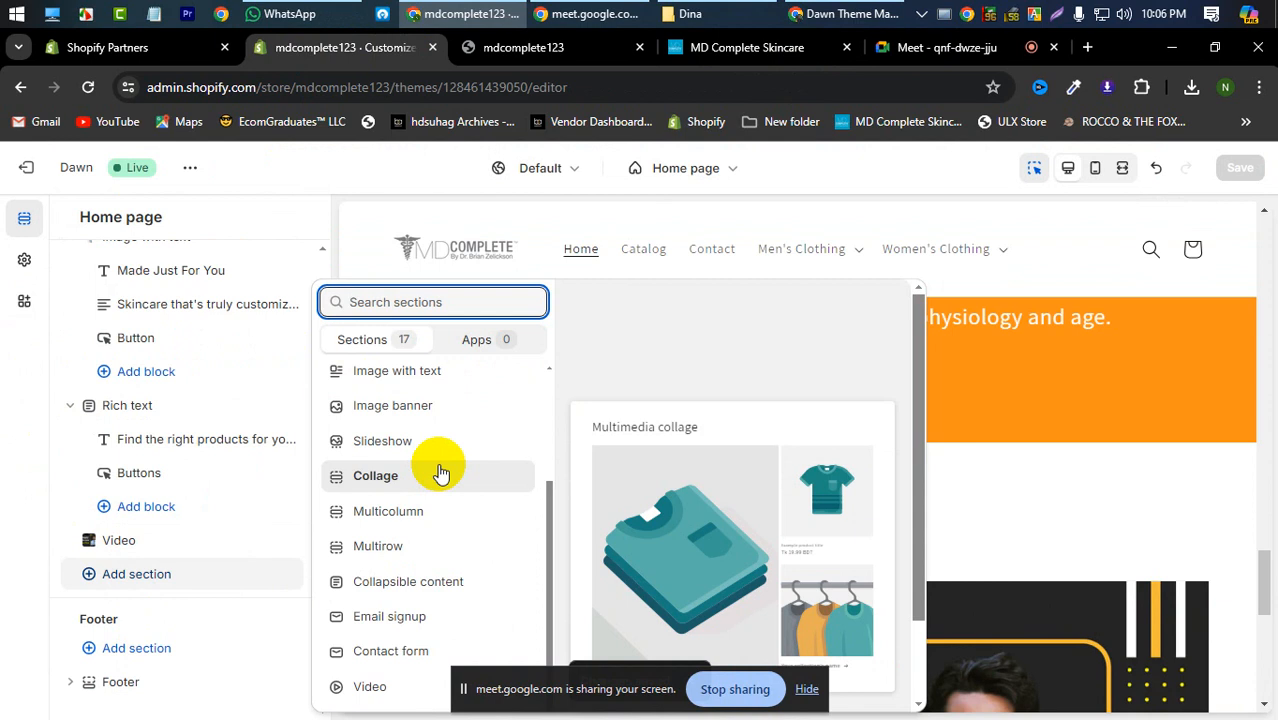
scroll(425, 420, "up", 3)
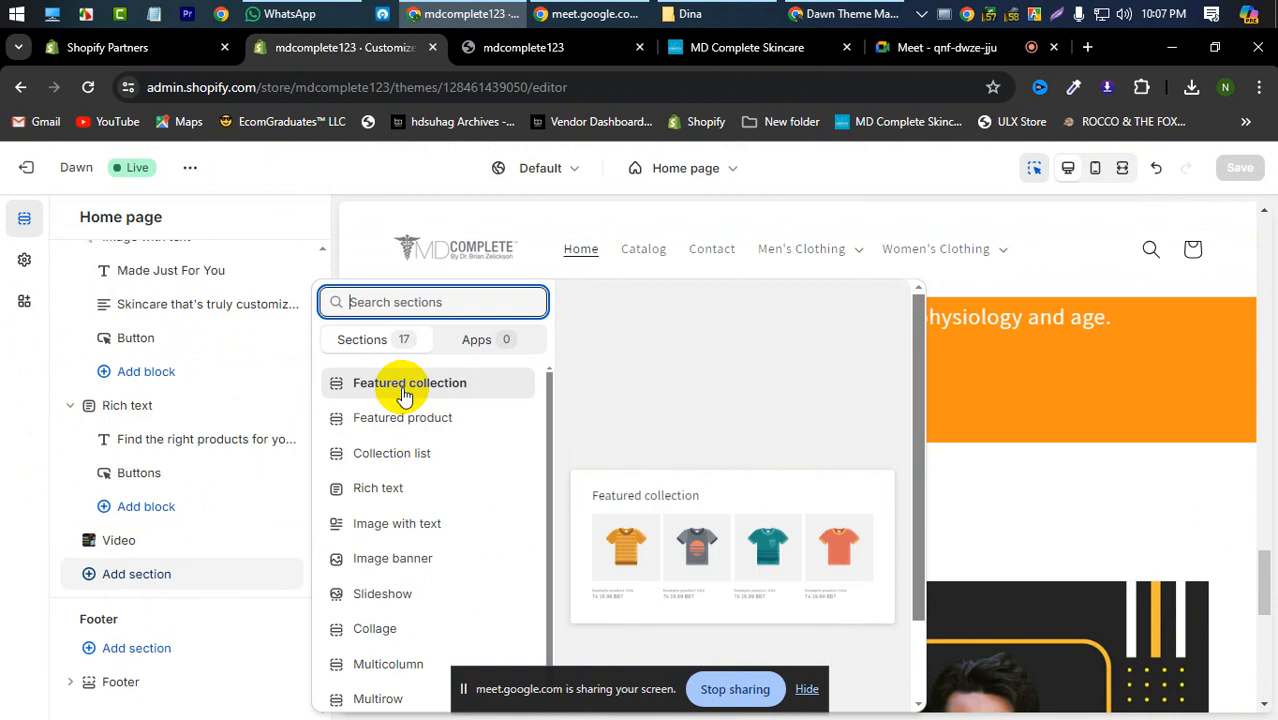
left_click(405, 388)
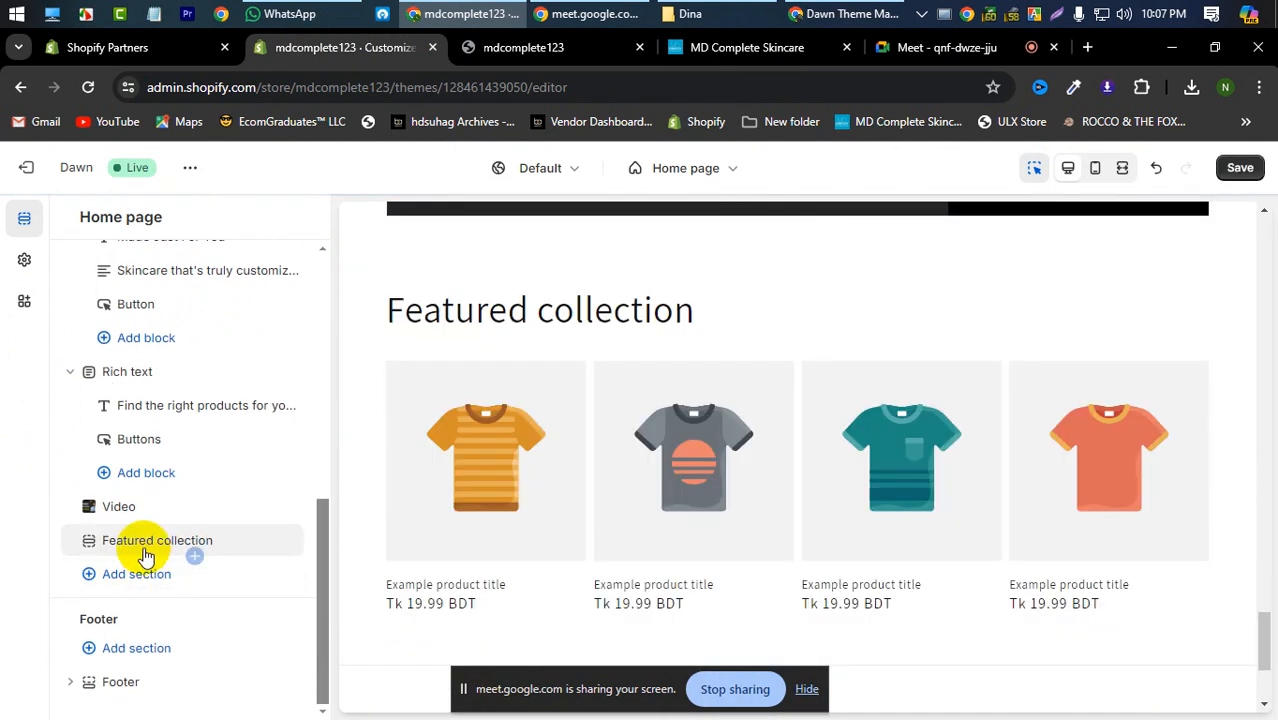
Step: Open the new Featured collection section and set its heading to "Best Sellers for Rejuvenation"
left_click(108, 570)
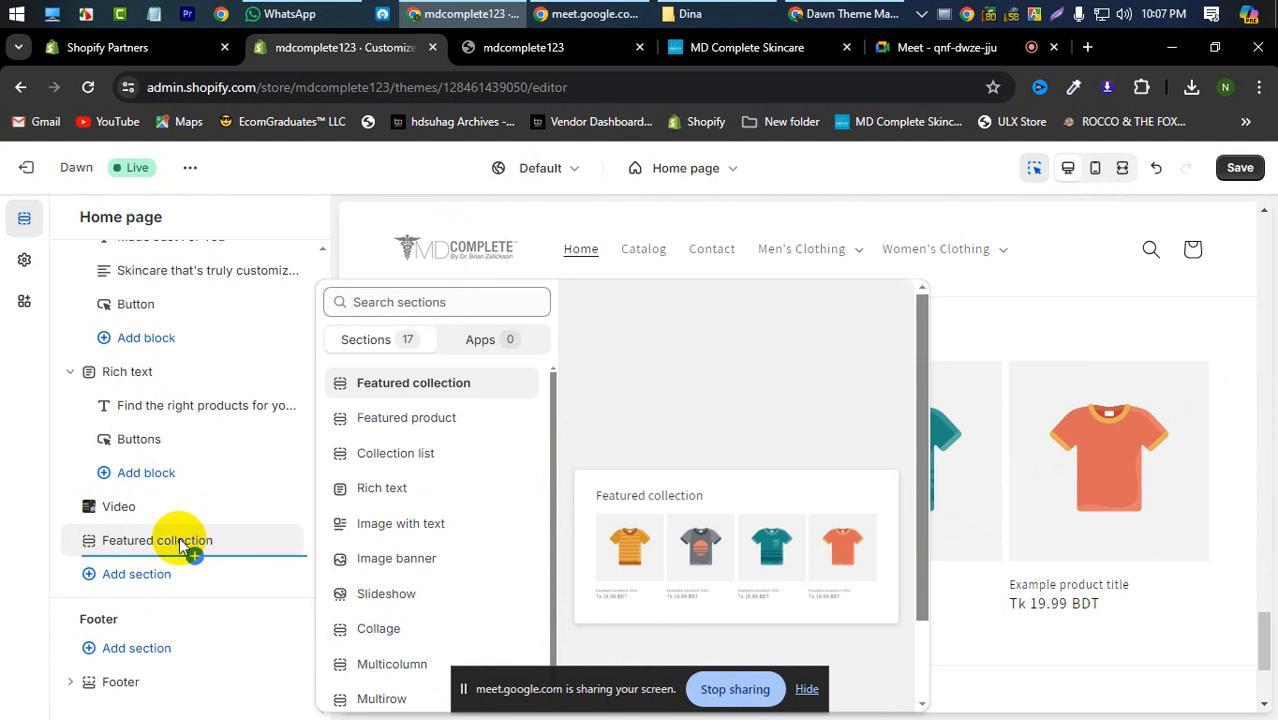
left_click(179, 537)
left_click(179, 538)
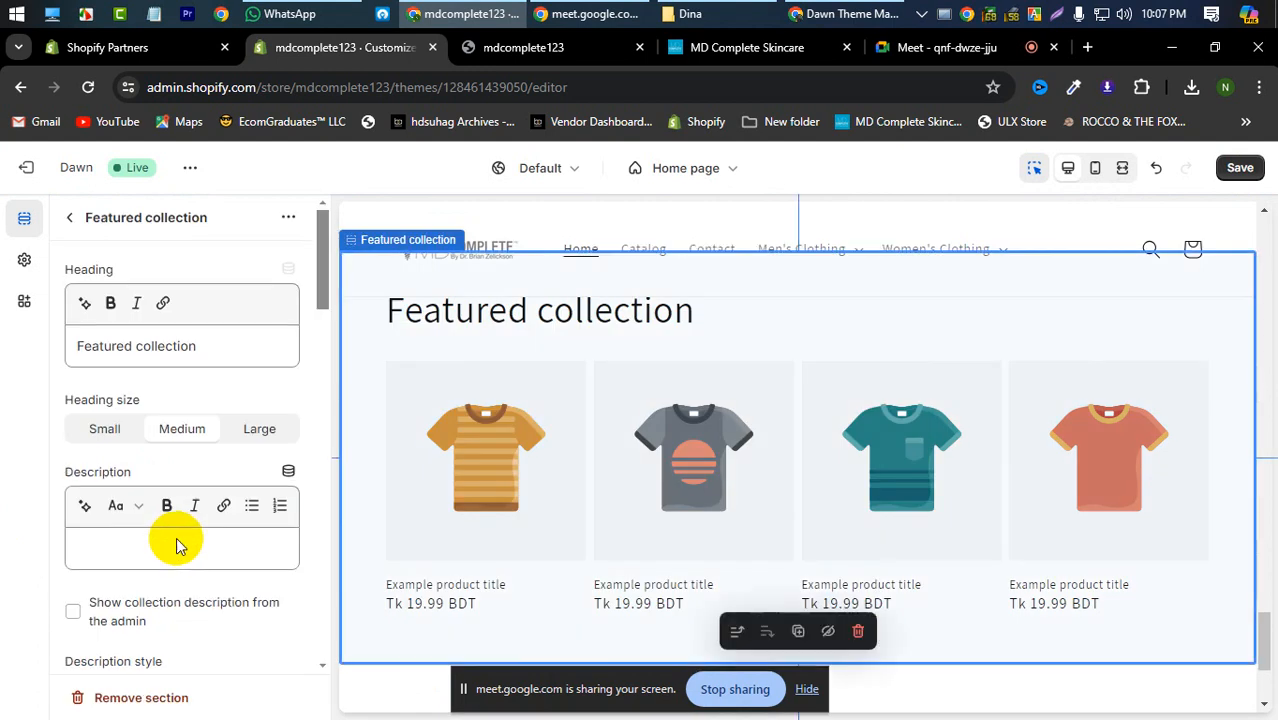
triple_click(205, 346)
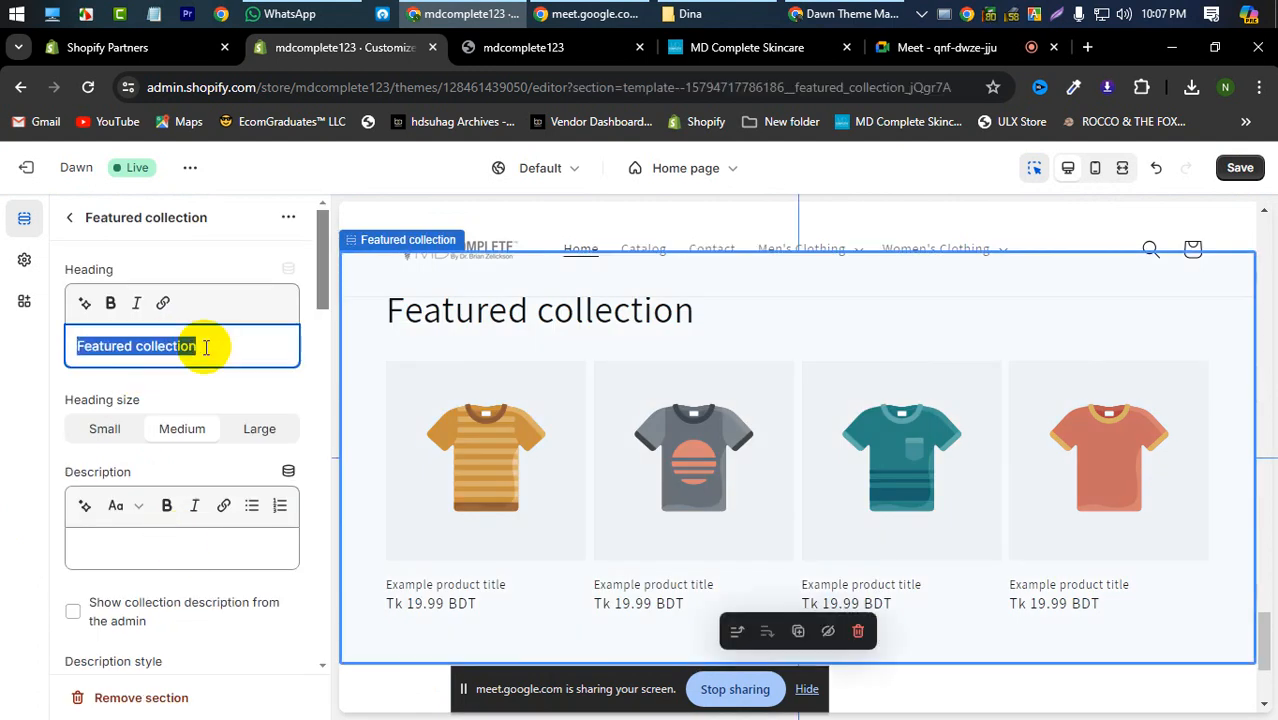
key("ctrl+v")
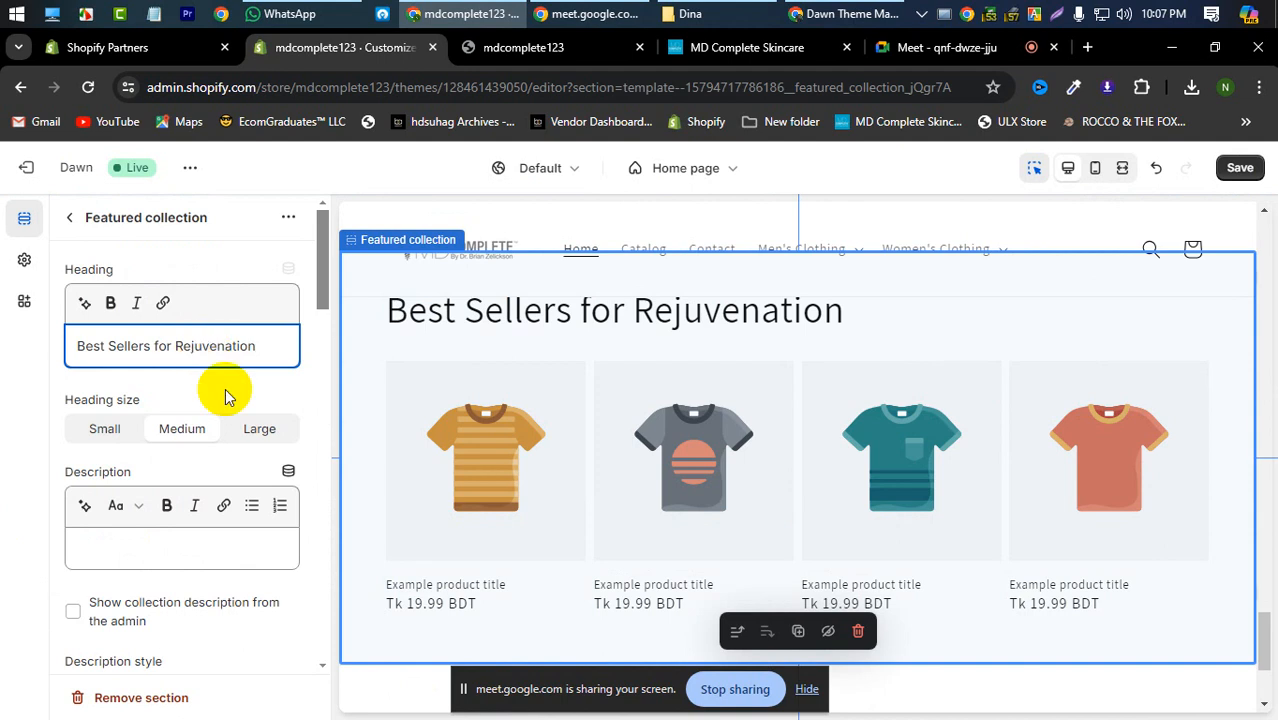
Step: Assign the Cleansers collection to the Featured collection section and save the theme
scroll(200, 420, "down", 3)
scroll(193, 432, "down", 1)
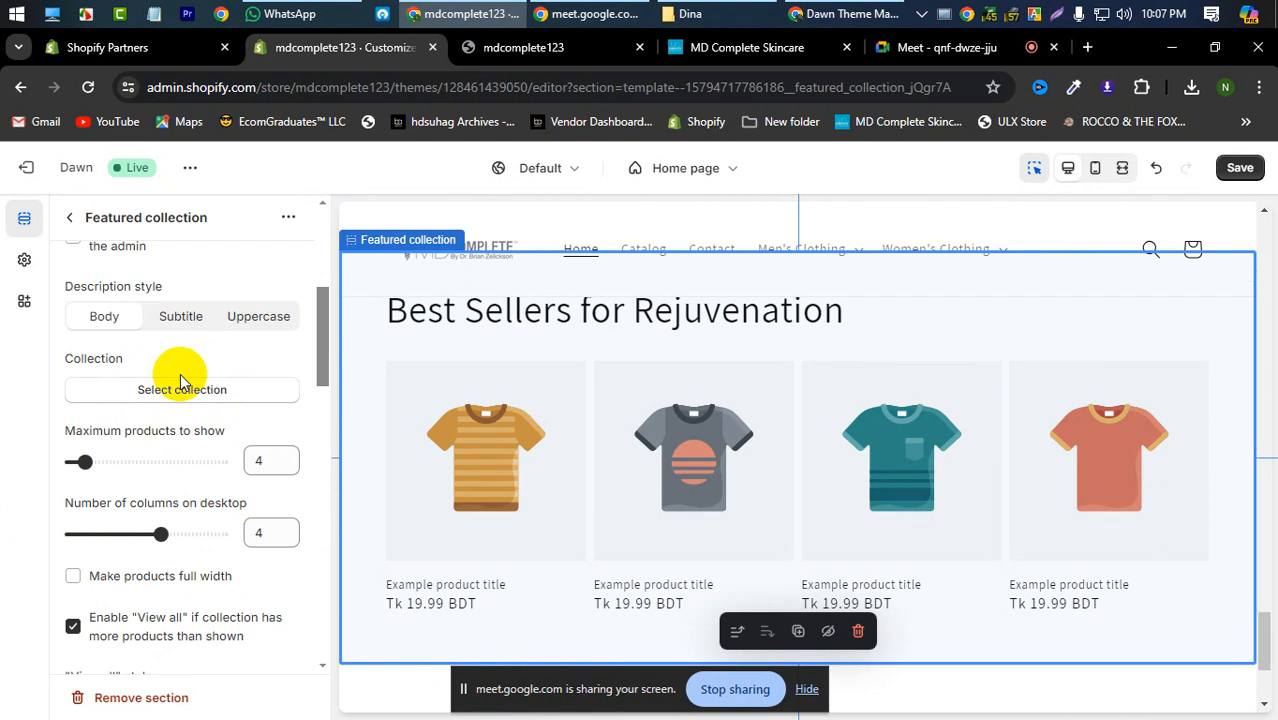
left_click(182, 392)
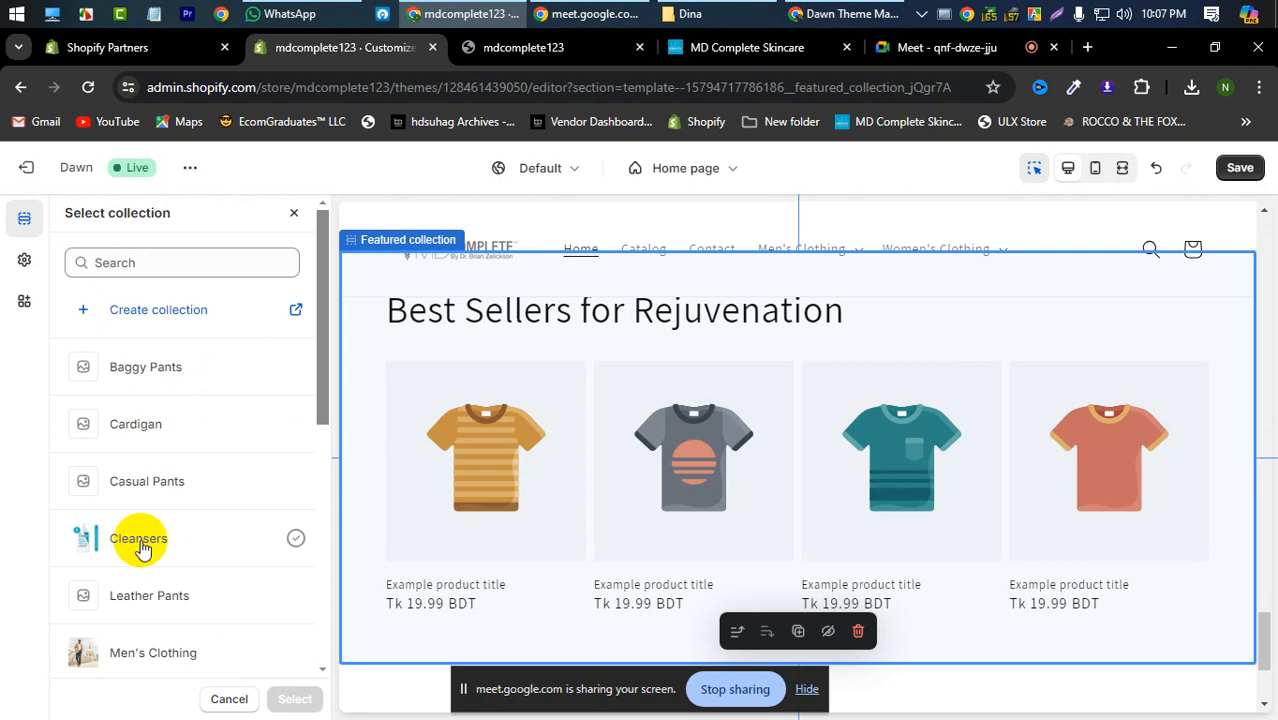
left_click(140, 548)
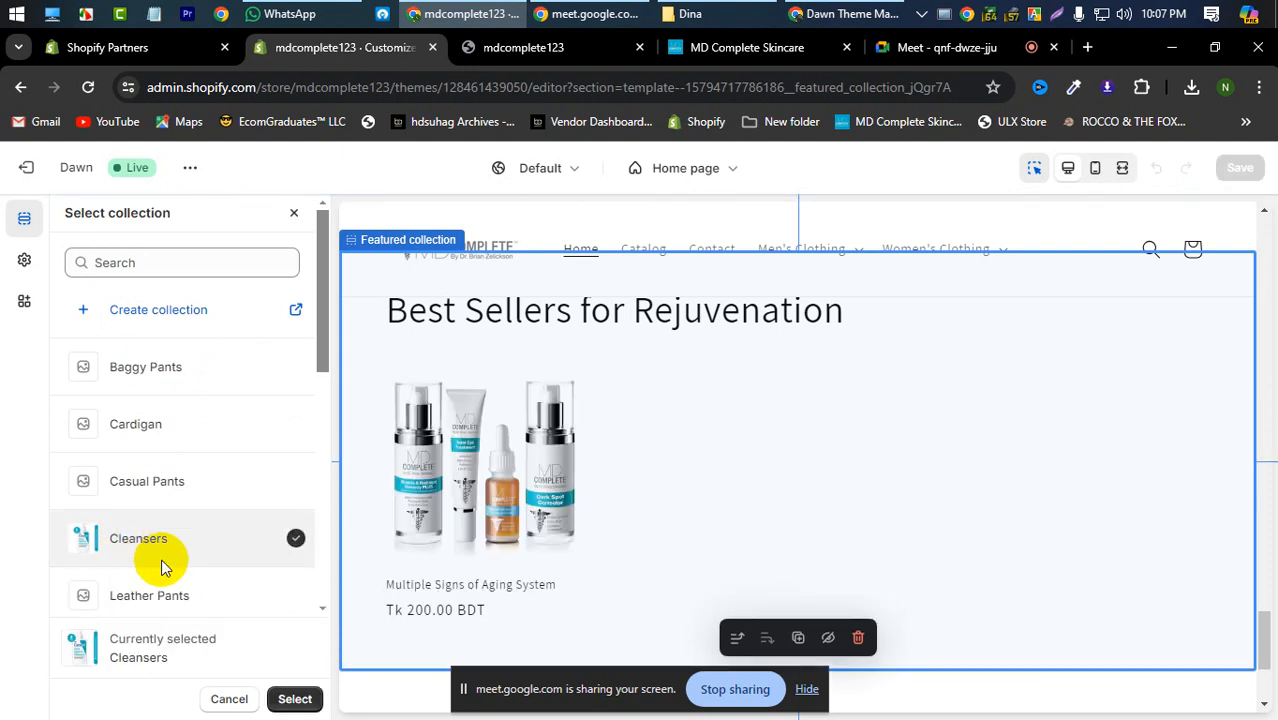
left_click(293, 699)
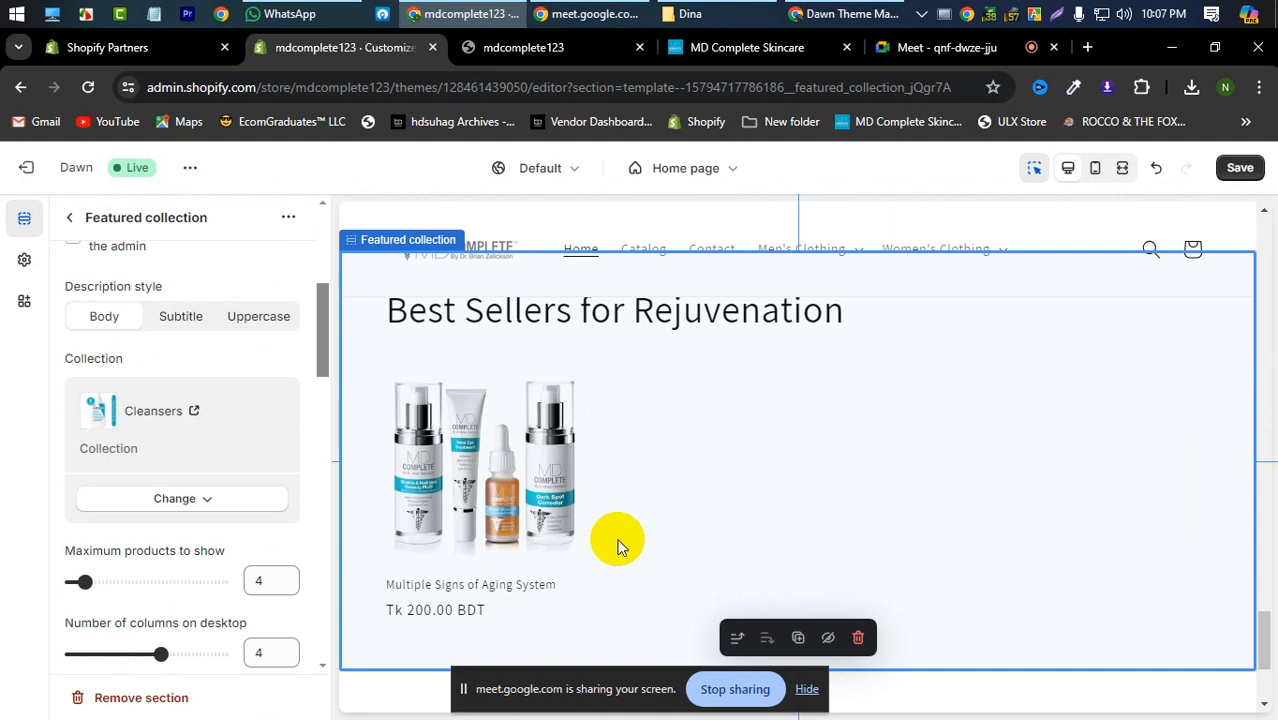
scroll(236, 514, "down", 1)
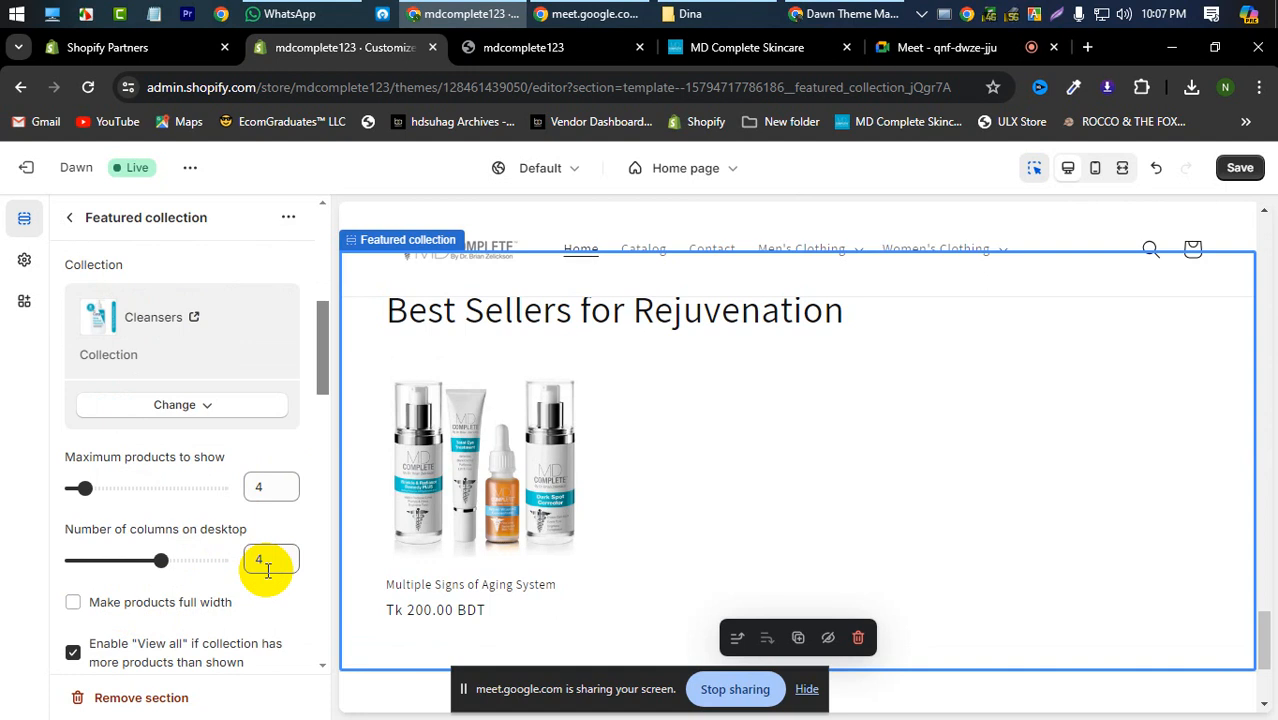
scroll(28, 520, "down", 3)
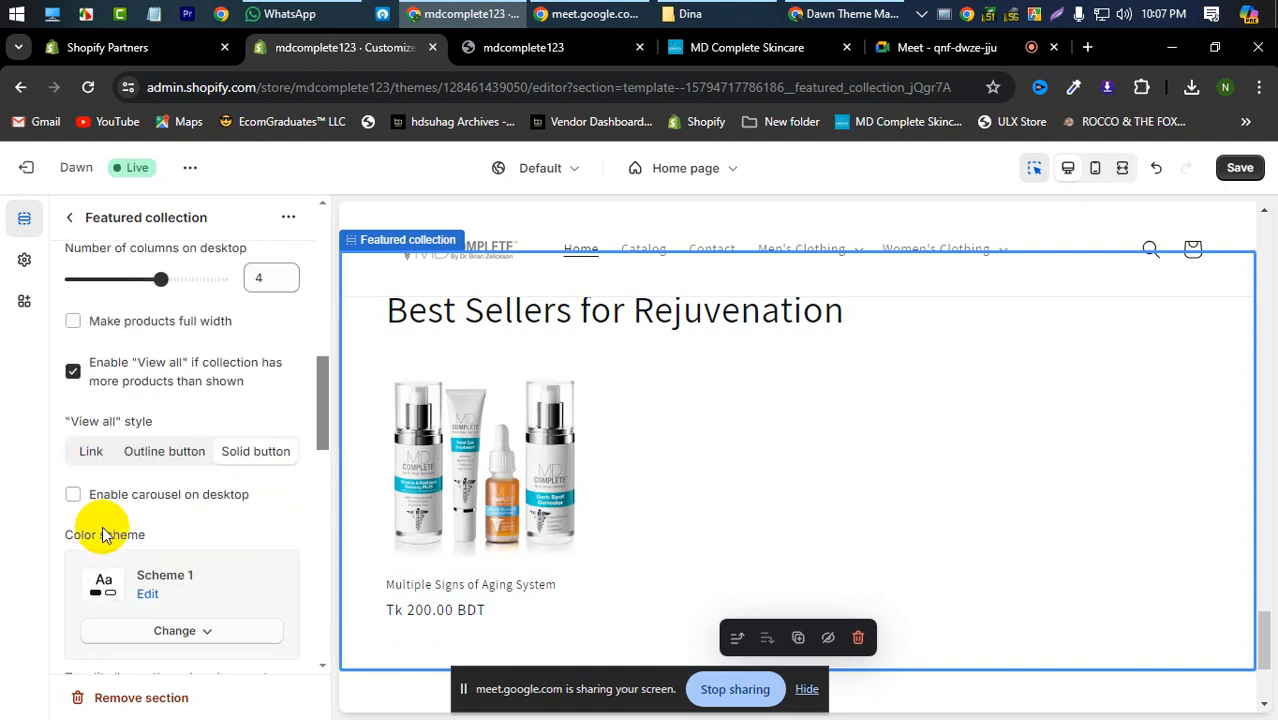
left_click(1240, 167)
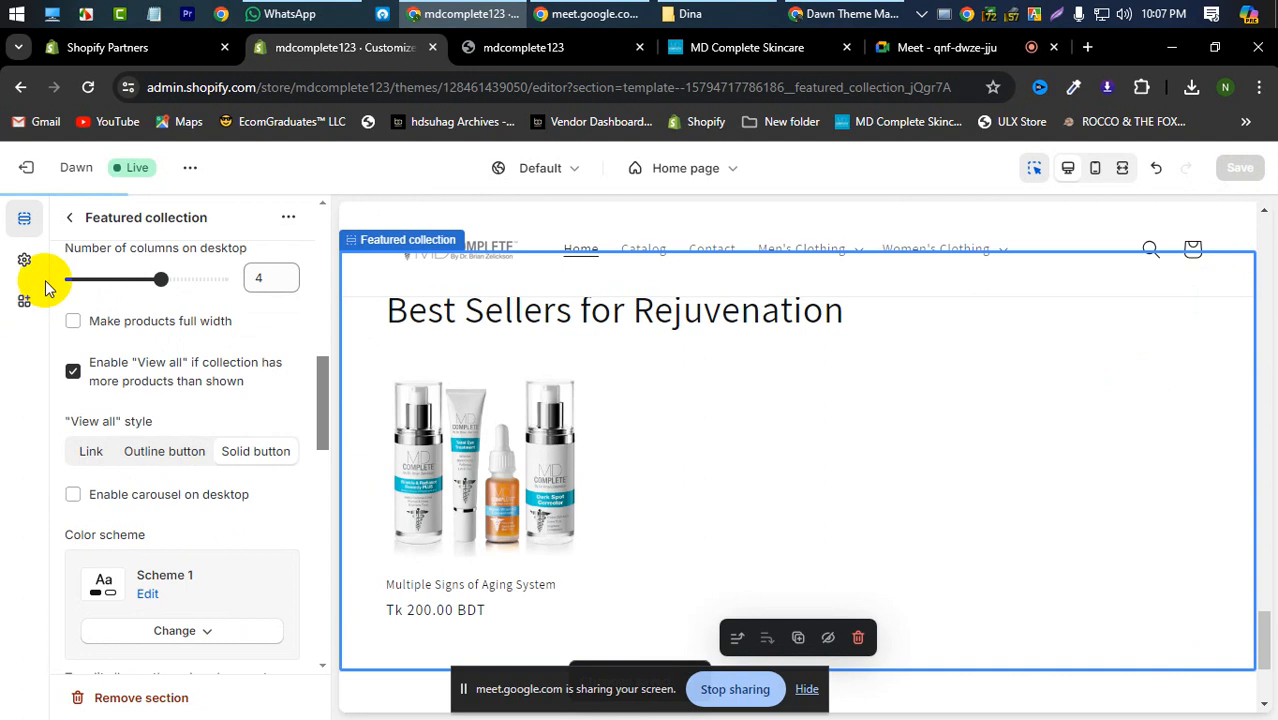
Step: Examine the best-seller product cards and their cart buttons on the reference page, and check the live store's home page
left_click(760, 42)
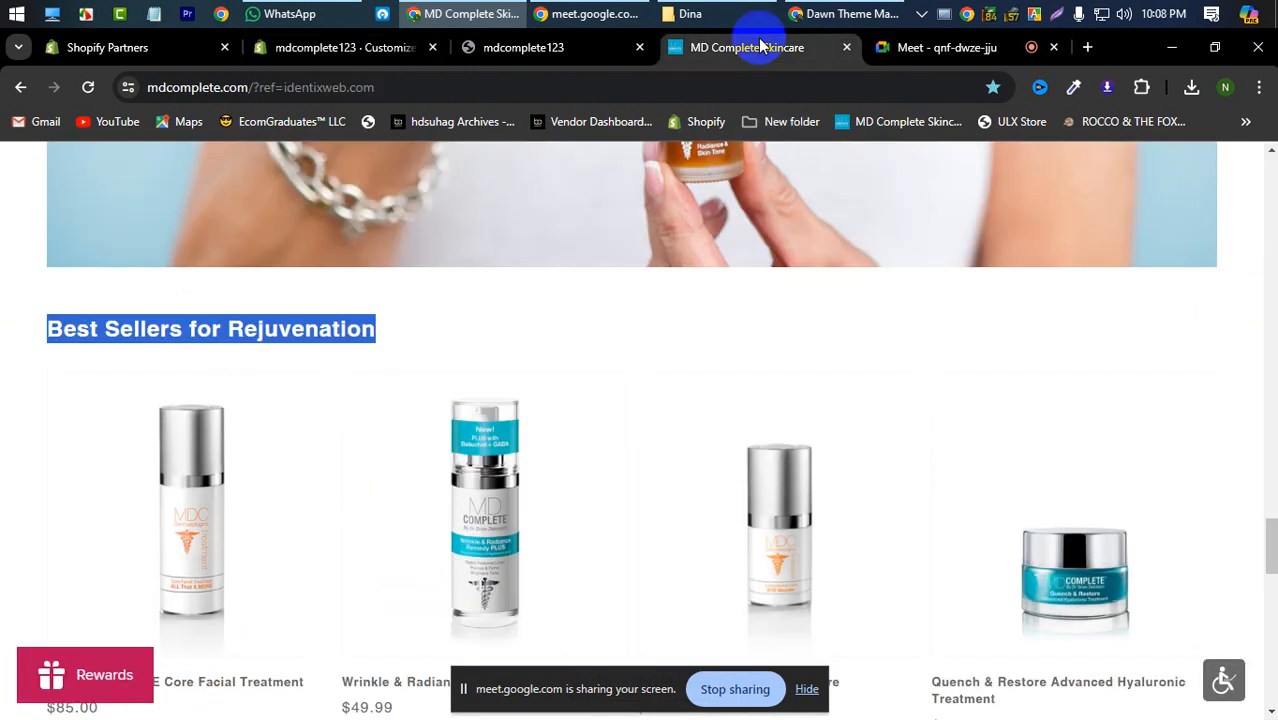
scroll(596, 328, "down", 3)
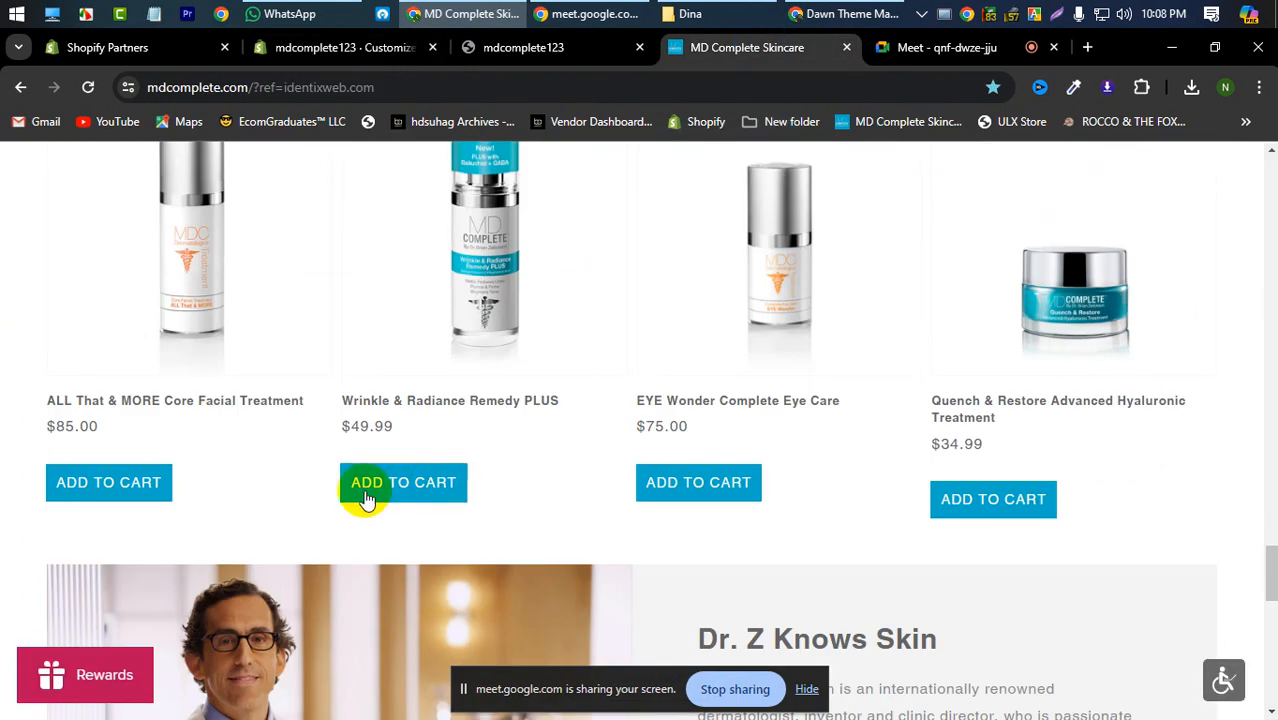
left_click(518, 55)
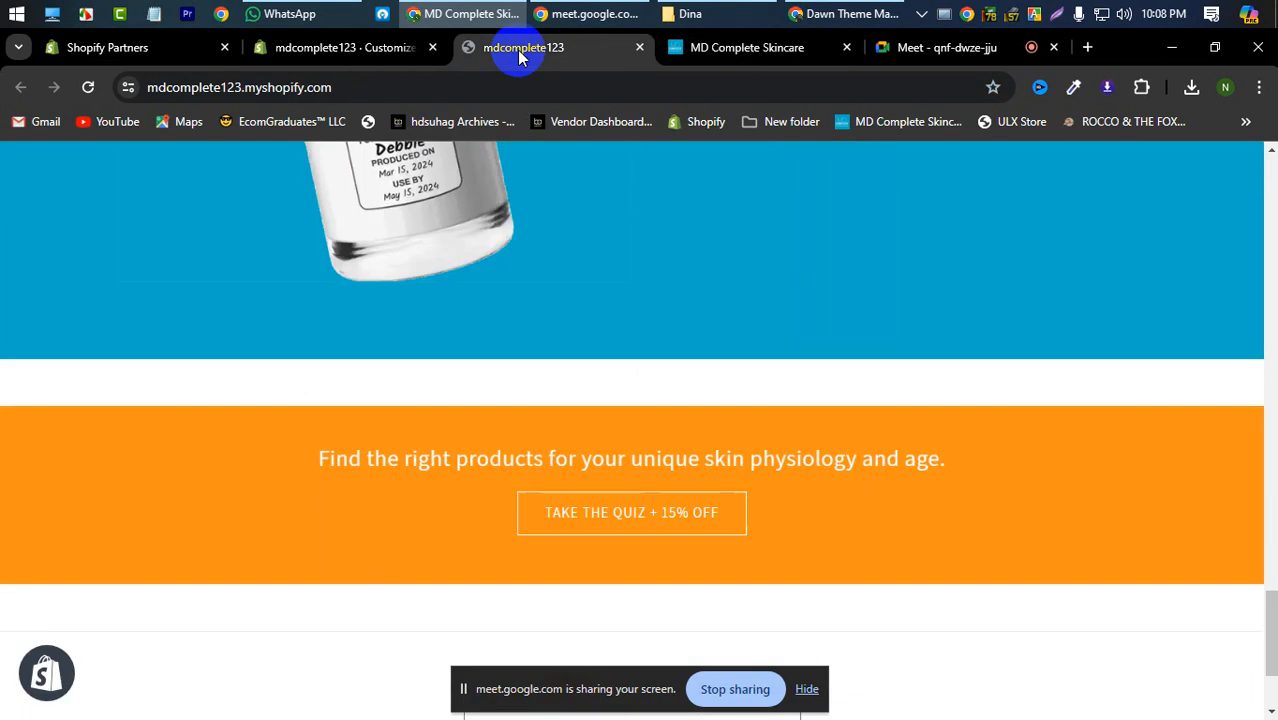
Step: Set the Featured collection section's "View all" style to Outline button and look through its product card options
left_click(340, 50)
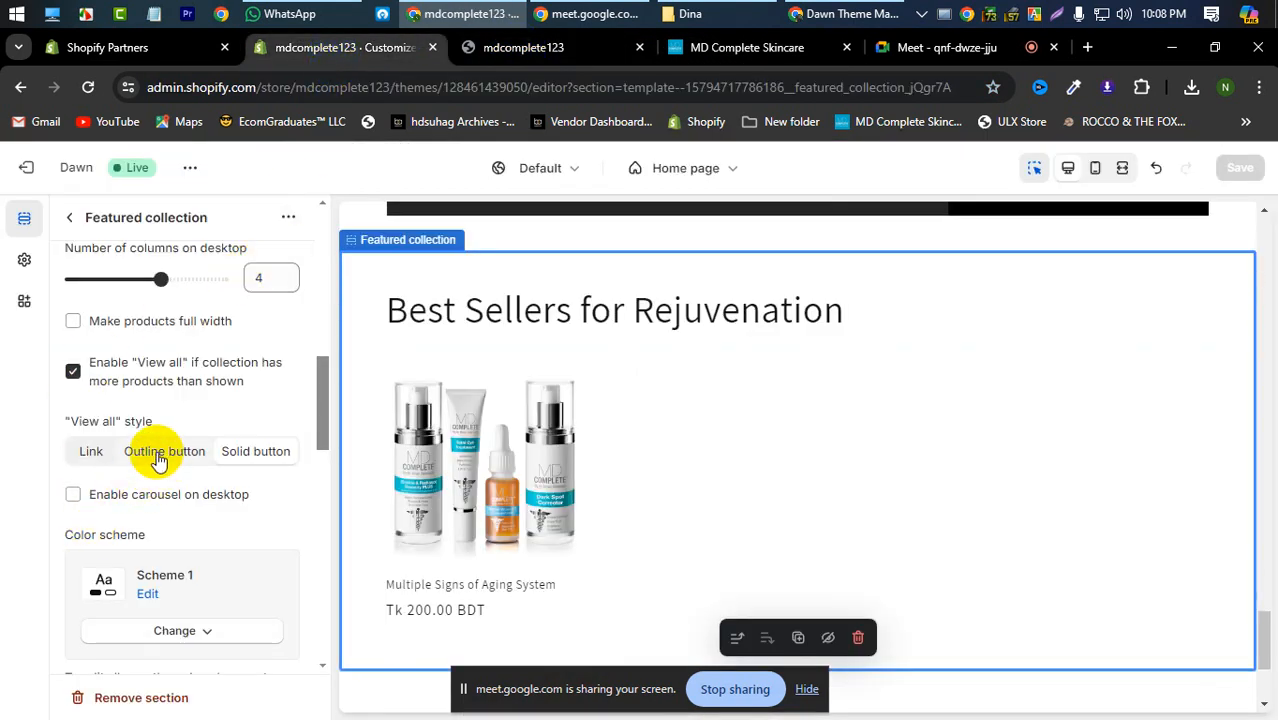
left_click(88, 455)
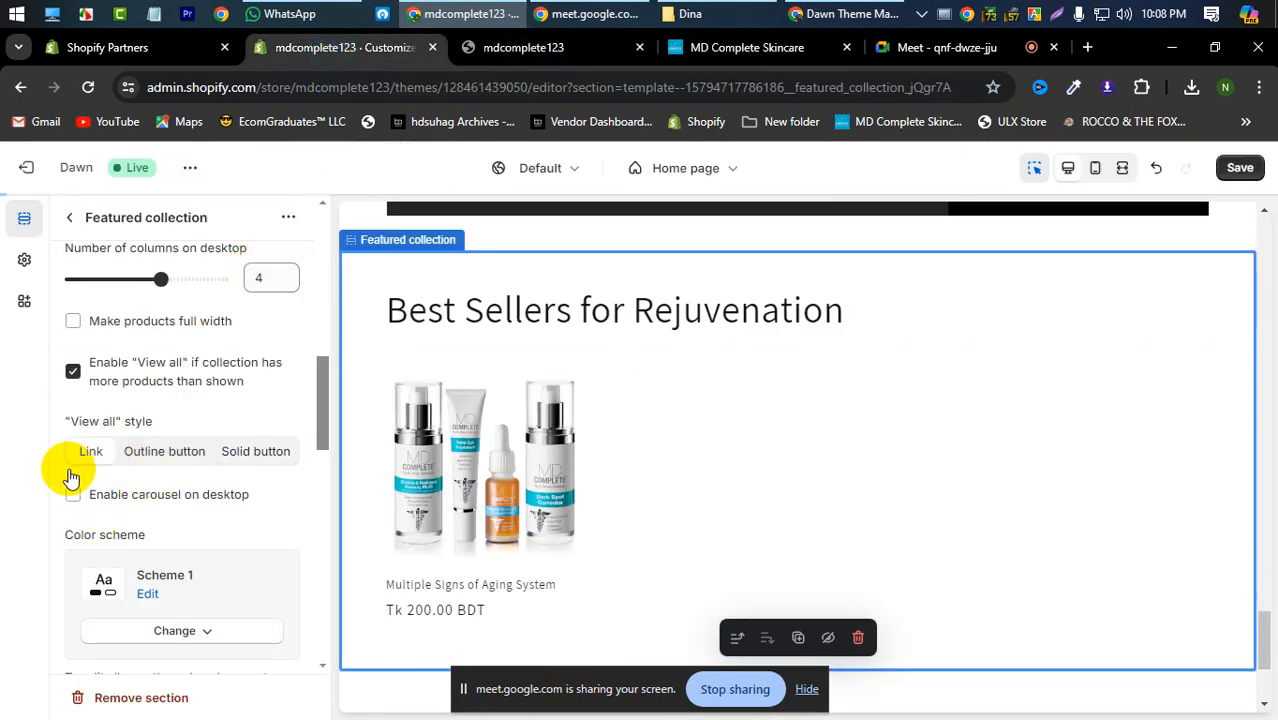
left_click(155, 455)
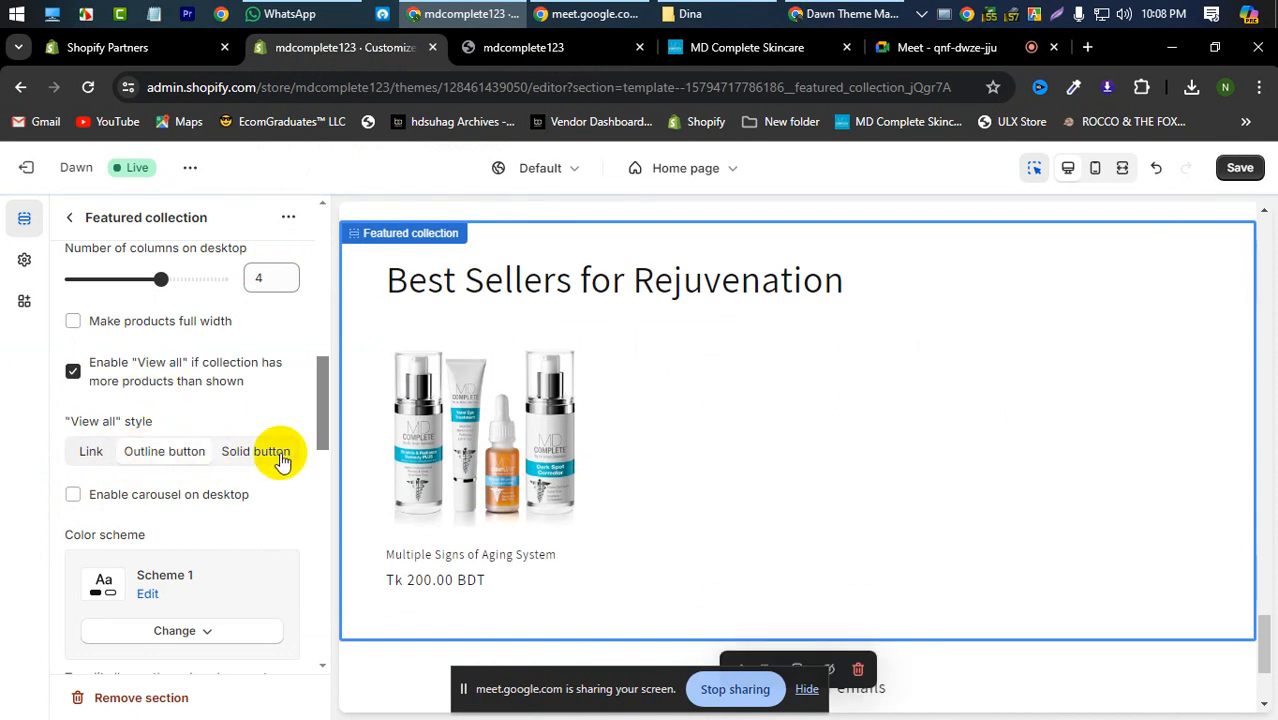
scroll(228, 467, "down", 5)
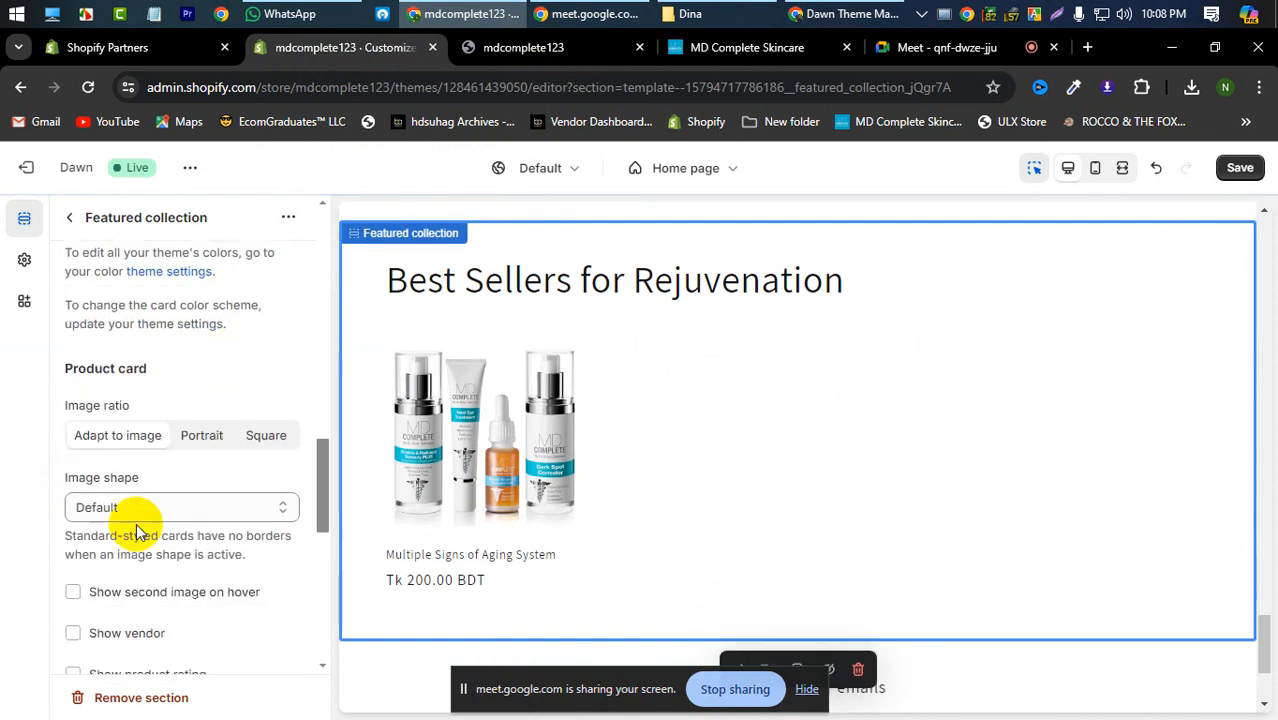
scroll(138, 532, "down", 3)
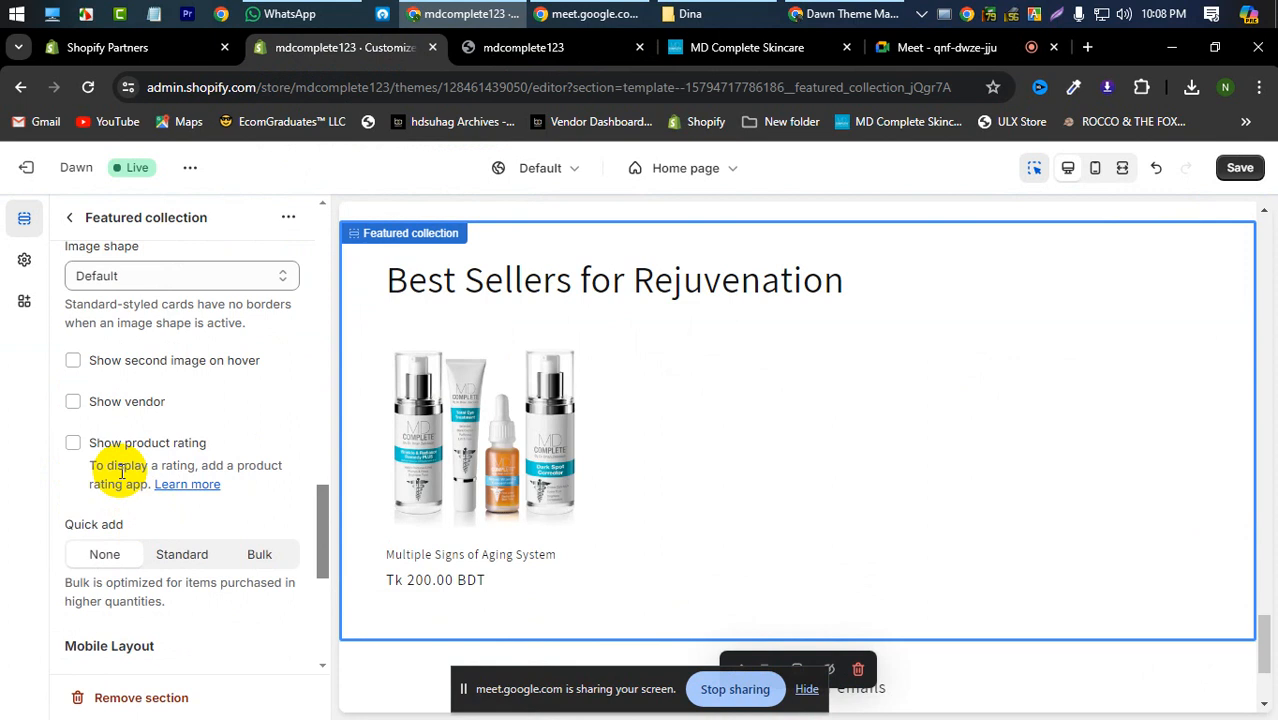
Step: Set the Featured collection section's "View all" style to Link
scroll(122, 470, "down", 4)
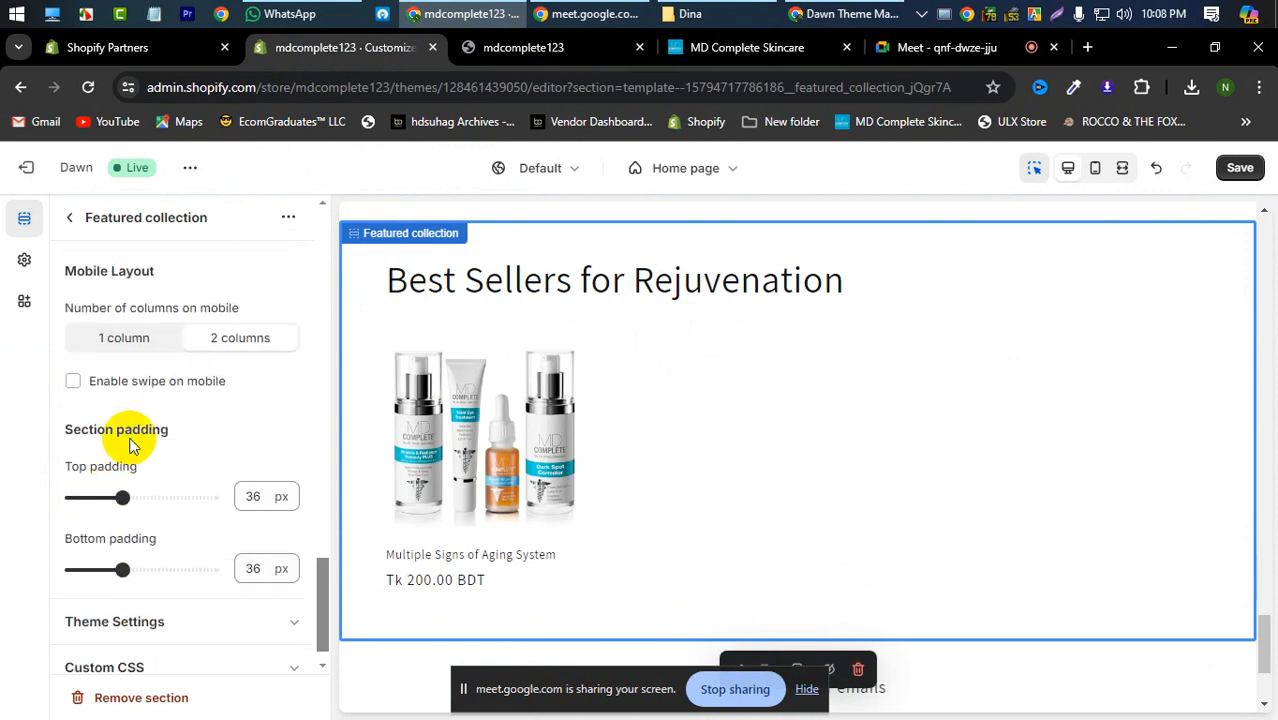
scroll(130, 445, "down", 1)
scroll(130, 440, "up", 6)
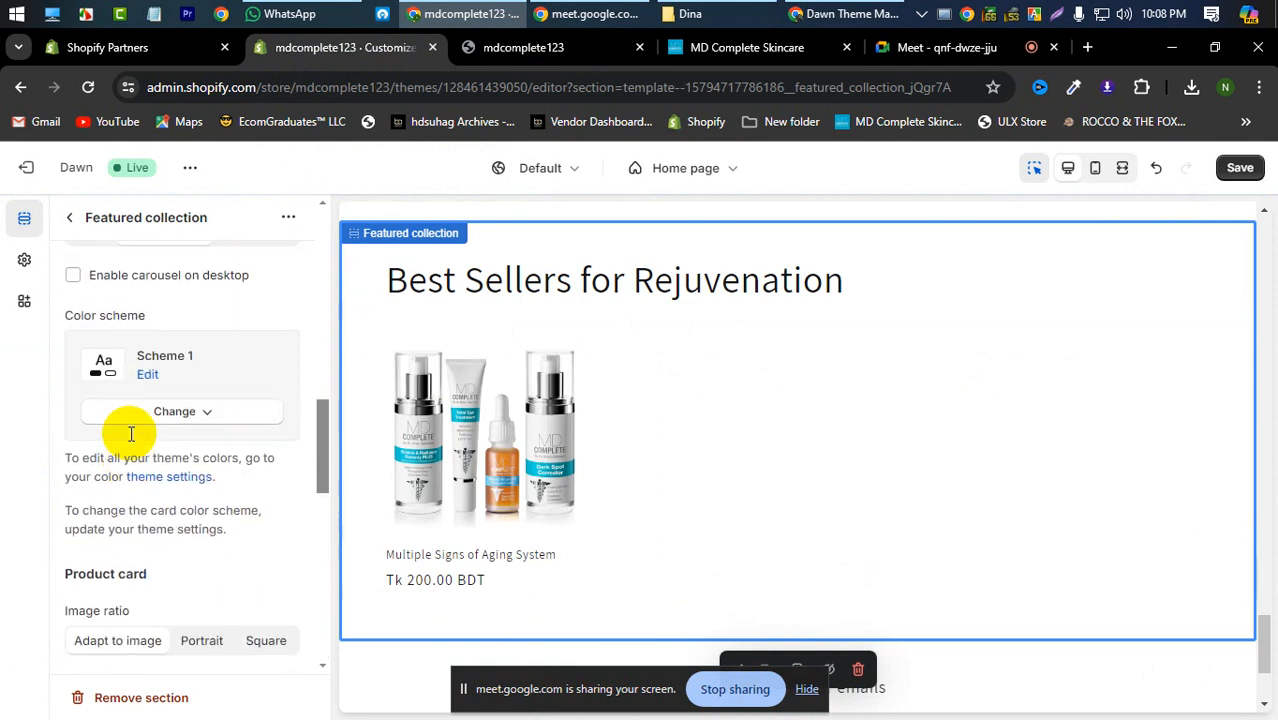
scroll(130, 434, "up", 3)
scroll(128, 430, "down", 1)
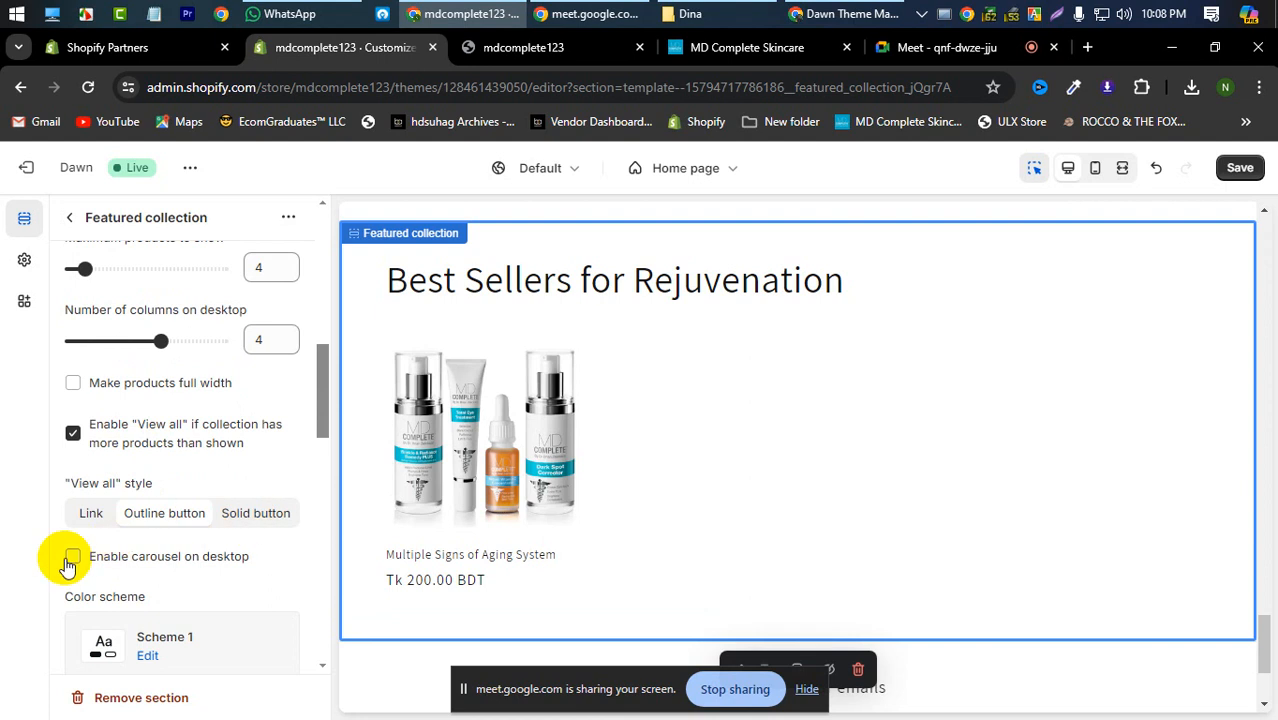
left_click(89, 512)
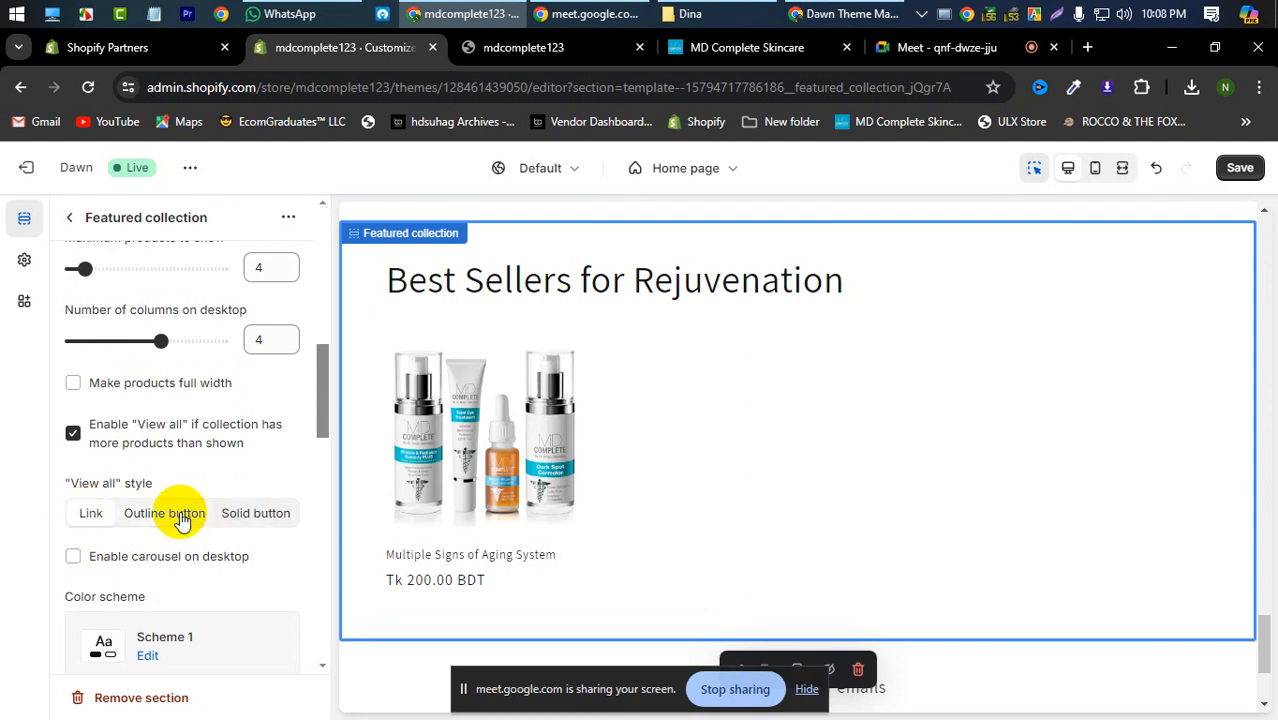
Step: Enable the second image on hover and the product rating for the Featured collection's product cards
scroll(180, 520, "down", 5)
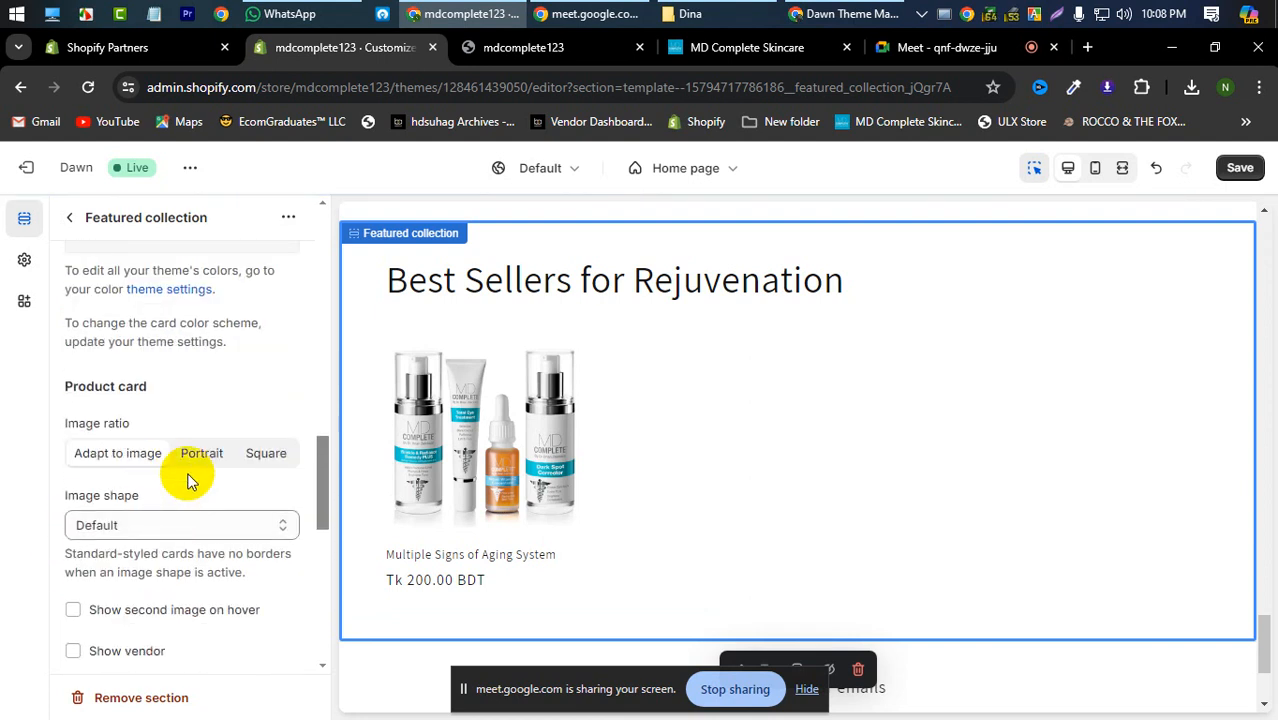
scroll(163, 402, "down", 2)
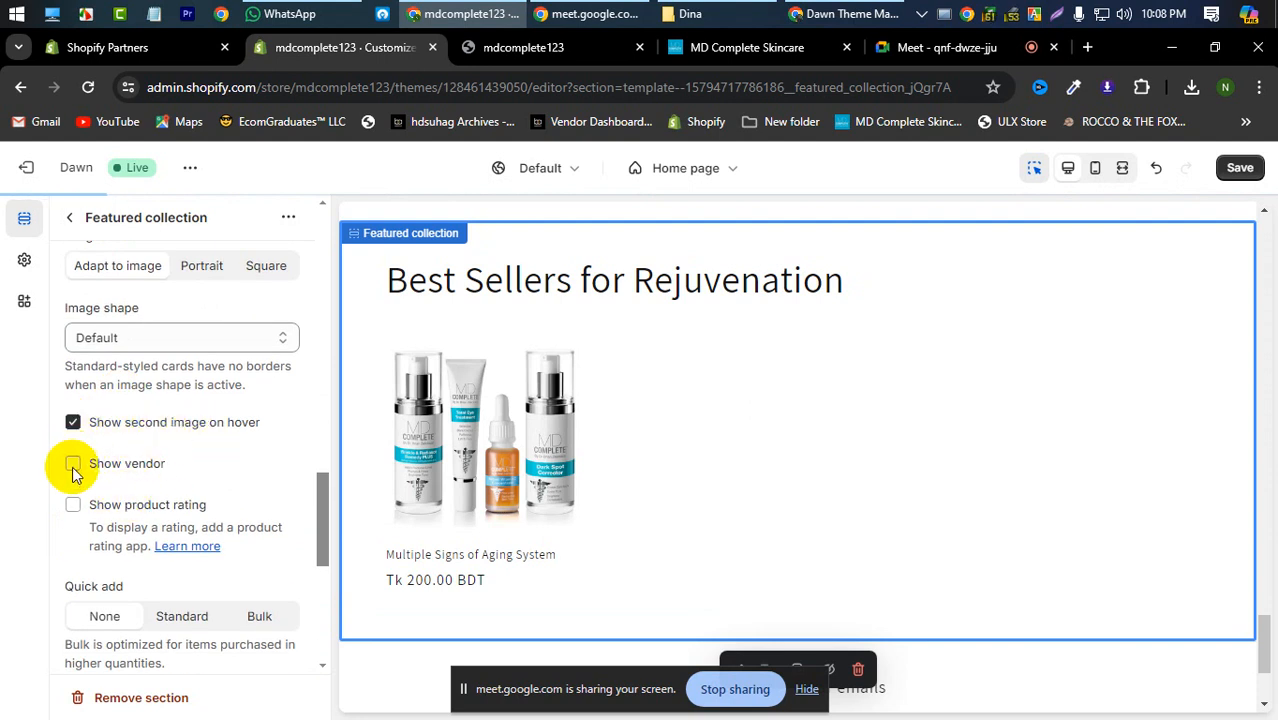
left_click(73, 505)
Step: Set the Featured collection's Quick add option to Standard and save the theme
scroll(160, 538, "down", 2)
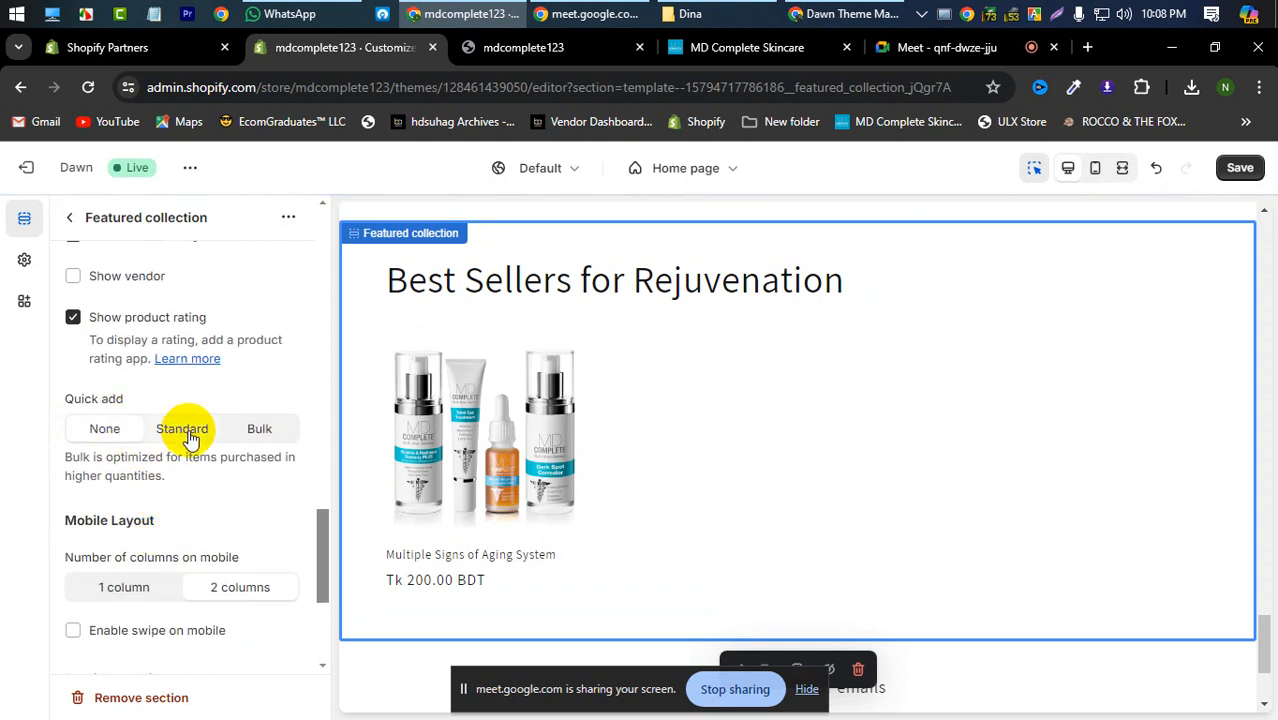
scroll(274, 441, "down", 1)
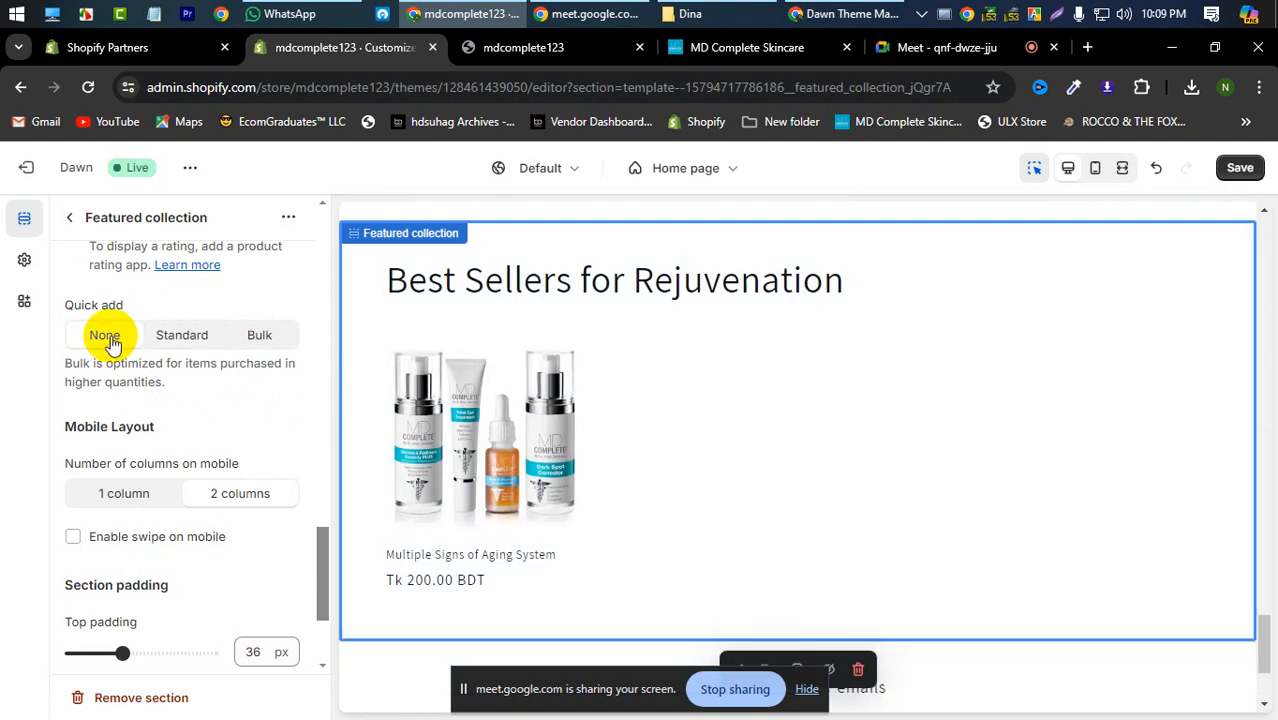
left_click(182, 340)
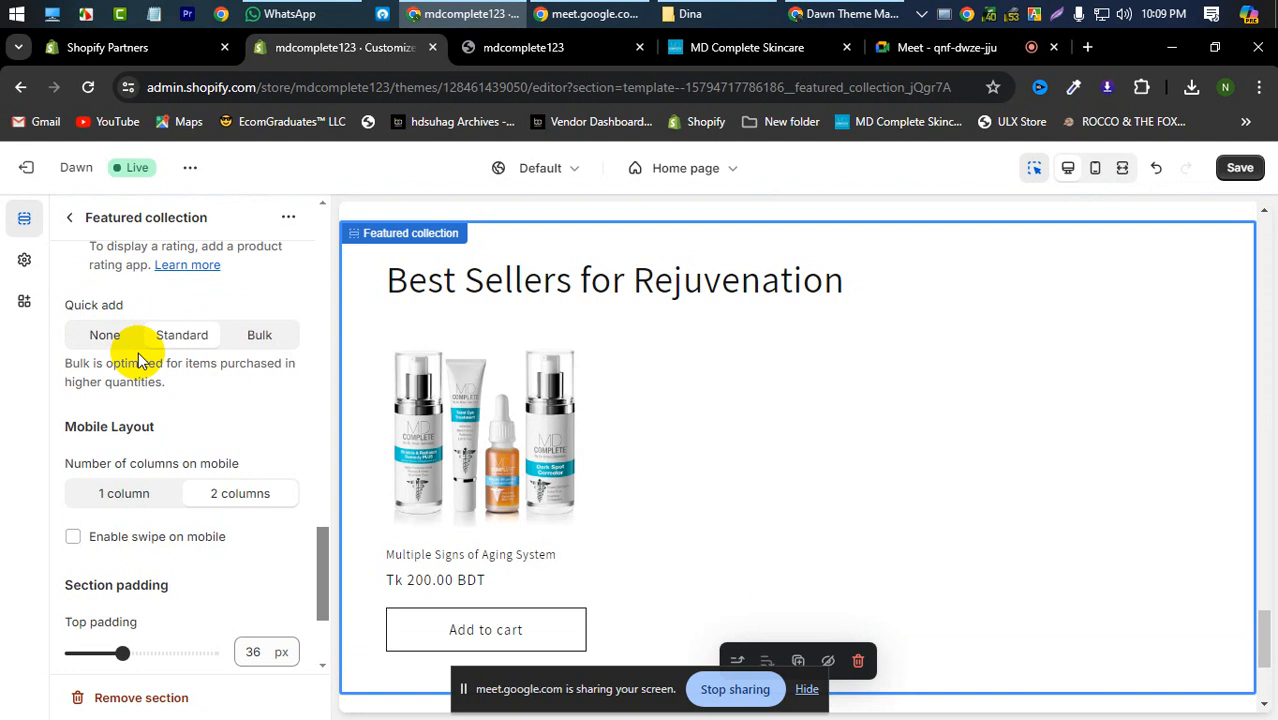
left_click(1226, 177)
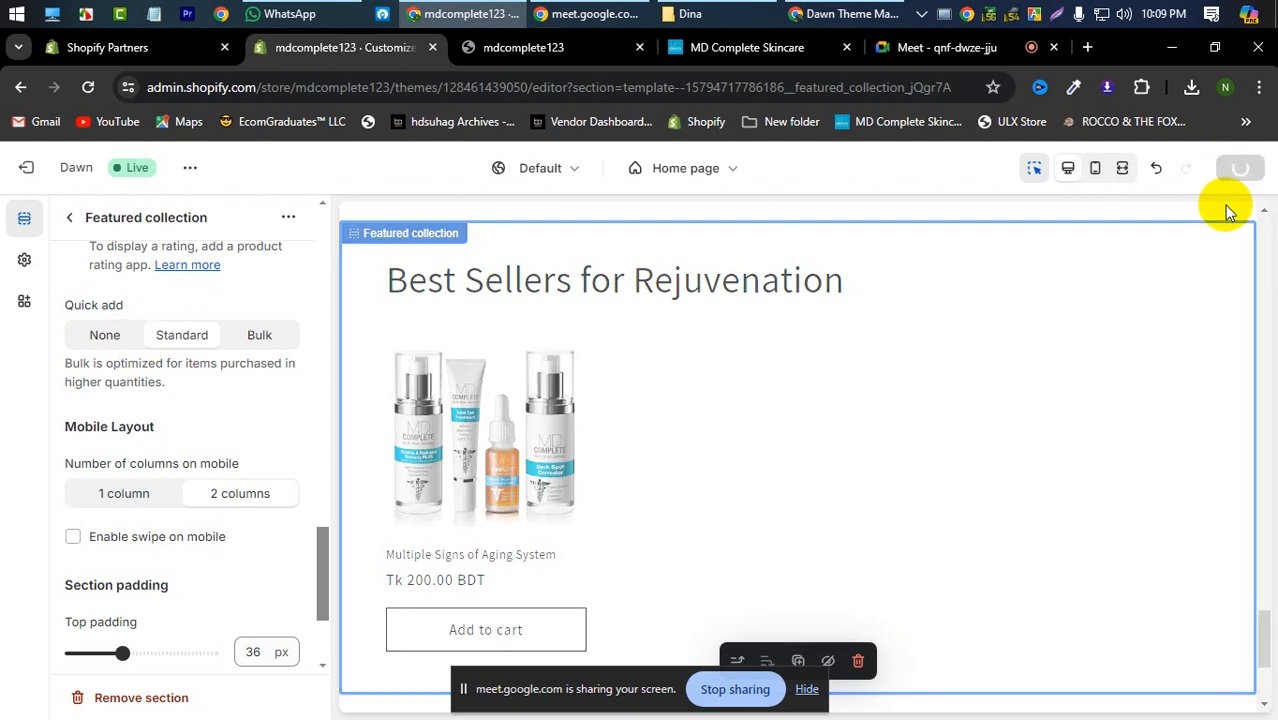
Step: Compare the part of the reference page below the best sellers with the live store's home page
left_click(745, 47)
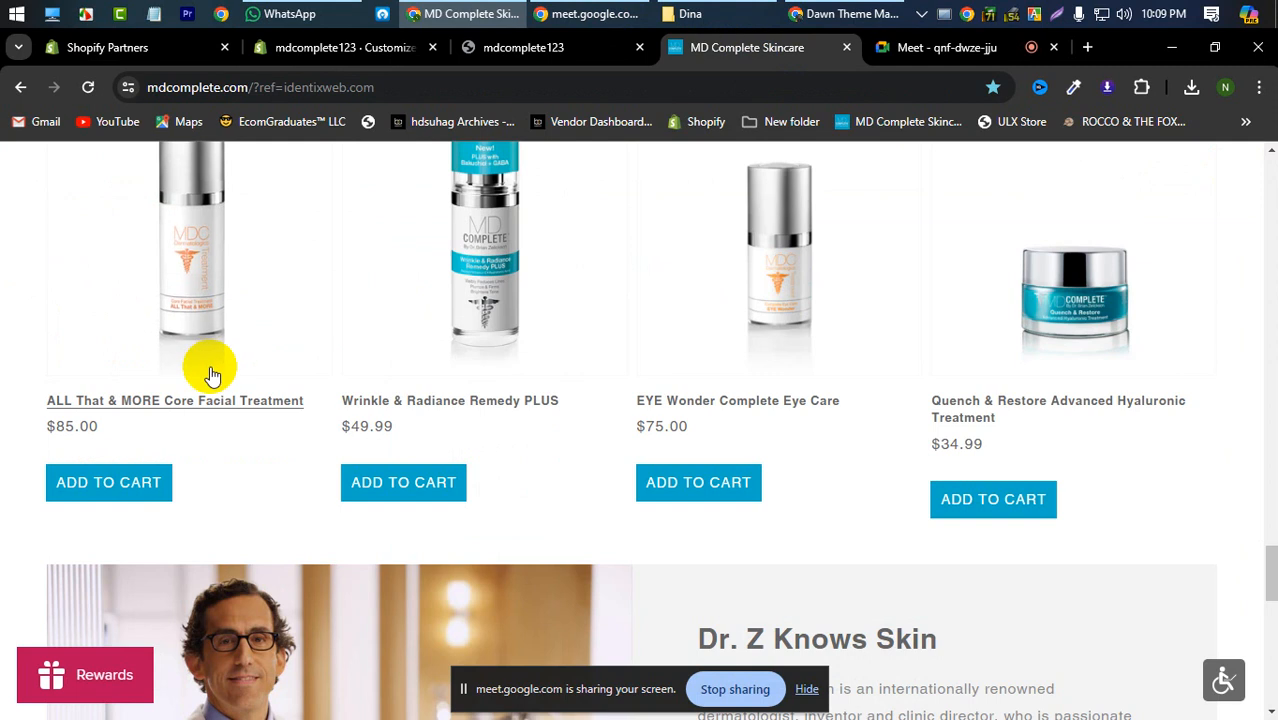
scroll(208, 362, "down", 6)
scroll(208, 362, "up", 5)
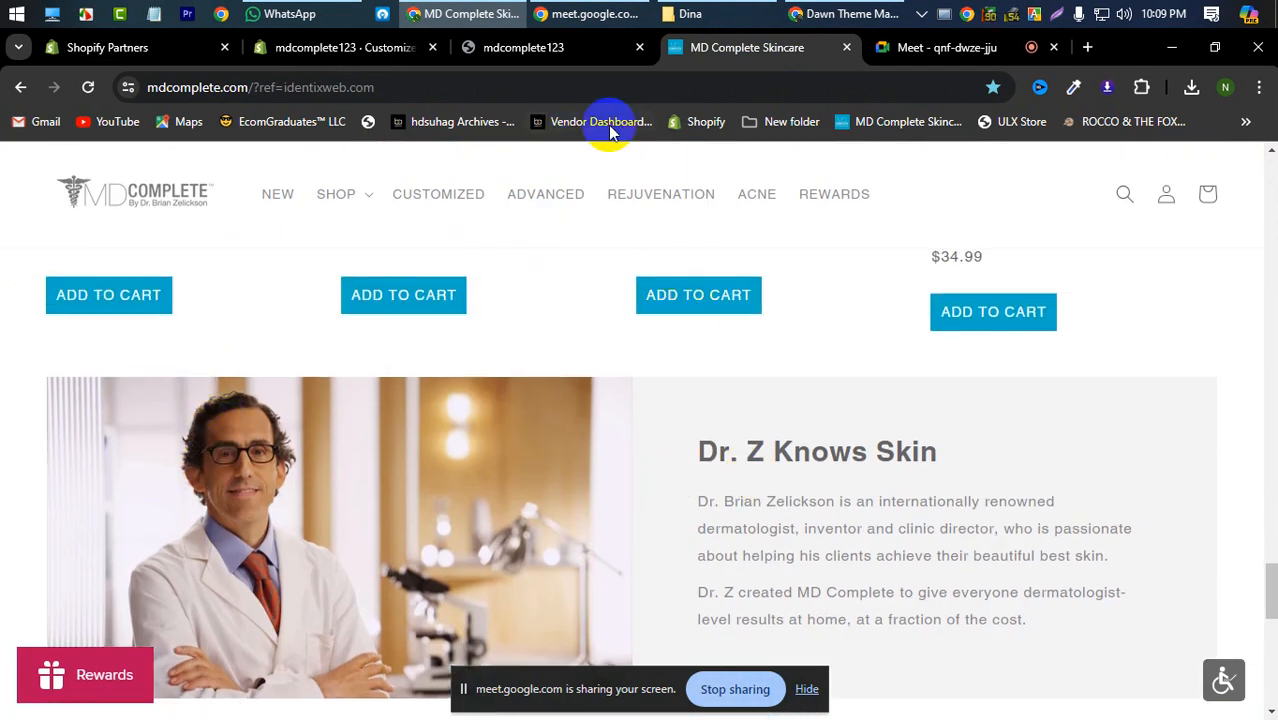
left_click(546, 58)
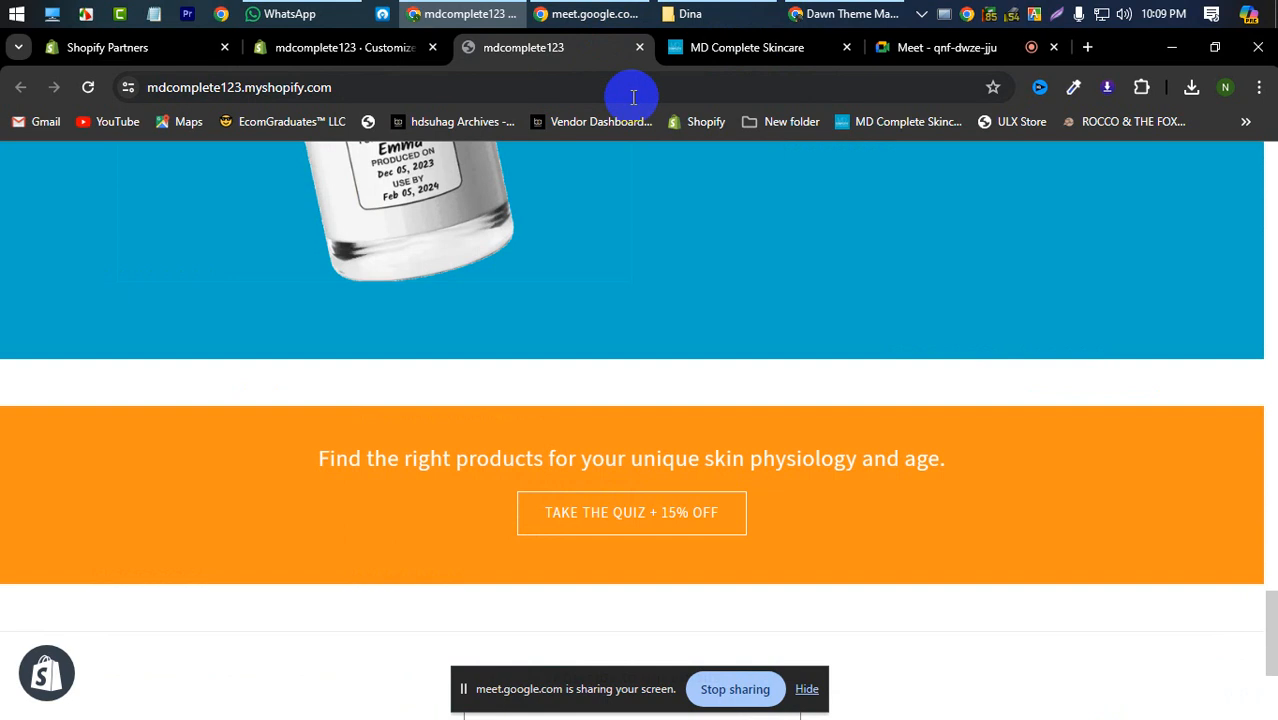
left_click(733, 57)
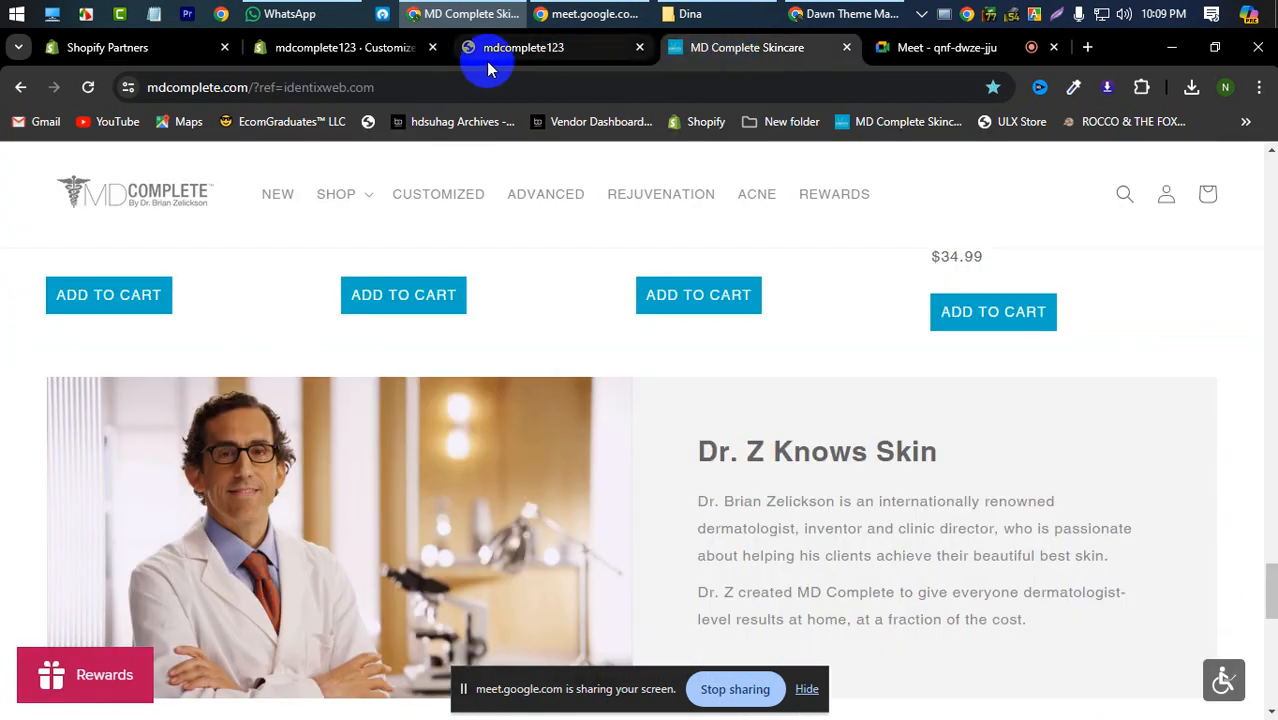
left_click(525, 60)
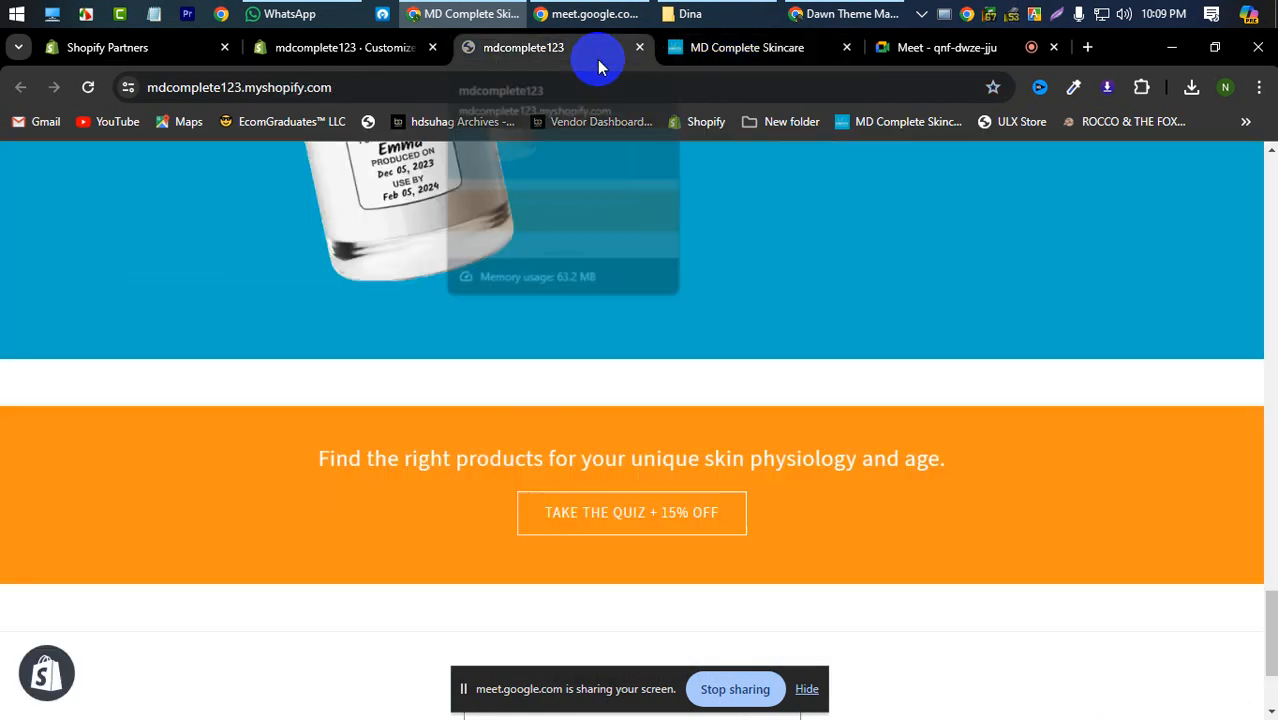
left_click(770, 52)
Step: Review the Featured collection section's settings and examine the "Dr. Z Knows Skin" section on the reference page
left_click(373, 50)
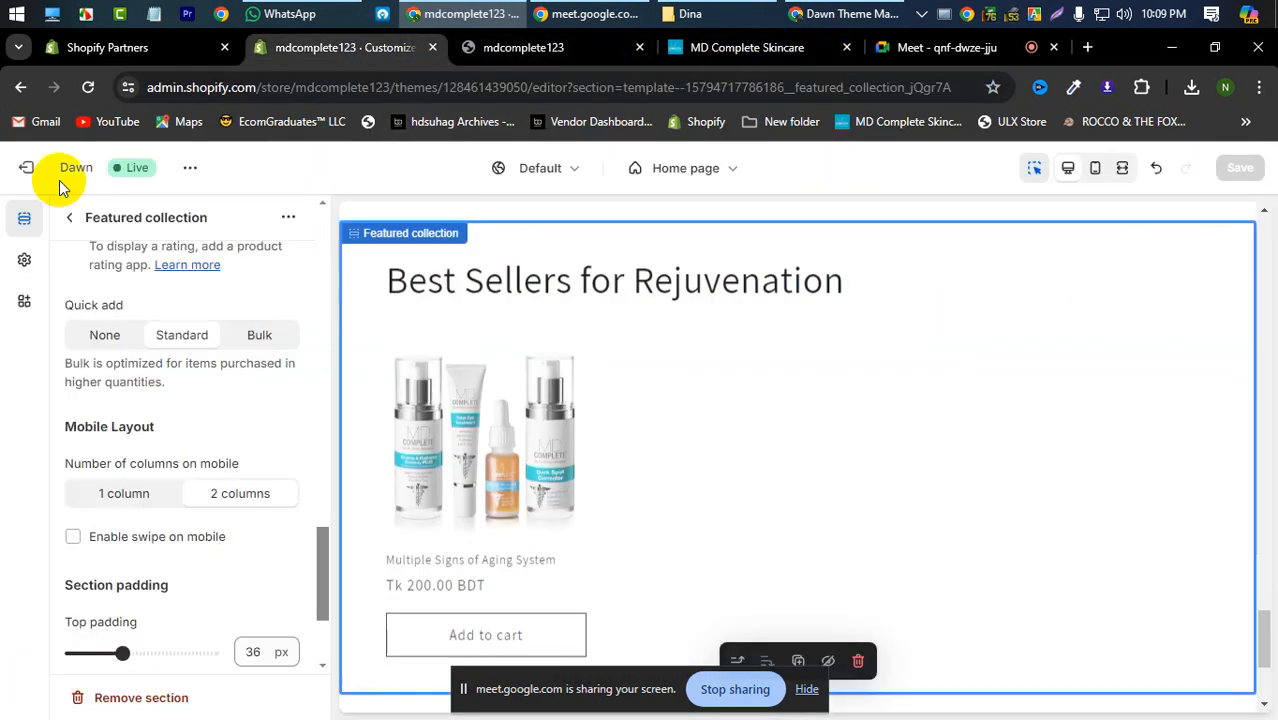
scroll(150, 485, "down", 3)
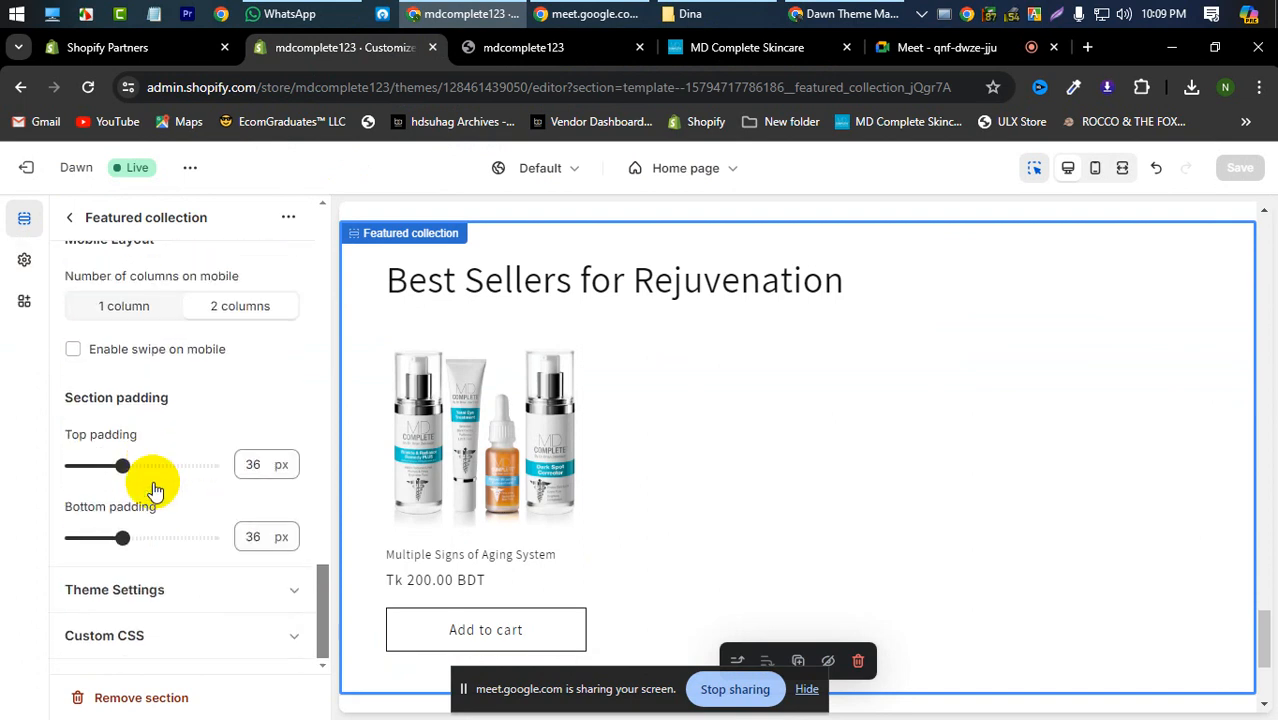
scroll(152, 488, "up", 10)
scroll(155, 482, "up", 2)
scroll(157, 486, "down", 3)
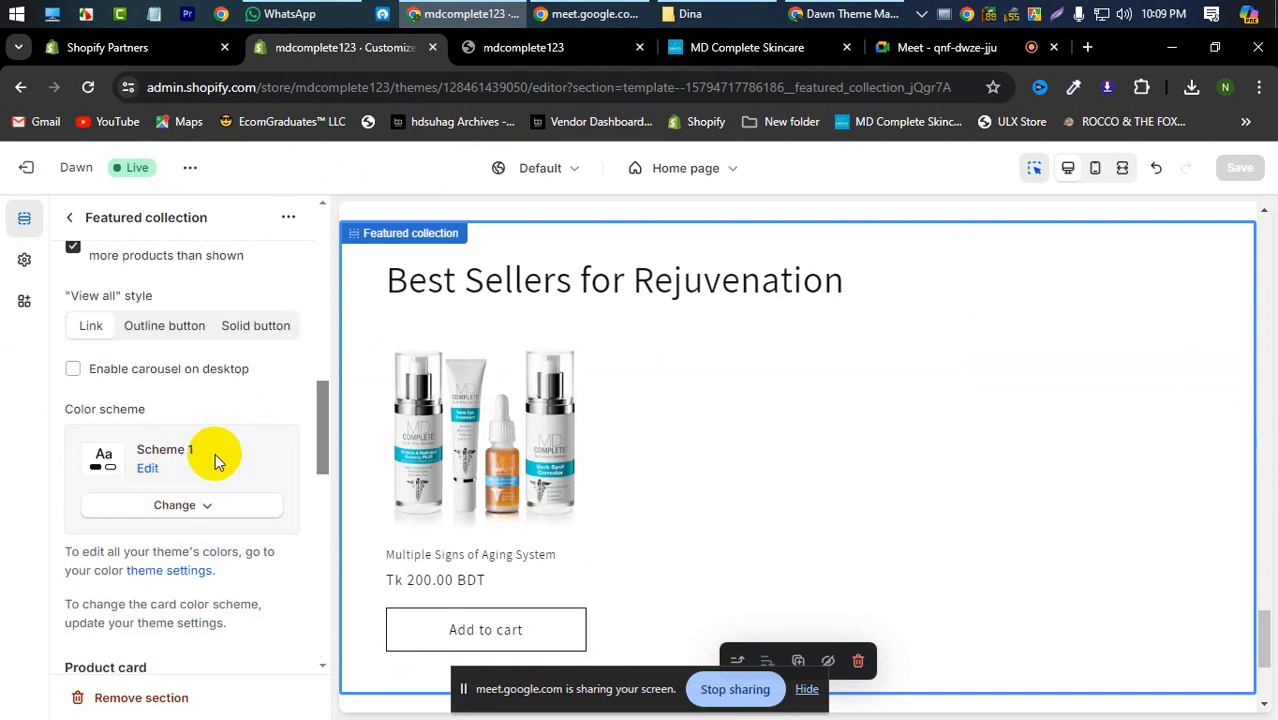
left_click(716, 52)
scroll(470, 340, "down", 2)
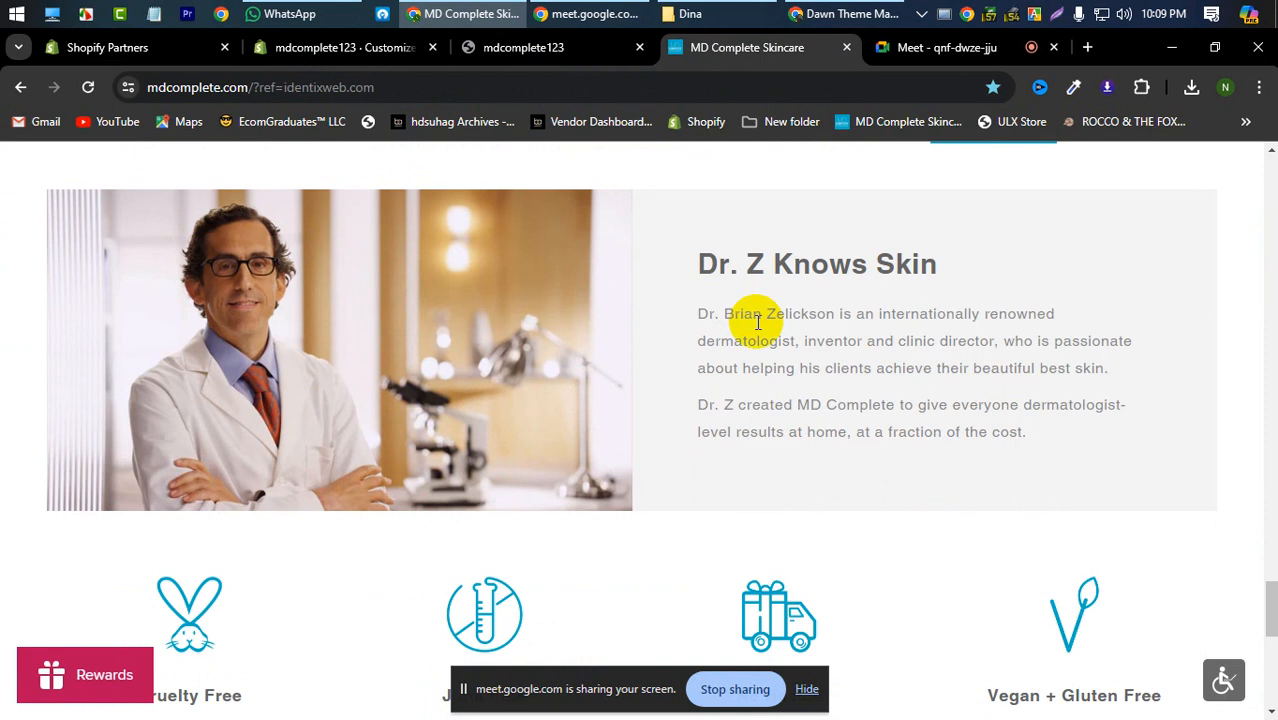
left_click(500, 58)
left_click(322, 52)
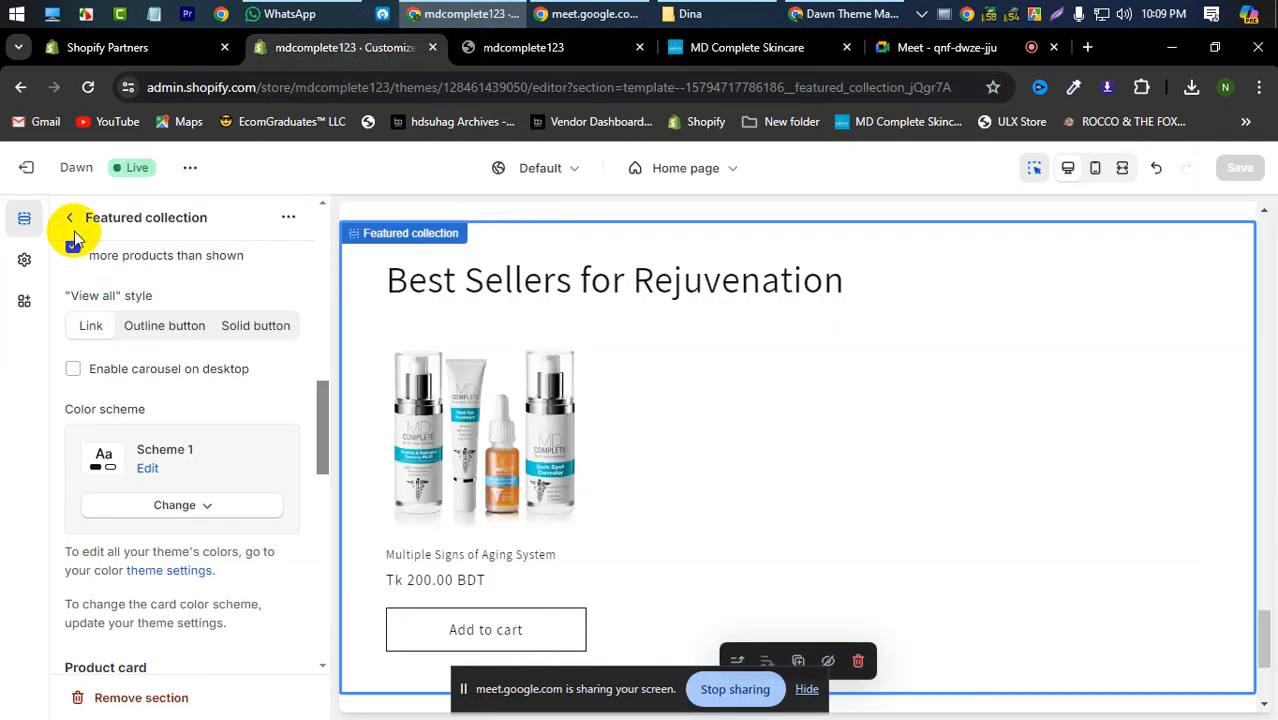
Step: Add an Image with text section below the Featured collection and assign the doctor's portrait from the store library as its image
left_click(71, 228)
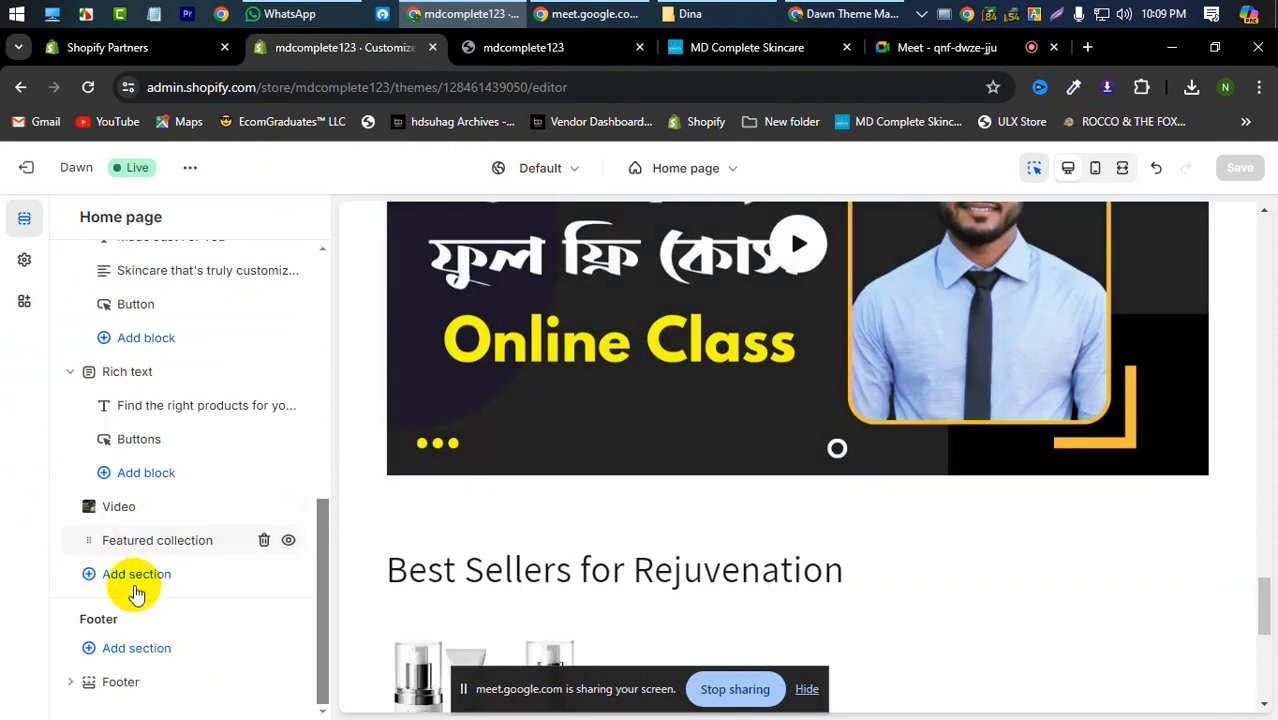
left_click(136, 576)
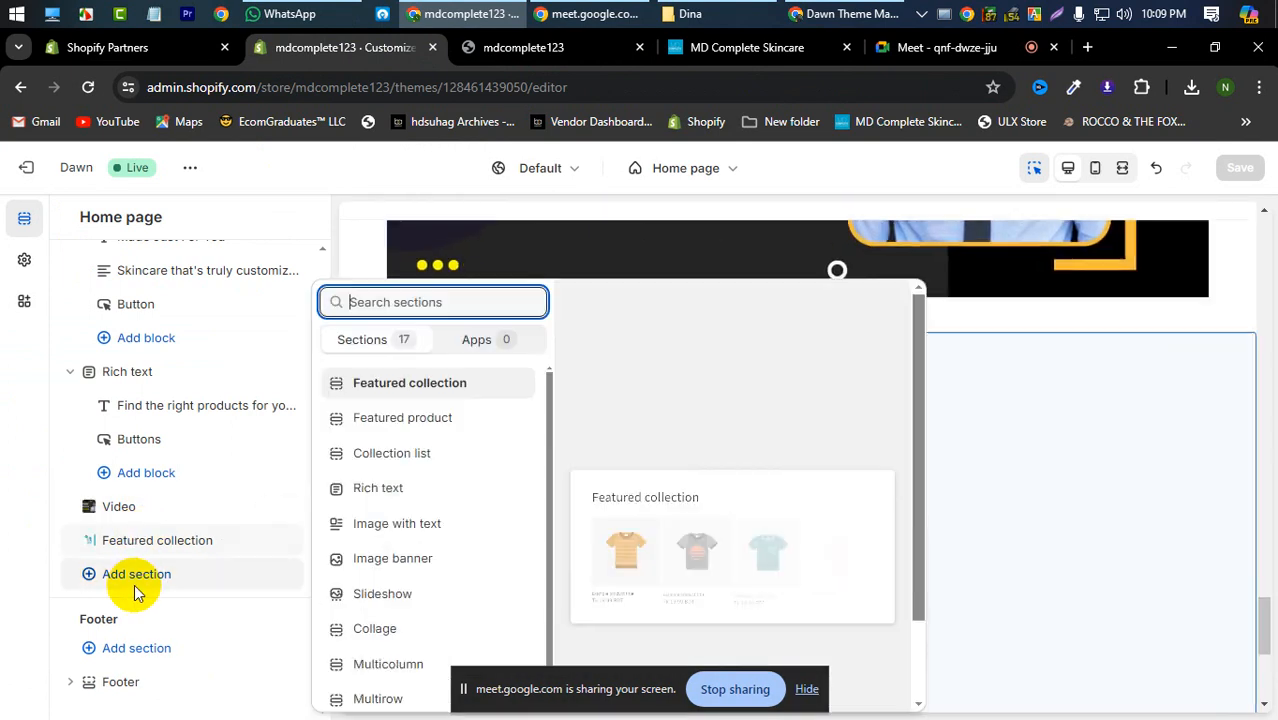
left_click(398, 536)
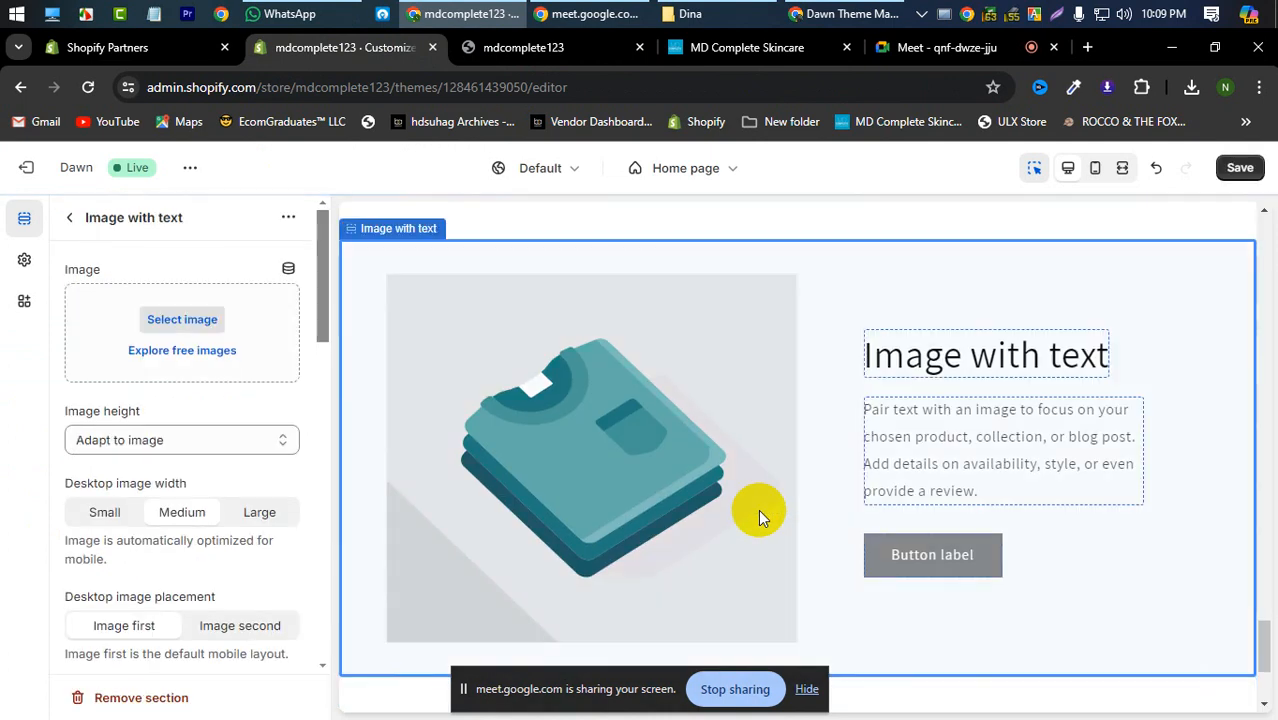
left_click(182, 320)
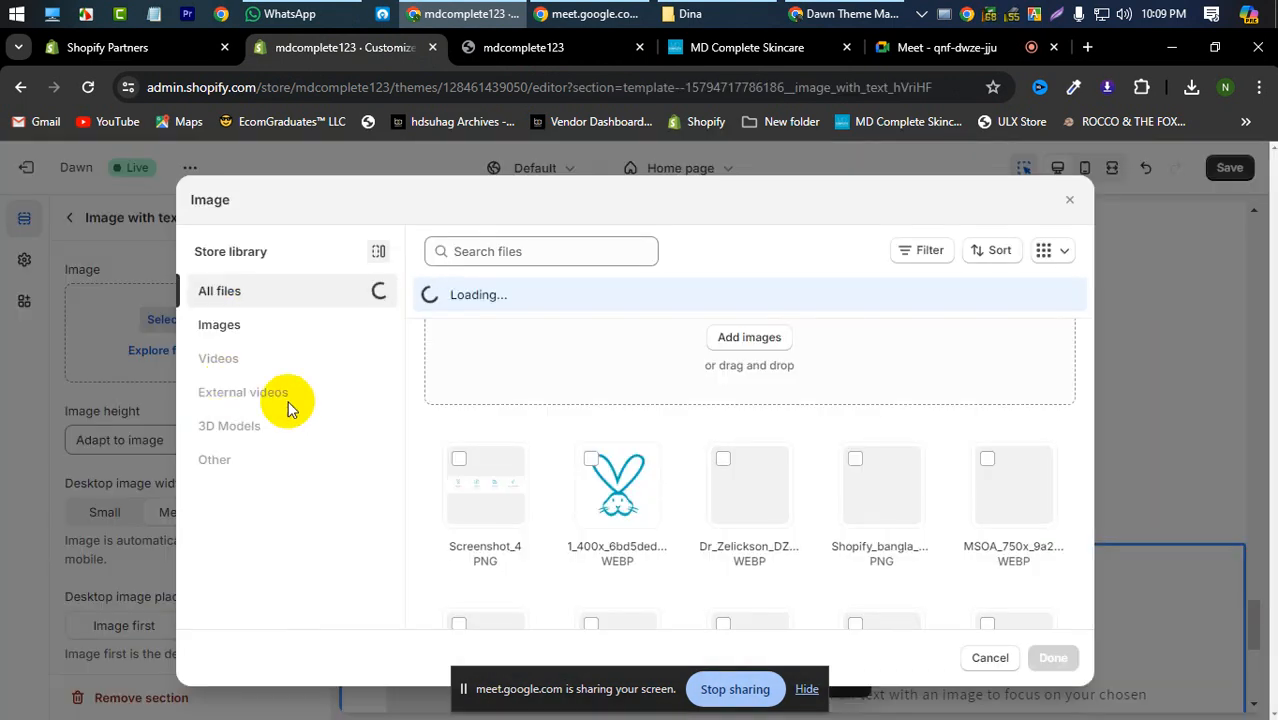
left_click(738, 528)
left_click(1060, 664)
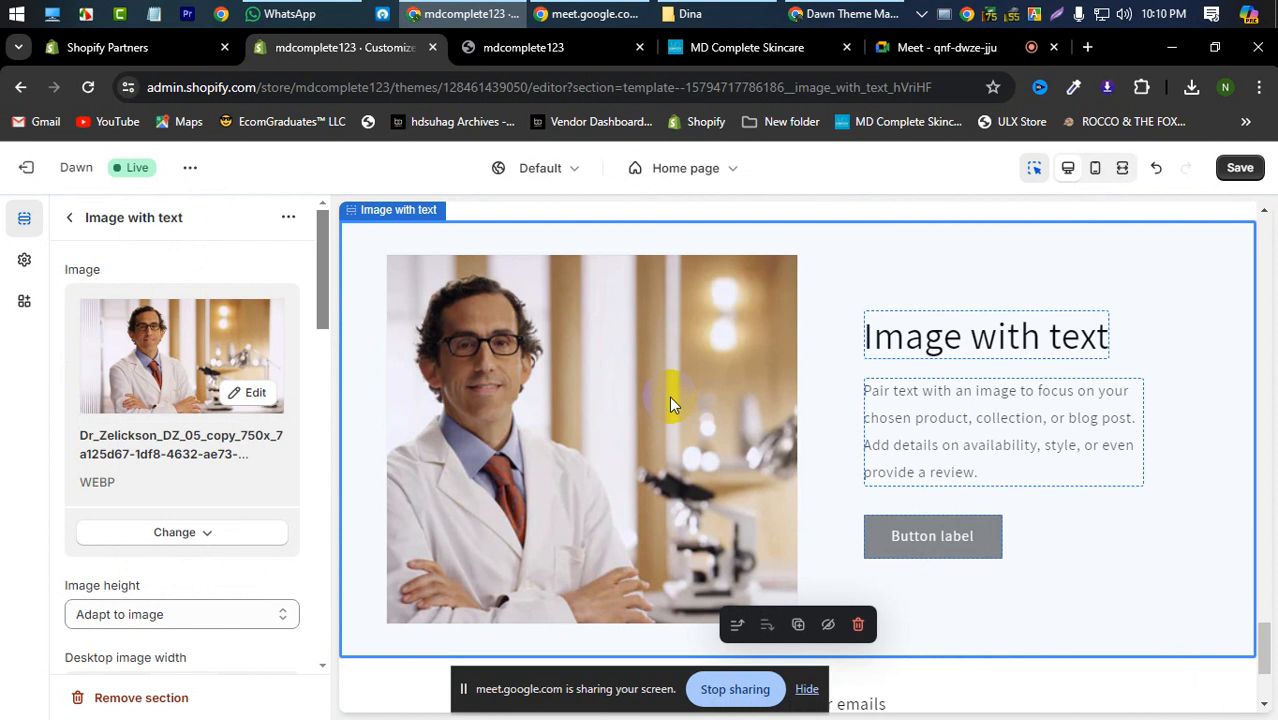
Step: Copy the "Dr. Z Knows Skin" heading from the reference page and return to the theme editor
left_click(790, 47)
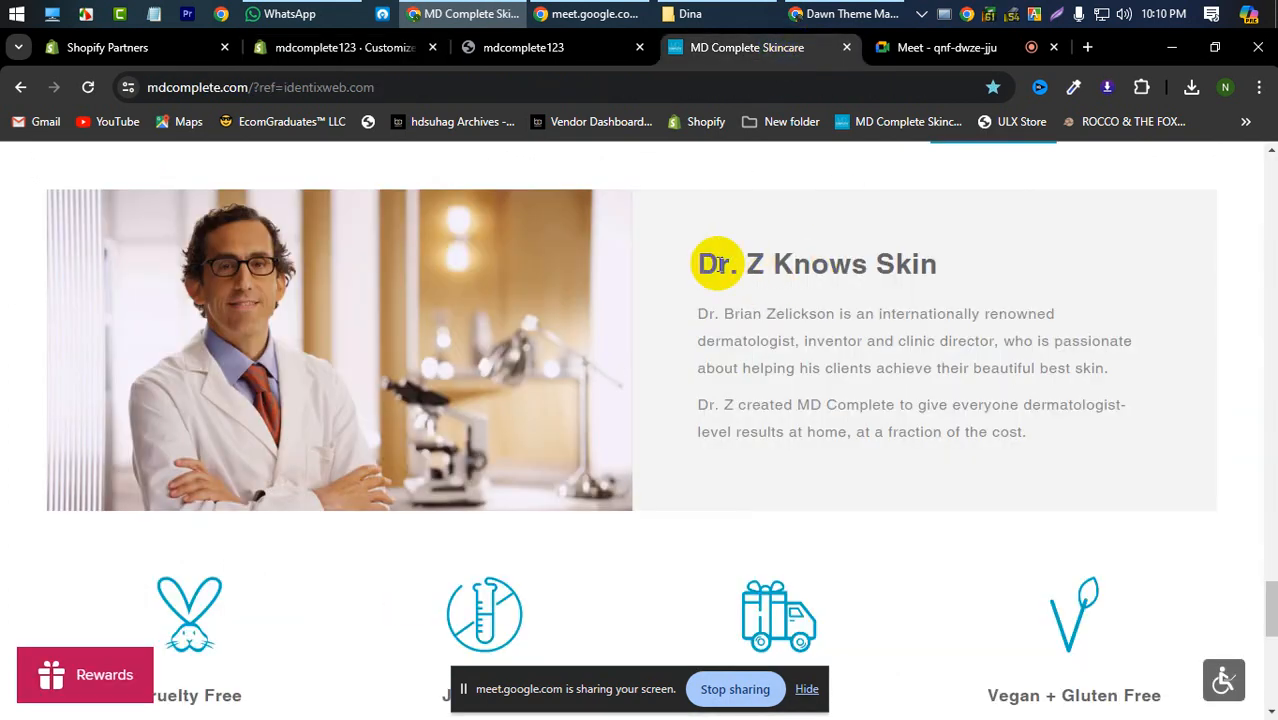
left_click_drag(700, 262, 922, 266)
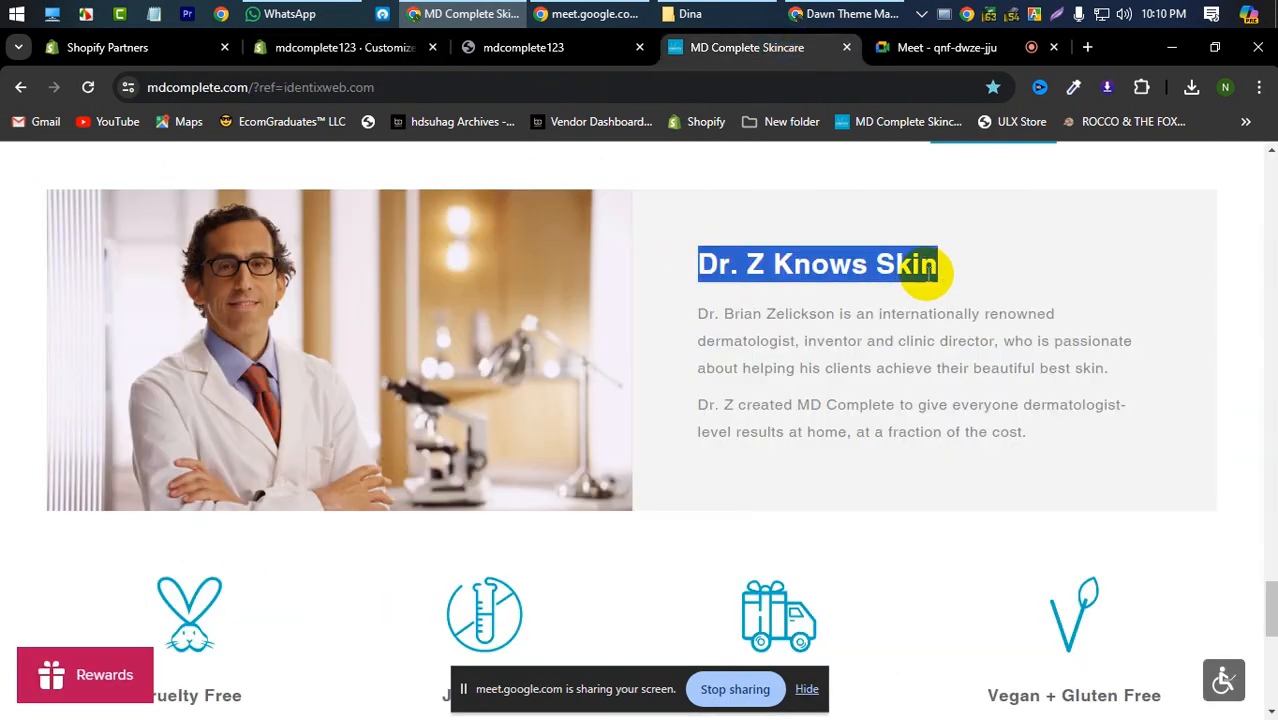
right_click(928, 270)
left_click(945, 293)
left_click(330, 47)
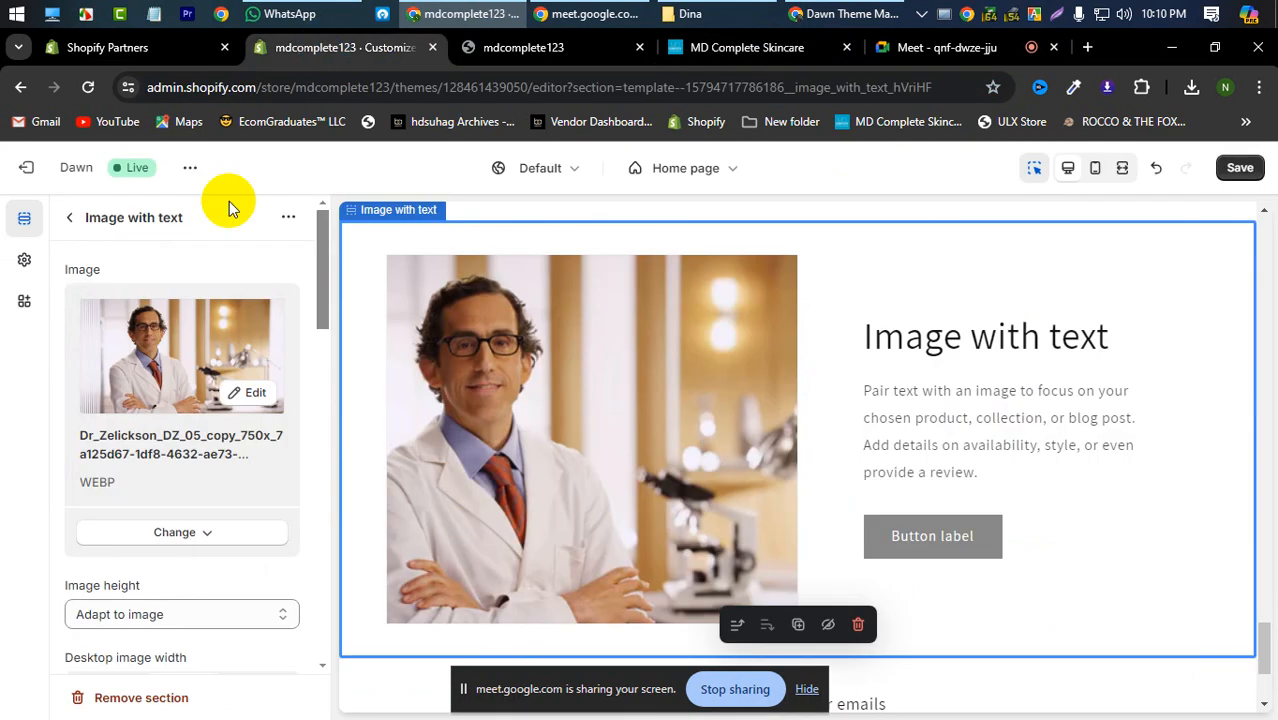
Step: Replace the heading of the Image with text section with the copied "Dr. Z Knows Skin"
scroll(63, 583, "down", 3)
left_click(173, 340)
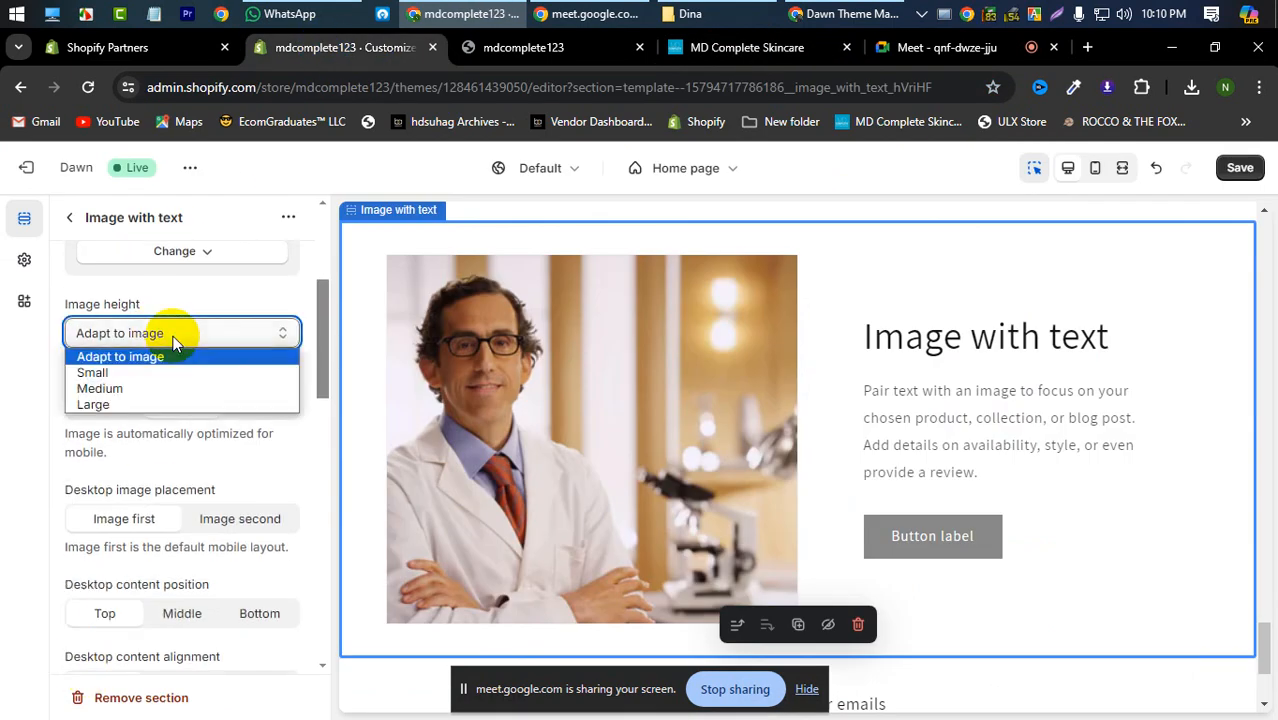
left_click(173, 340)
scroll(150, 450, "down", 1)
scroll(147, 460, "up", 4)
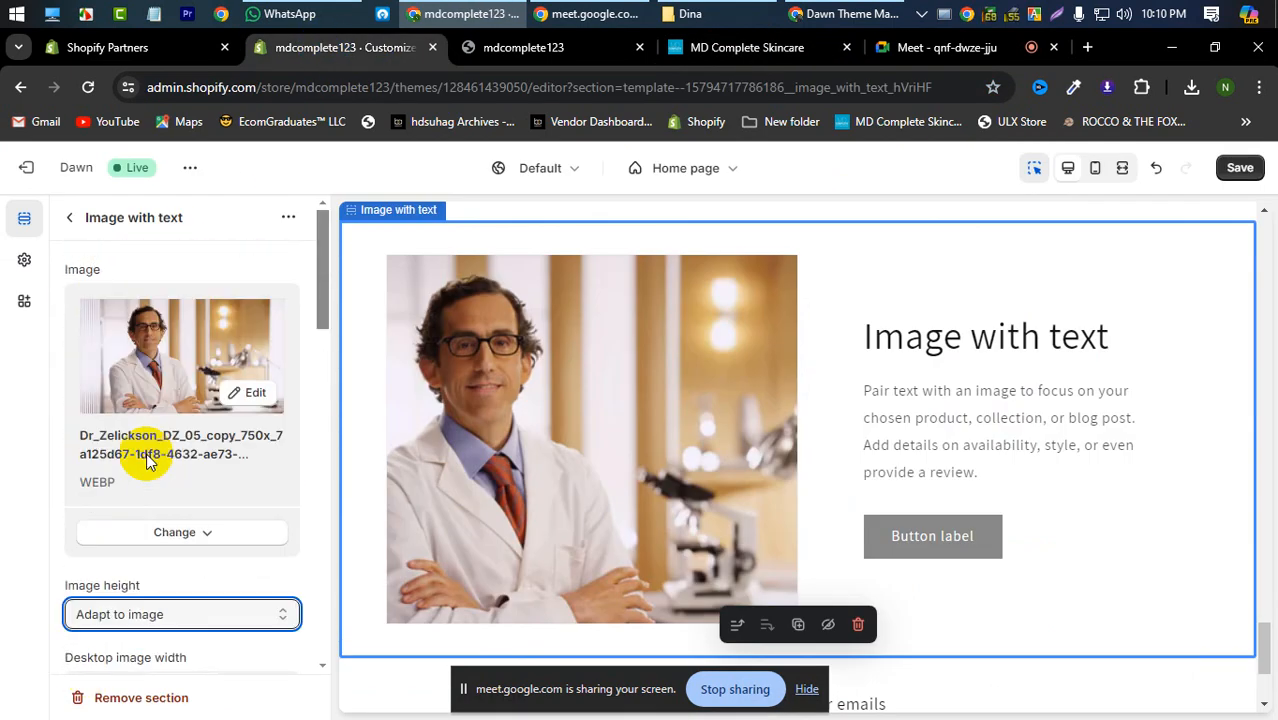
scroll(143, 451, "down", 4)
scroll(84, 330, "down", 5)
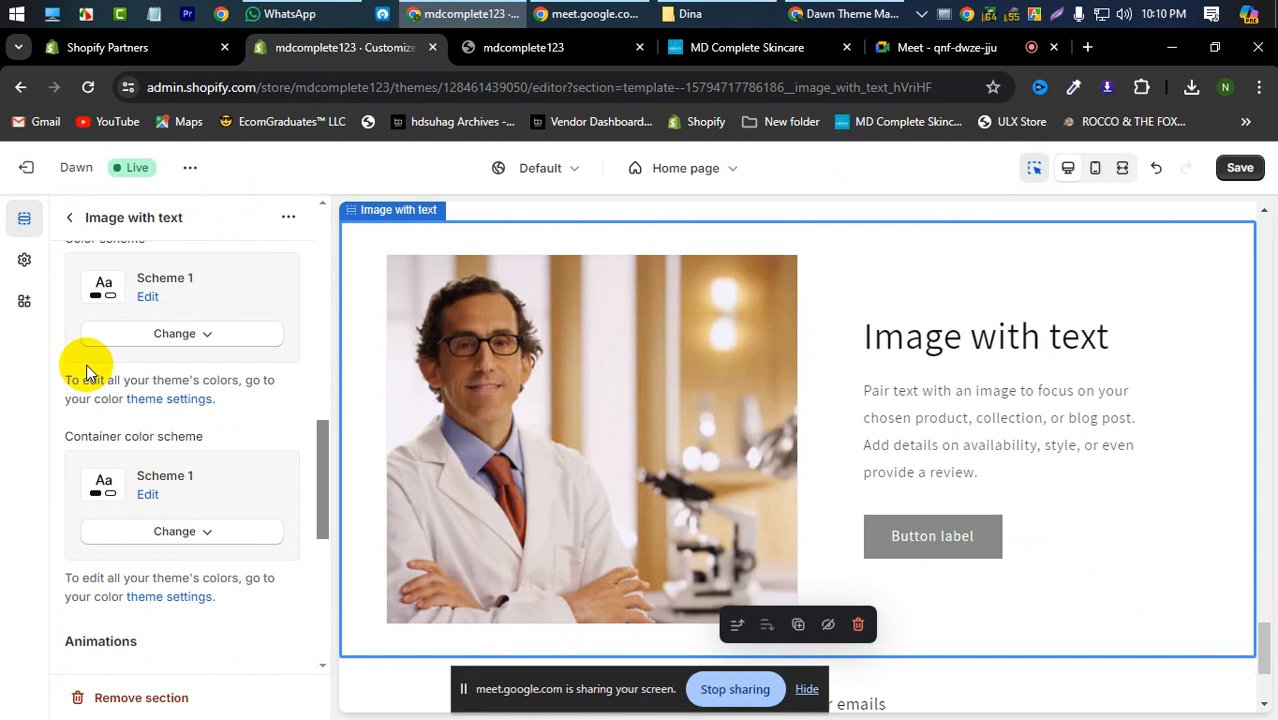
left_click(74, 220)
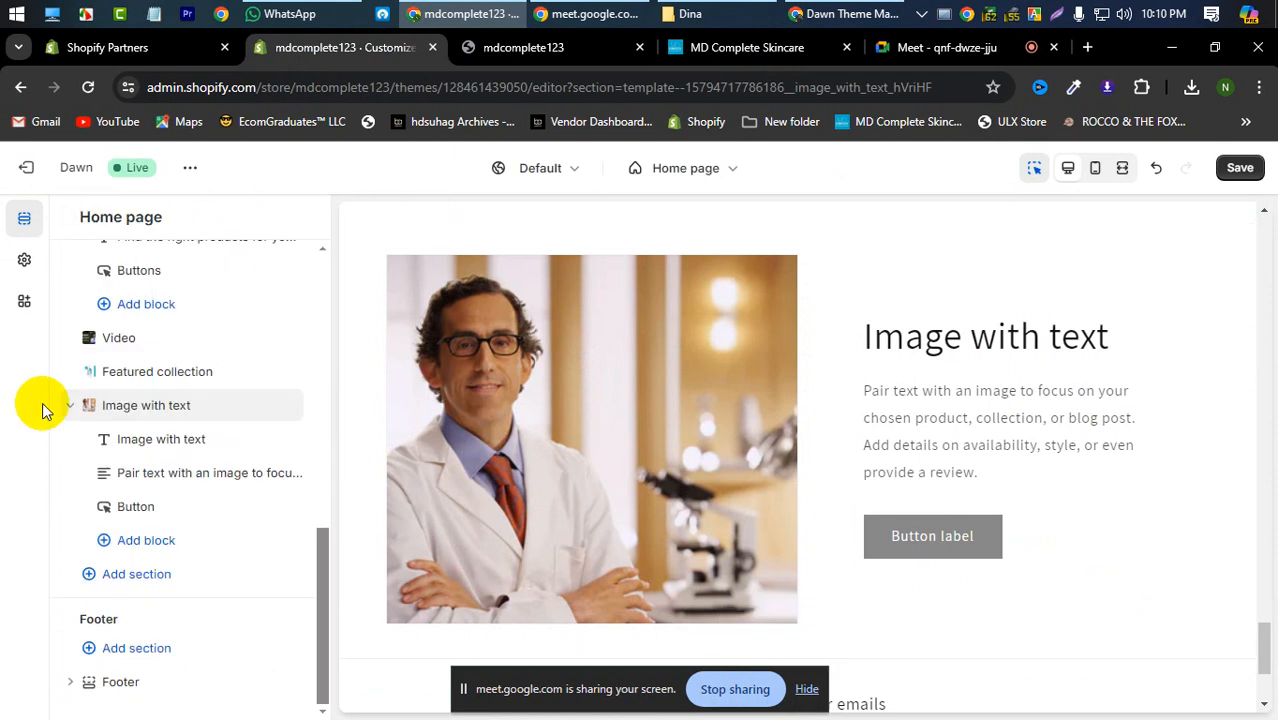
left_click(163, 452)
triple_click(178, 350)
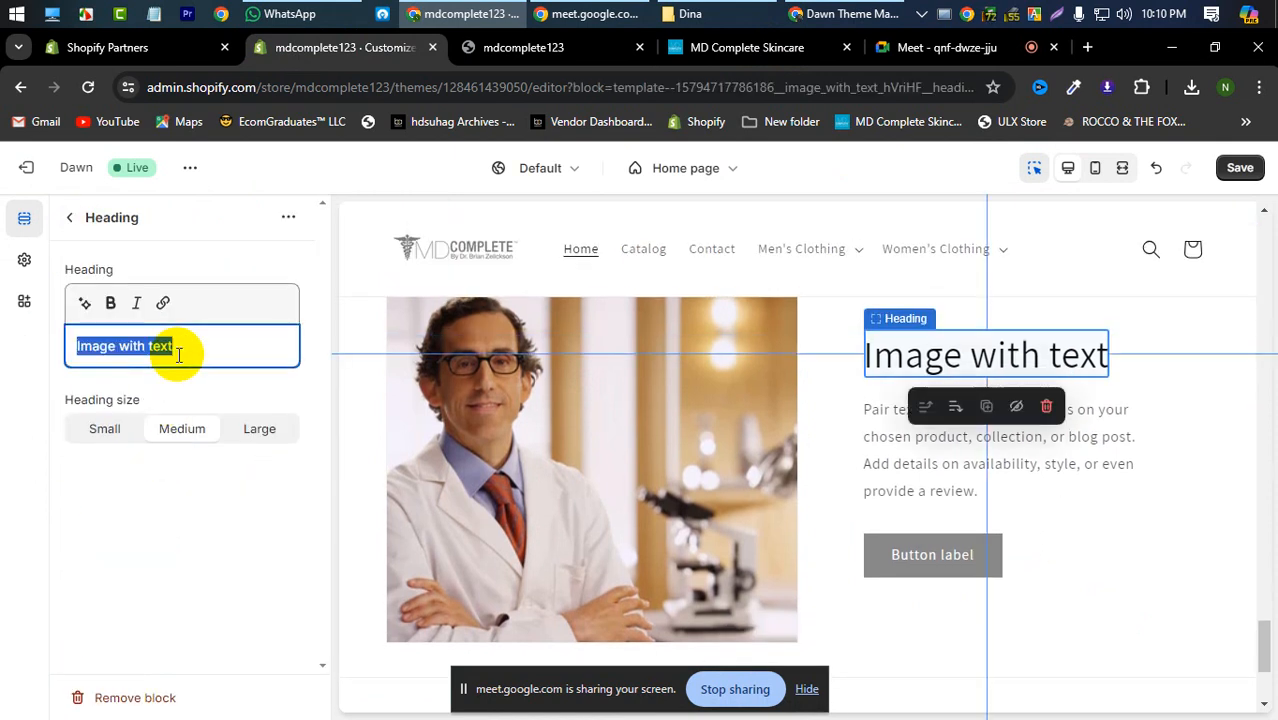
key("ctrl+v")
Step: Copy both description paragraphs under "Dr. Z Knows Skin" on the reference page and return to the theme editor
left_click(700, 47)
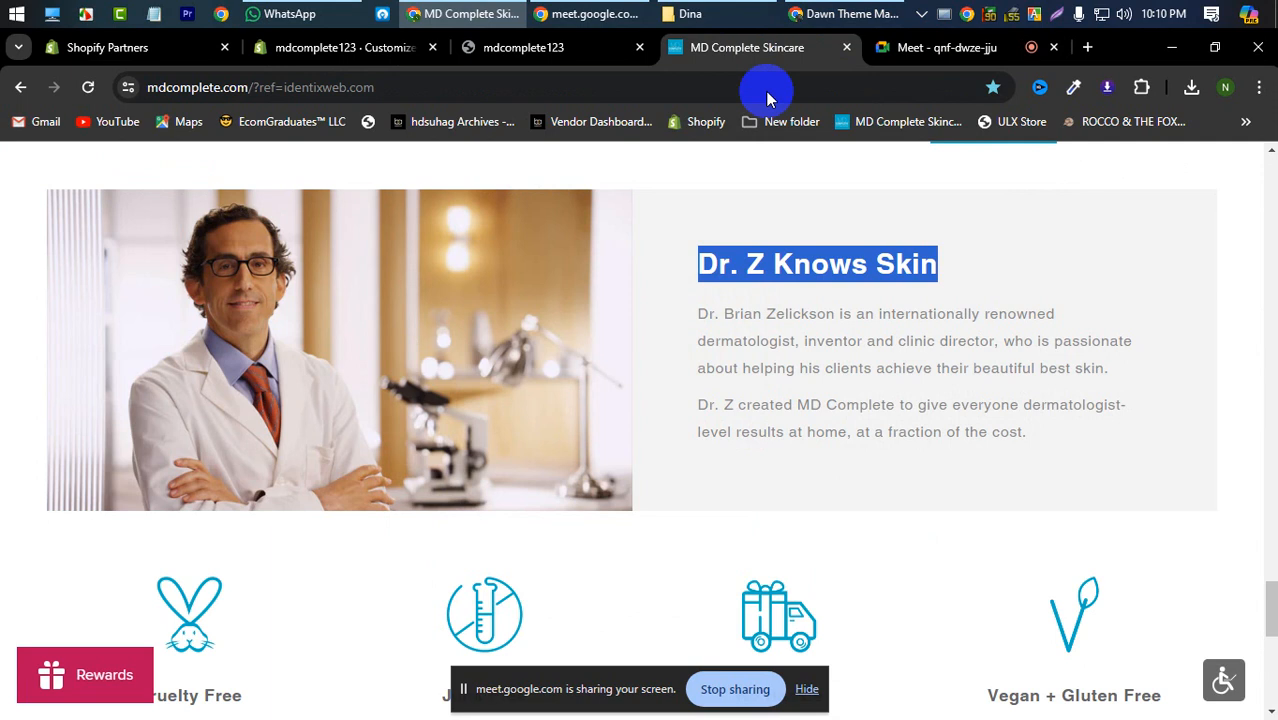
left_click_drag(698, 318, 1061, 439)
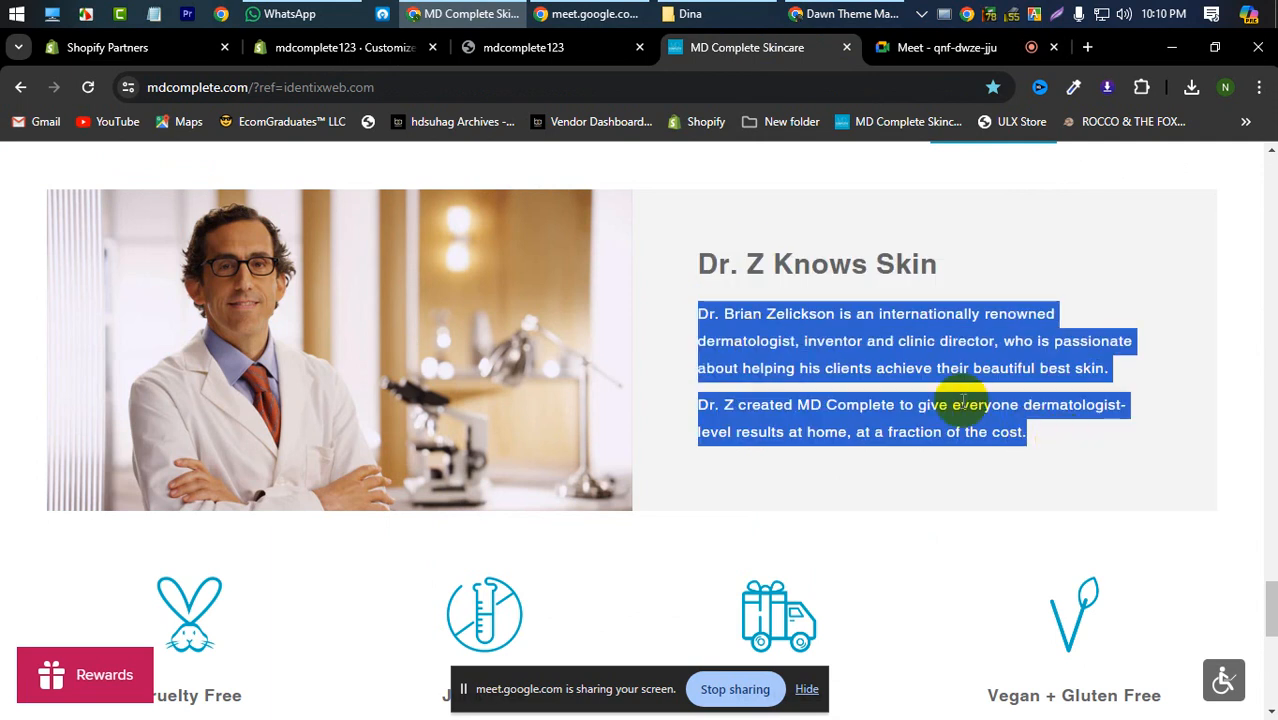
right_click(568, 398)
left_click(786, 414)
left_click(345, 47)
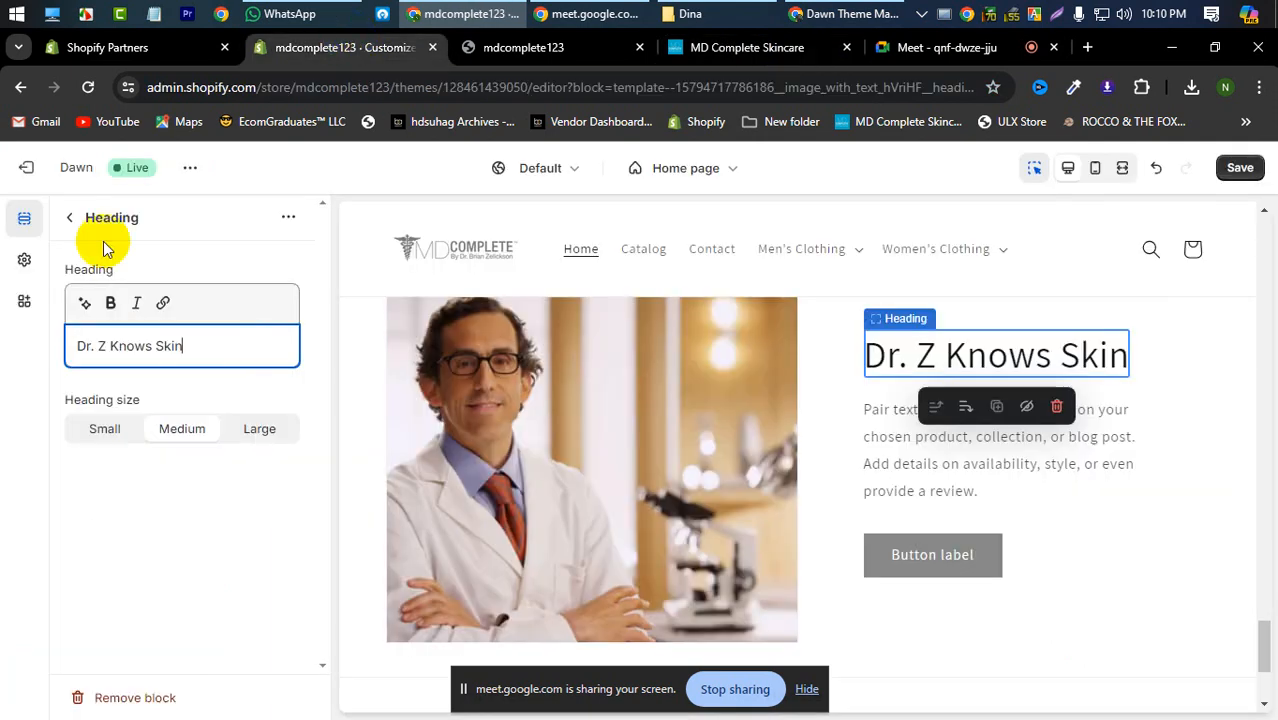
Step: Replace the placeholder content of the Image with text section's Text block with the copied description paragraphs
left_click(66, 224)
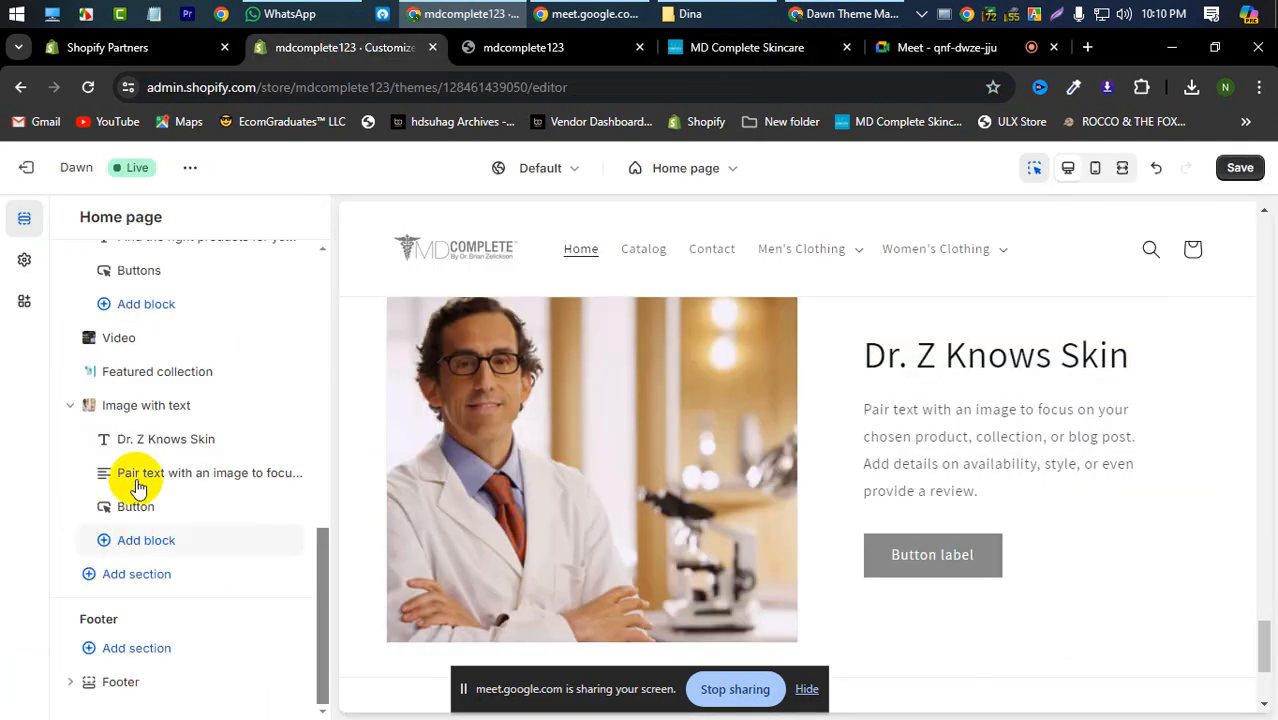
left_click(180, 474)
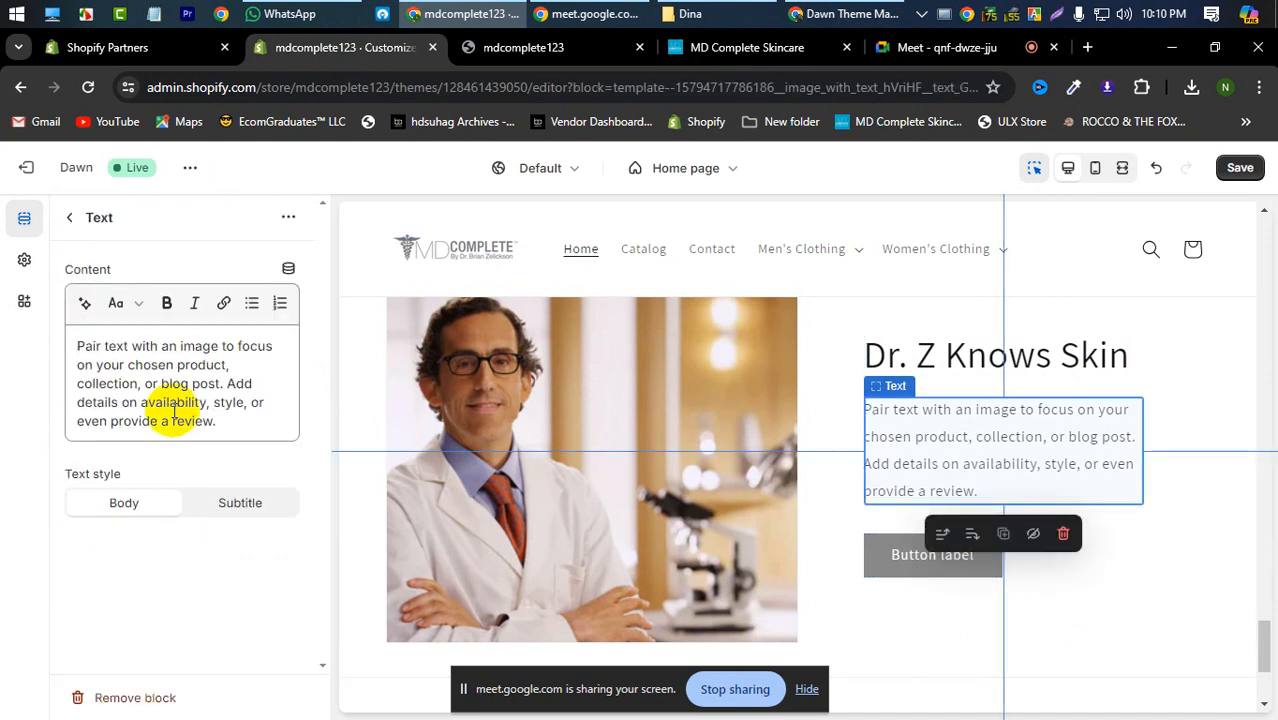
left_click(251, 422)
key("ctrl+a")
key("ctrl+v")
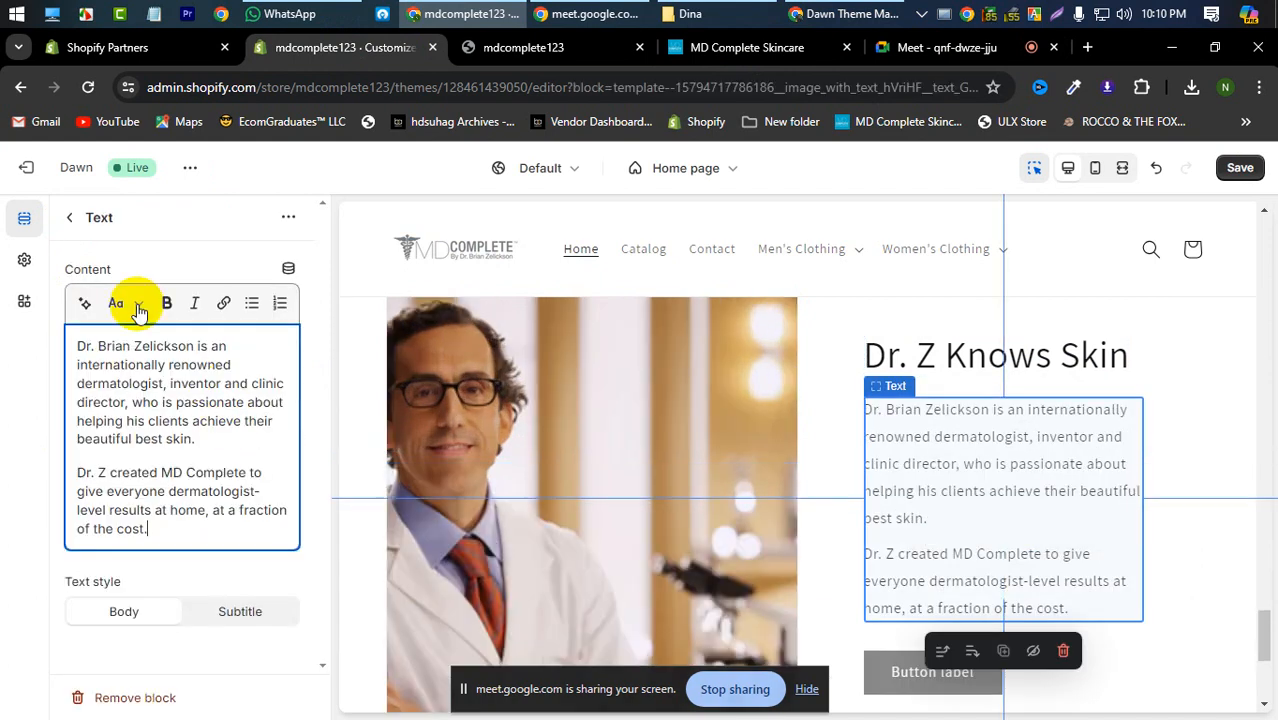
Step: Remove the Button block from the Image with text section and save the theme
left_click(67, 219)
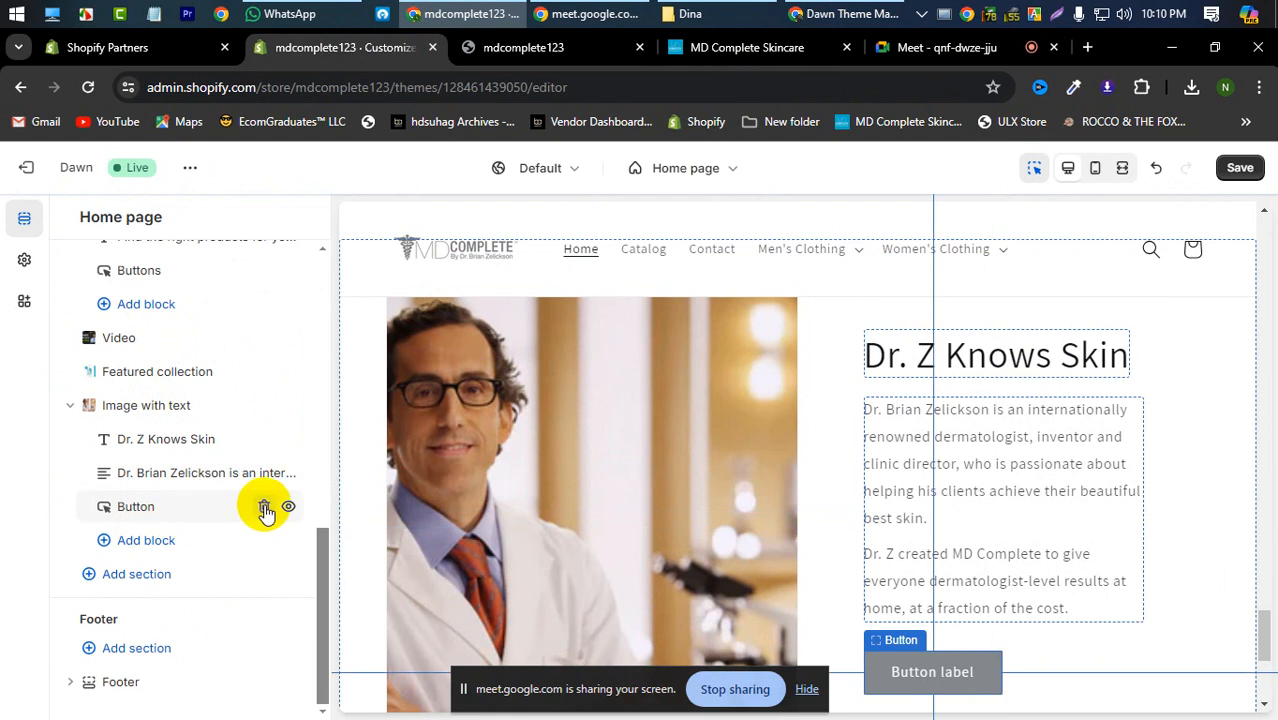
left_click(265, 509)
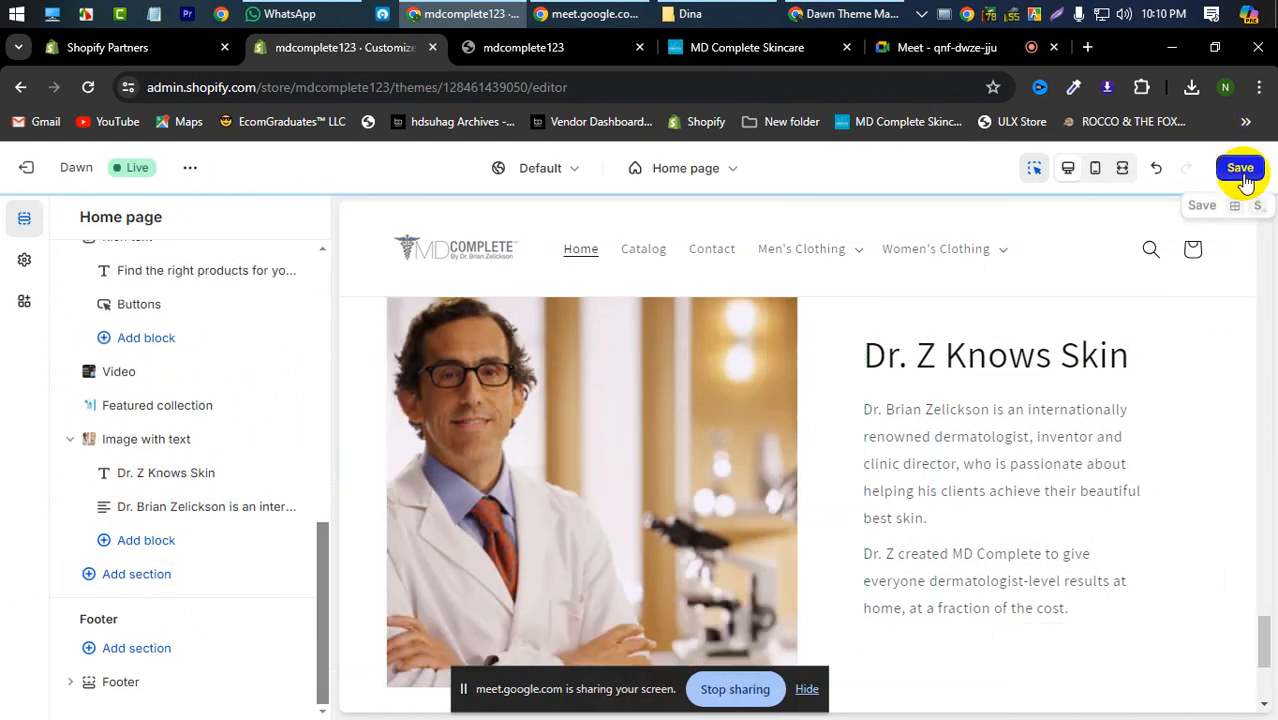
left_click(1240, 170)
Step: Check the icon row below the doctor section on the reference page and add an Image banner section below Image with text
left_click(746, 47)
scroll(613, 305, "down", 3)
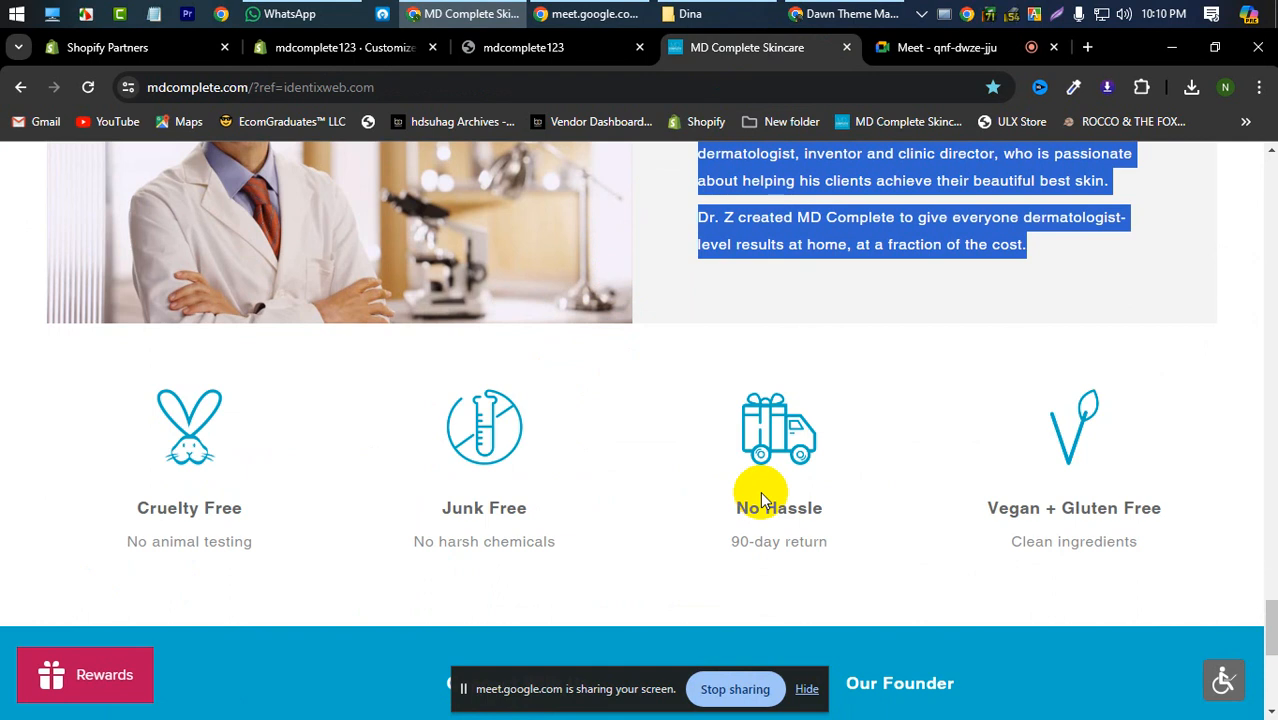
left_click(552, 48)
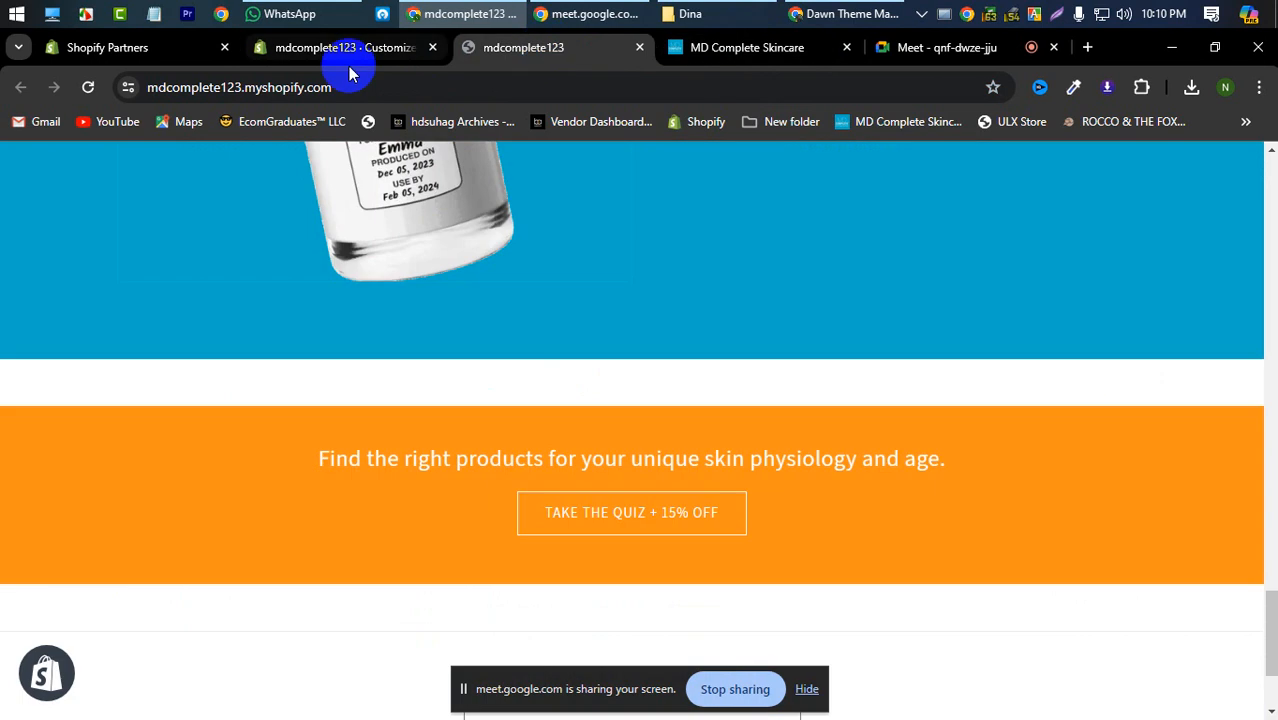
left_click(336, 45)
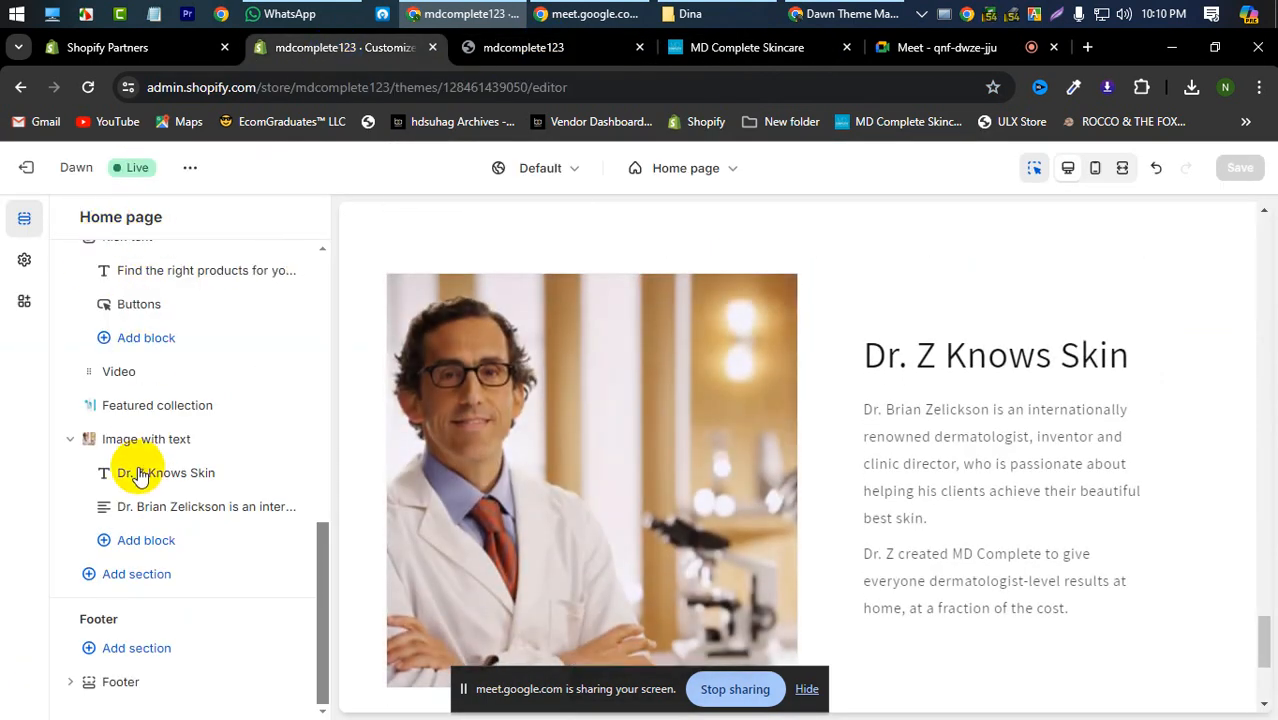
left_click(150, 580)
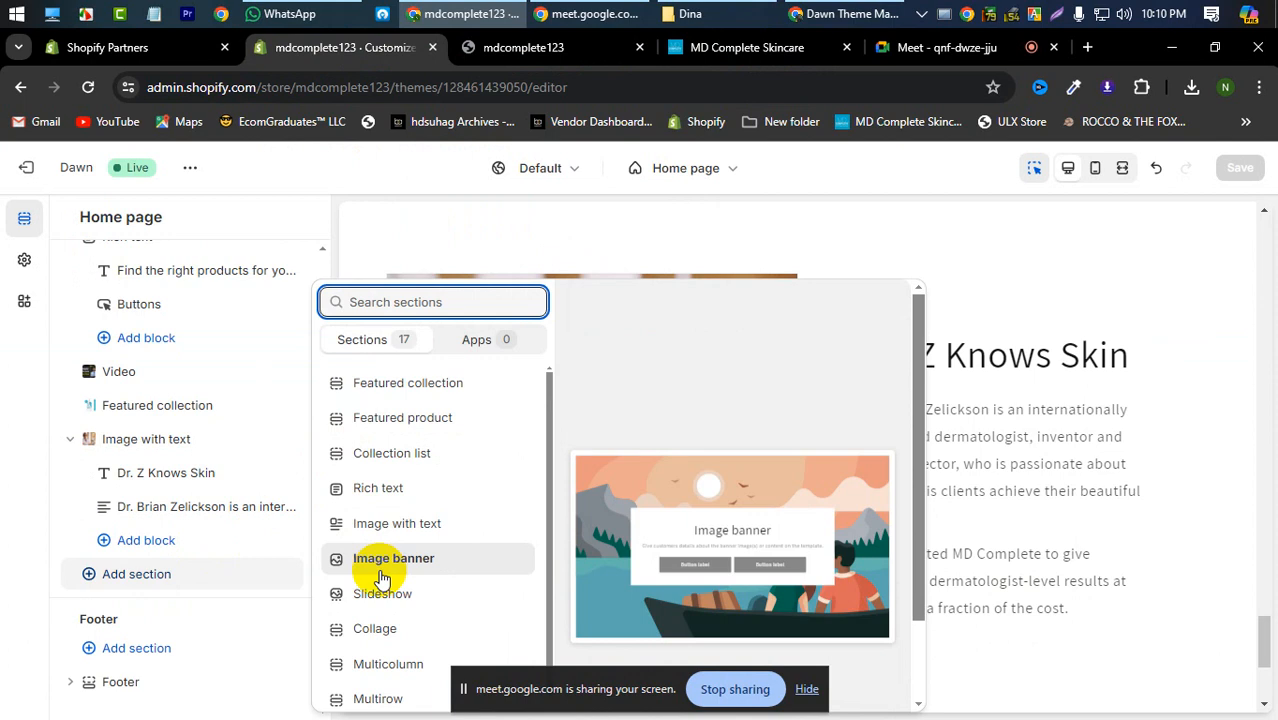
left_click(105, 580)
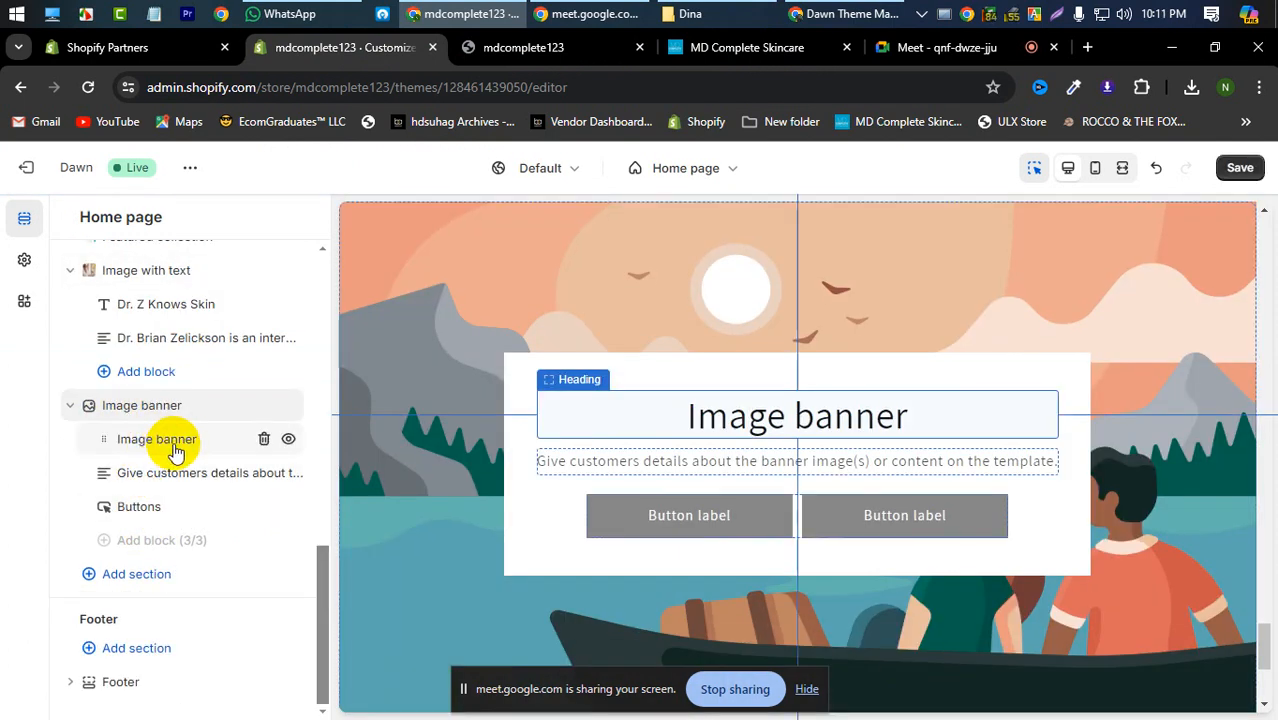
Step: Delete the heading, text and Buttons blocks from the Image banner section
left_click(263, 440)
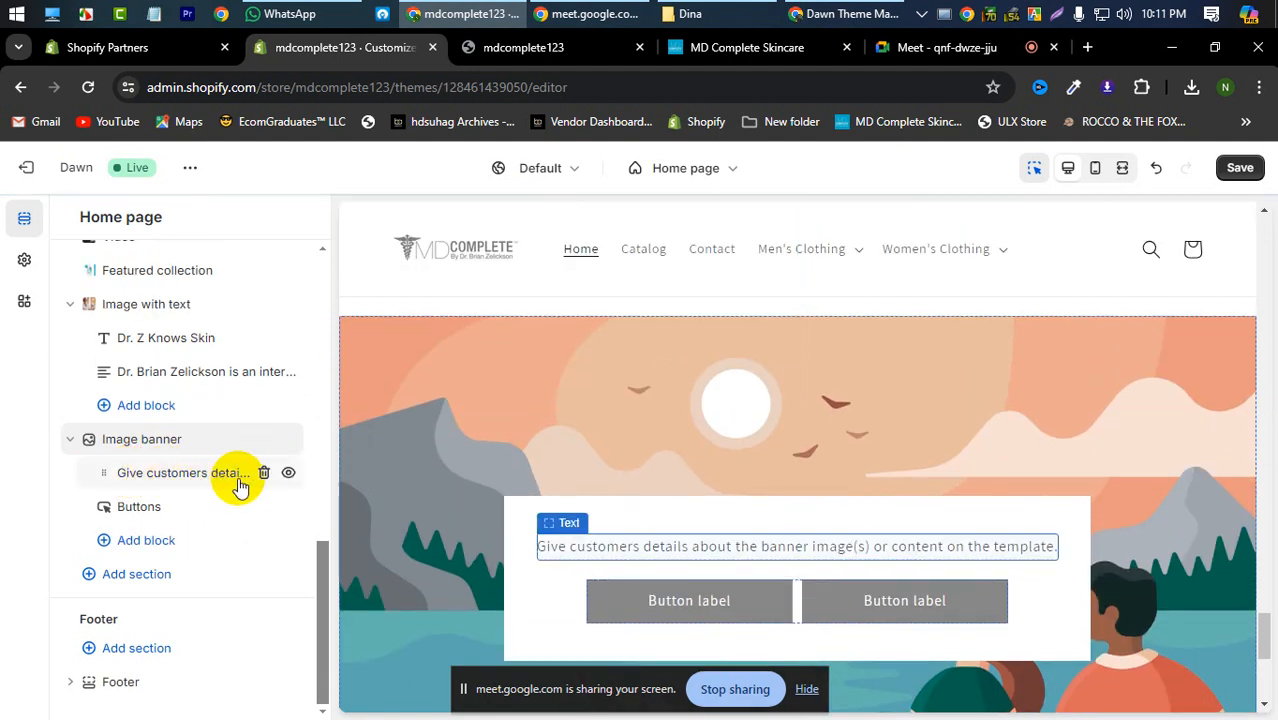
left_click(263, 478)
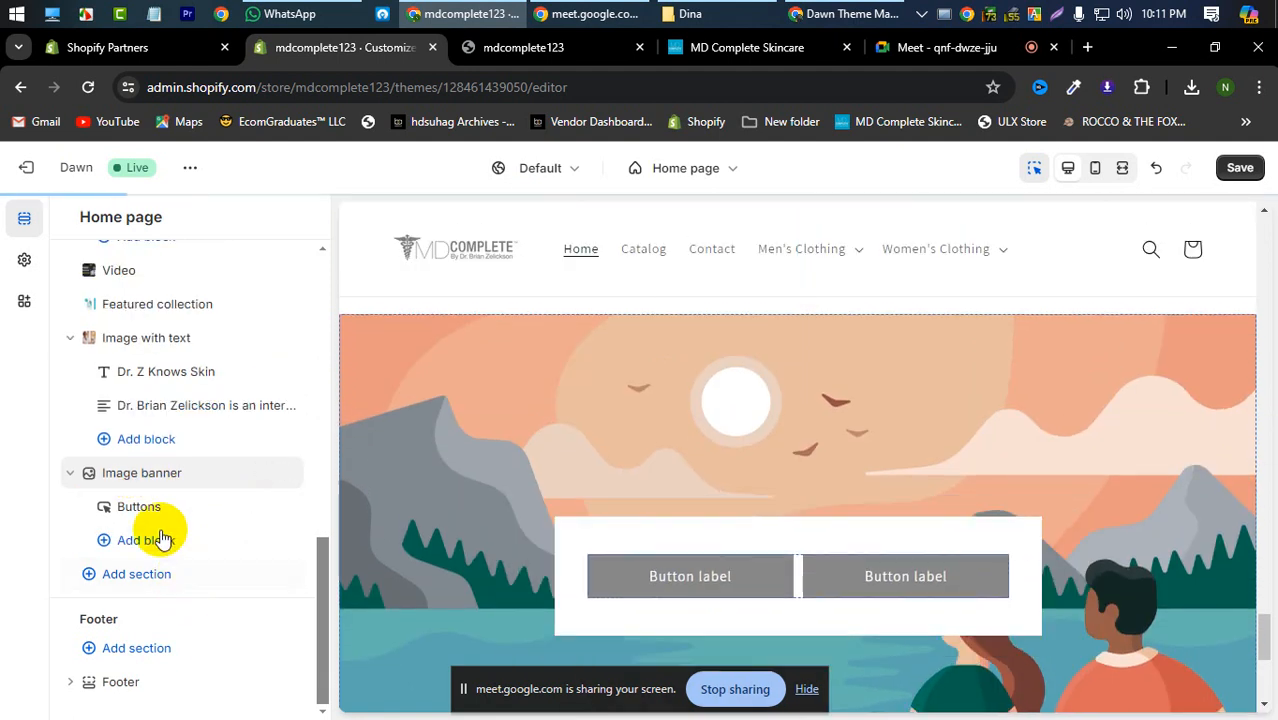
left_click(264, 507)
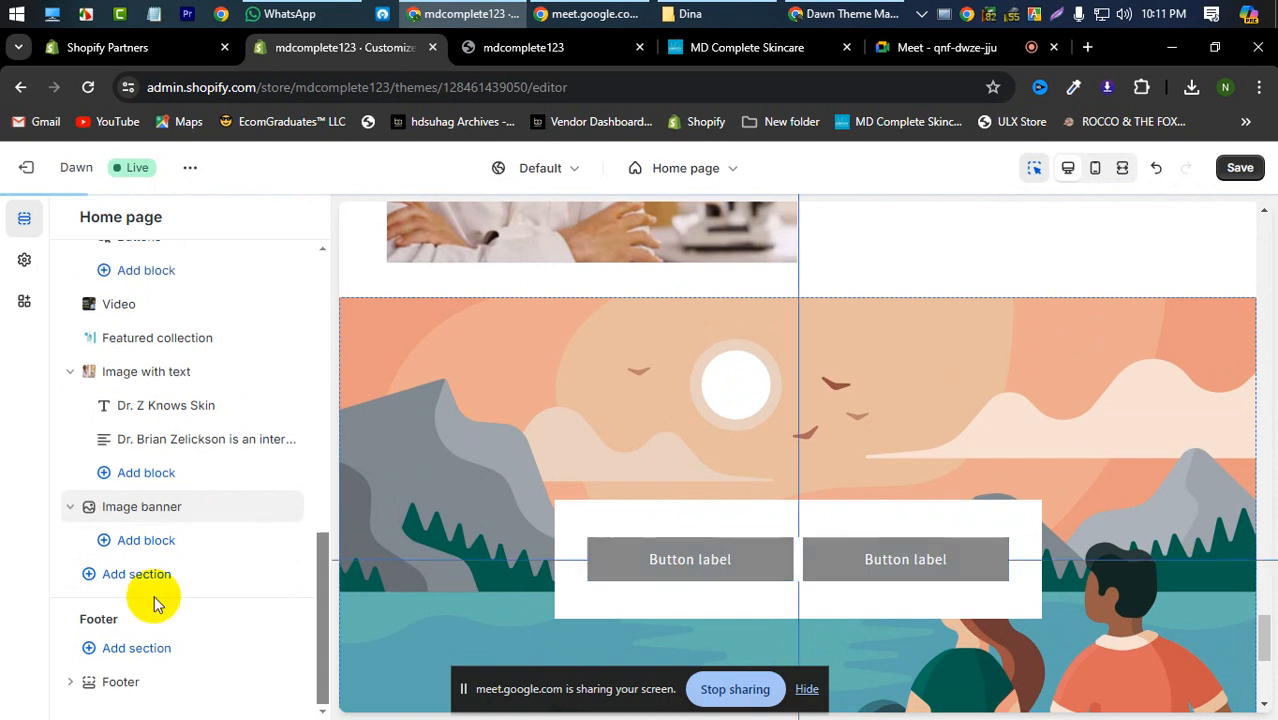
Step: Assign Screenshot_4 from the store library as the Image banner's first image
left_click(130, 508)
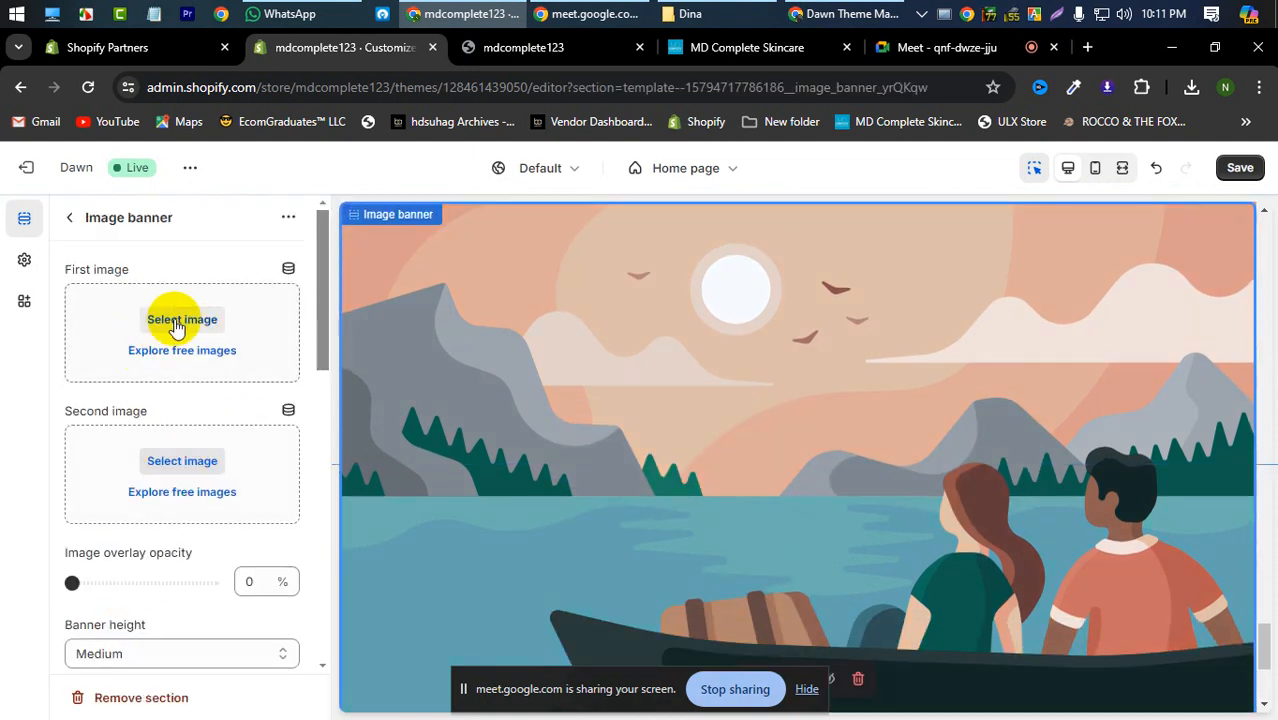
left_click(180, 320)
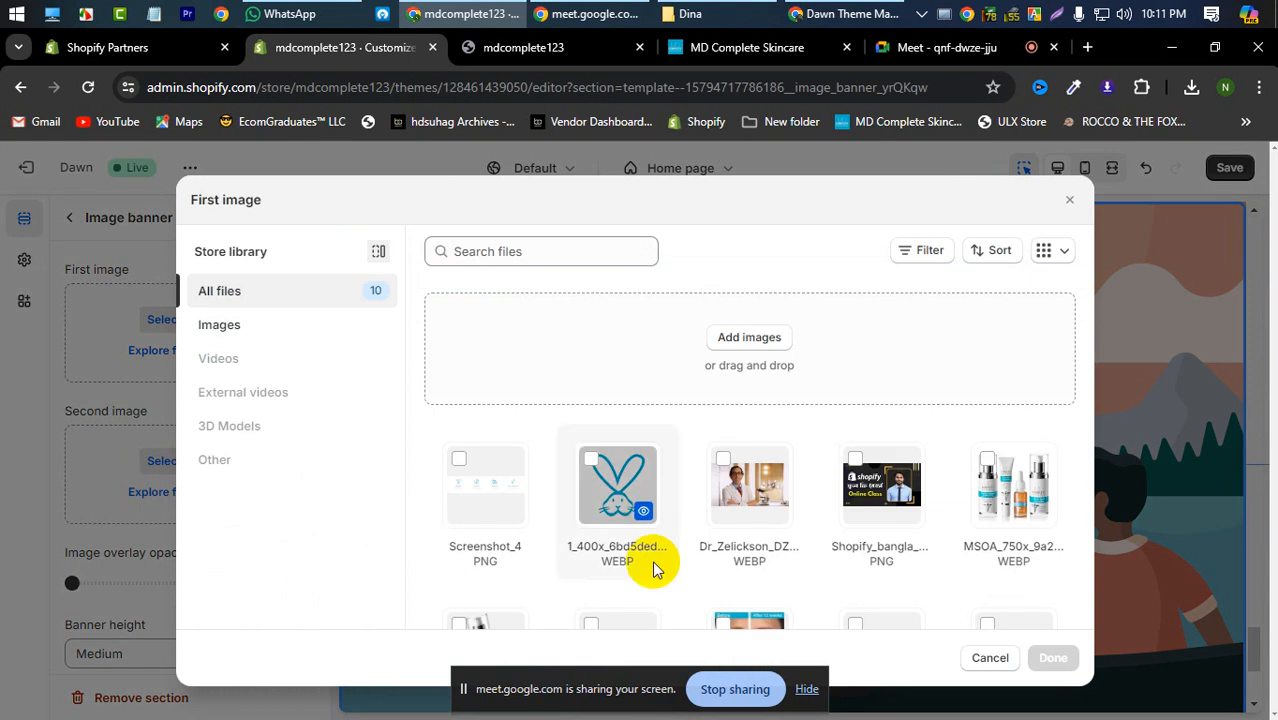
left_click(485, 508)
left_click(1060, 660)
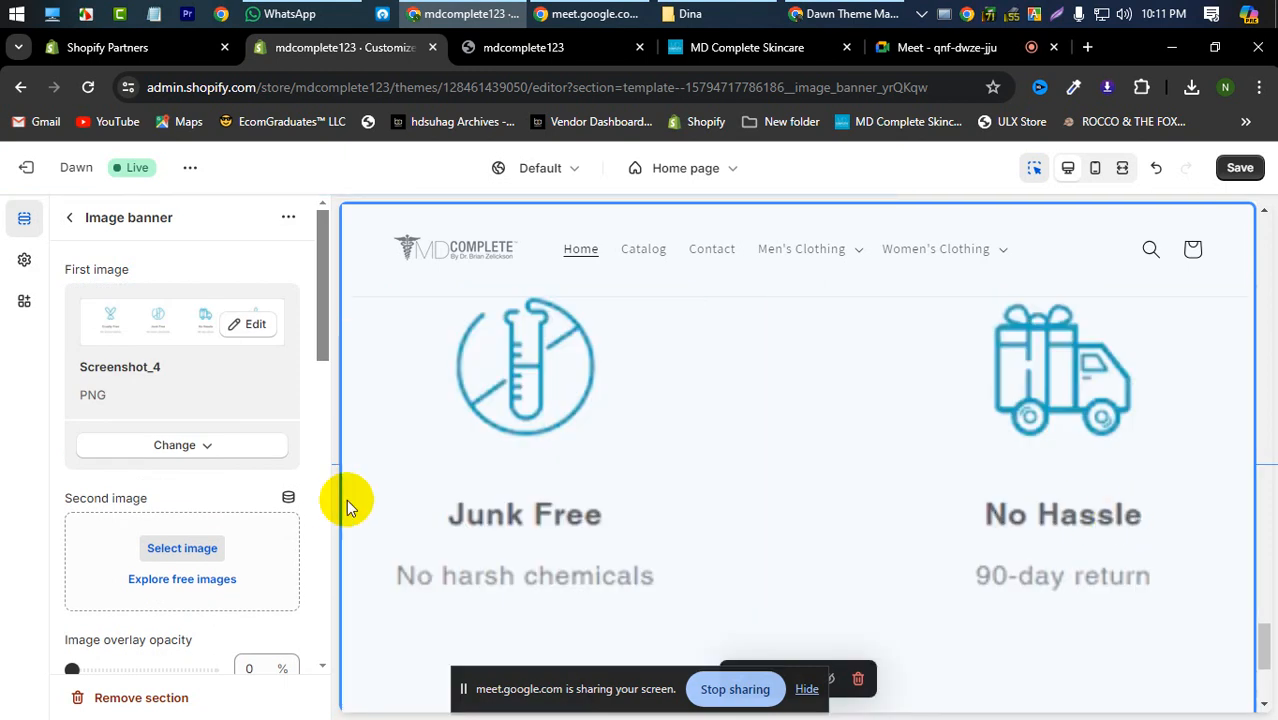
Step: Set the Image banner's height to Adapt to first image and save the theme
scroll(919, 475, "up", 2)
scroll(200, 460, "down", 1)
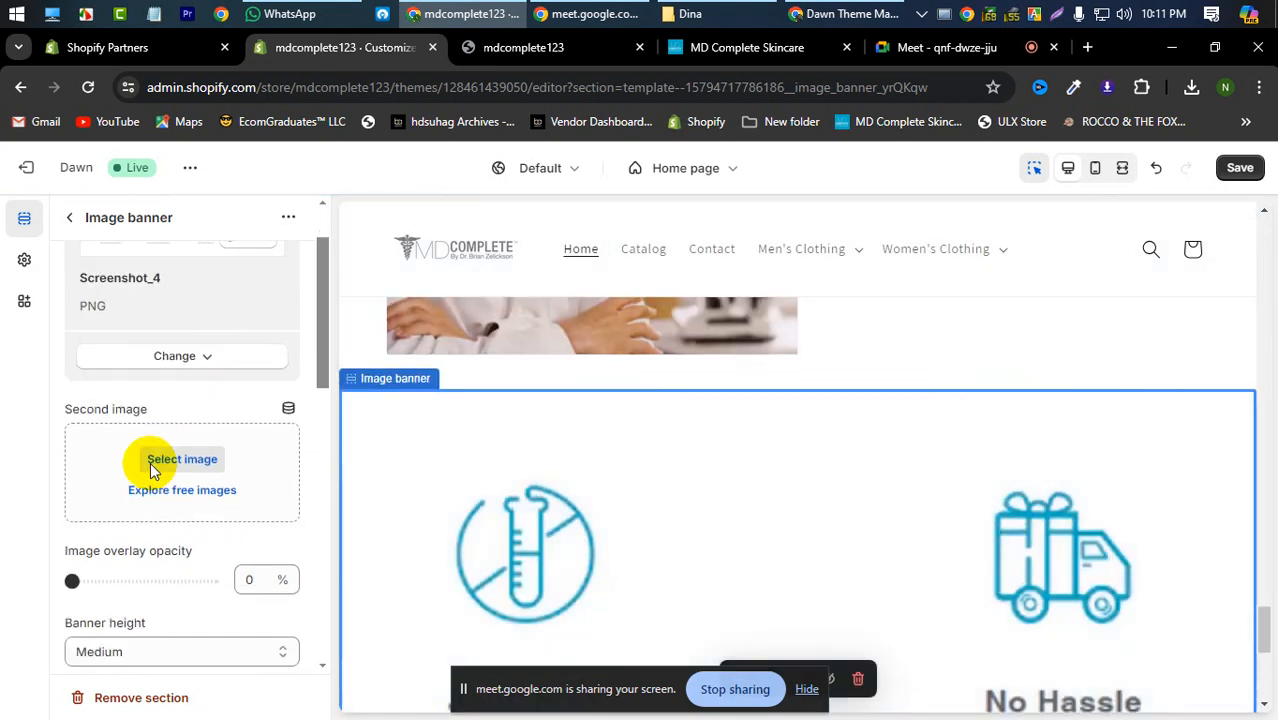
scroll(150, 462, "down", 2)
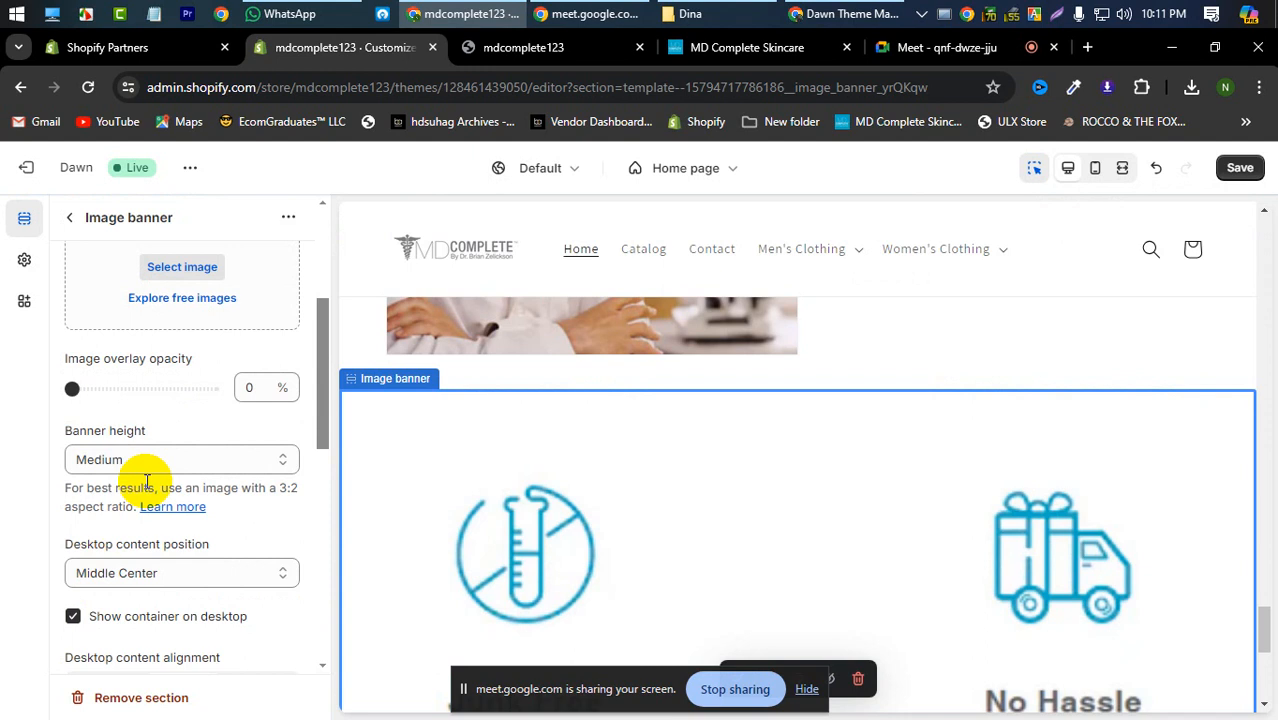
left_click(143, 465)
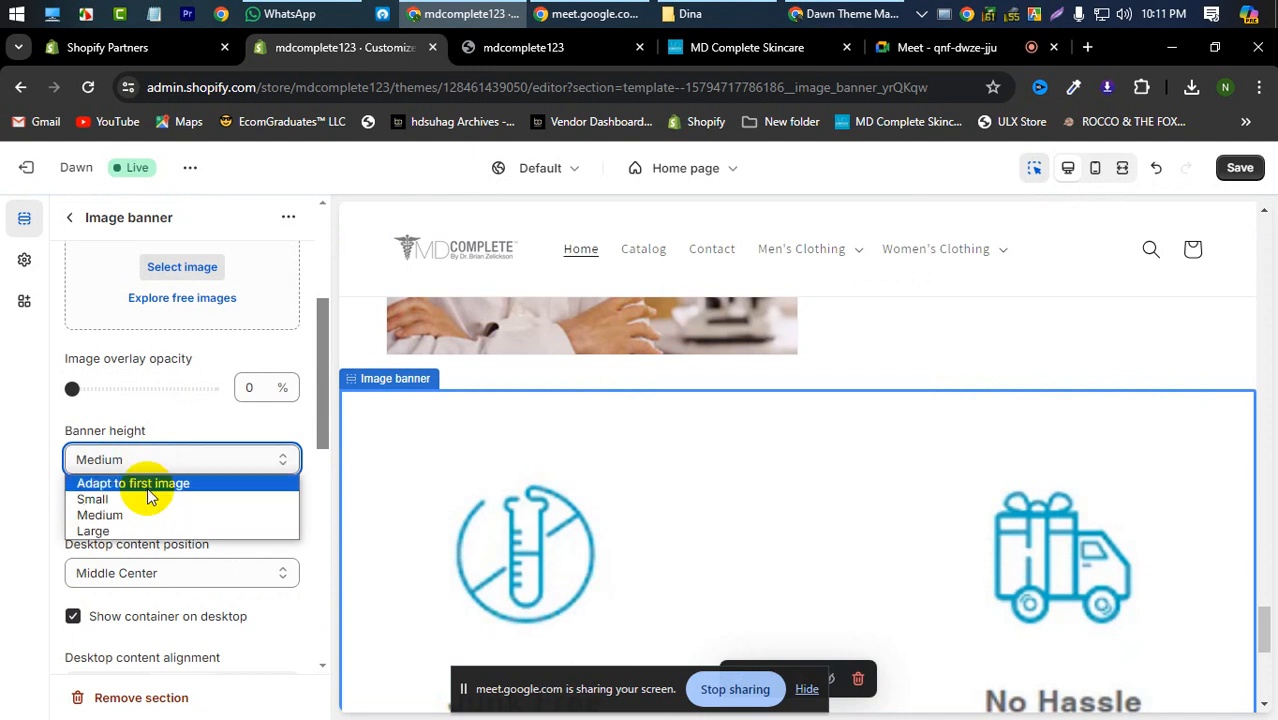
left_click(140, 484)
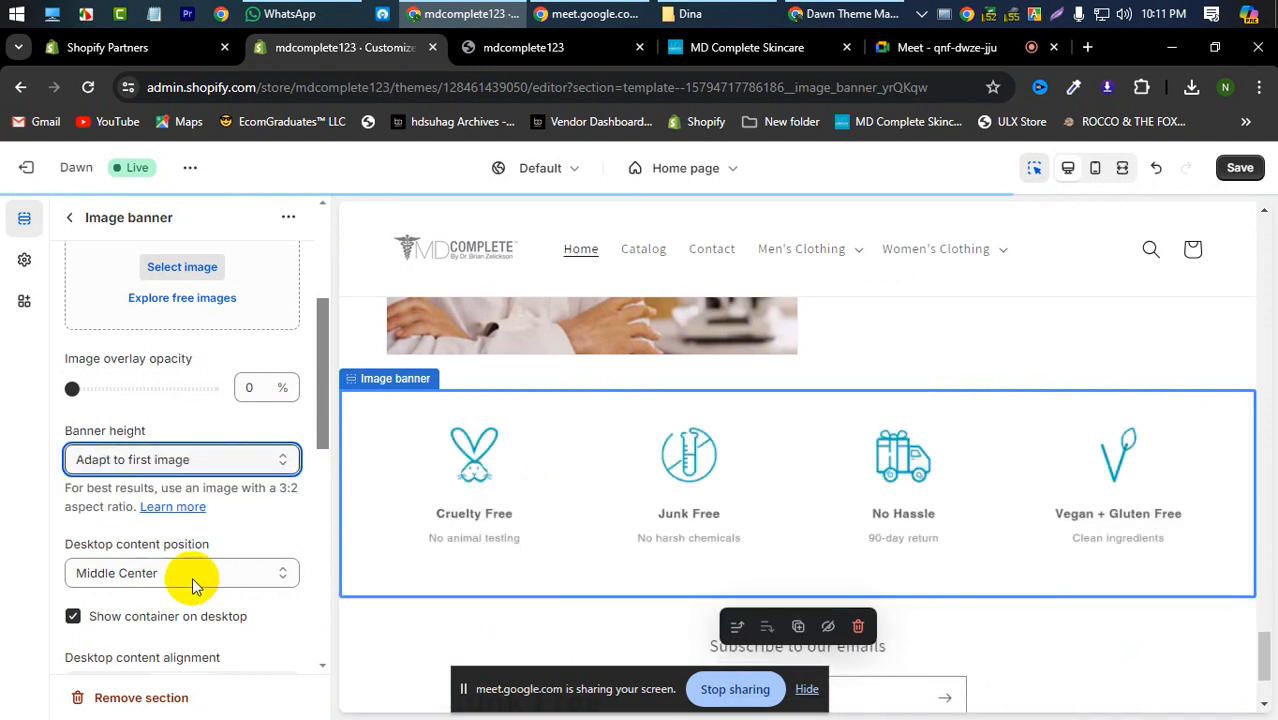
left_click(1238, 167)
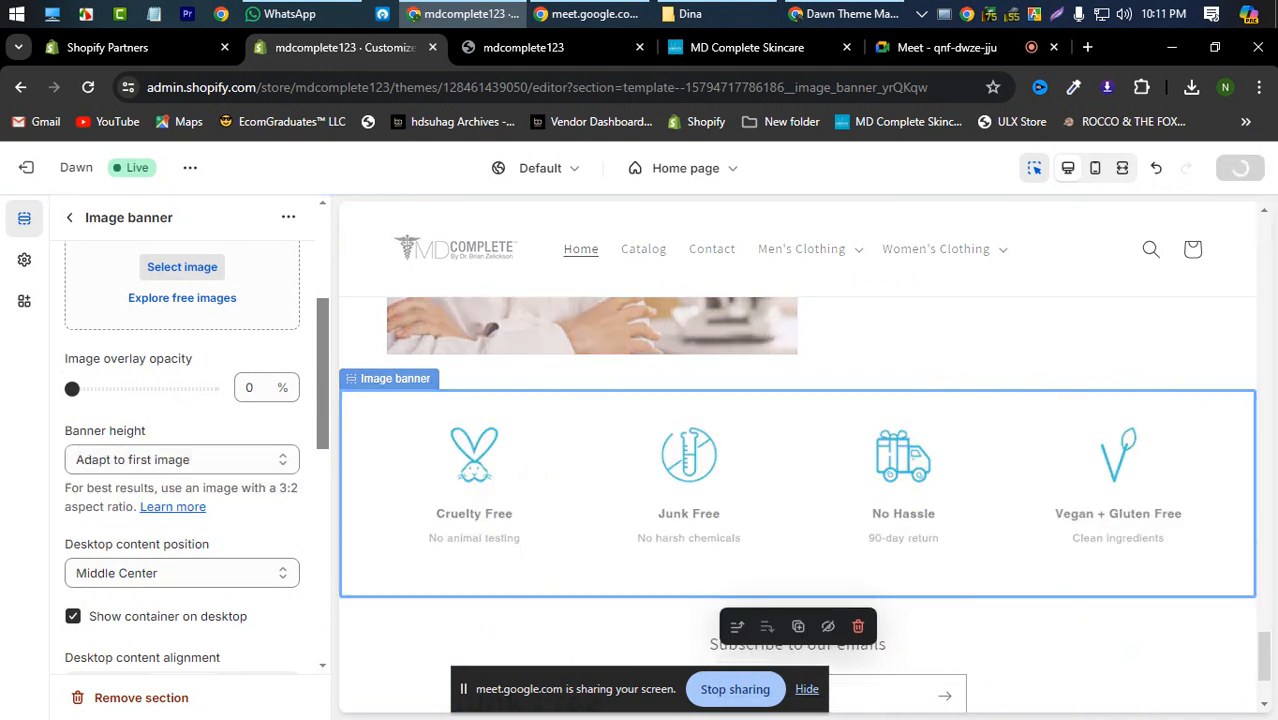
Step: Reload the storefront preview and review the "Dr. Z Knows Skin" section and the icon banner down to the footer
left_click(557, 47)
scroll(375, 393, "down", 2)
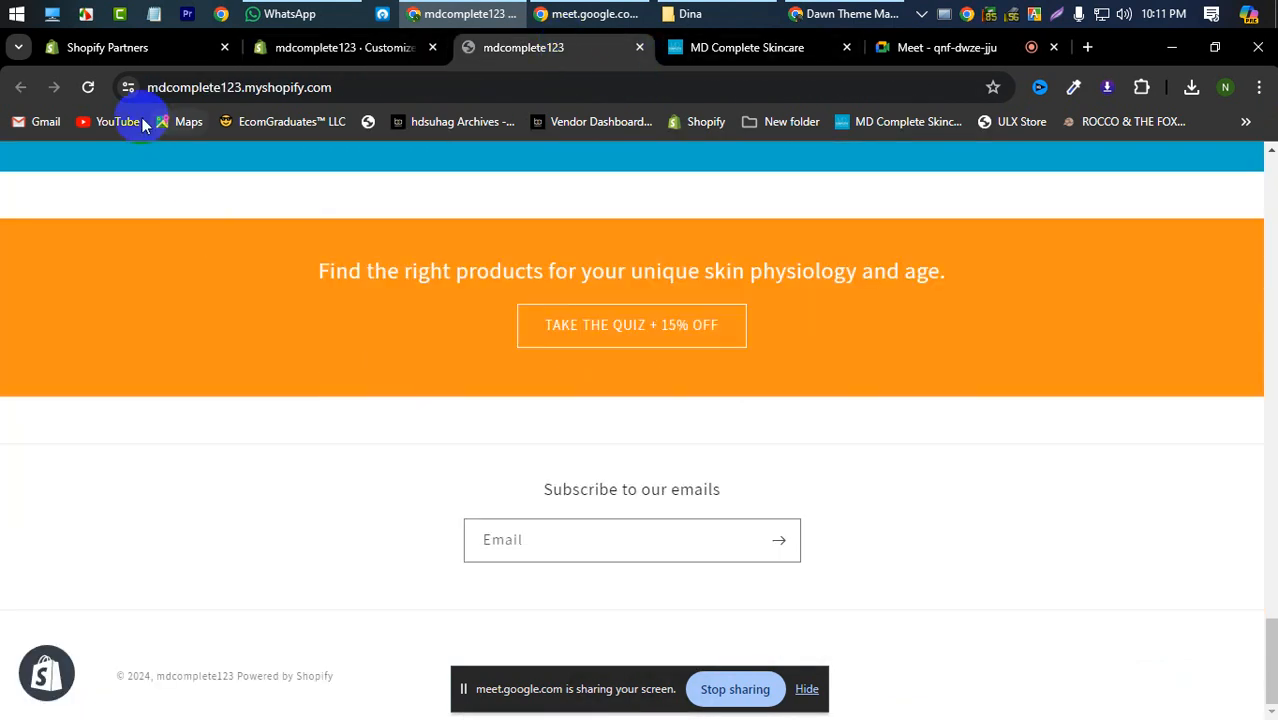
left_click(90, 87)
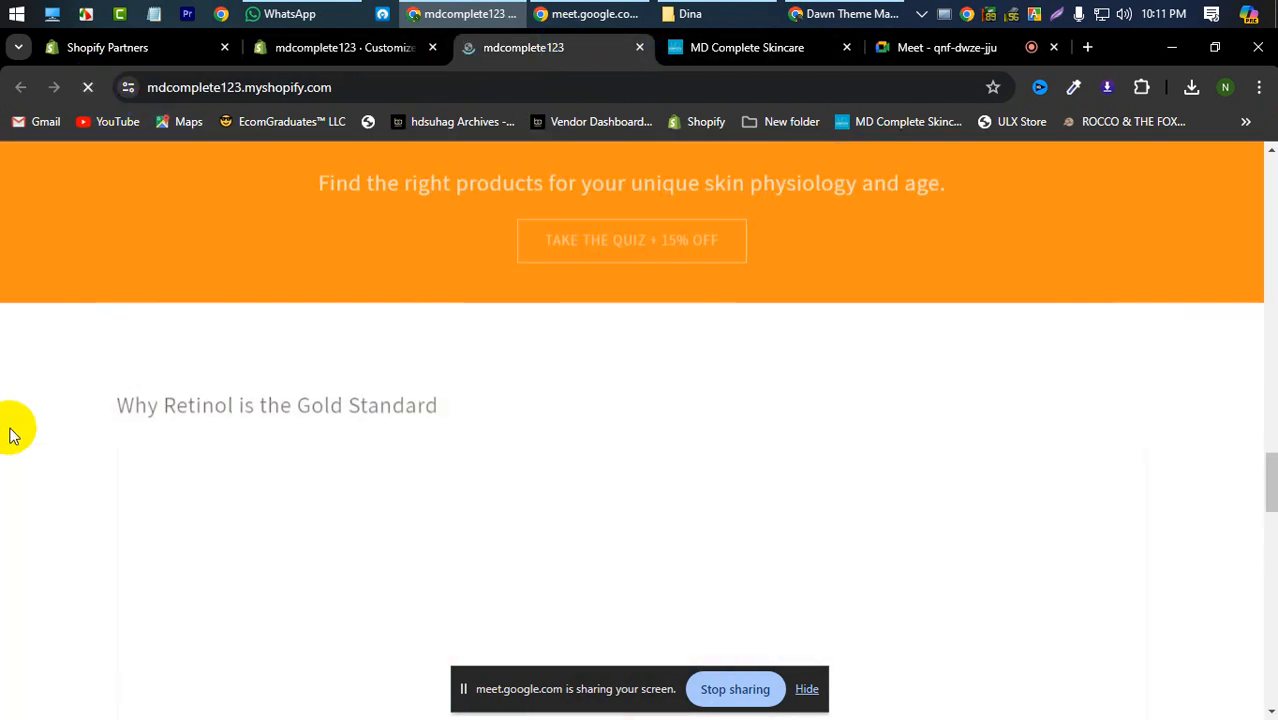
scroll(10, 438, "down", 14)
scroll(10, 440, "down", 3)
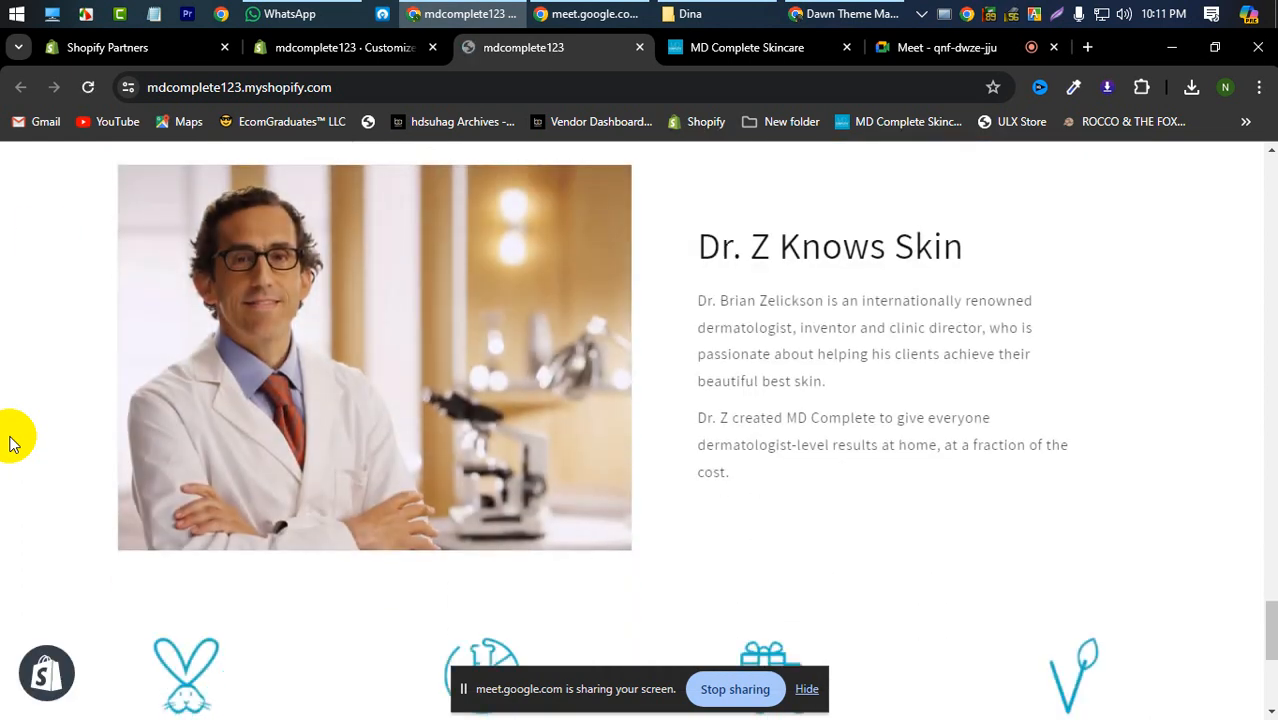
scroll(607, 521, "down", 2)
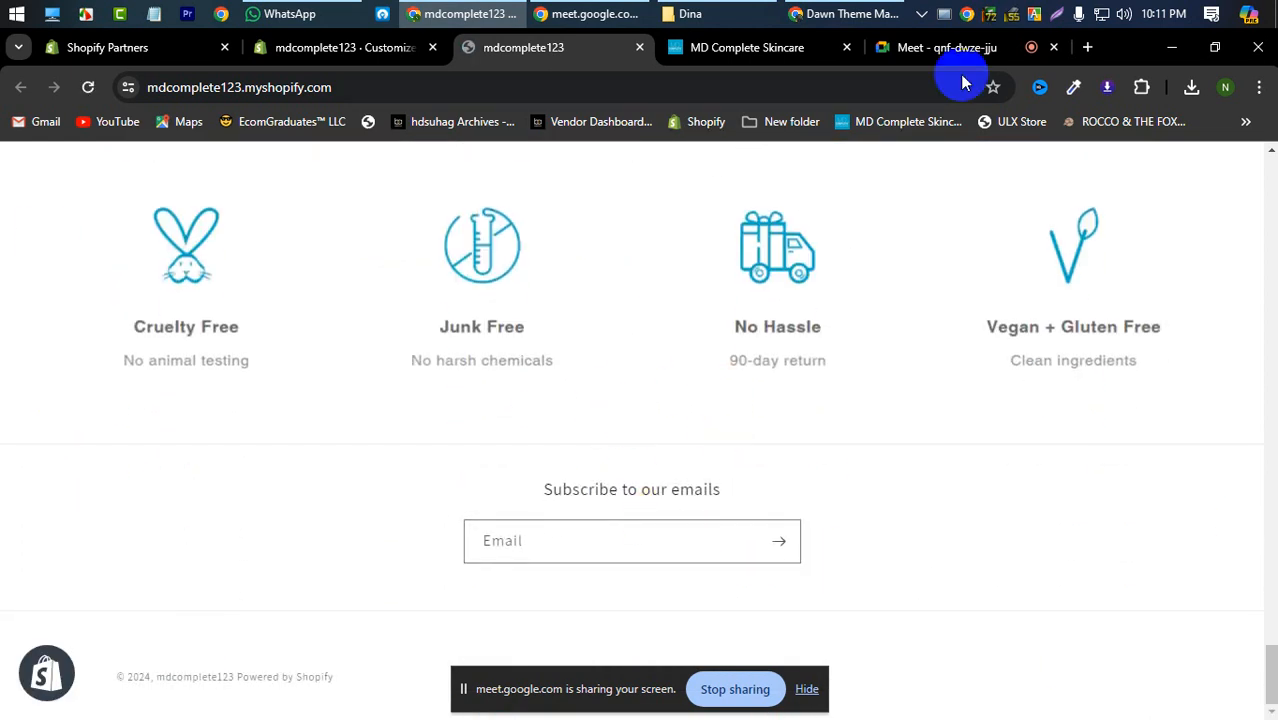
Step: Examine the footer of the reference page, hide the screen-sharing notice and compare it with the storefront's footer
left_click(765, 50)
scroll(488, 372, "down", 3)
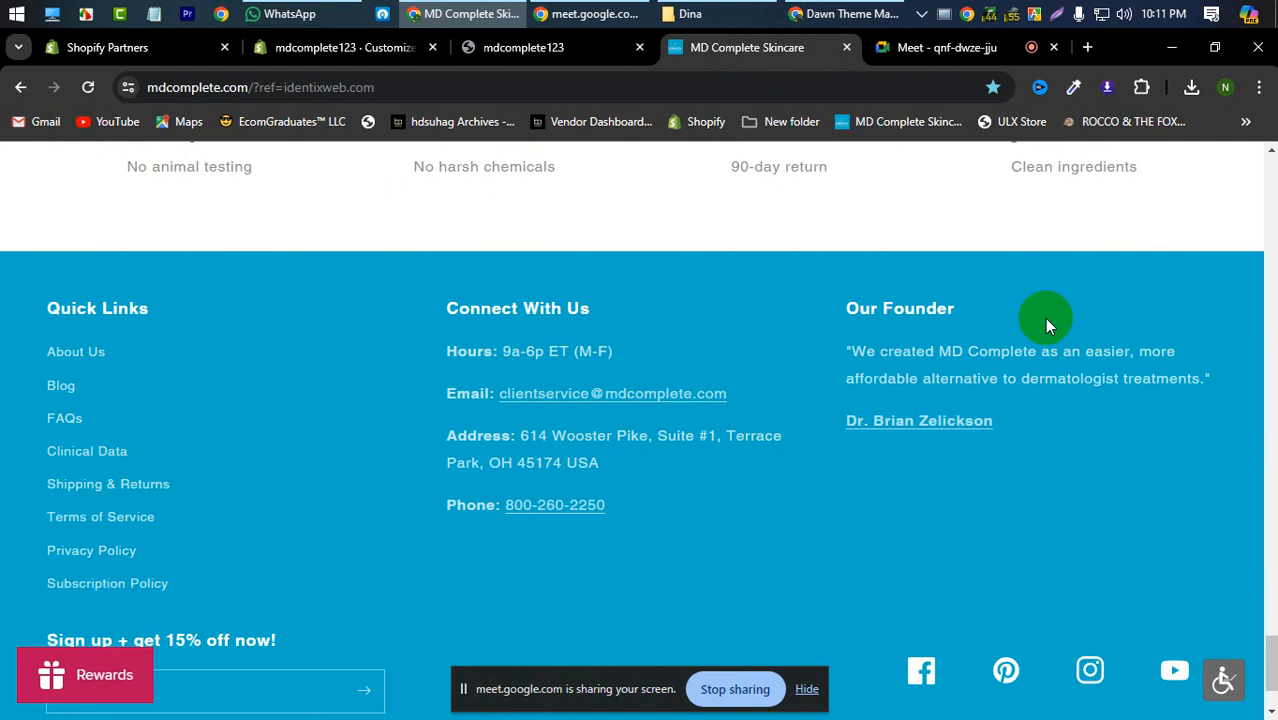
left_click(806, 689)
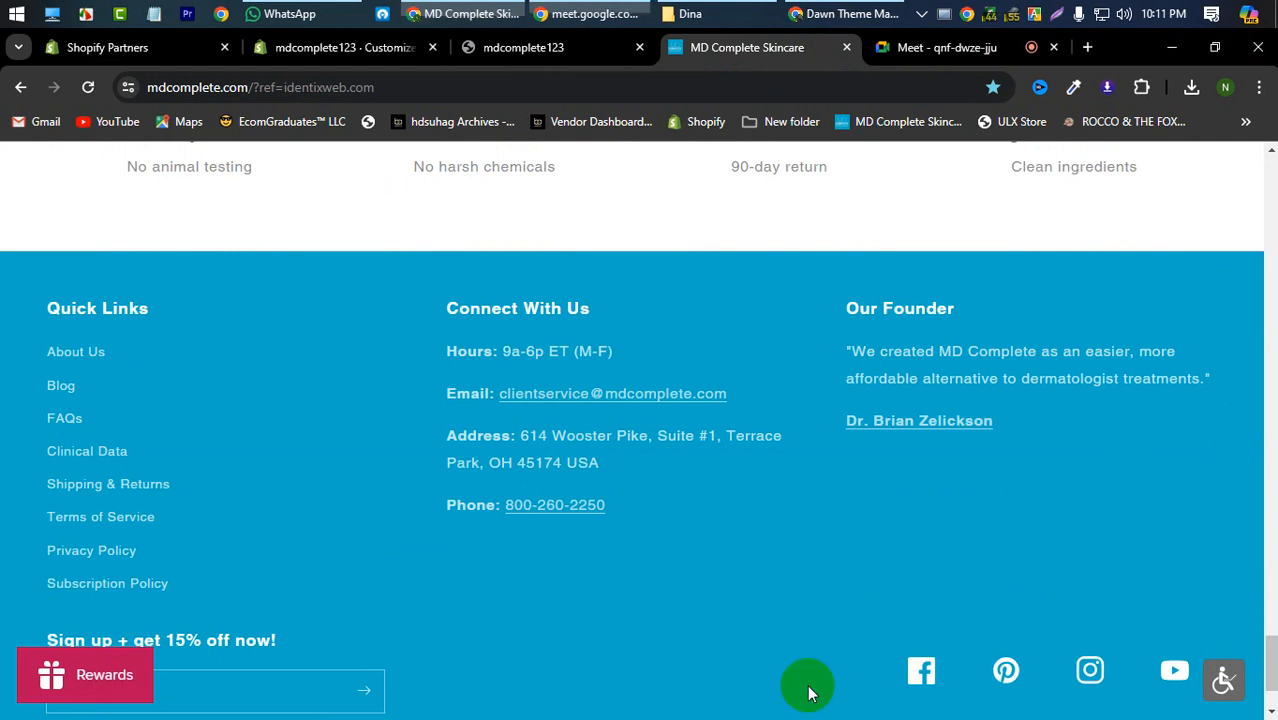
left_click(570, 50)
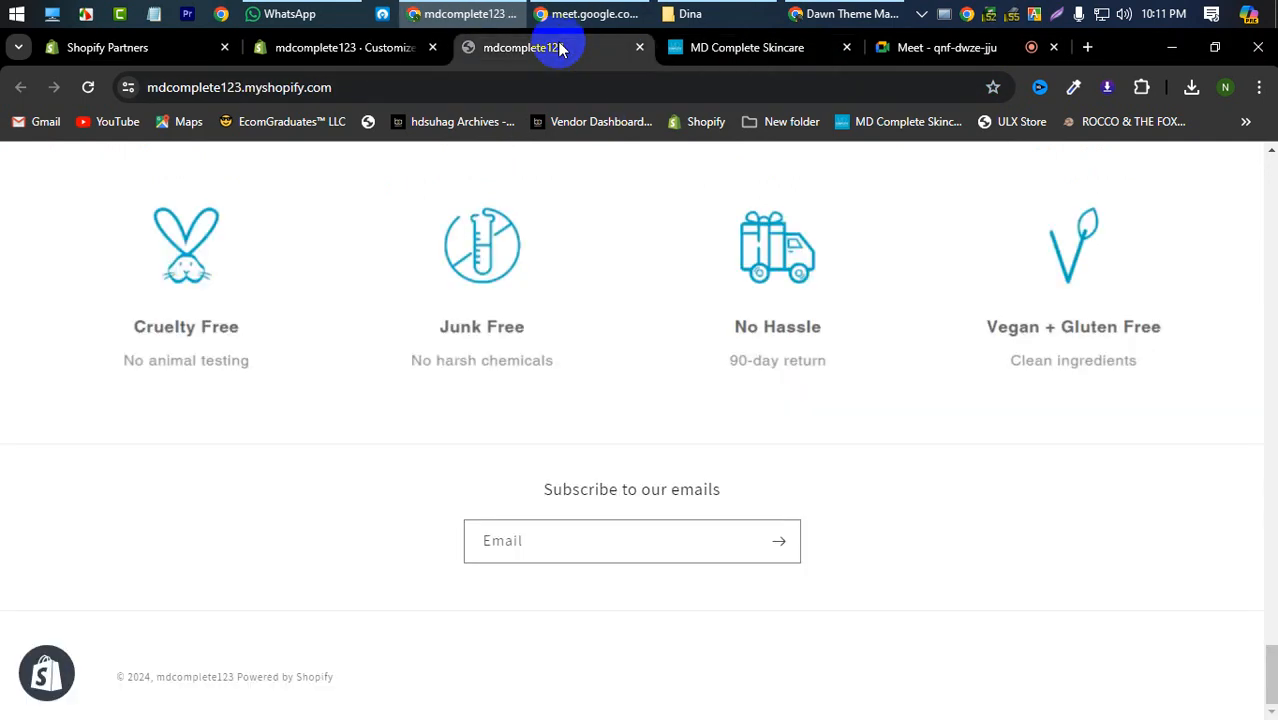
Step: Open the Footer section's settings in the theme editor and return to the reference page's footer for comparison
left_click(388, 47)
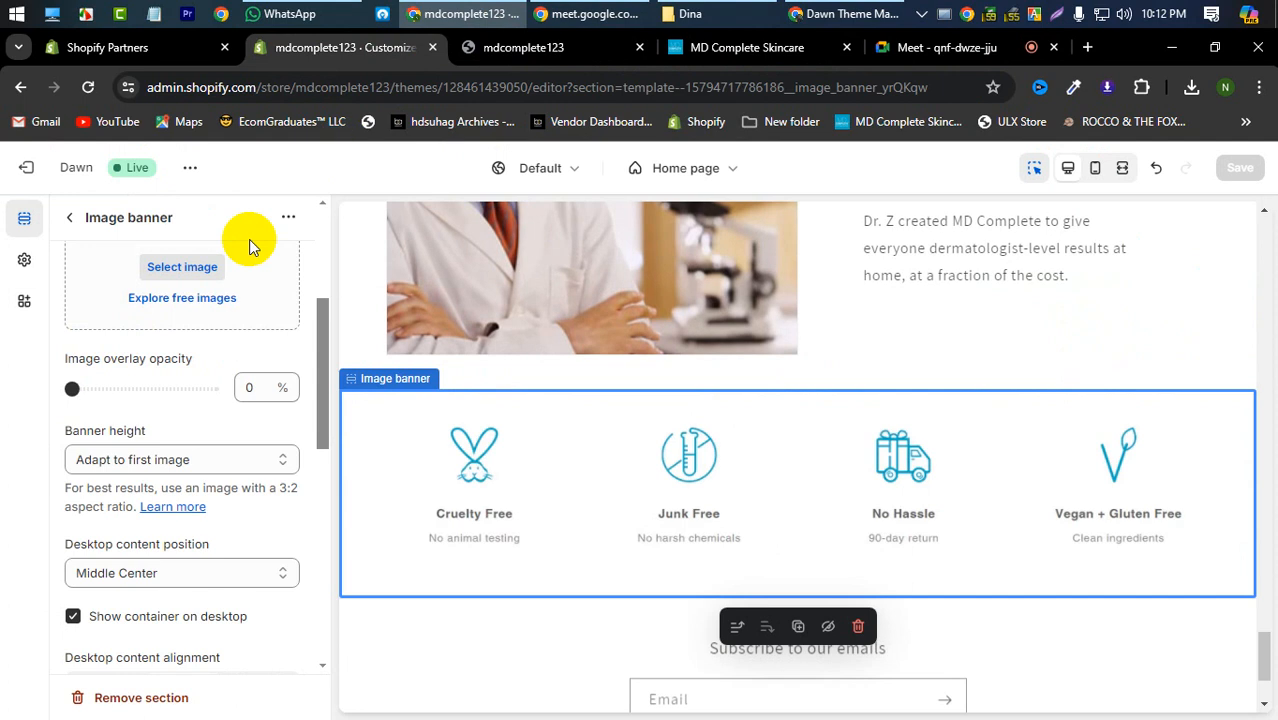
left_click(67, 219)
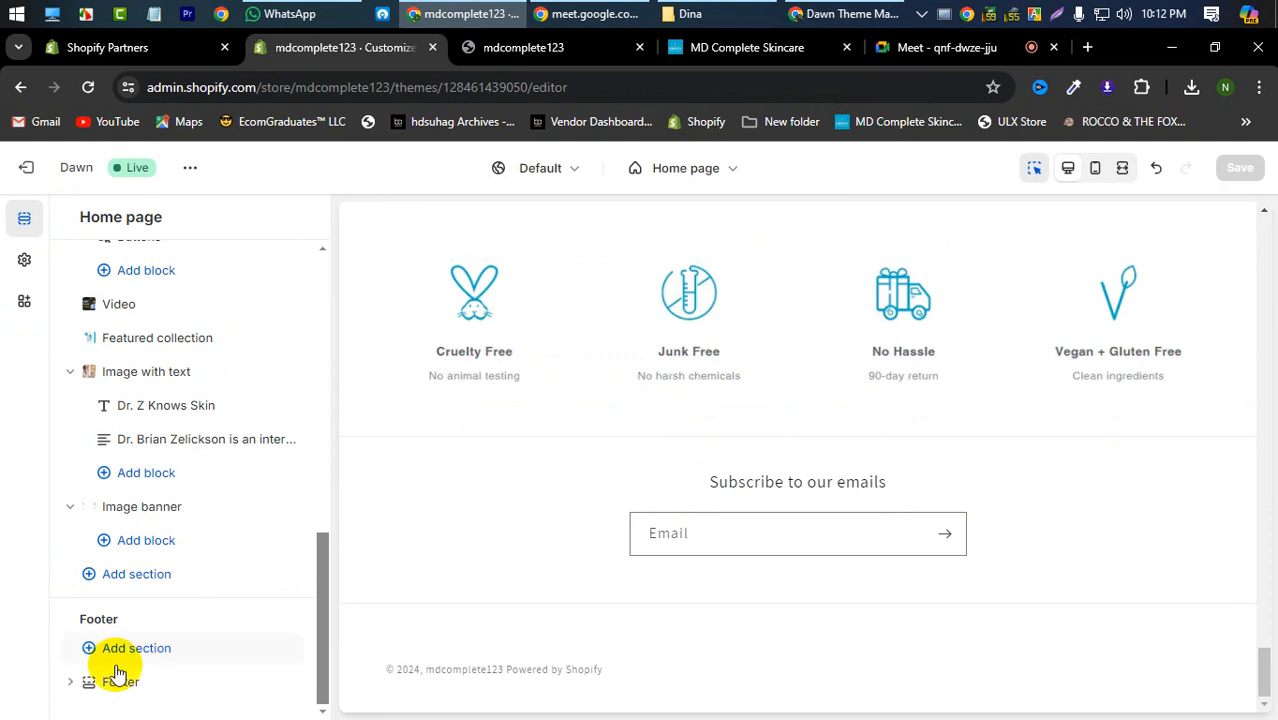
left_click(92, 686)
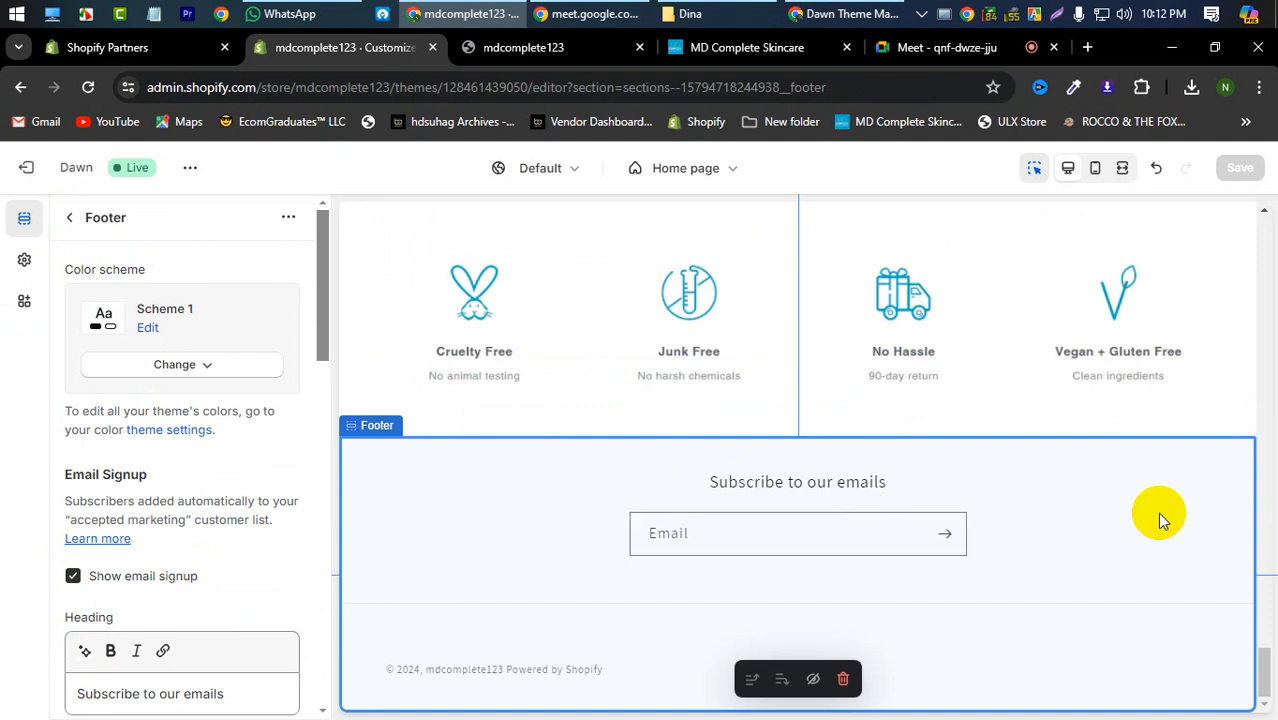
left_click(775, 50)
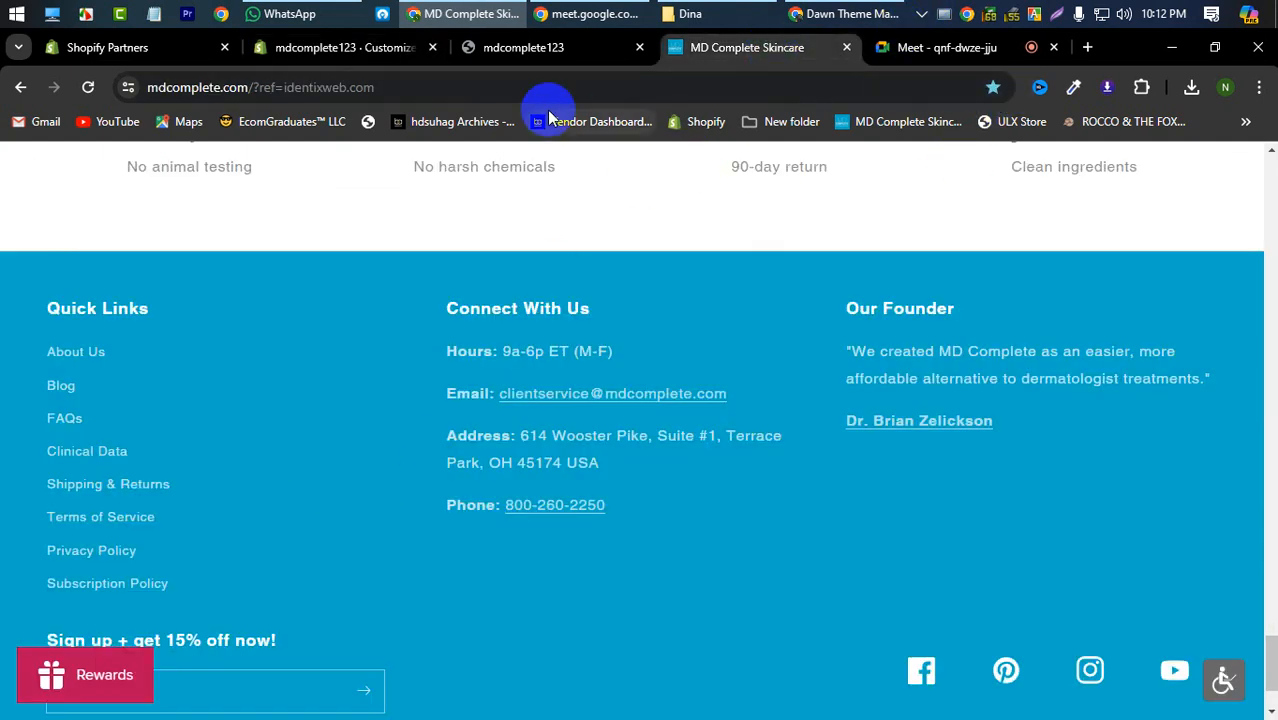
Step: Sample the blue background colour of the reference page's footer with the color picker and return to the theme editor
left_click(1073, 88)
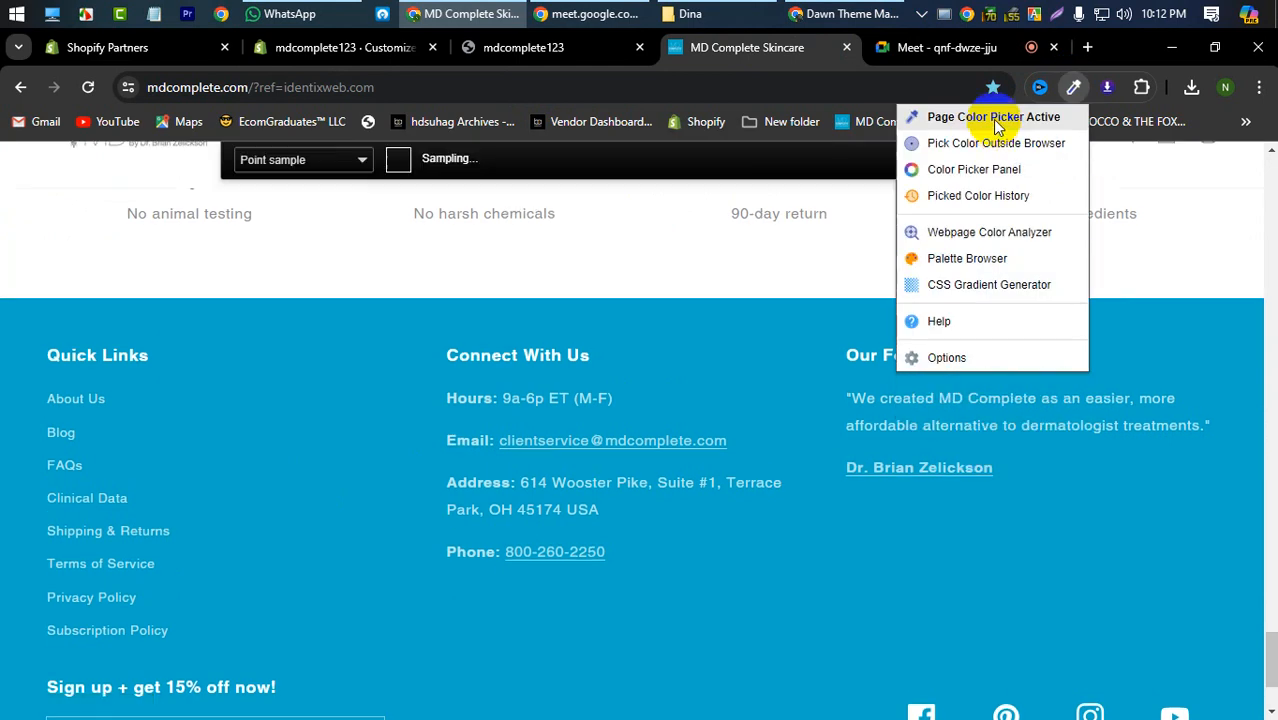
left_click(640, 416)
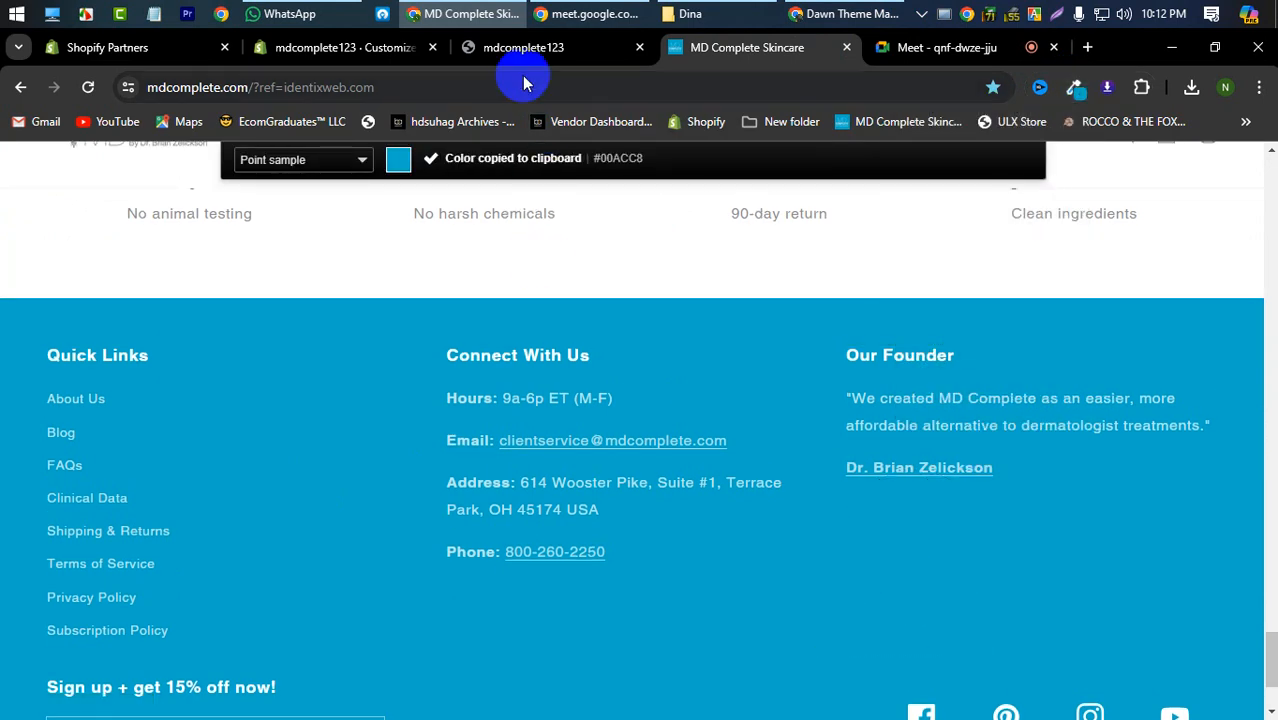
left_click(380, 50)
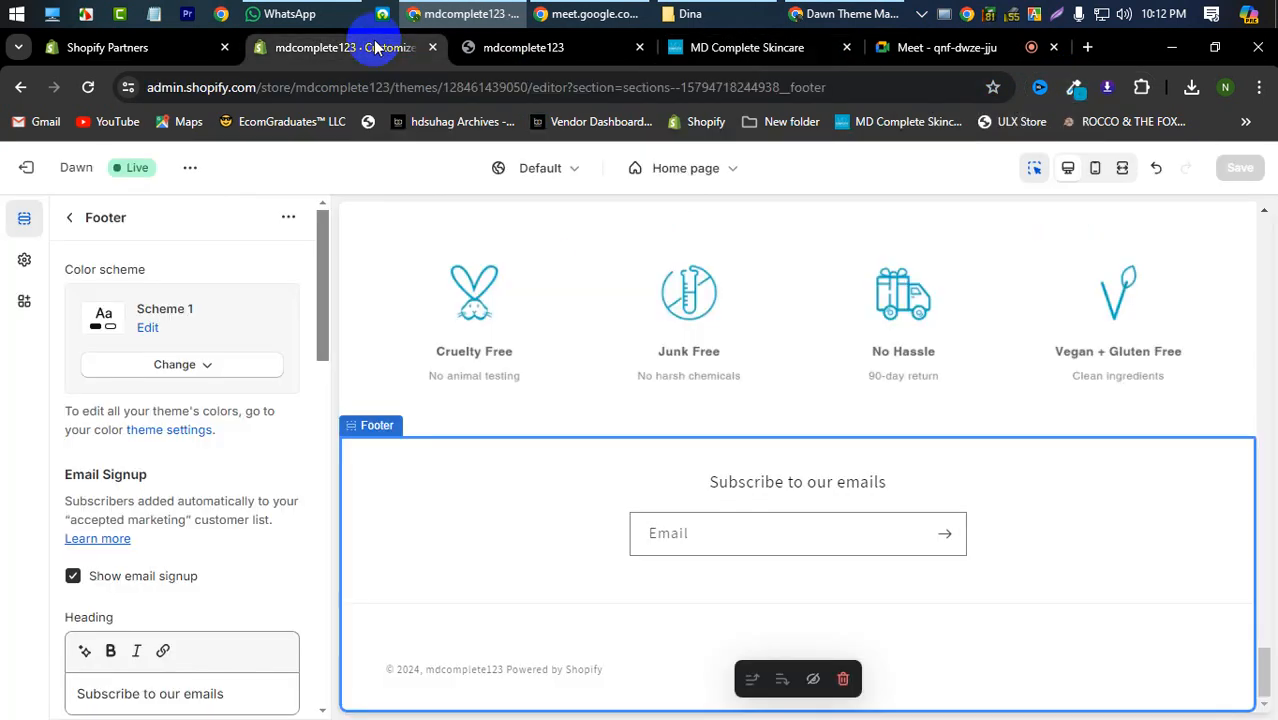
Step: Apply color scheme Scheme 6 to the Footer section and save the theme
left_click(148, 364)
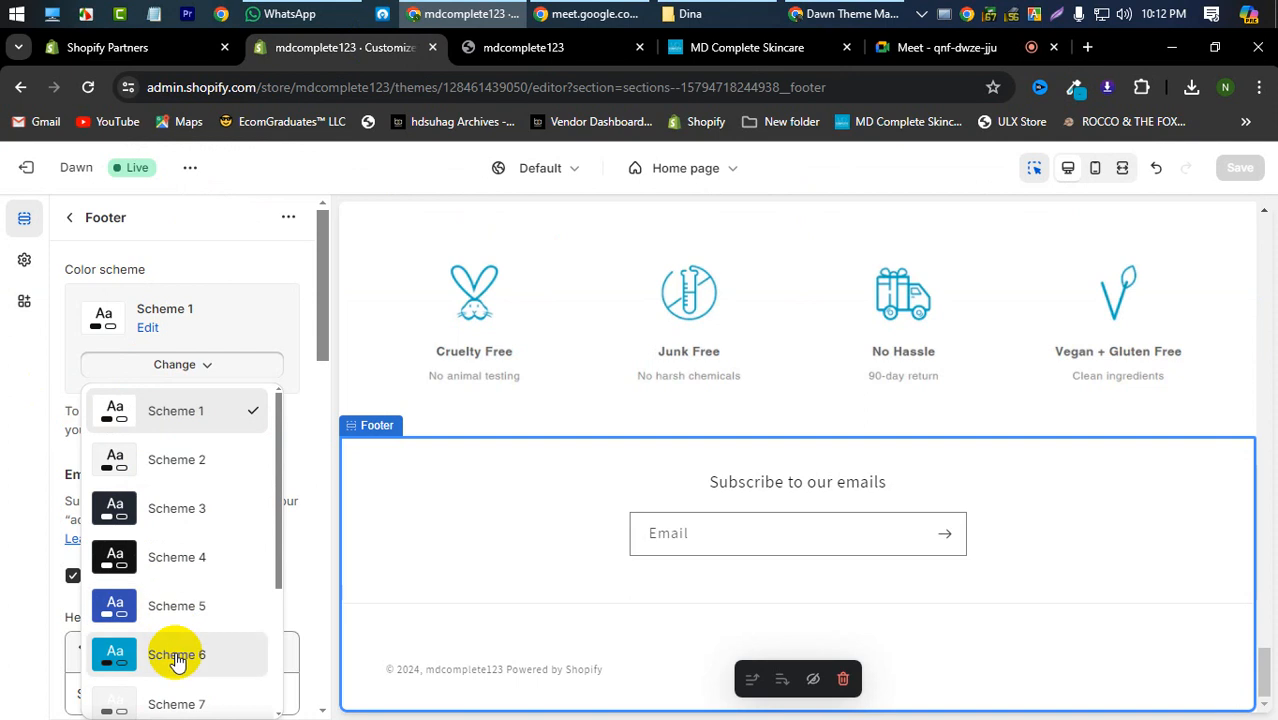
left_click(106, 656)
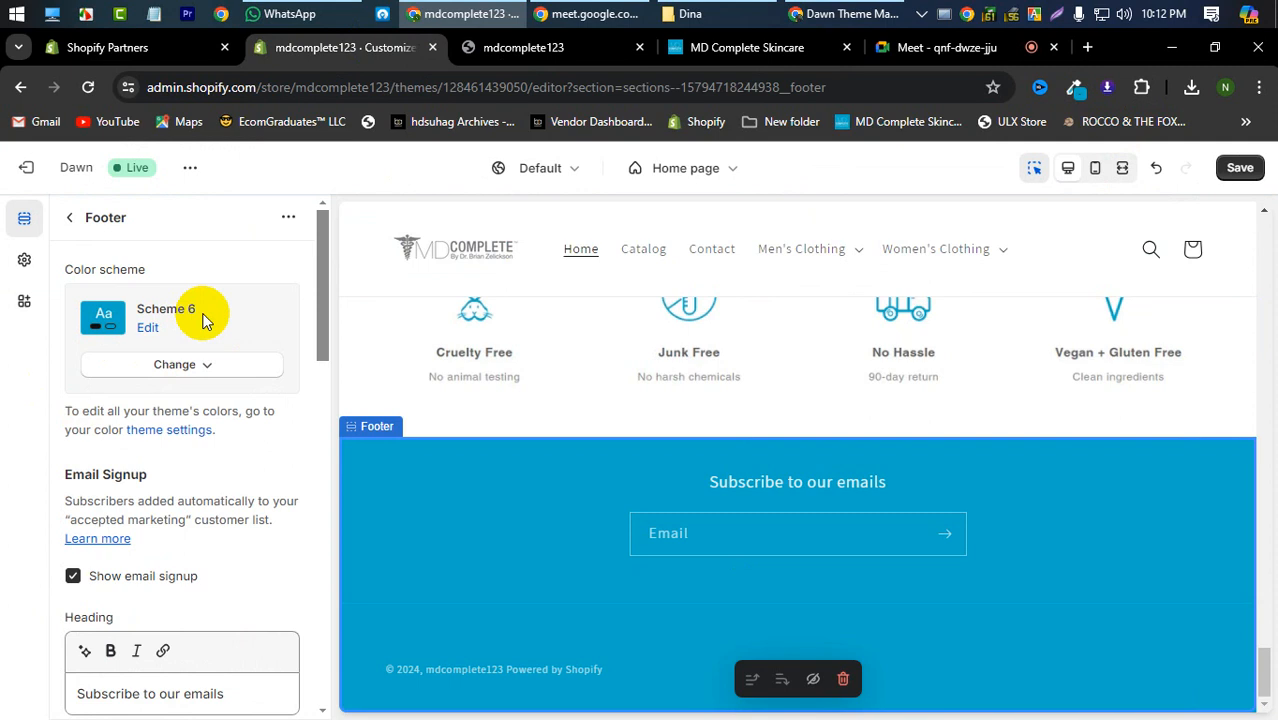
scroll(202, 318, "down", 1)
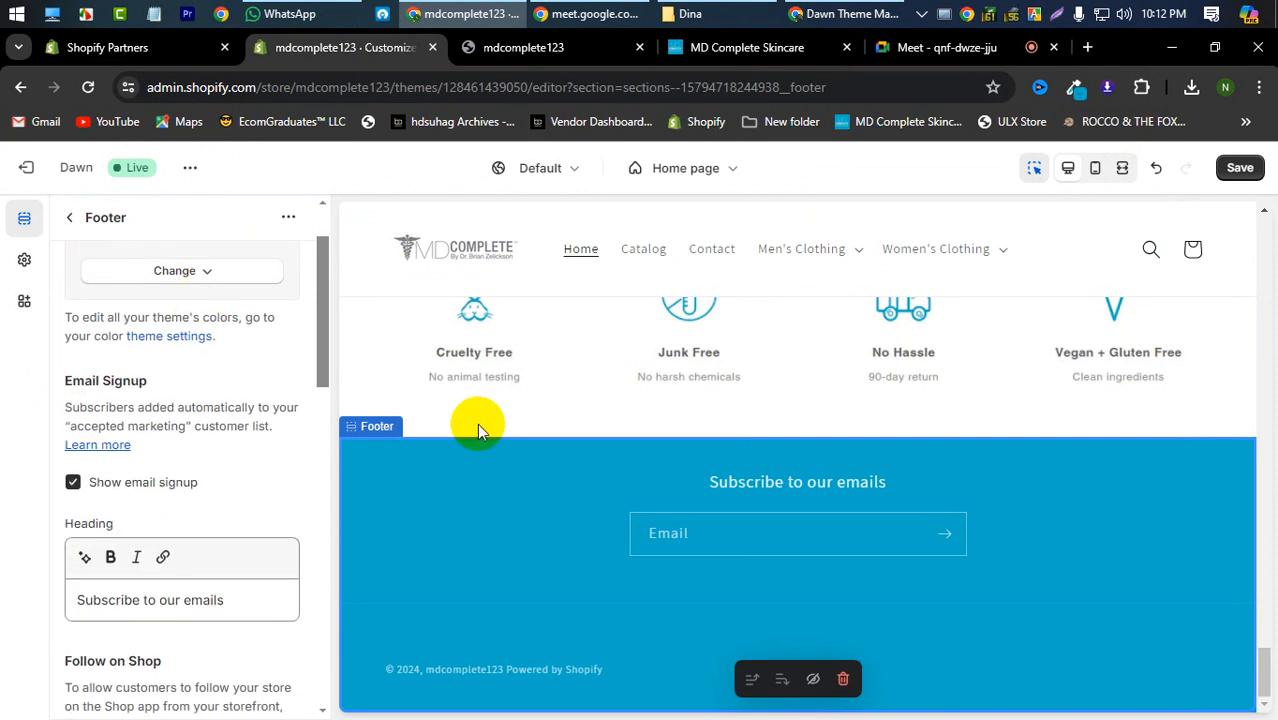
left_click(1238, 170)
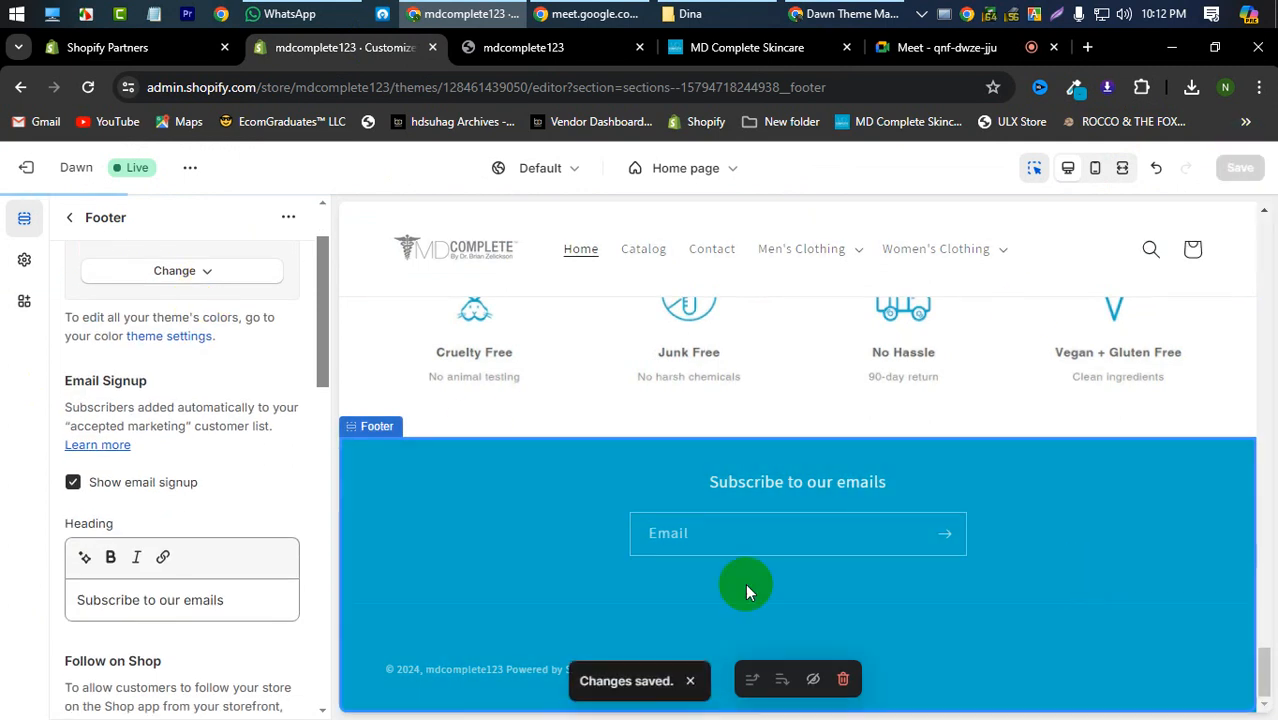
Step: Expand the Footer's Theme Settings, check the reference footer's social icons, and set the Facebook and Instagram links to #
scroll(160, 580, "down", 1)
scroll(157, 580, "down", 9)
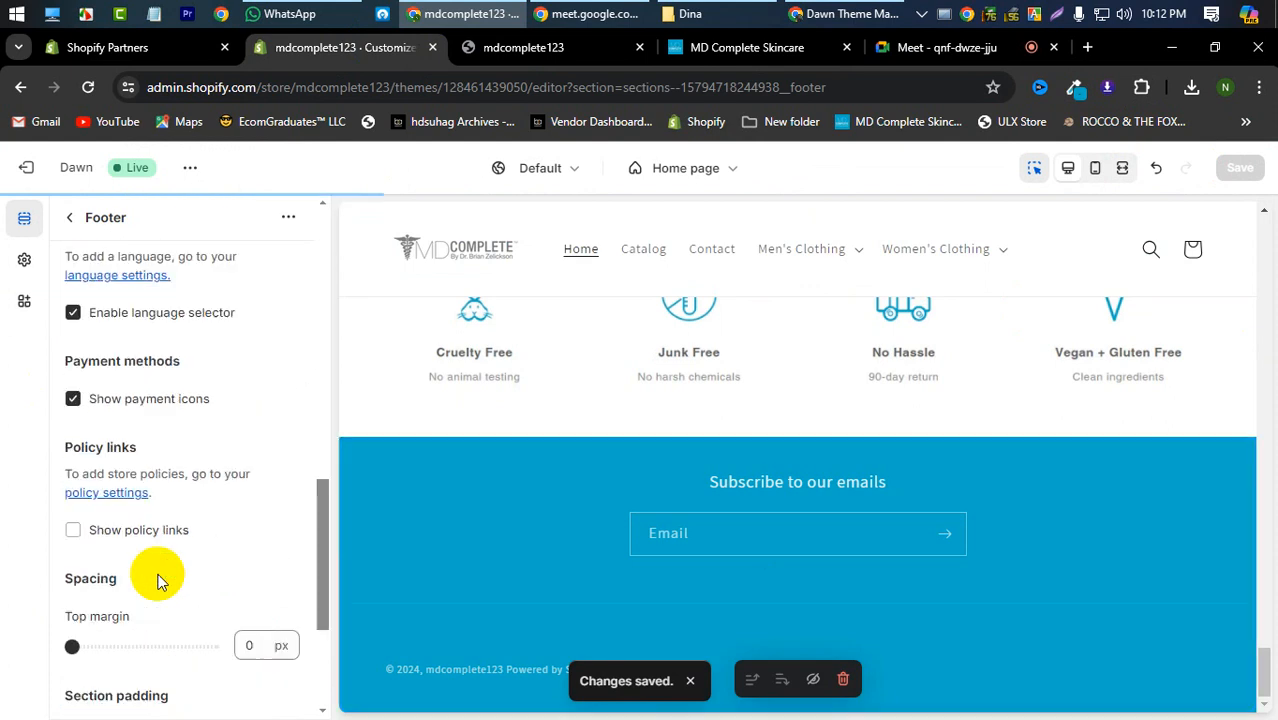
scroll(158, 580, "up", 5)
scroll(160, 580, "down", 5)
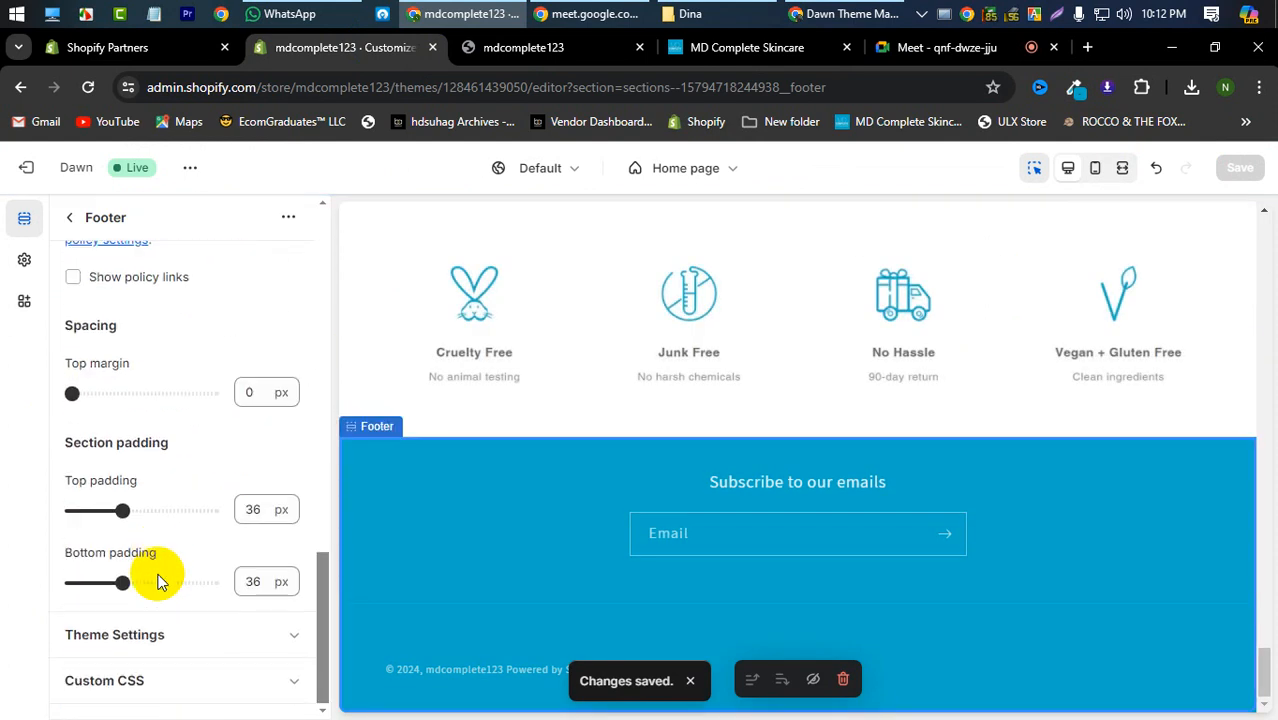
left_click(172, 632)
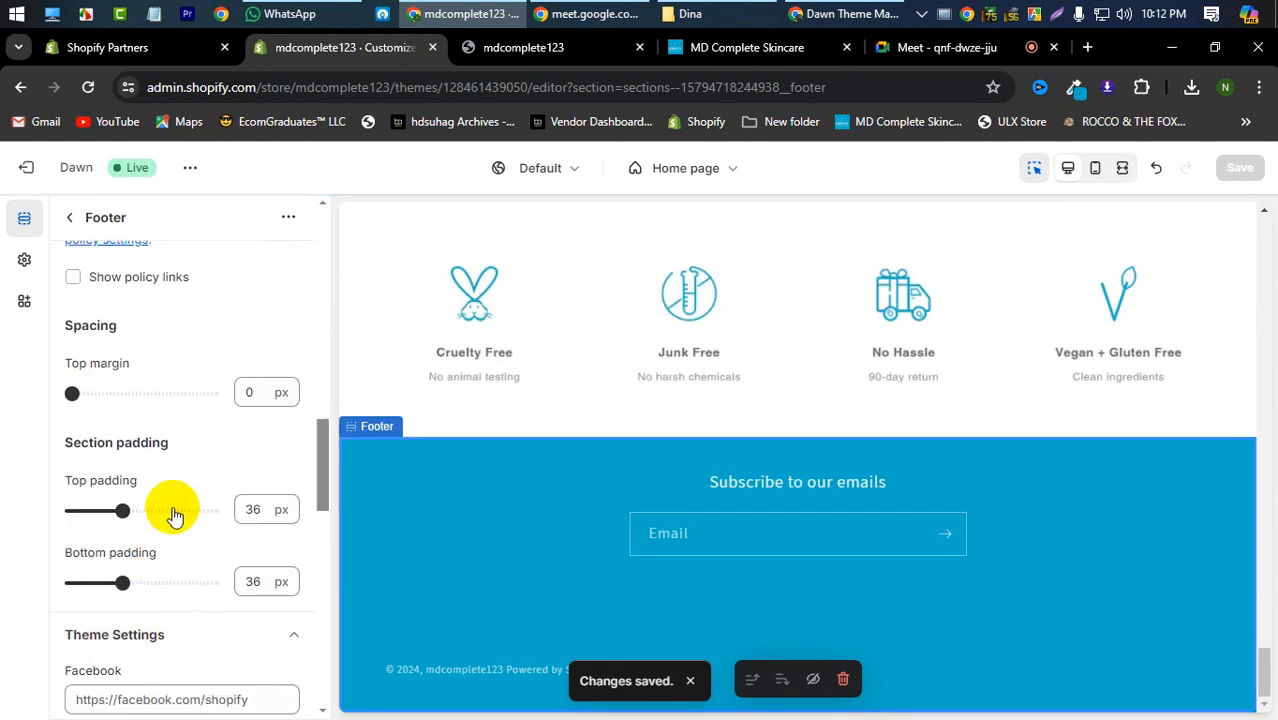
scroll(173, 512, "down", 3)
left_click(180, 418)
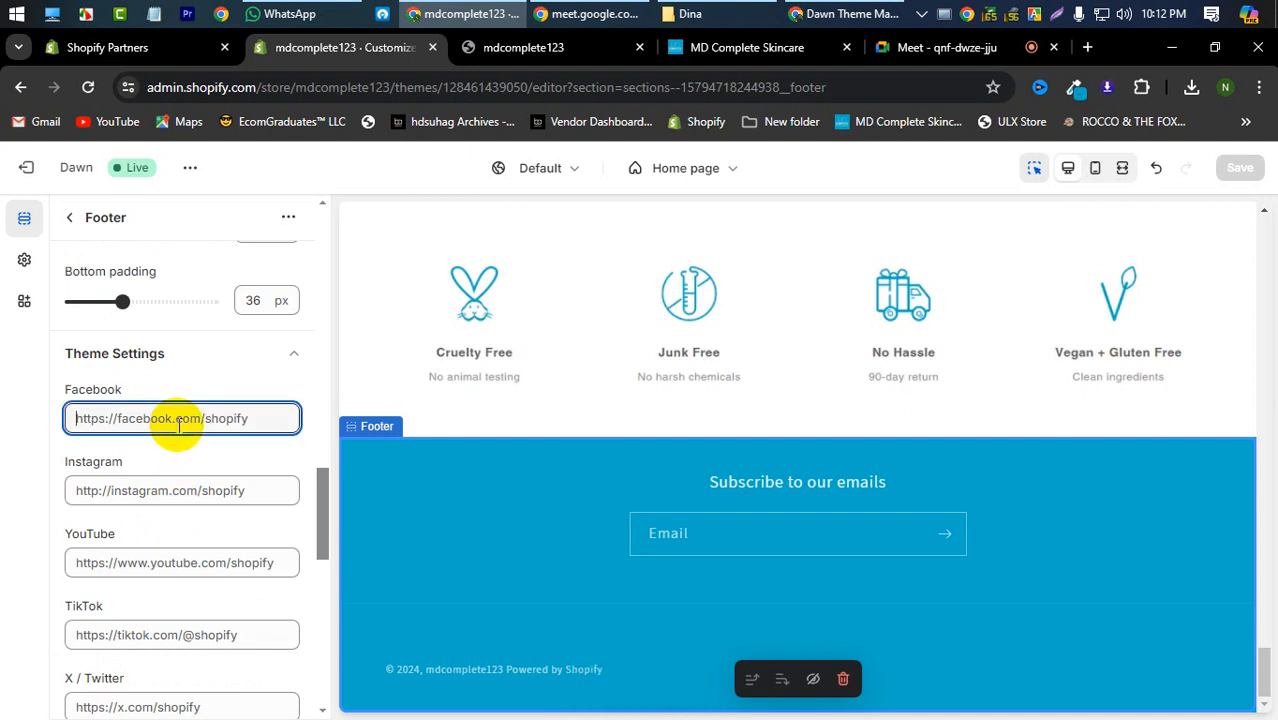
left_click(783, 40)
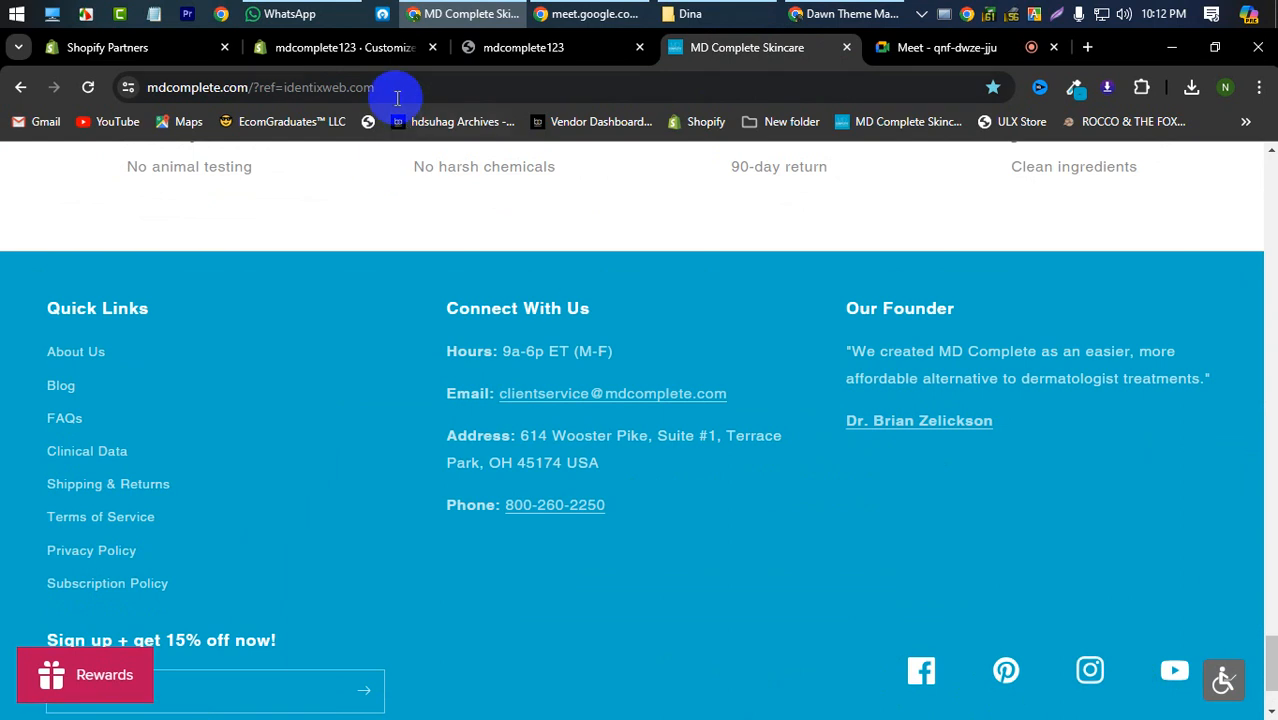
left_click(386, 55)
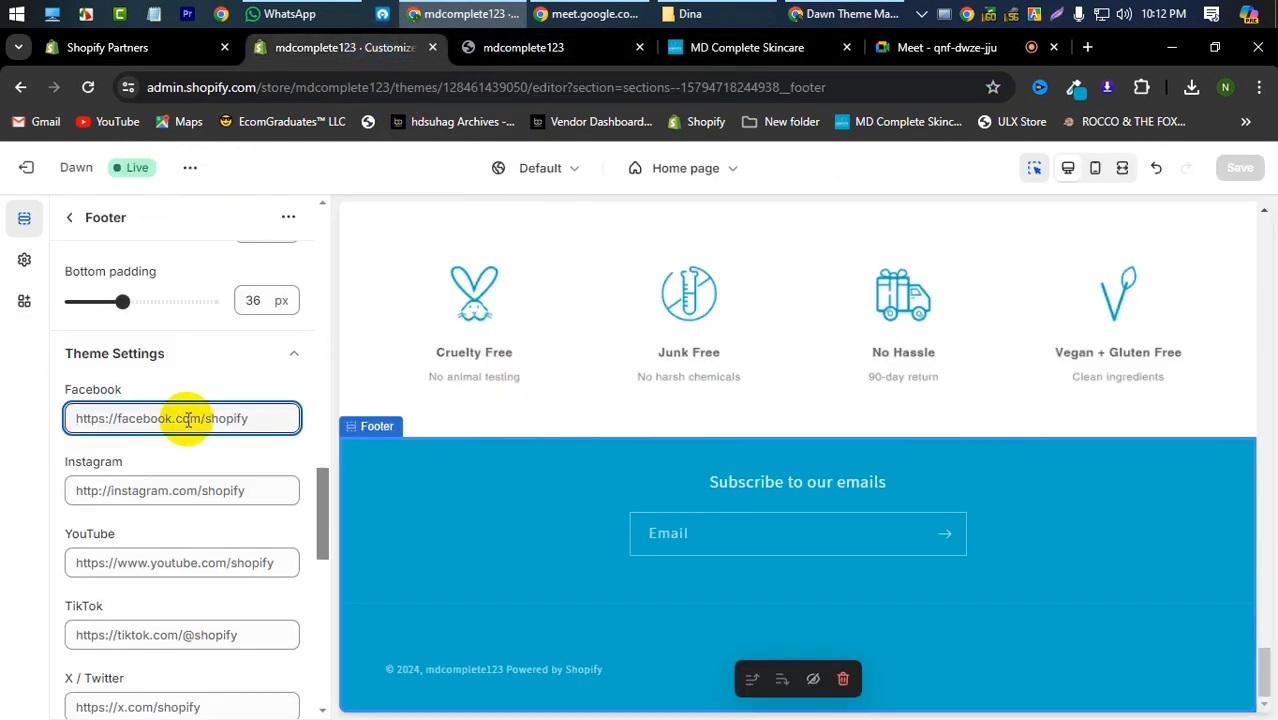
type("#")
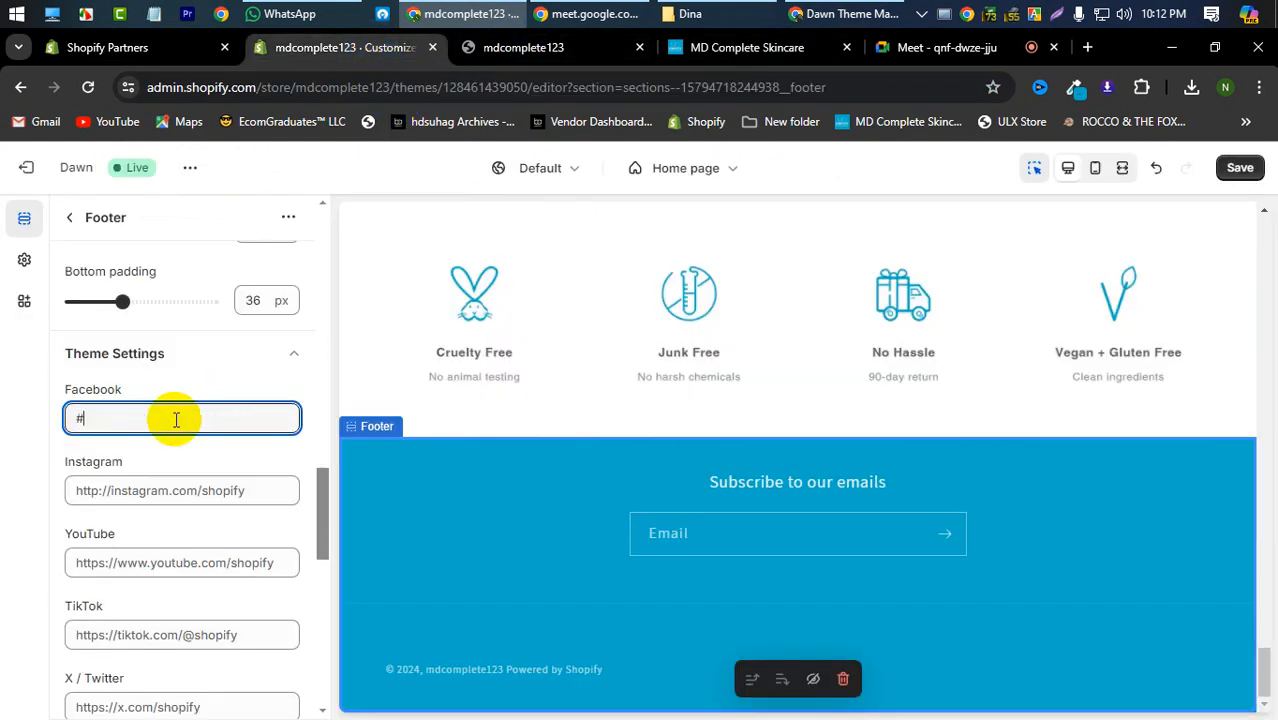
left_click(145, 482)
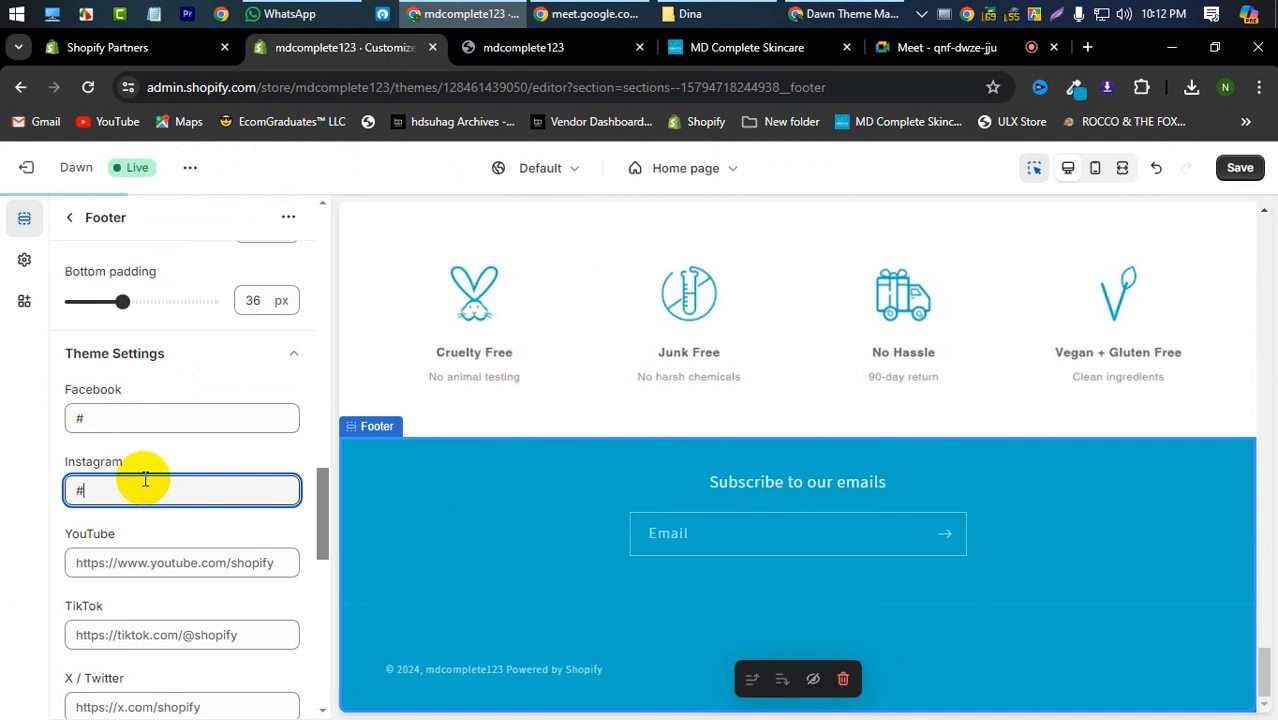
Step: Set the X / Twitter and Pinterest links to # in the Footer's Theme Settings and save the theme
scroll(138, 633, "up", 3)
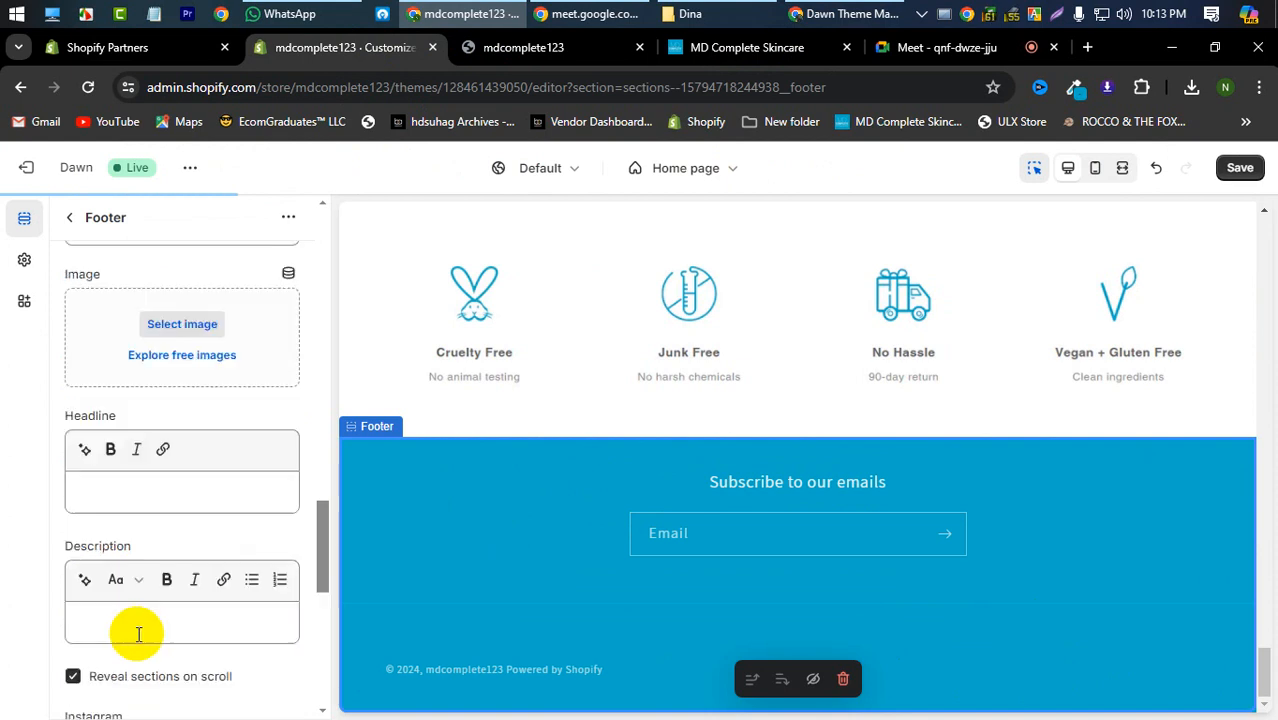
scroll(138, 632, "down", 3)
scroll(136, 620, "up", 4)
scroll(136, 619, "down", 2)
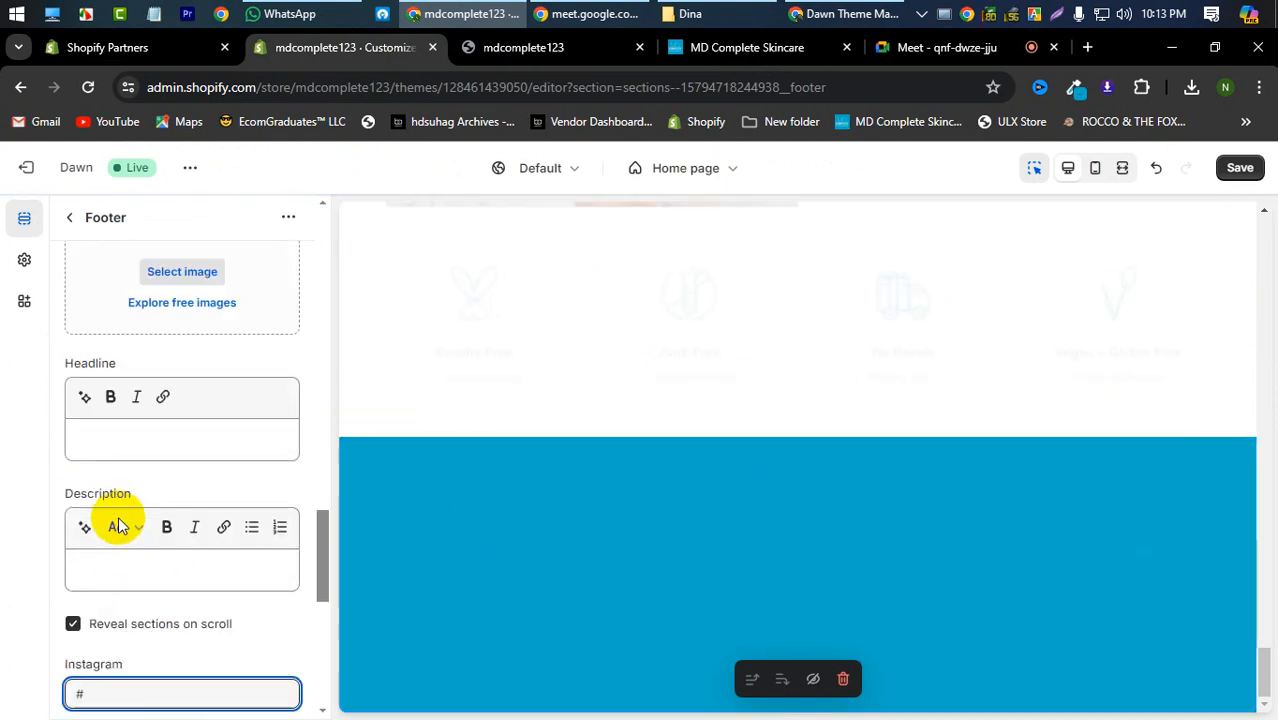
scroll(118, 525, "down", 5)
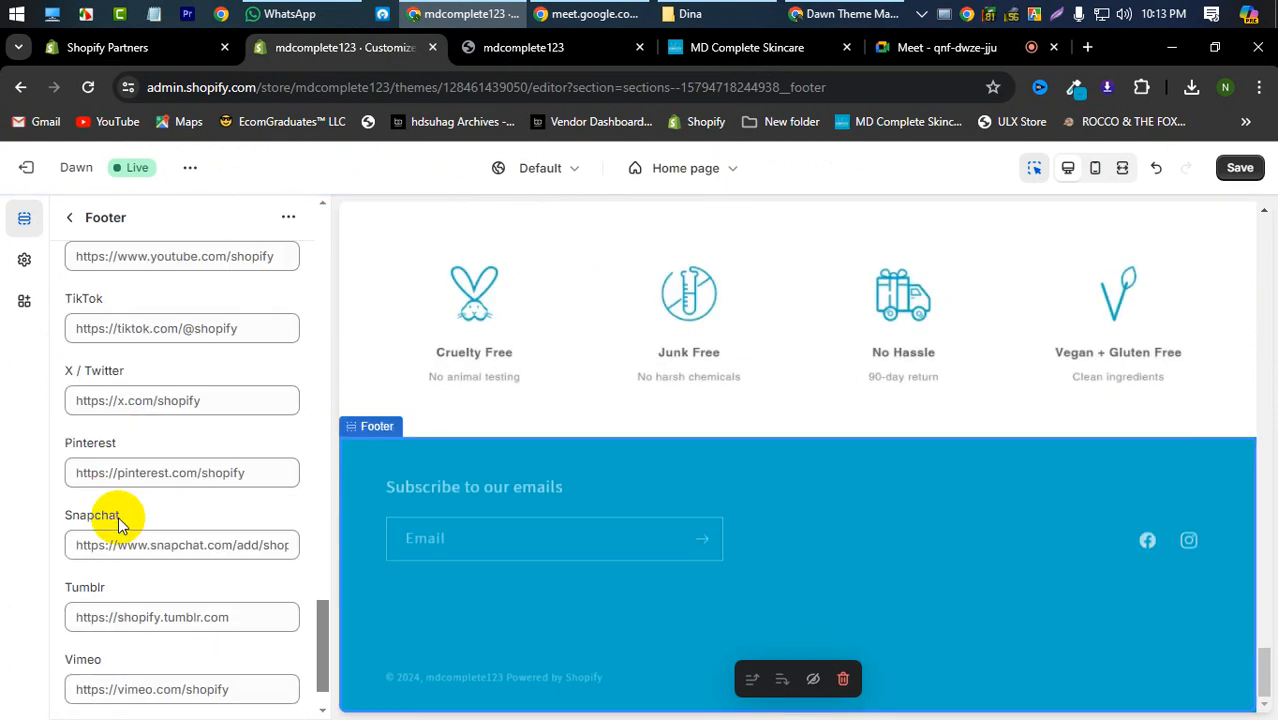
left_click(133, 401)
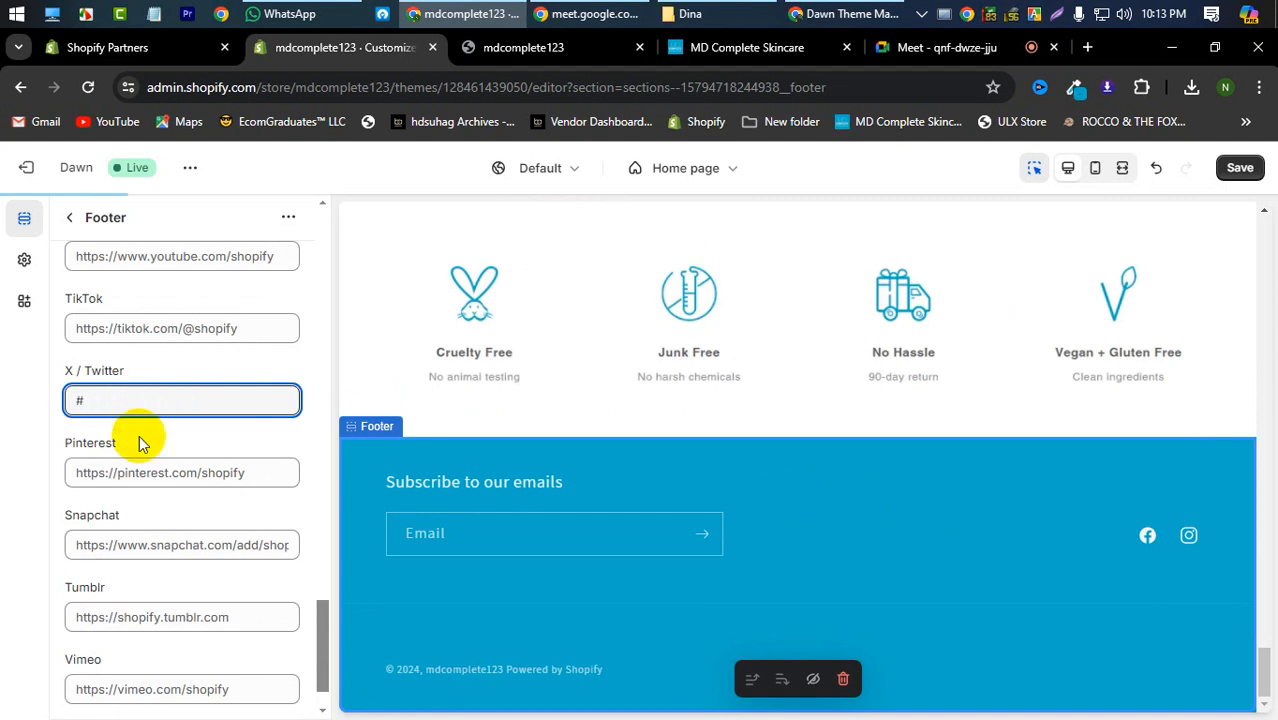
triple_click(144, 478)
type("#")
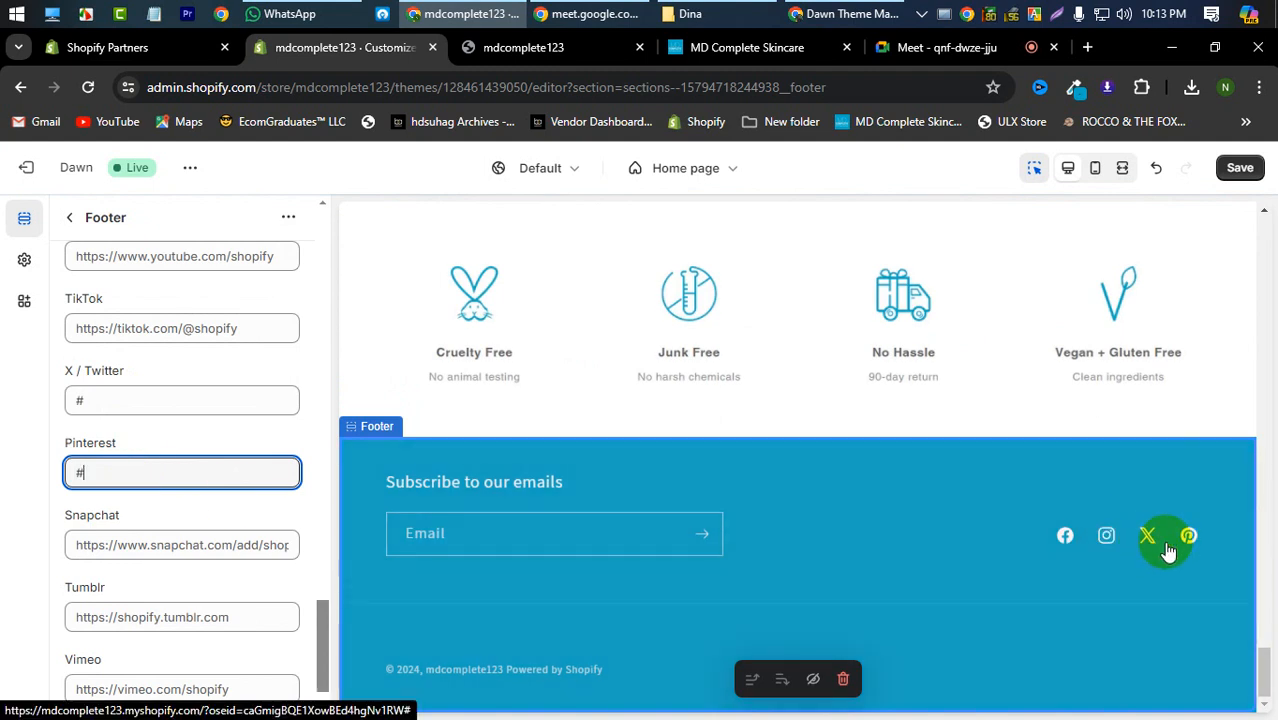
left_click(1240, 167)
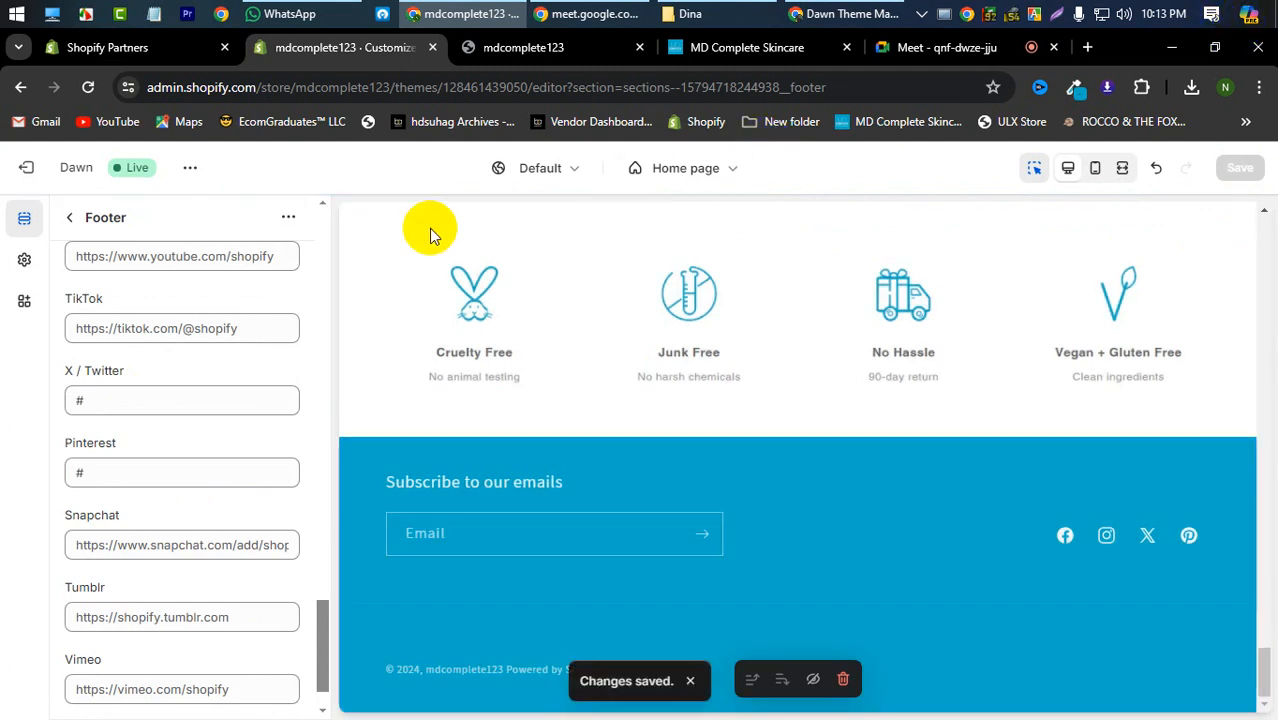
Step: Examine the reference page's footer and its home page sections down to "The MD Complete Difference"
left_click(728, 48)
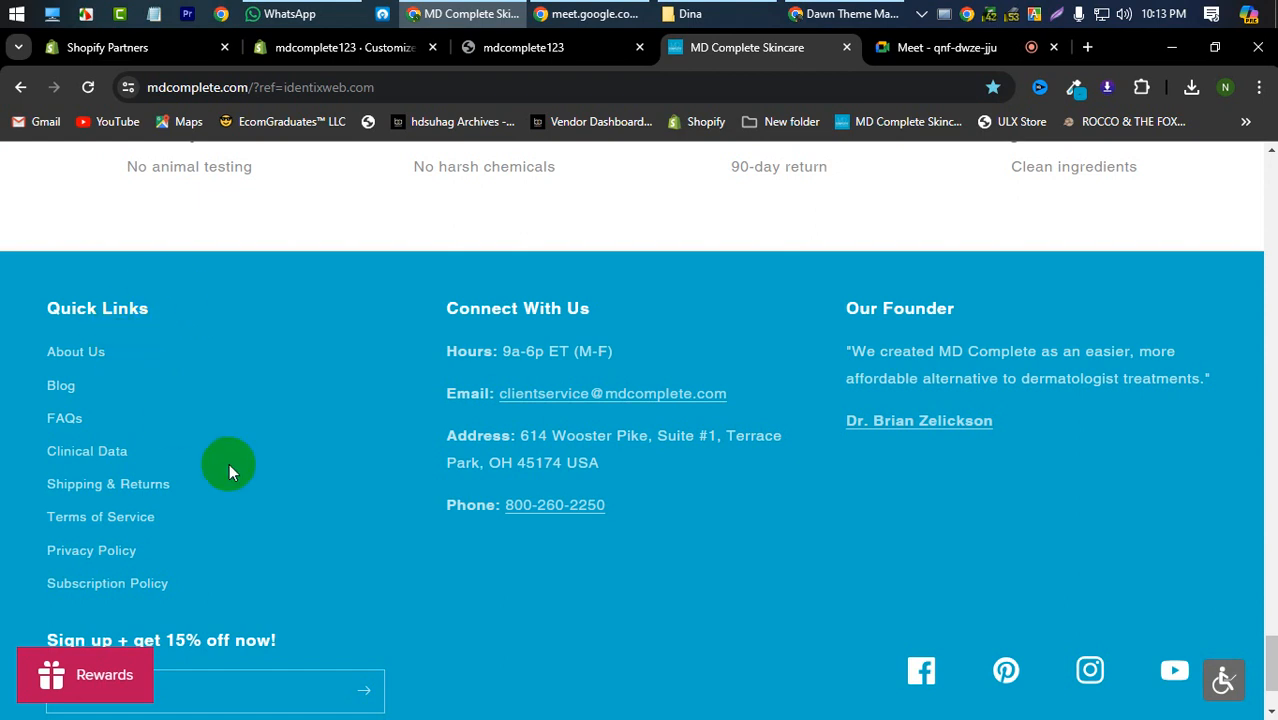
scroll(131, 508, "up", 10)
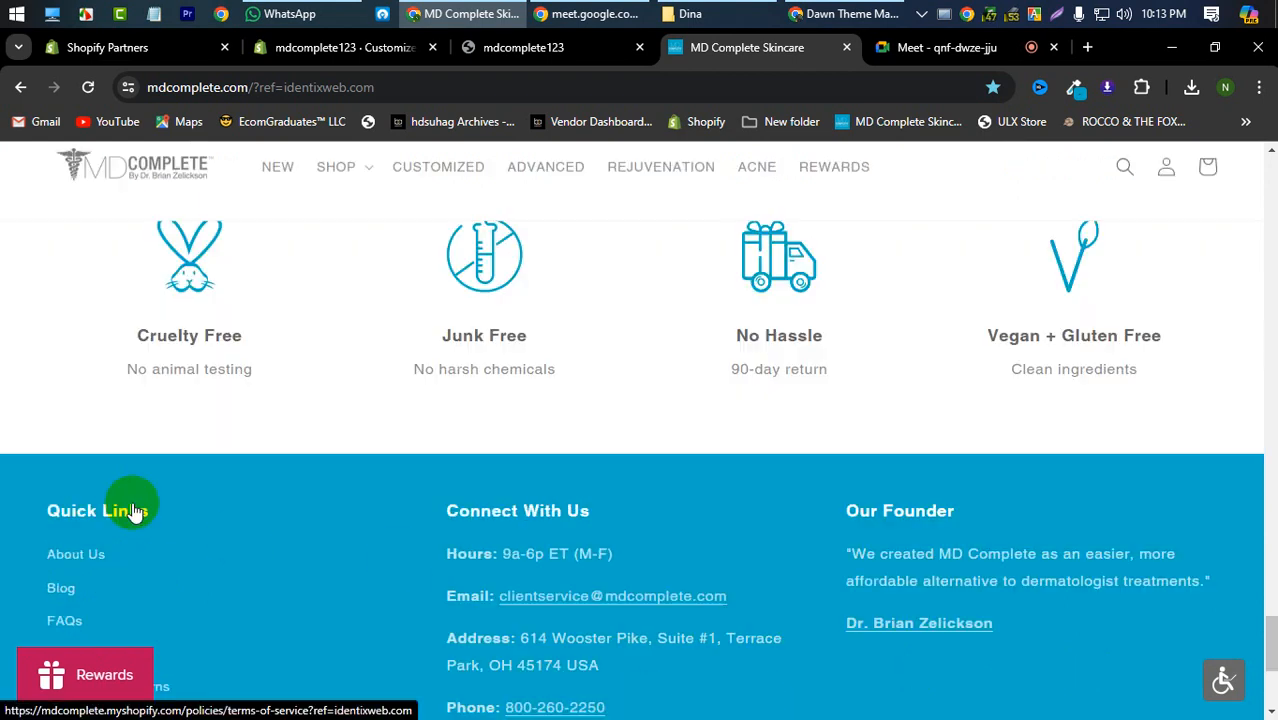
scroll(134, 510, "up", 12)
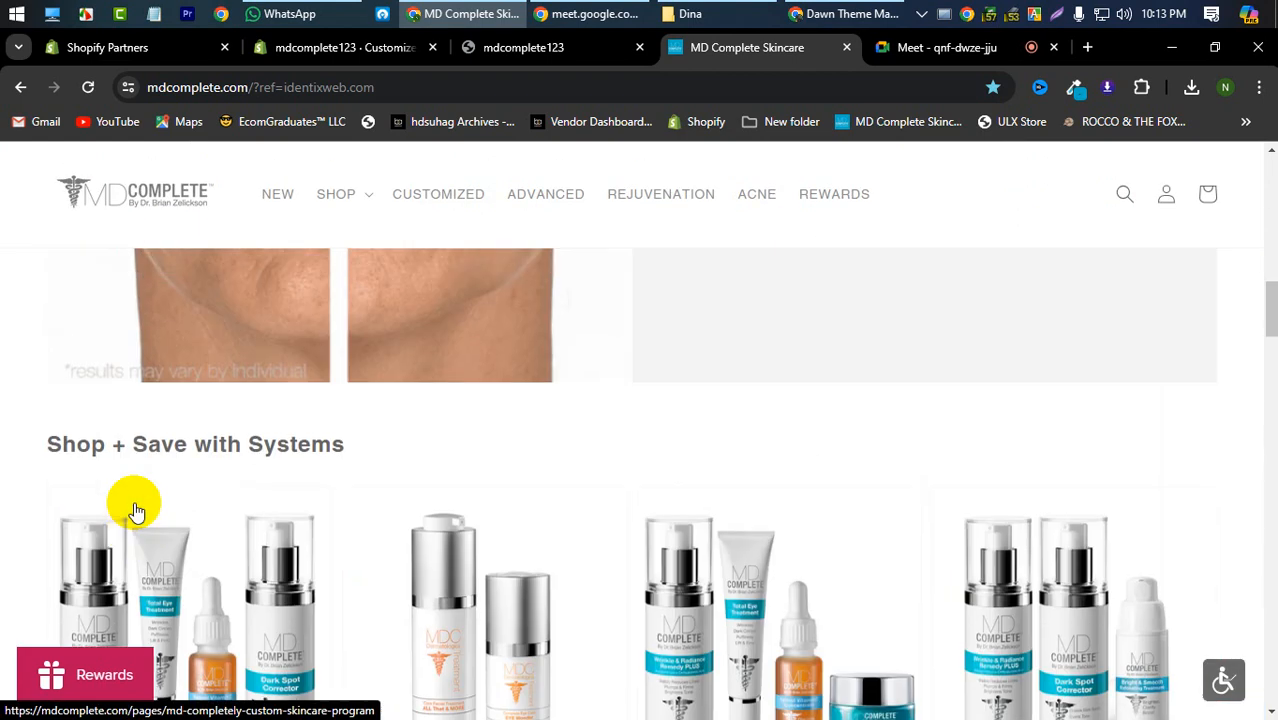
scroll(134, 510, "down", 12)
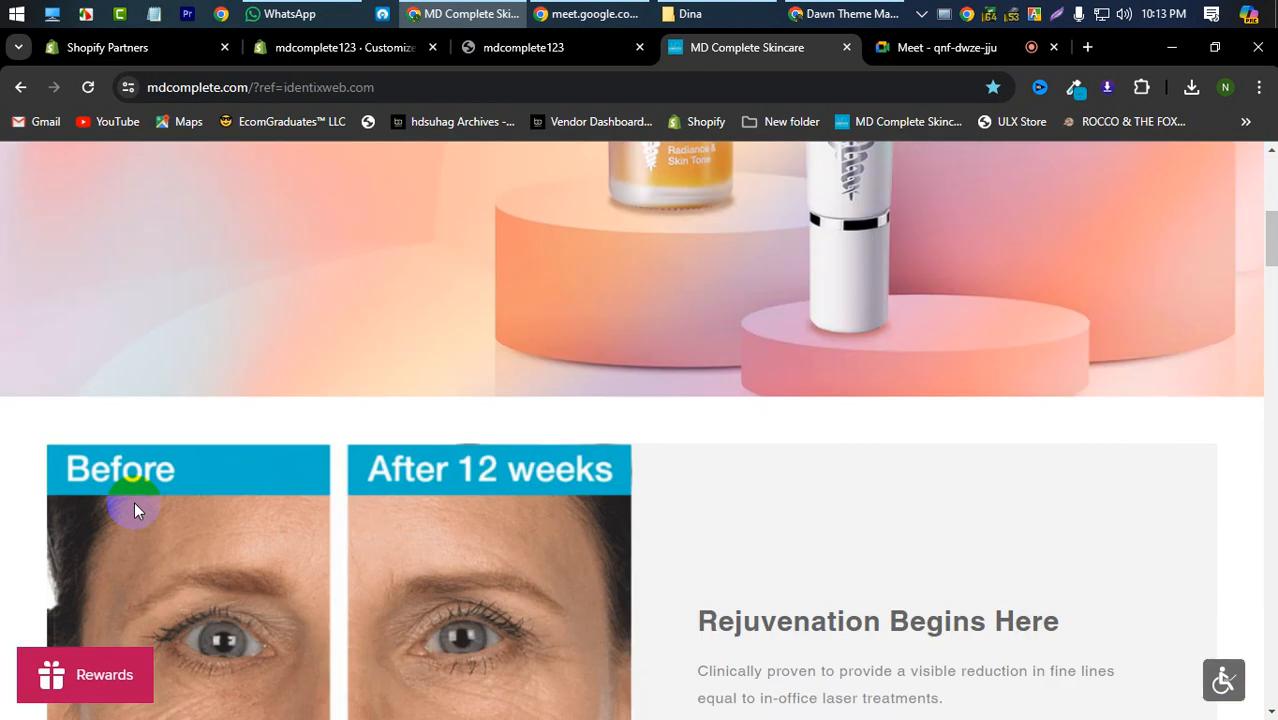
scroll(134, 510, "down", 4)
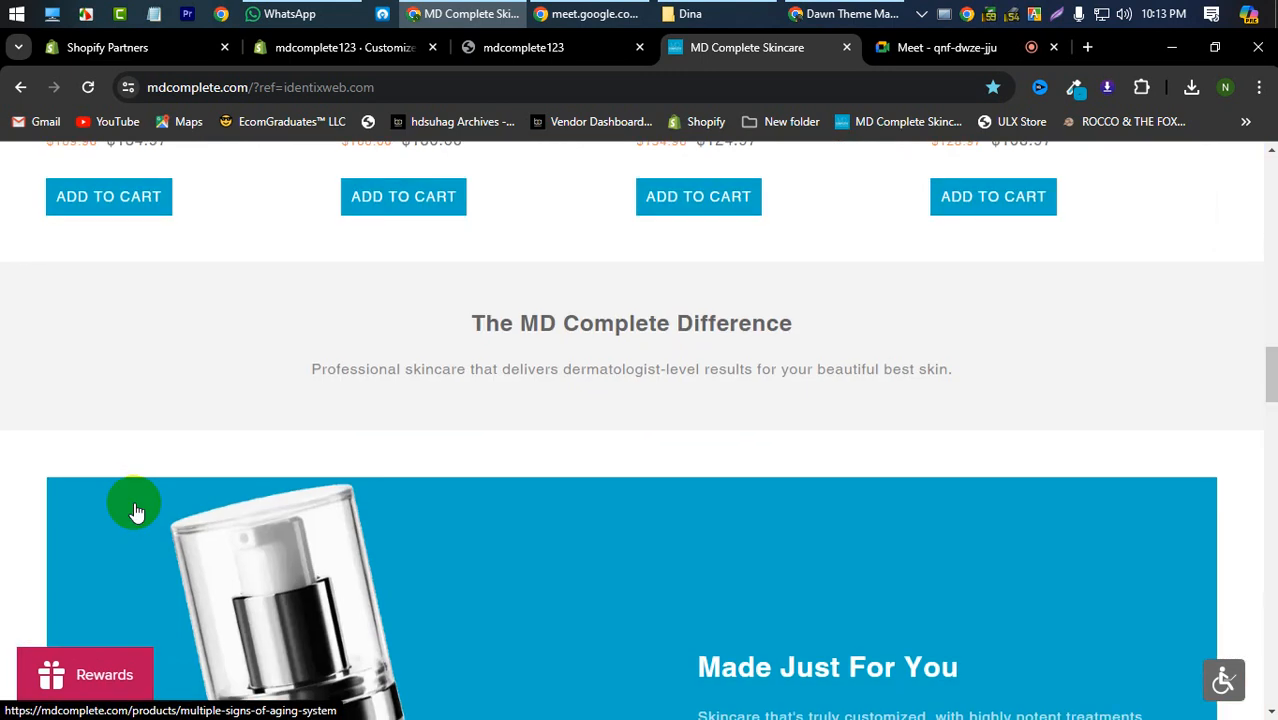
Step: Switch to the Google Meet call, dismiss the infinity mirror notice and return to the reference page
left_click(908, 45)
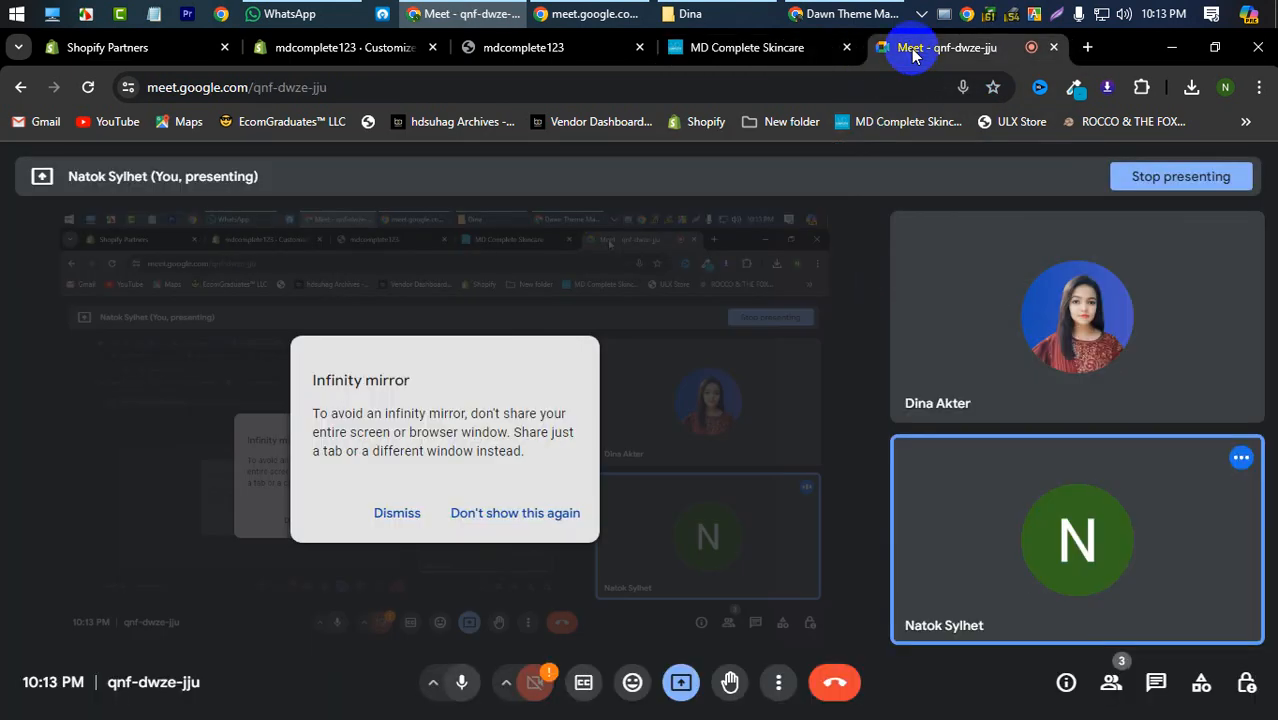
left_click(400, 515)
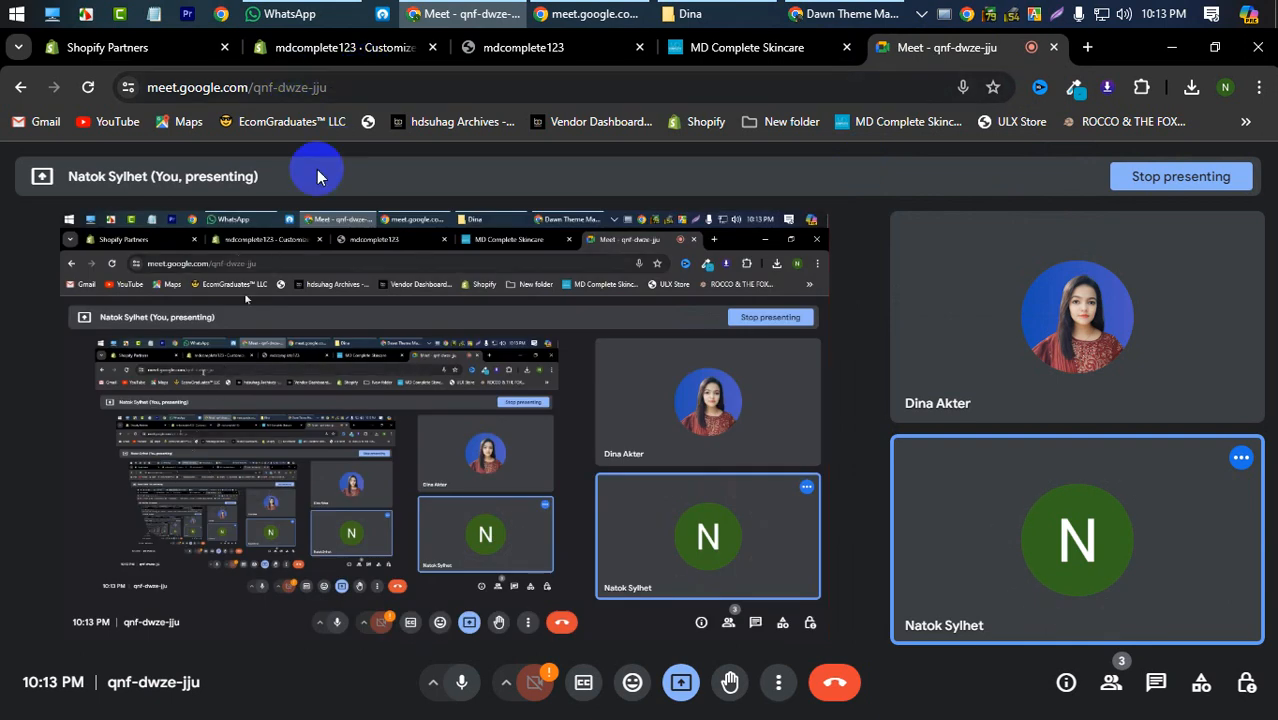
left_click(738, 45)
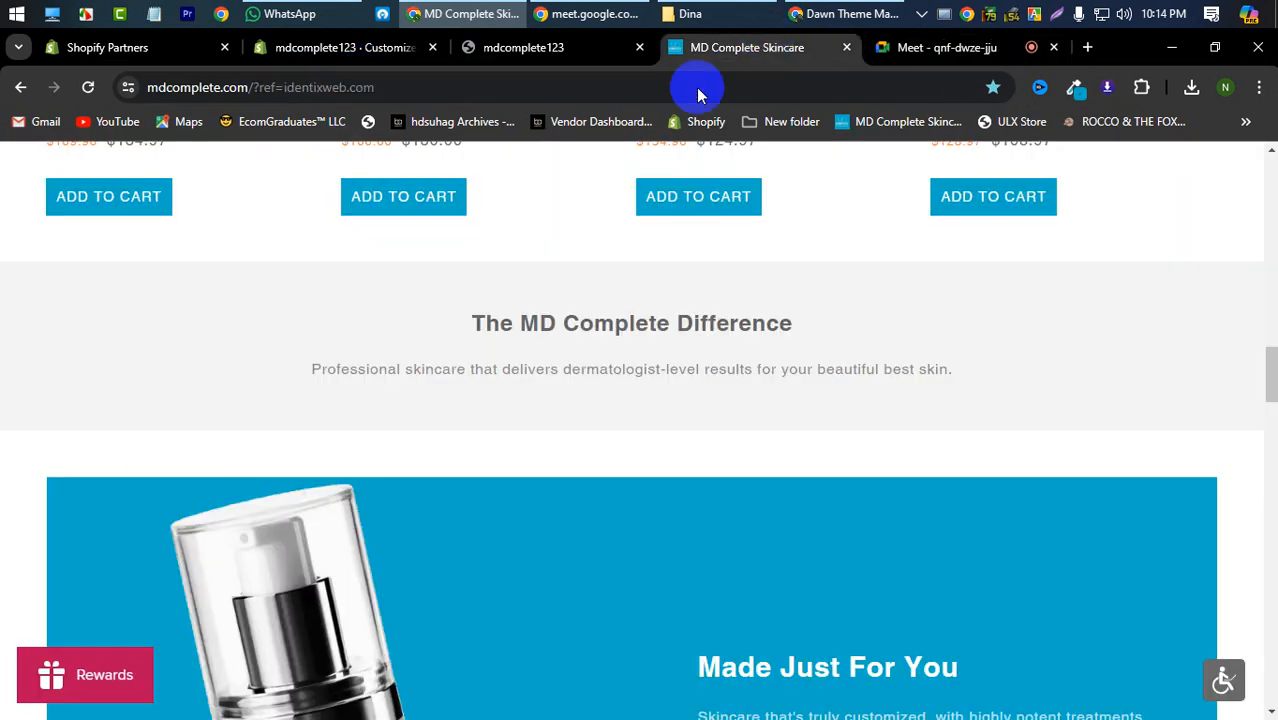
Step: Review the reference page from "Rejuvenation Begins Here" to "Made Just For You", then check the storefront's footer and the Meet call
scroll(97, 470, "up", 15)
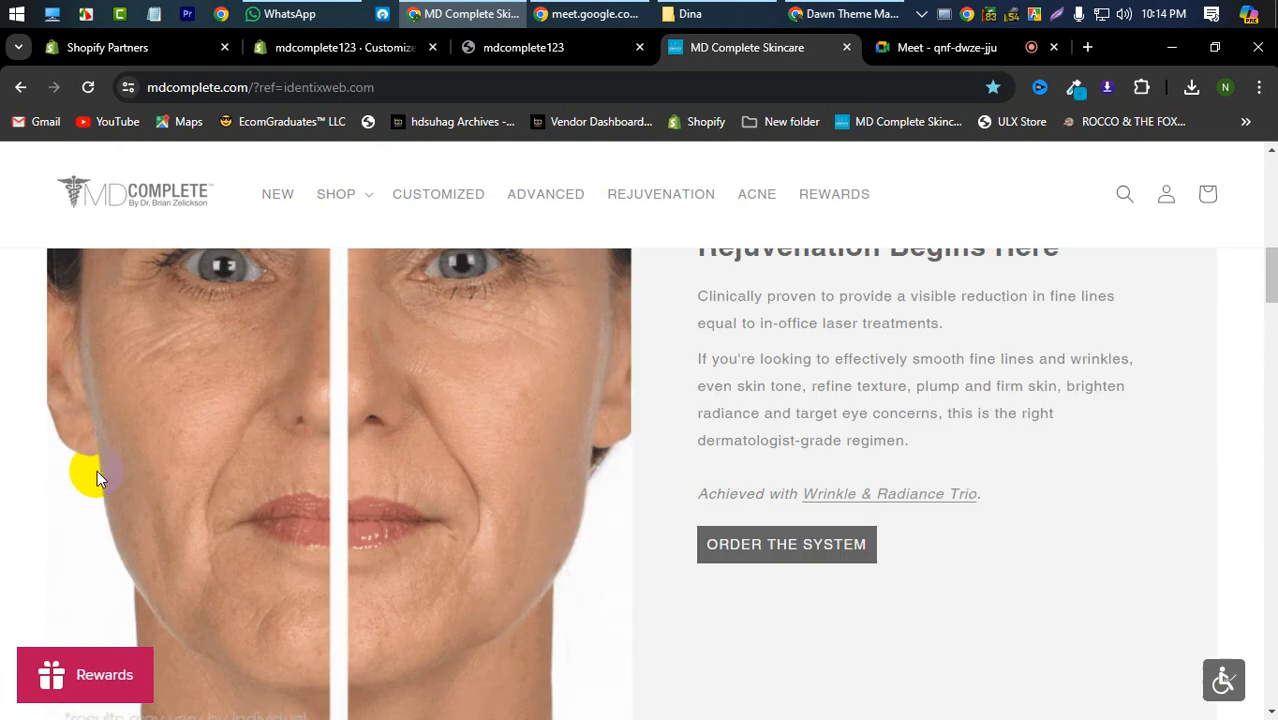
scroll(97, 470, "down", 10)
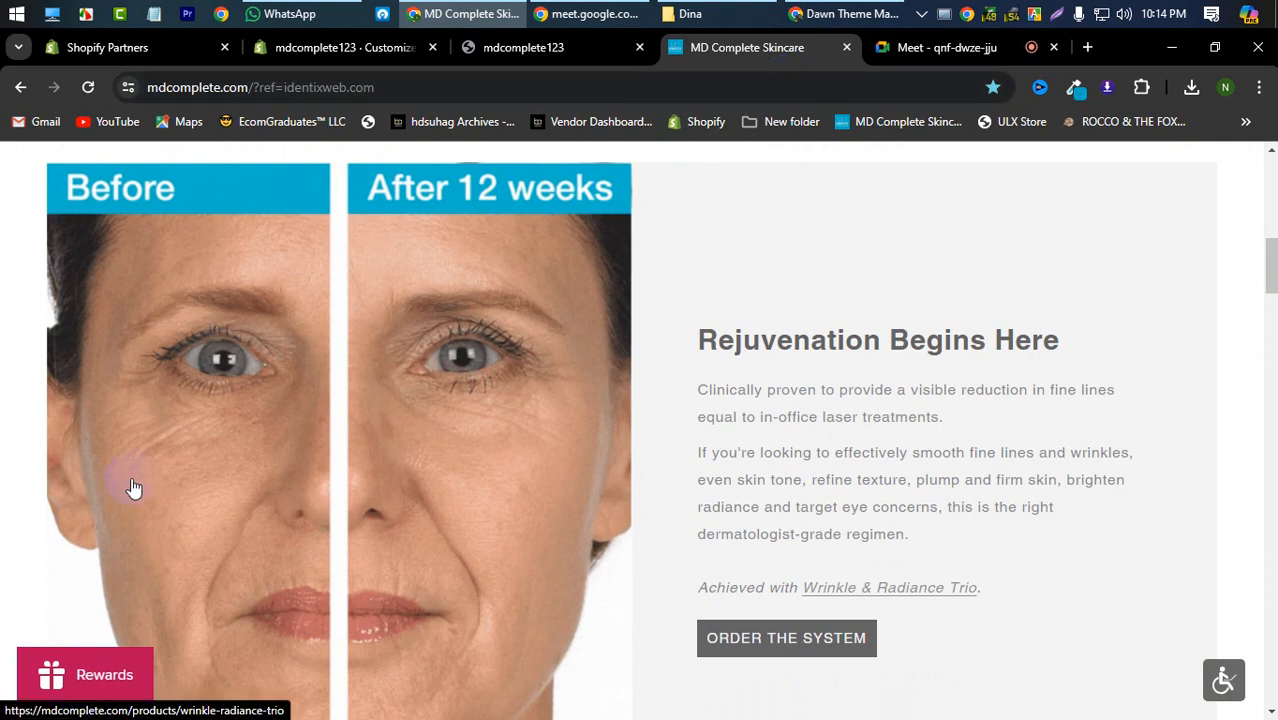
scroll(133, 488, "down", 10)
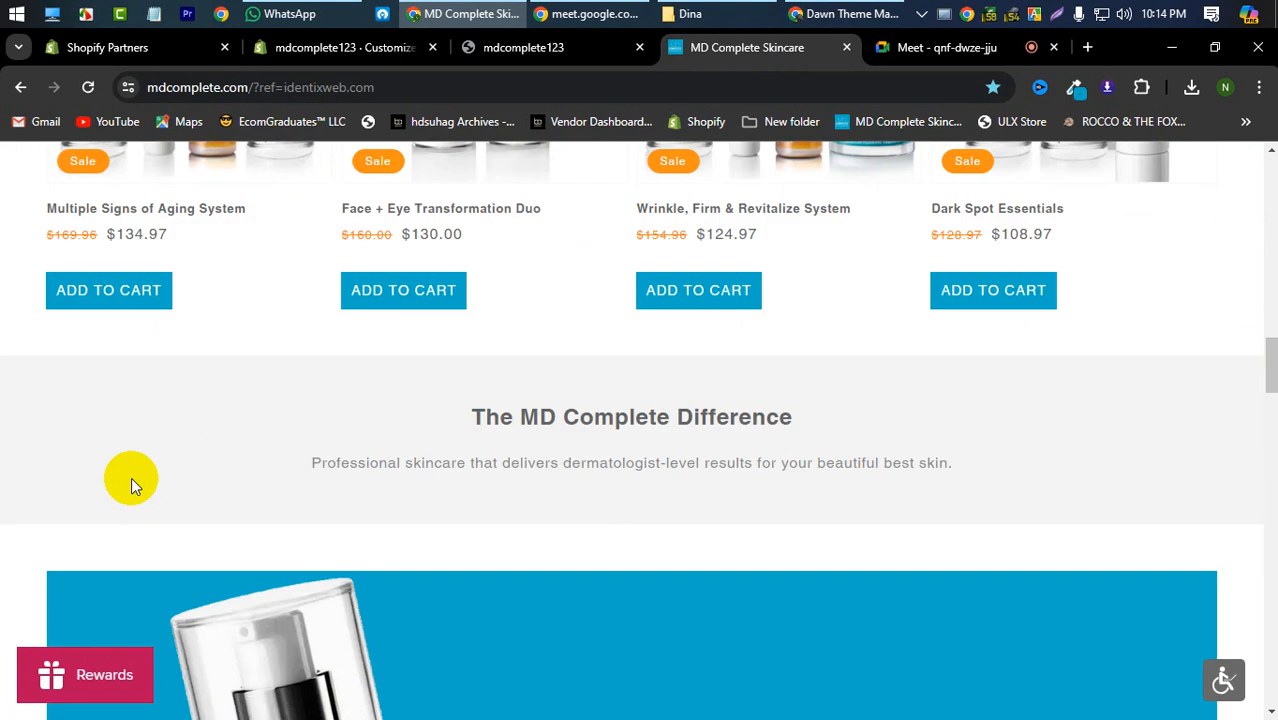
scroll(131, 472, "down", 5)
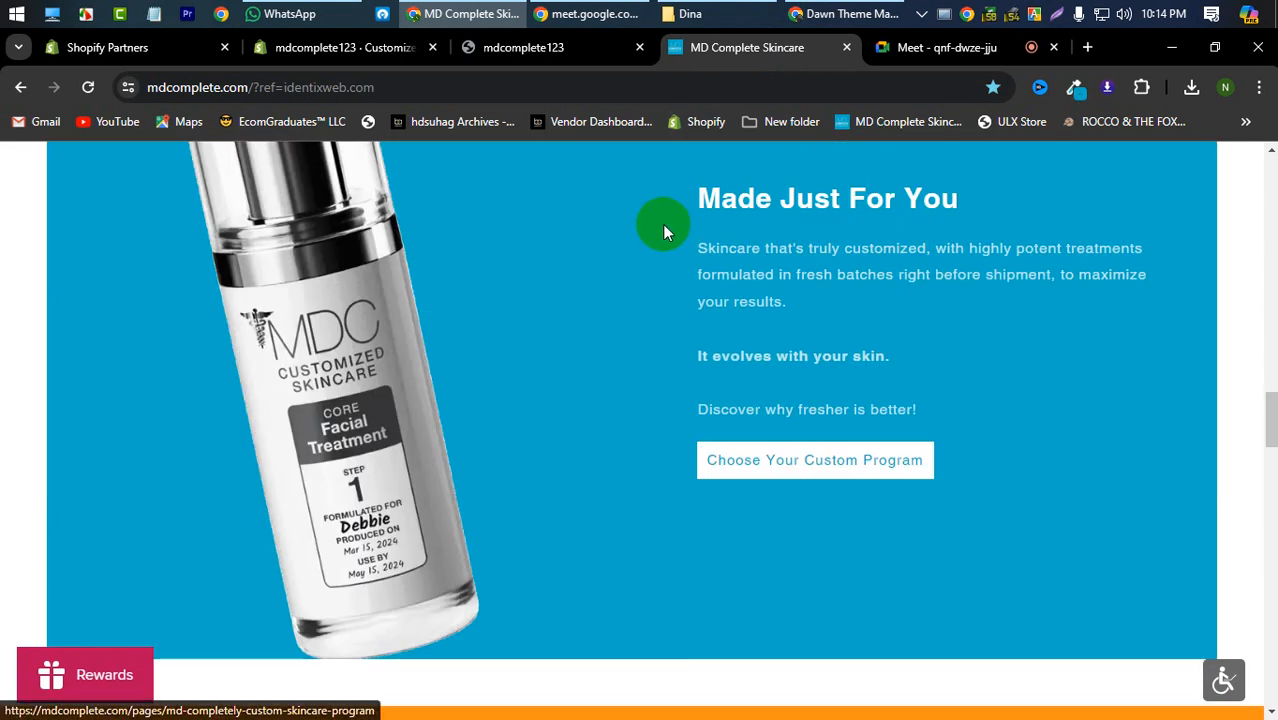
left_click(566, 52)
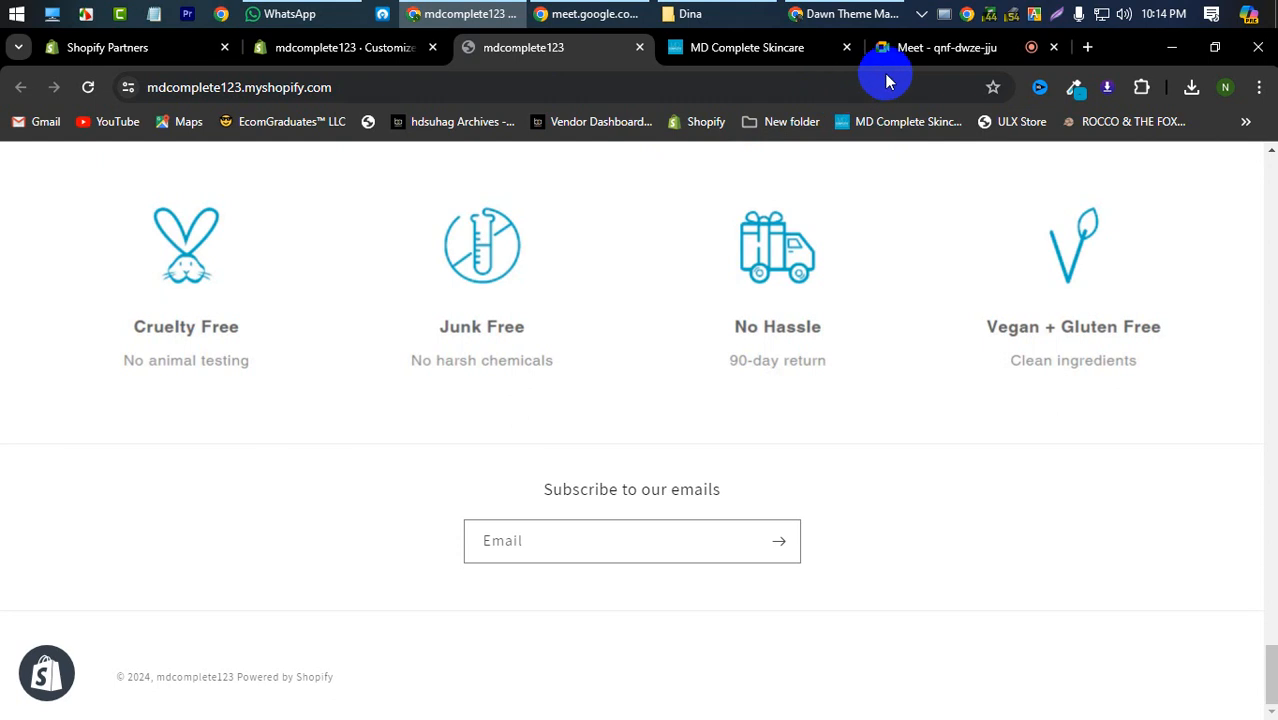
left_click(910, 48)
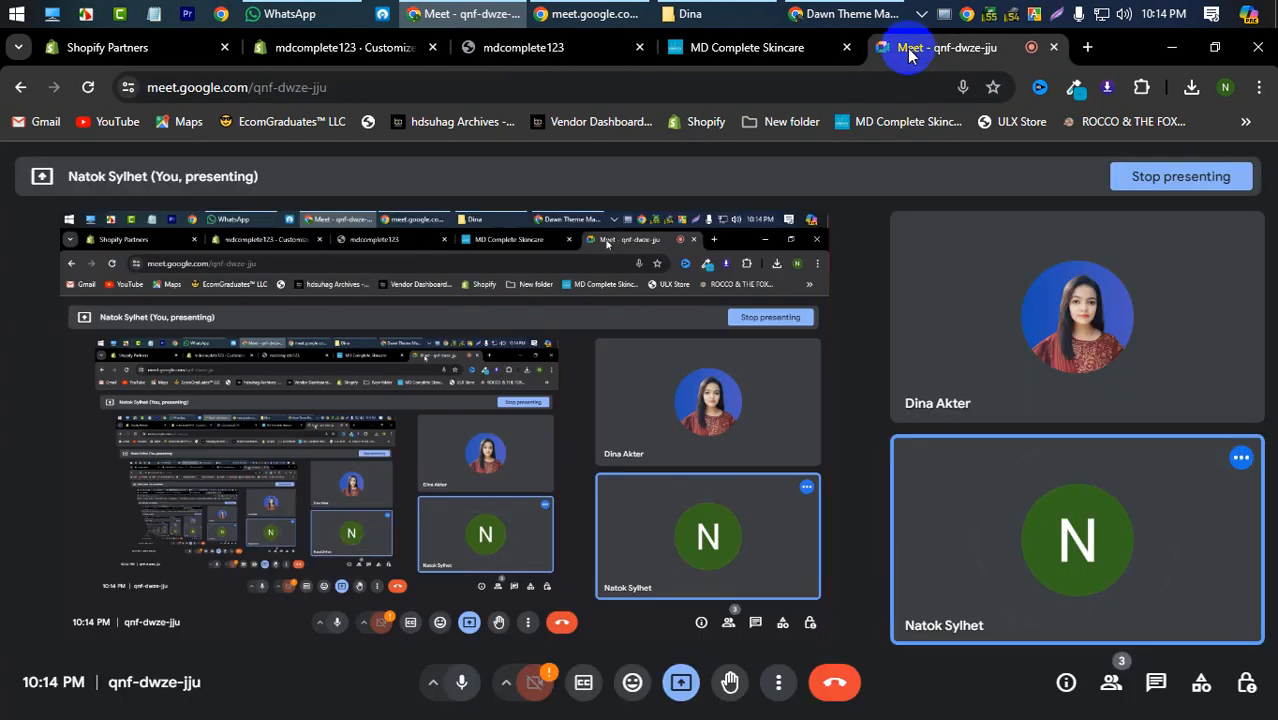
left_click(813, 50)
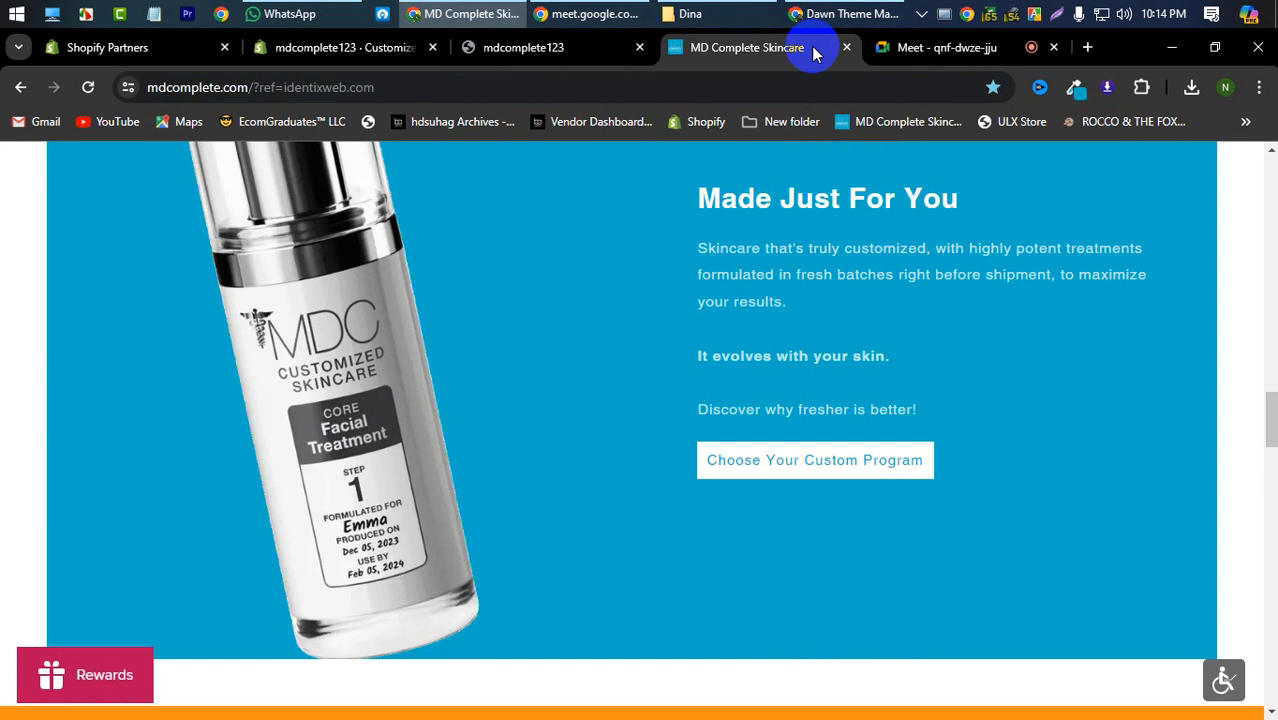